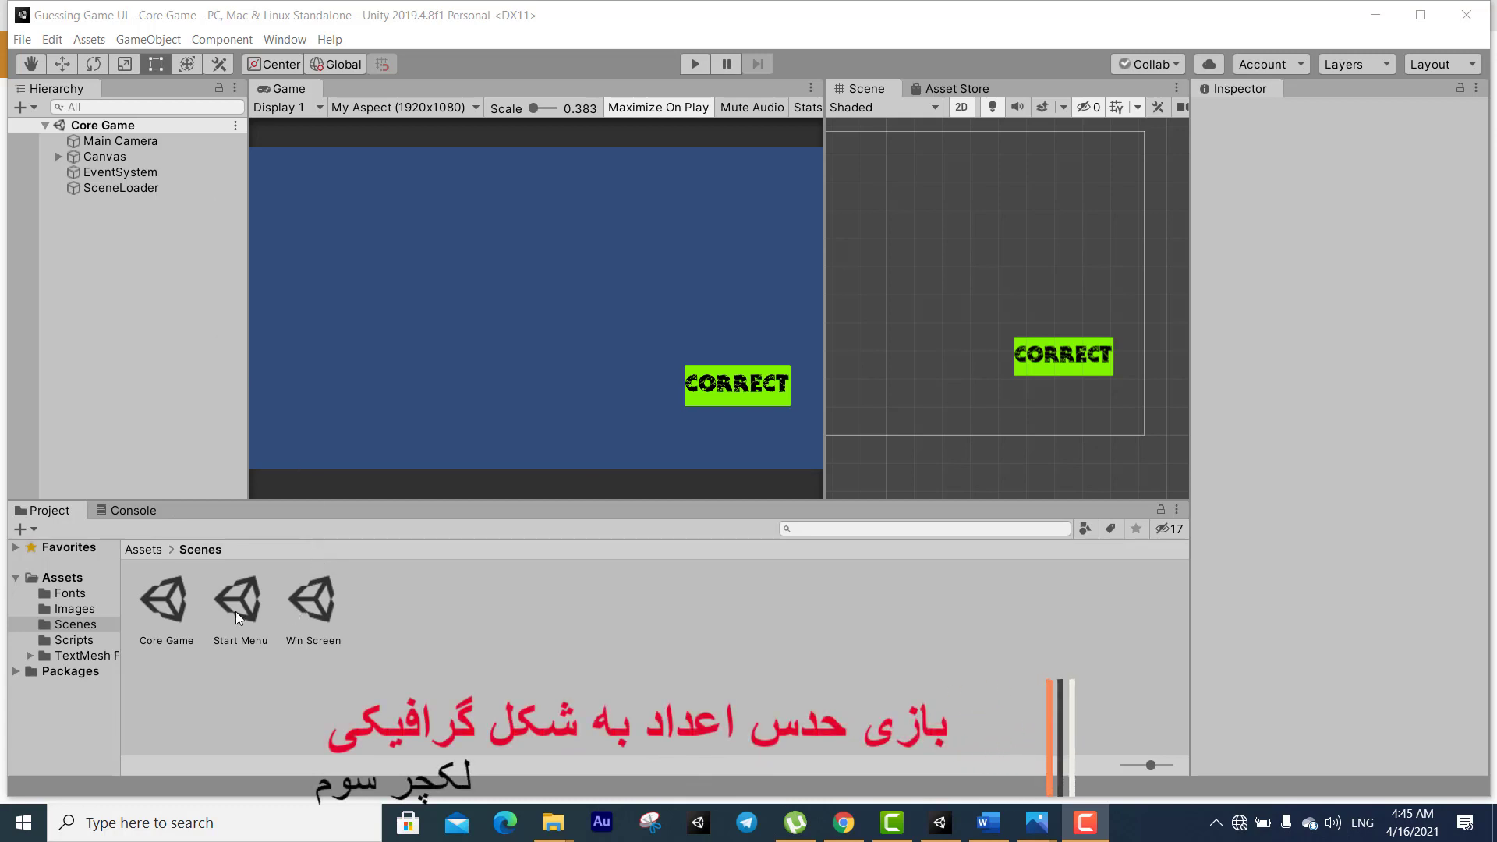
Select the Core Game scene and bring up the gametext.PNG guessing-game mockup in Photos
click(172, 614)
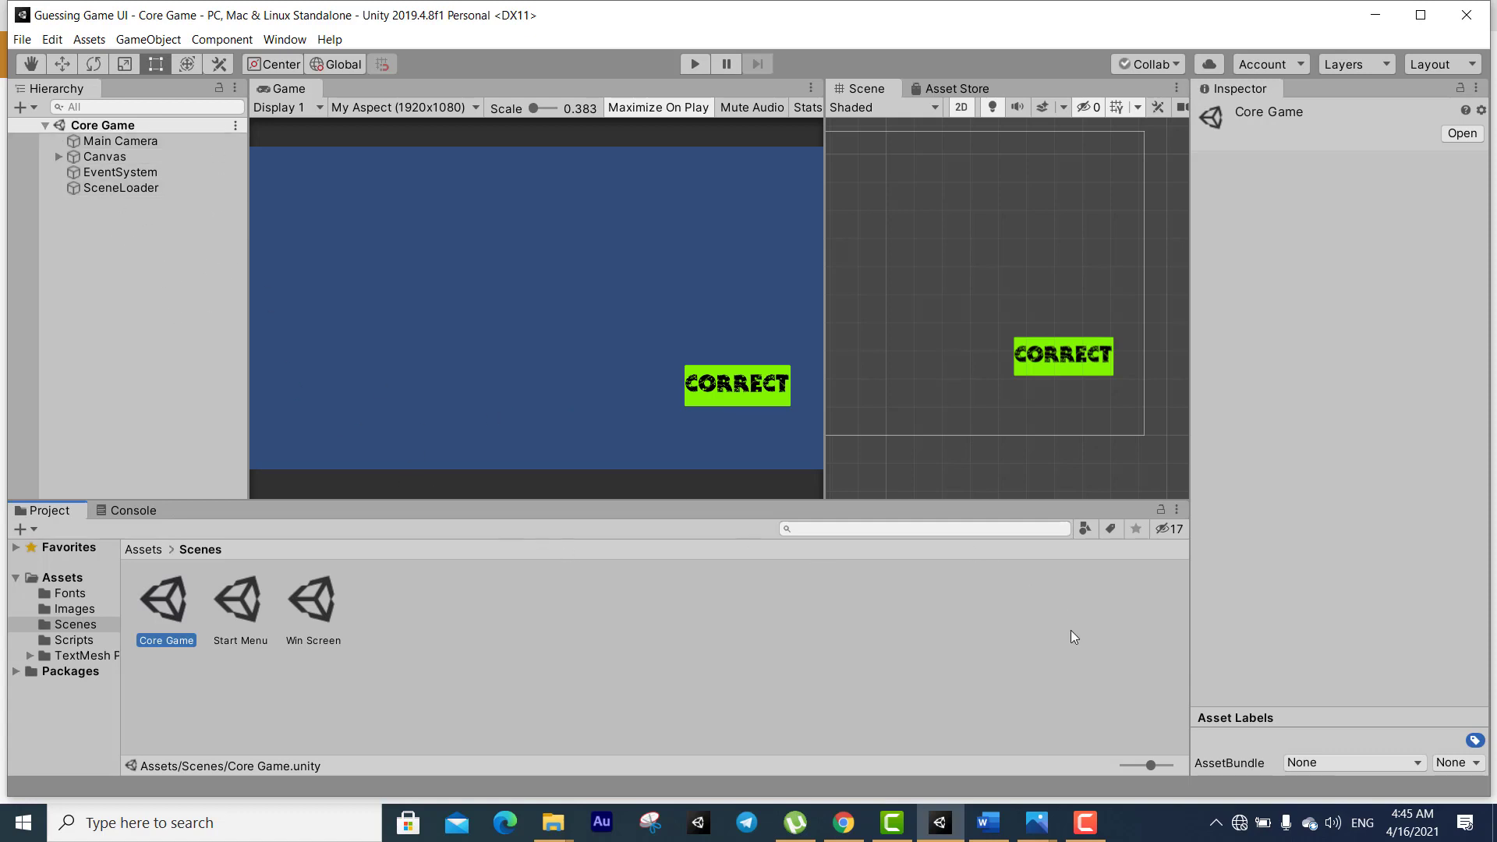
mouse_move(1054, 831)
click(1070, 787)
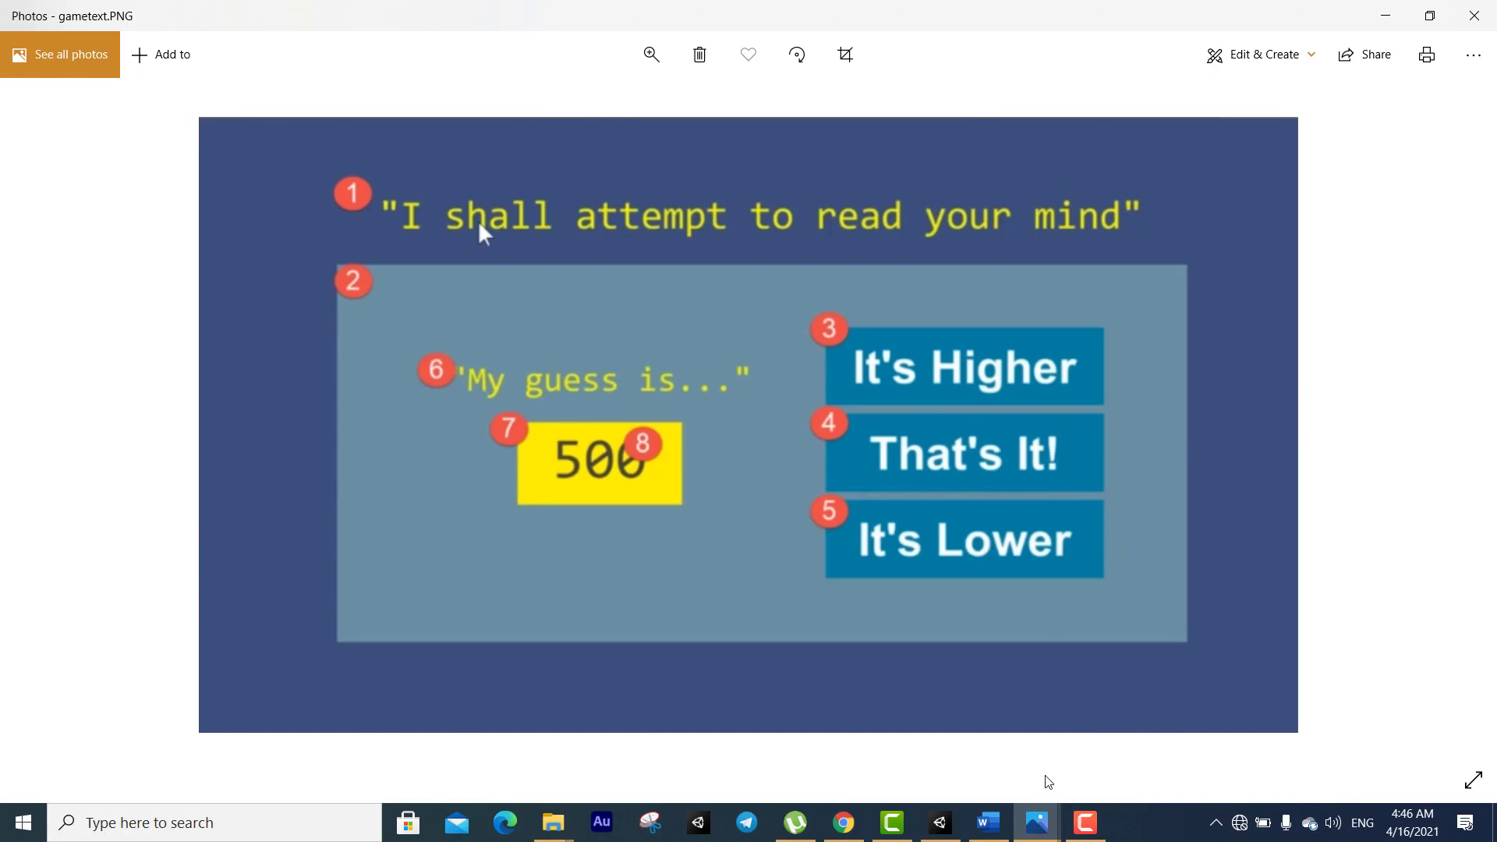
Check ch.PNG's challenge list, then bring gametext.PNG back in front at a smaller window size
mouse_move(1040, 823)
click(1130, 725)
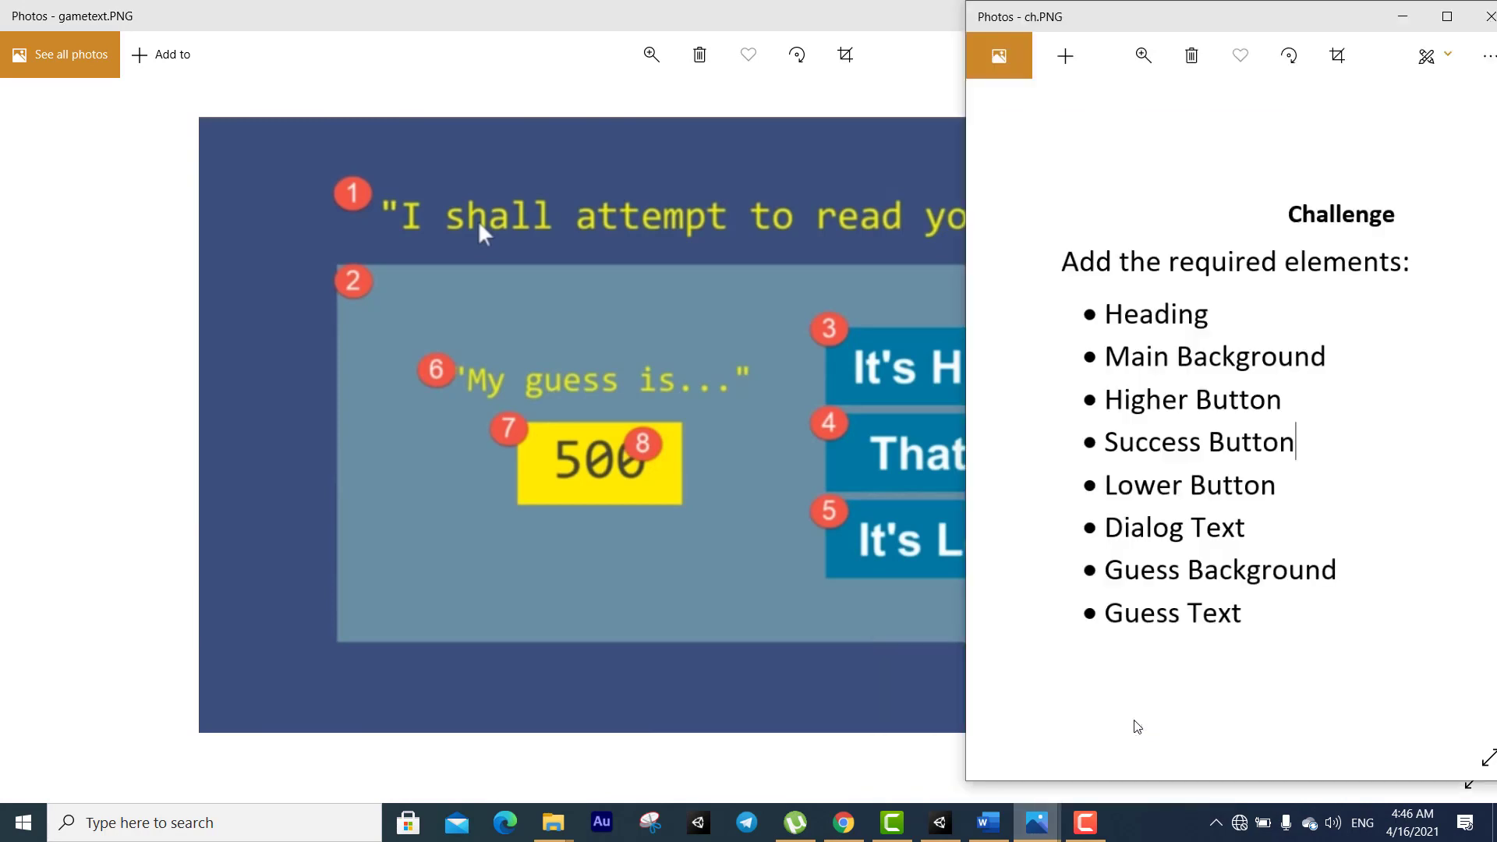
click(562, 12)
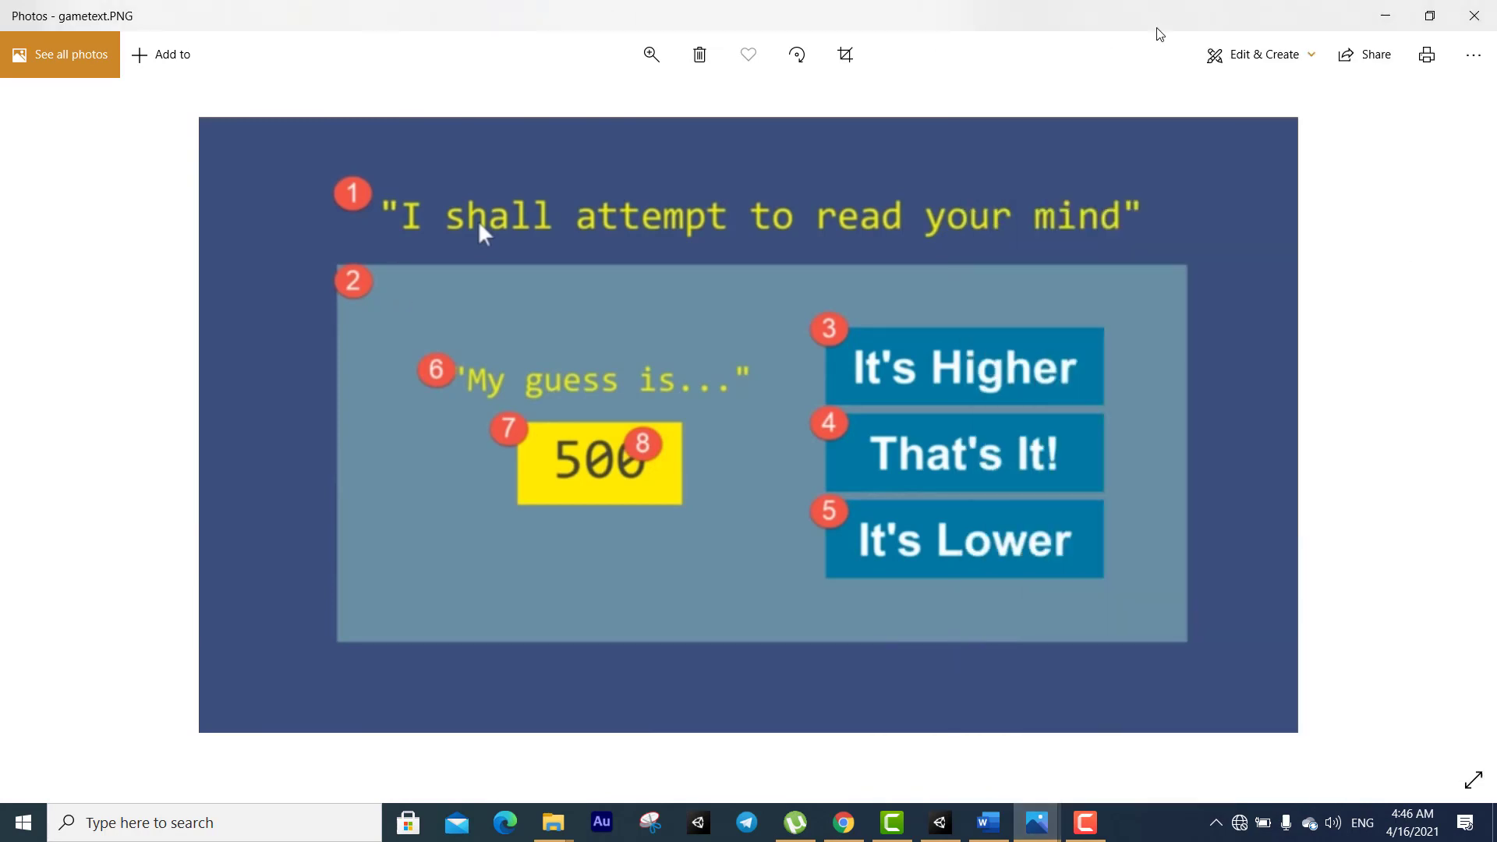
click(1447, 16)
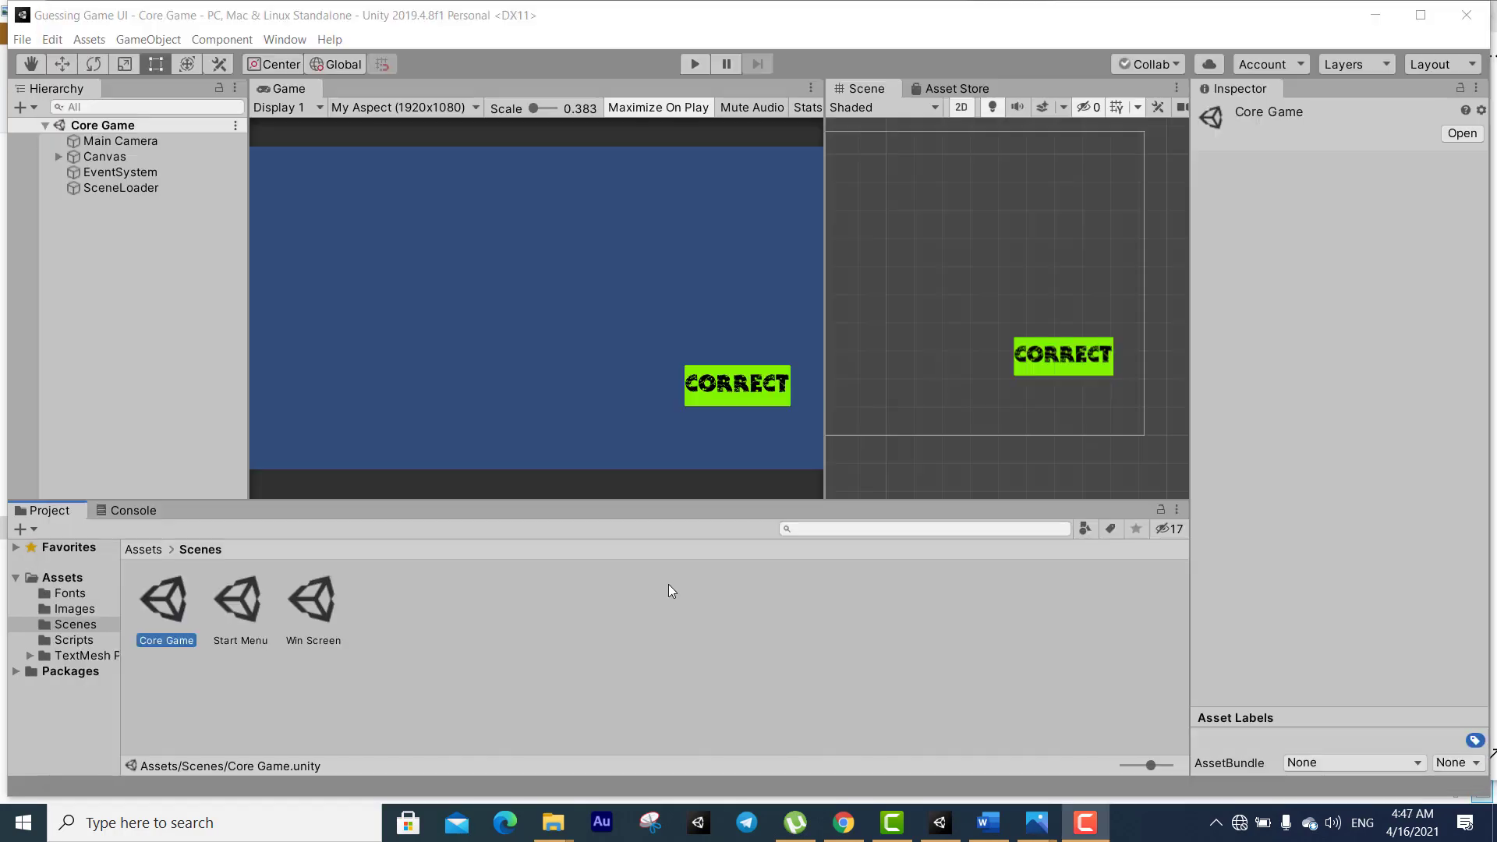
Expand Canvas and rename the Correct button to Success
click(57, 156)
click(79, 171)
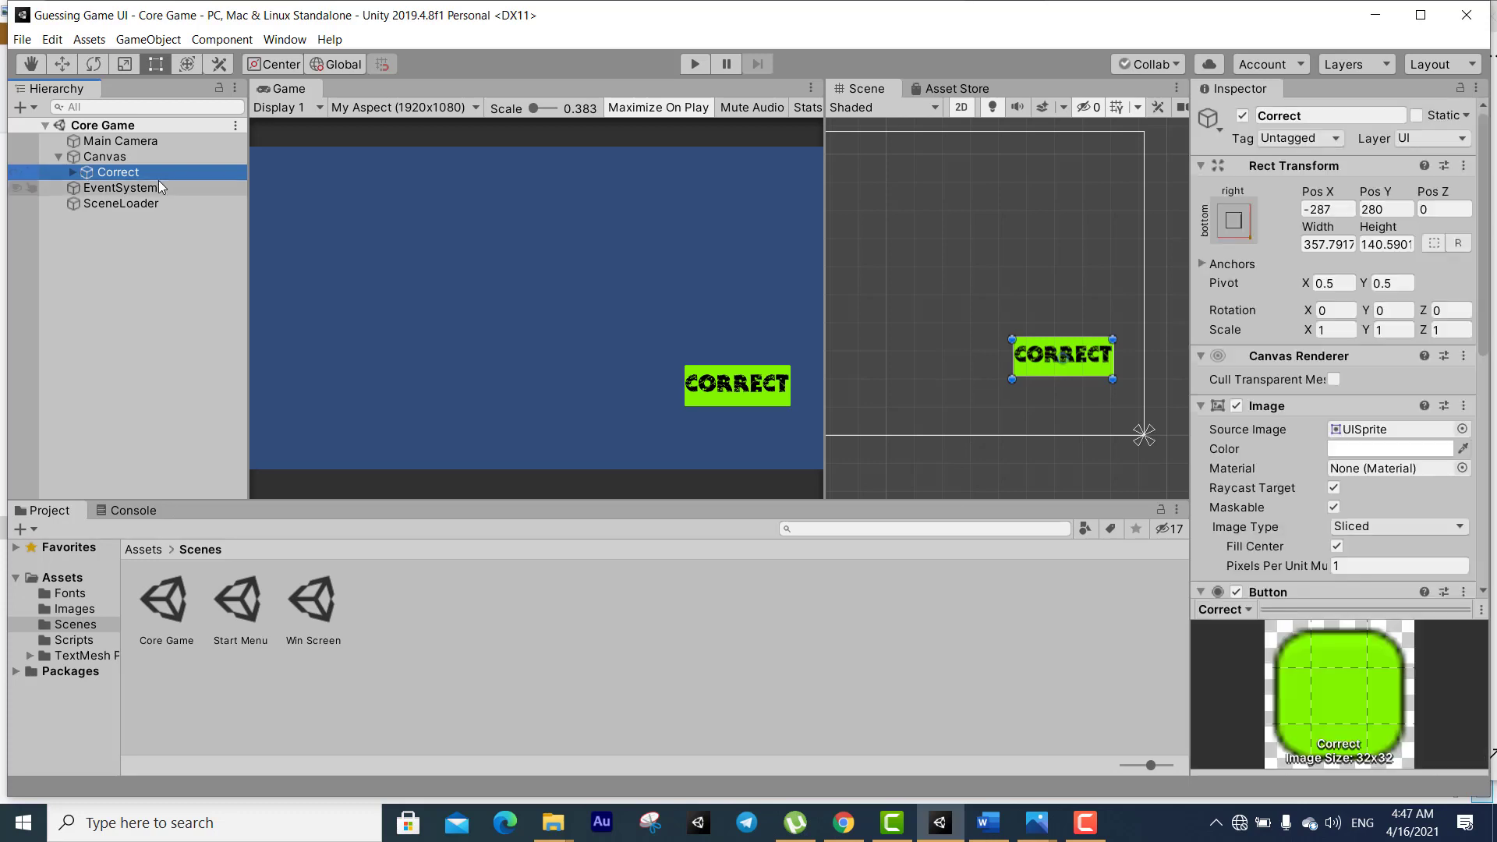
click(134, 176)
text(Succe)
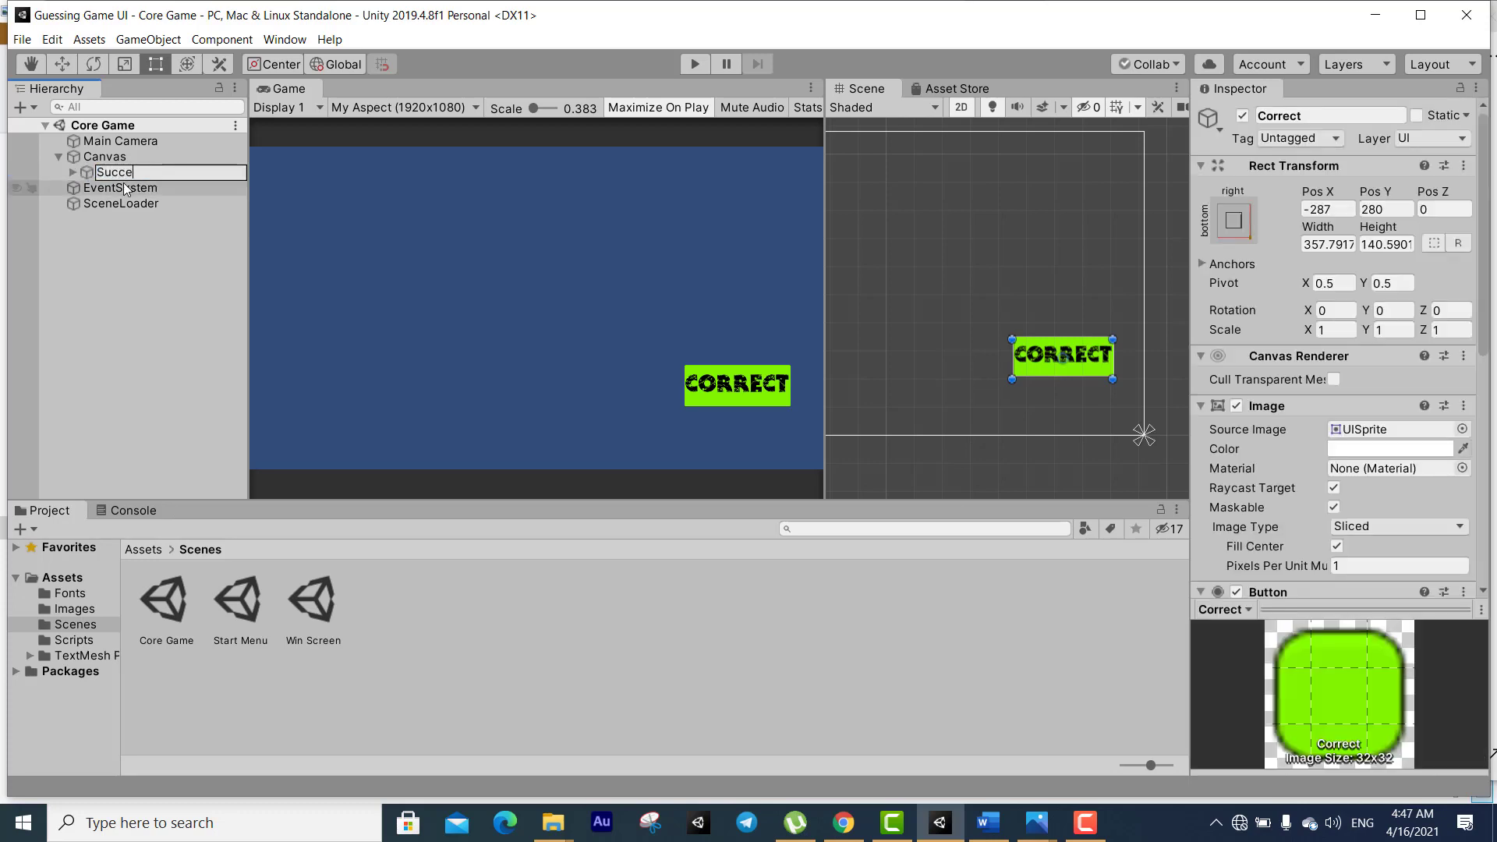
text(ss)
key(Return)
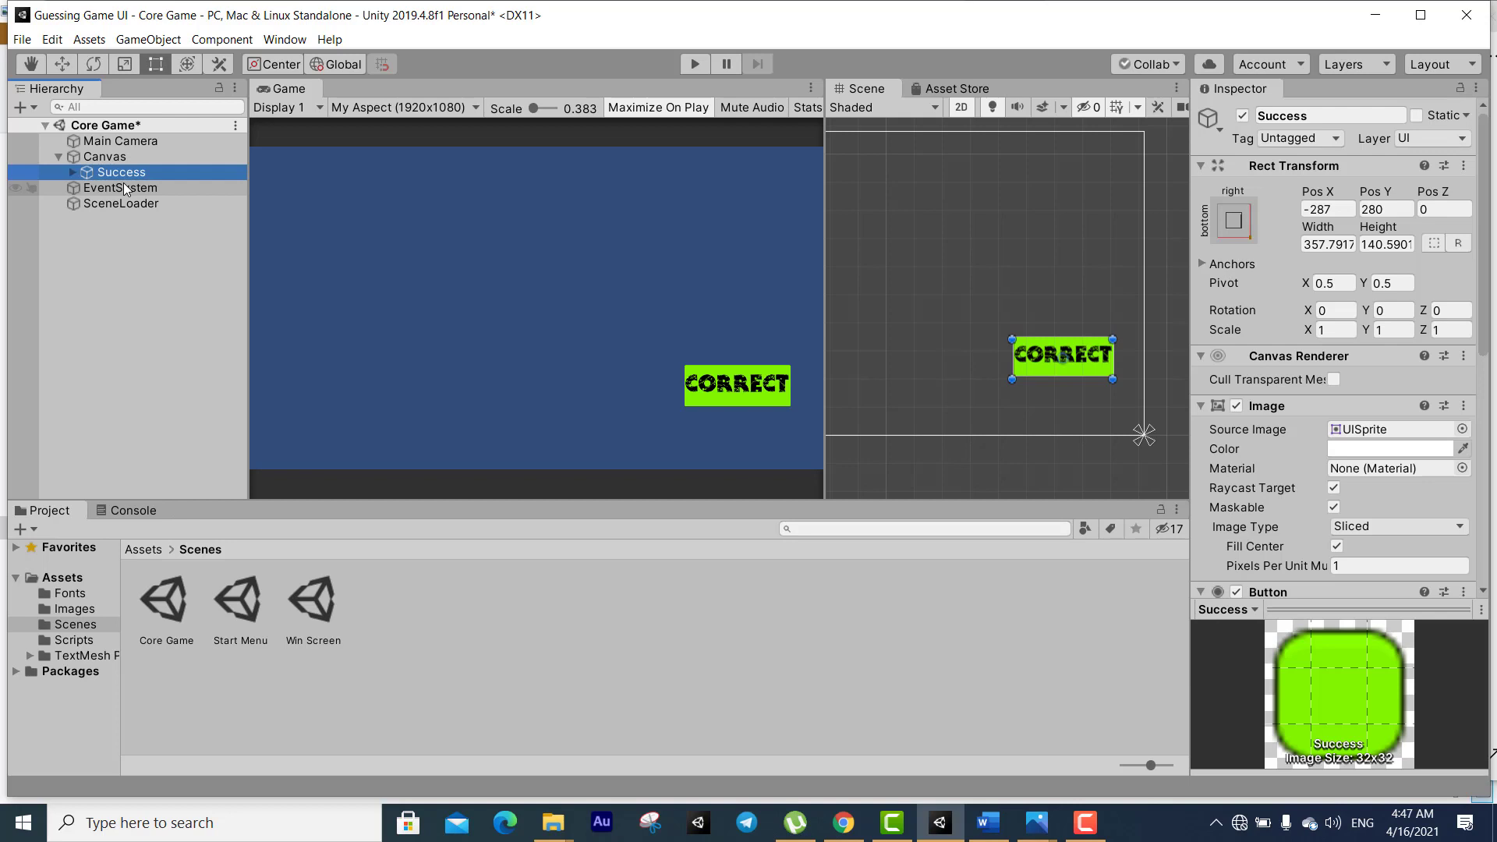
Duplicate Success twice and name the copies Higher and Lower
key(ctrl+d)
key(ctrl+d)
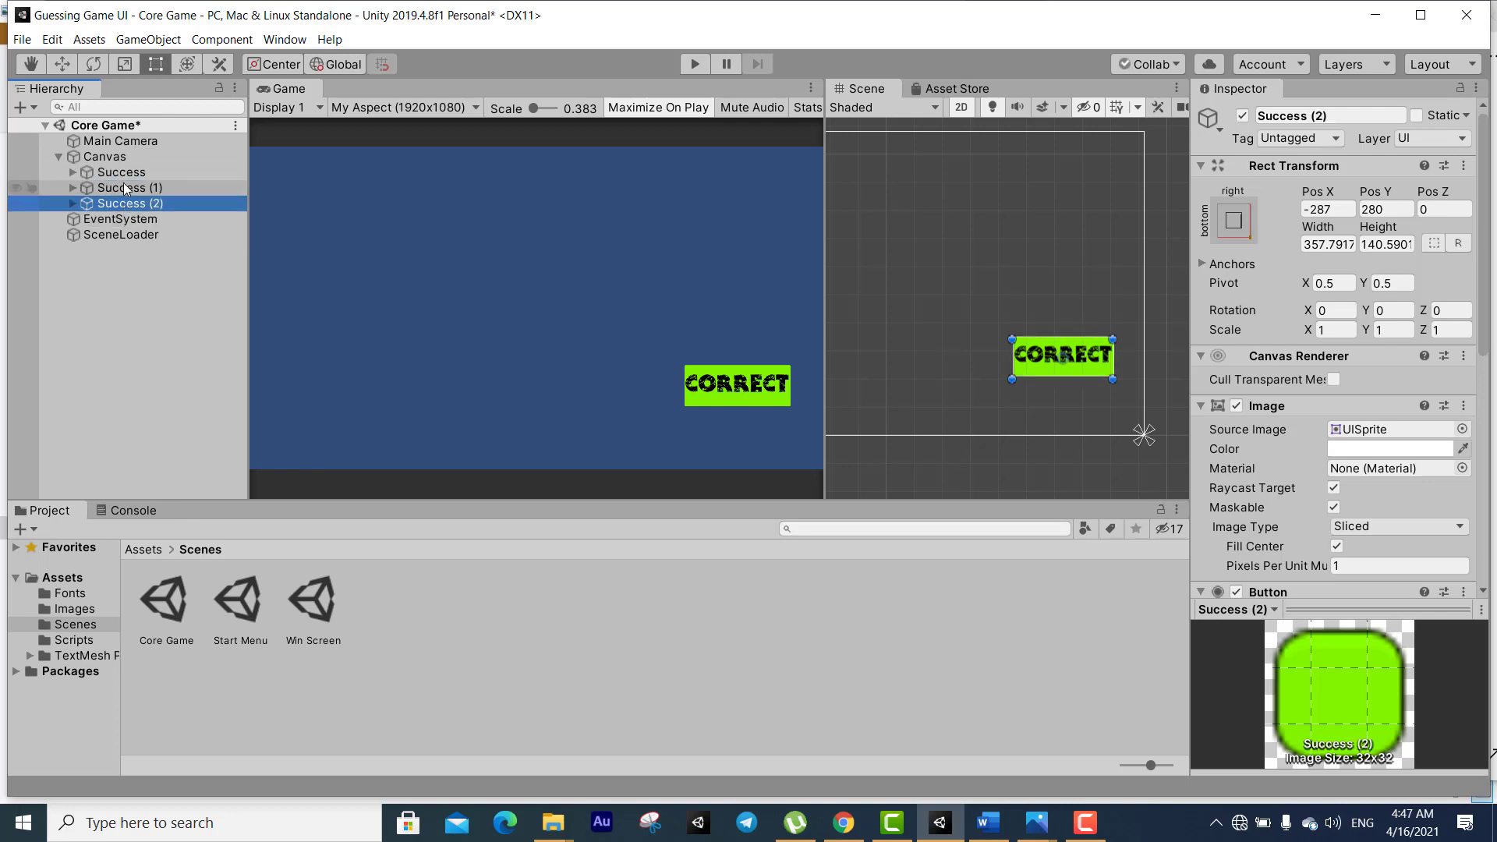
click(123, 187)
click(124, 187)
text(H)
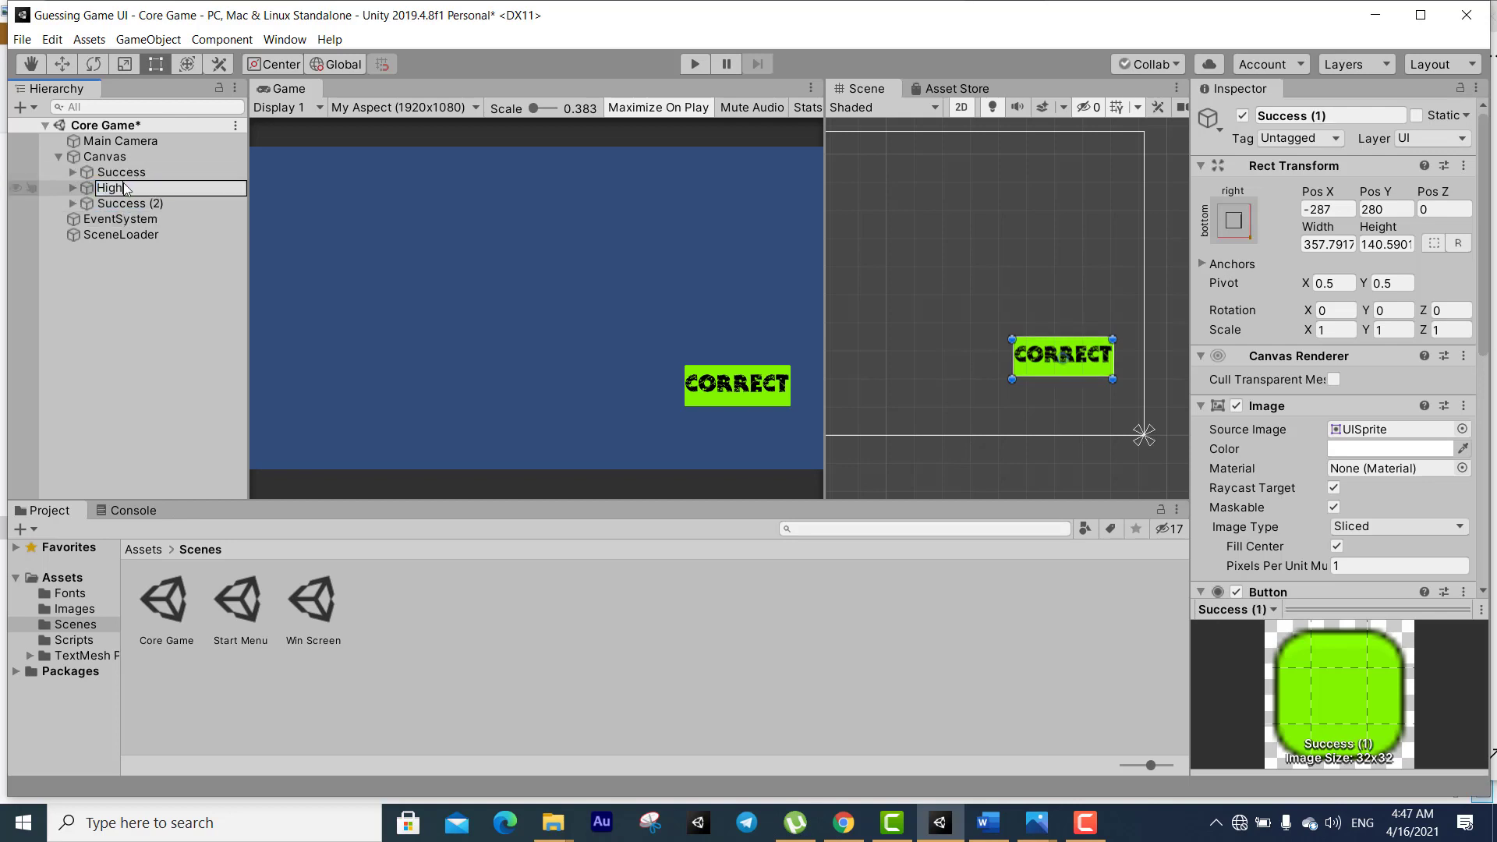
text(igher)
key(Return)
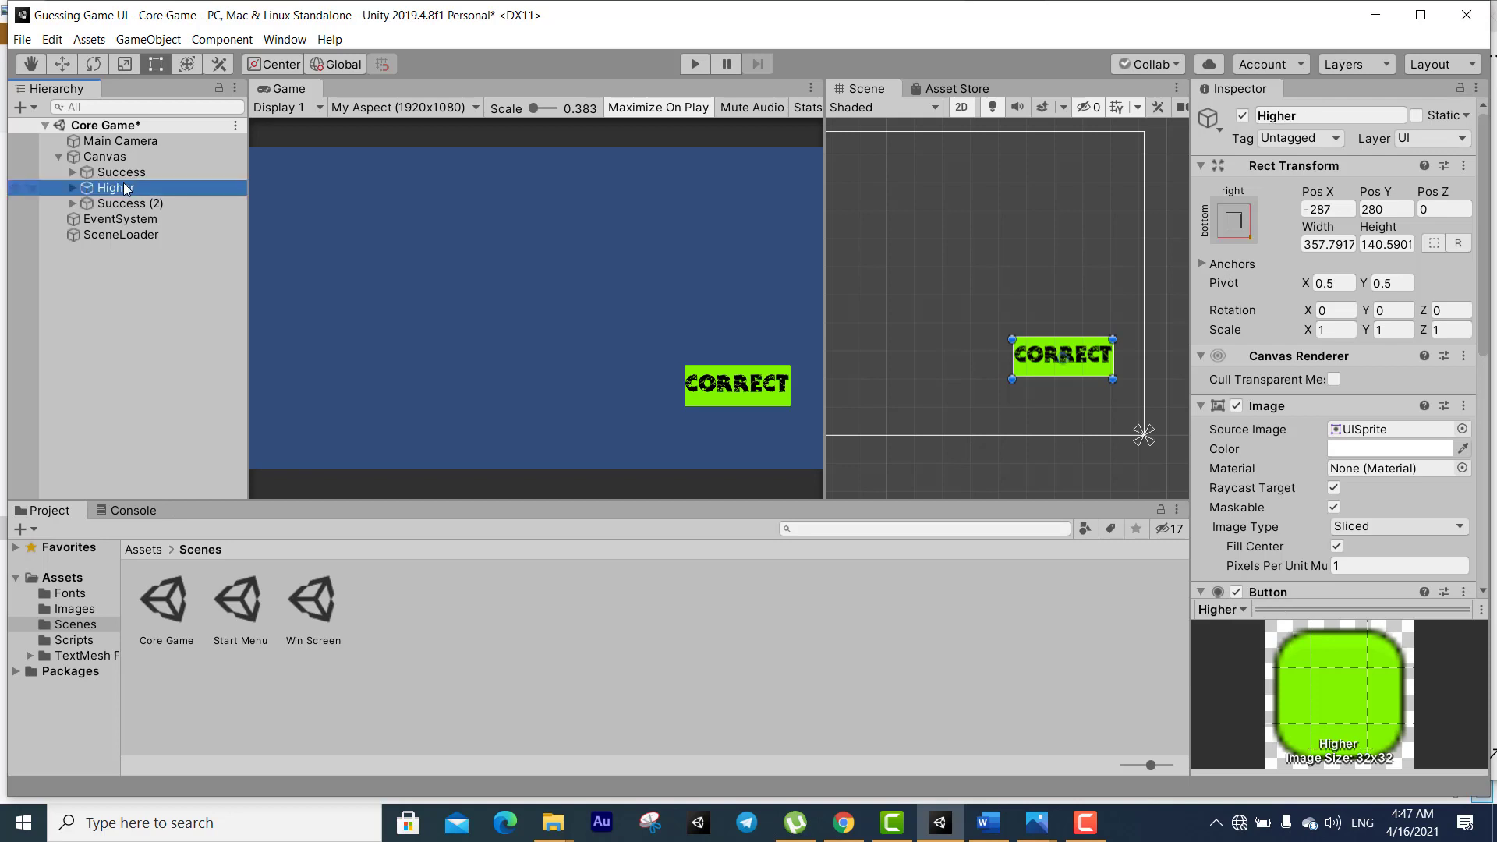
key(Down)
key(F2)
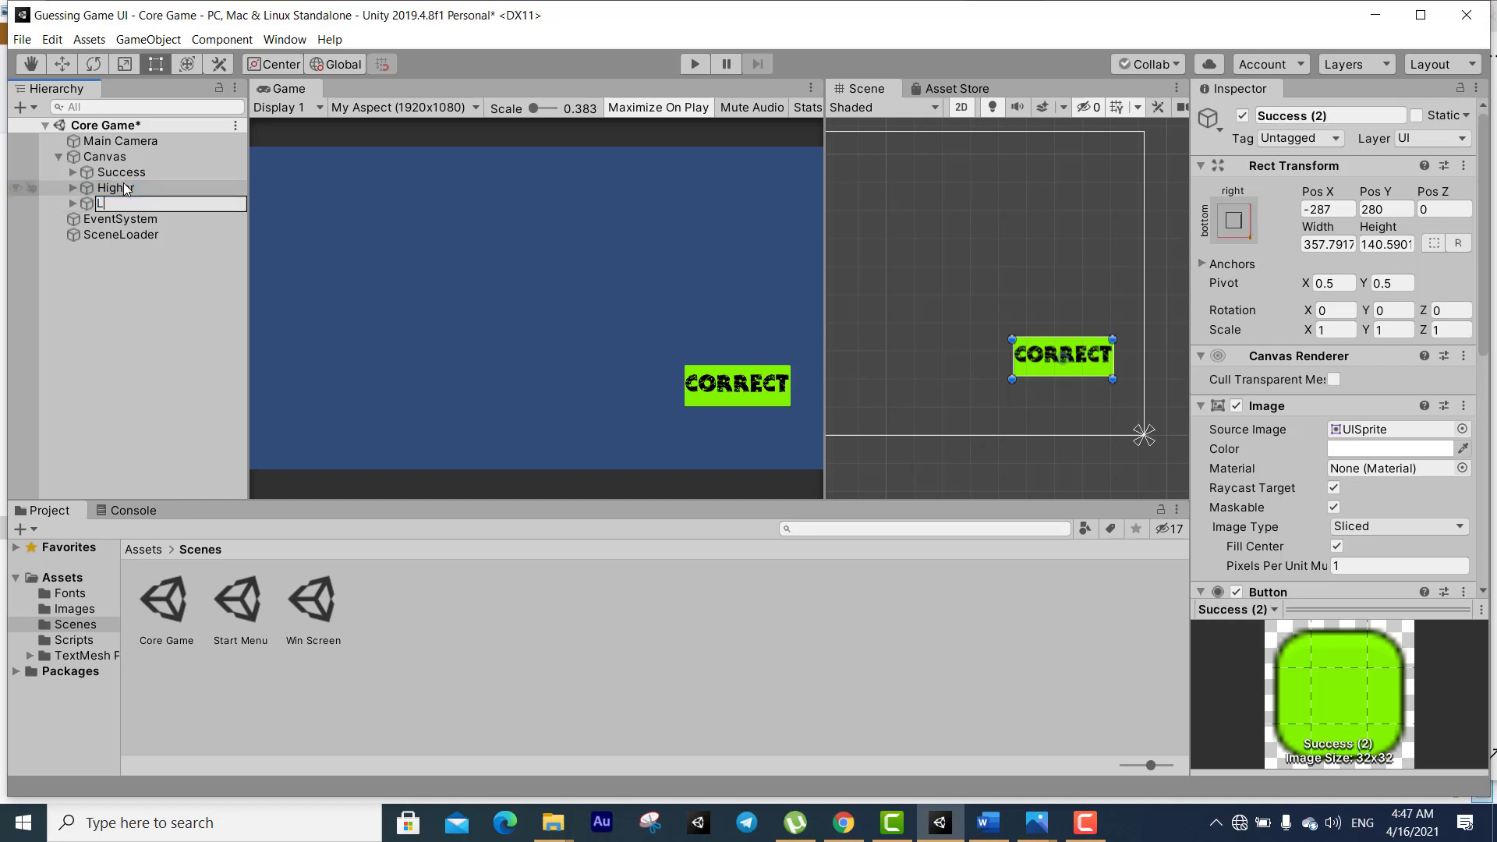
text(ower)
key(Return)
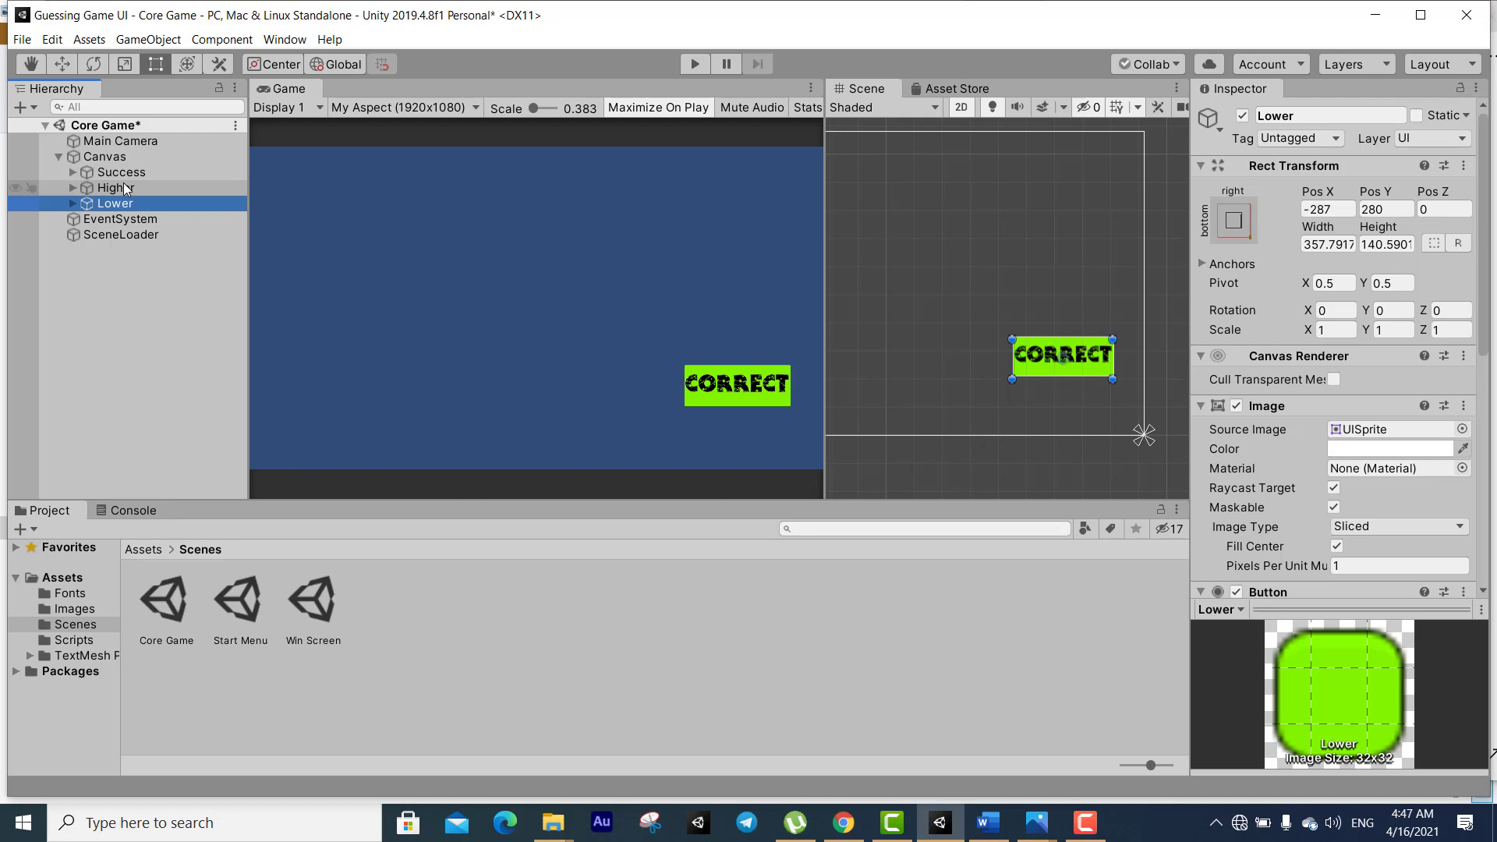
click(118, 172)
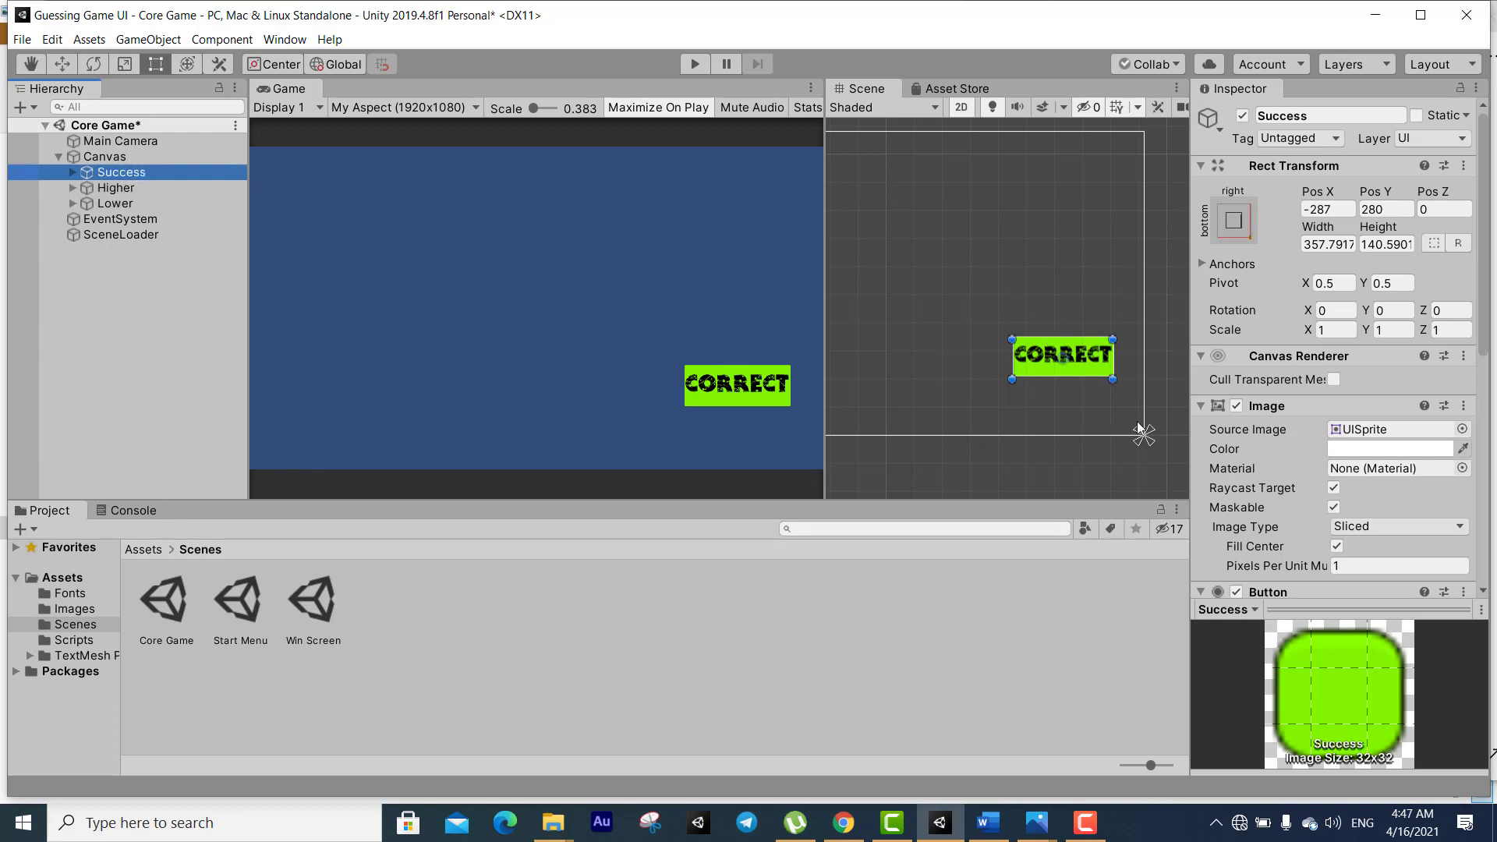
Anchor the Success, Higher and Lower buttons to the middle-right preset
click(1235, 223)
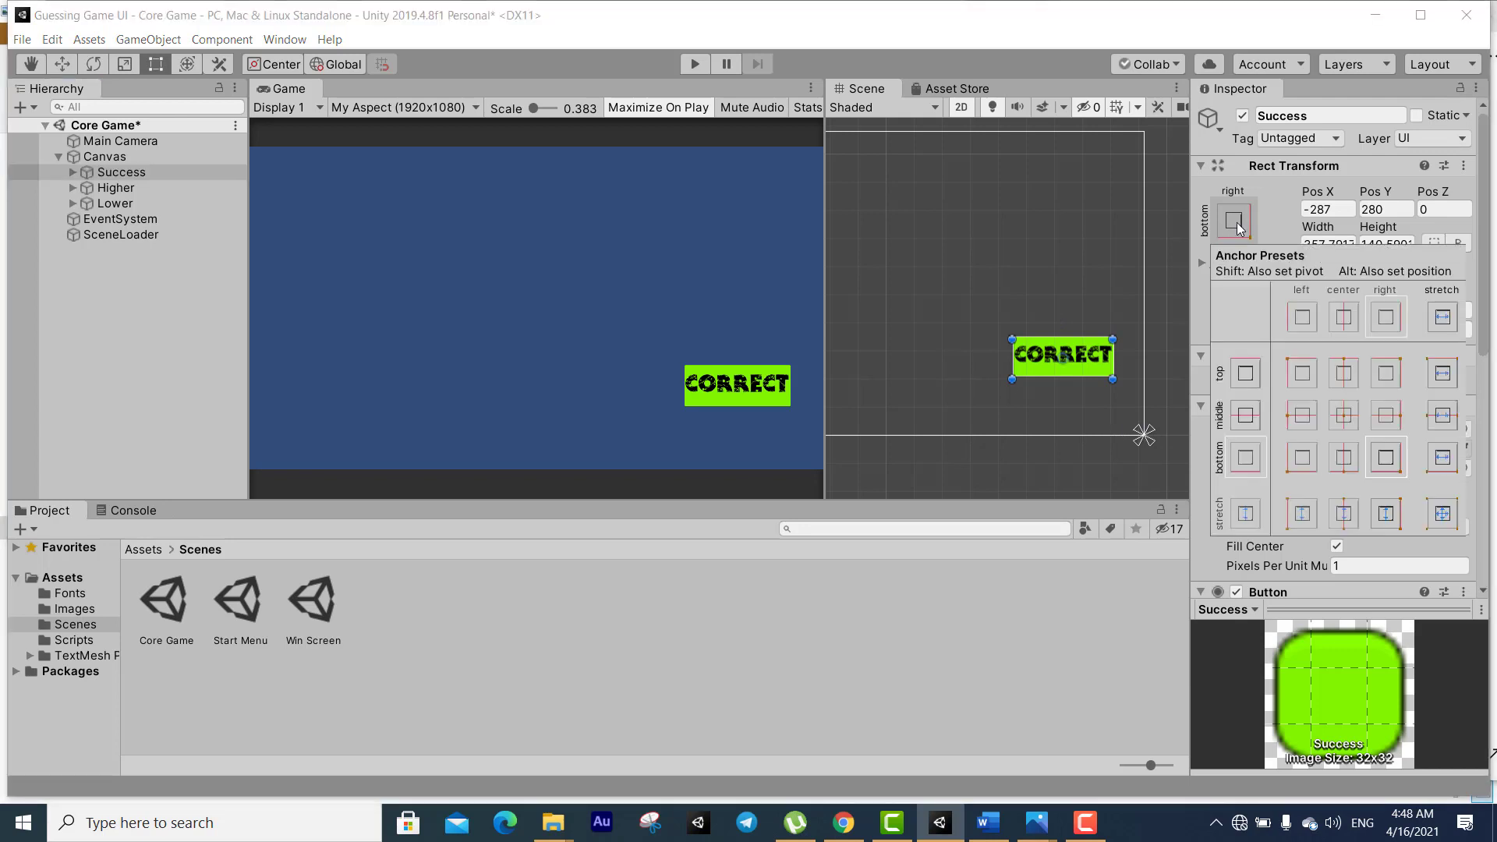
click(1387, 419)
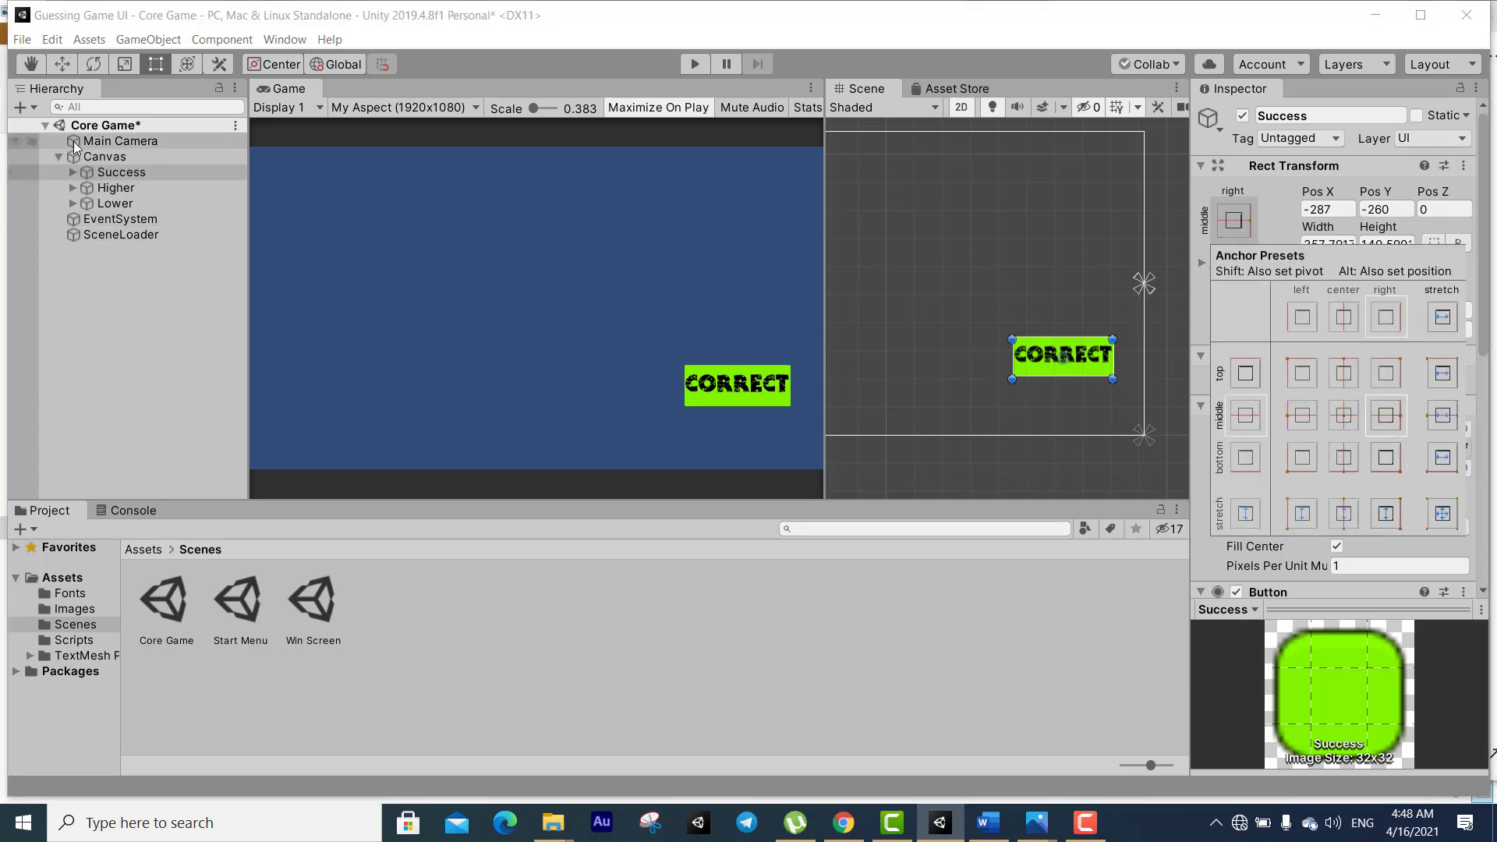
click(134, 194)
shift+click(135, 202)
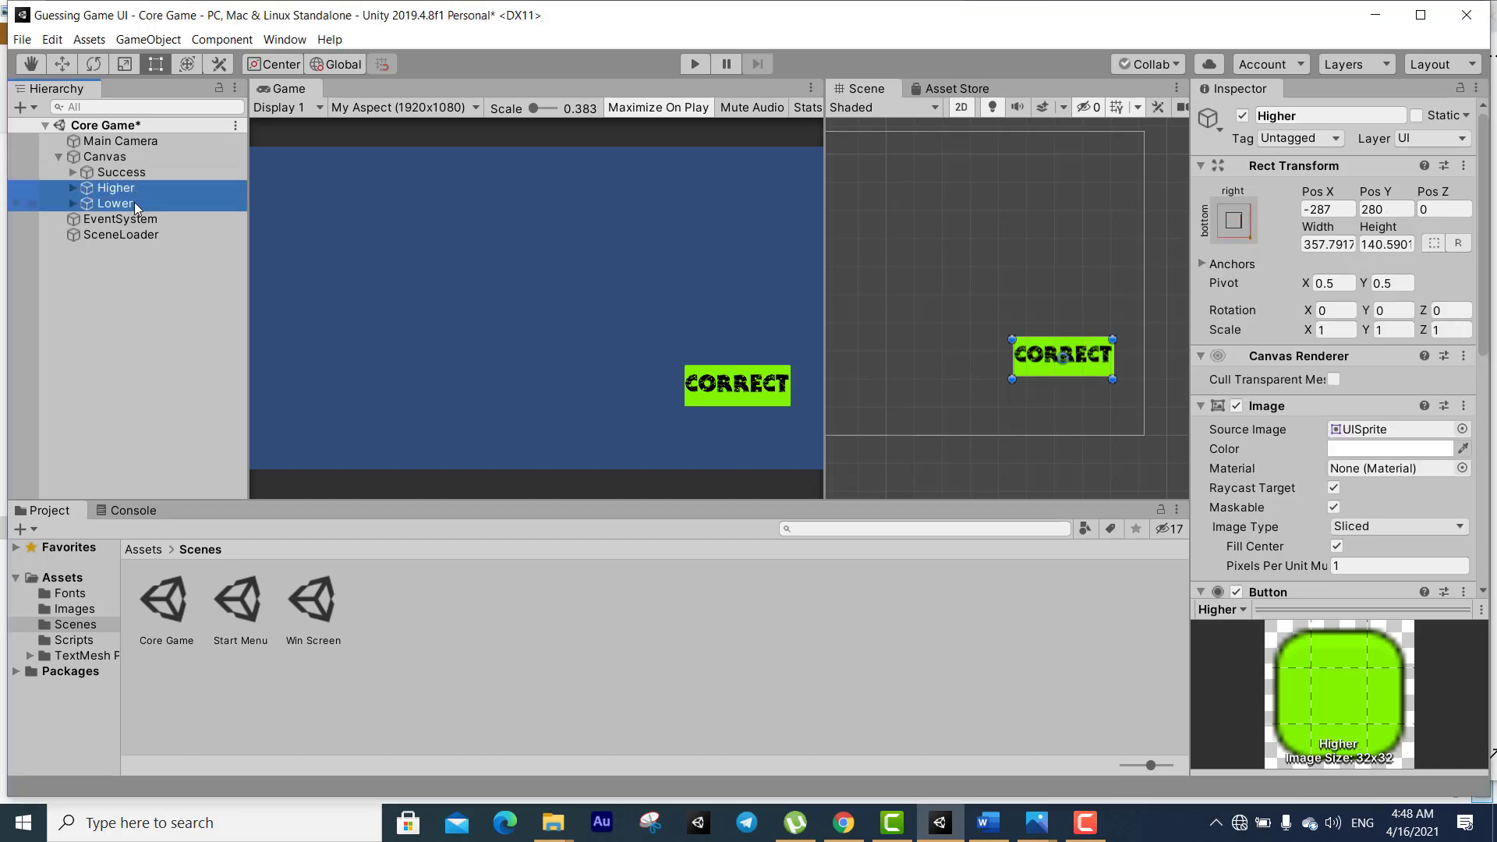
click(1233, 221)
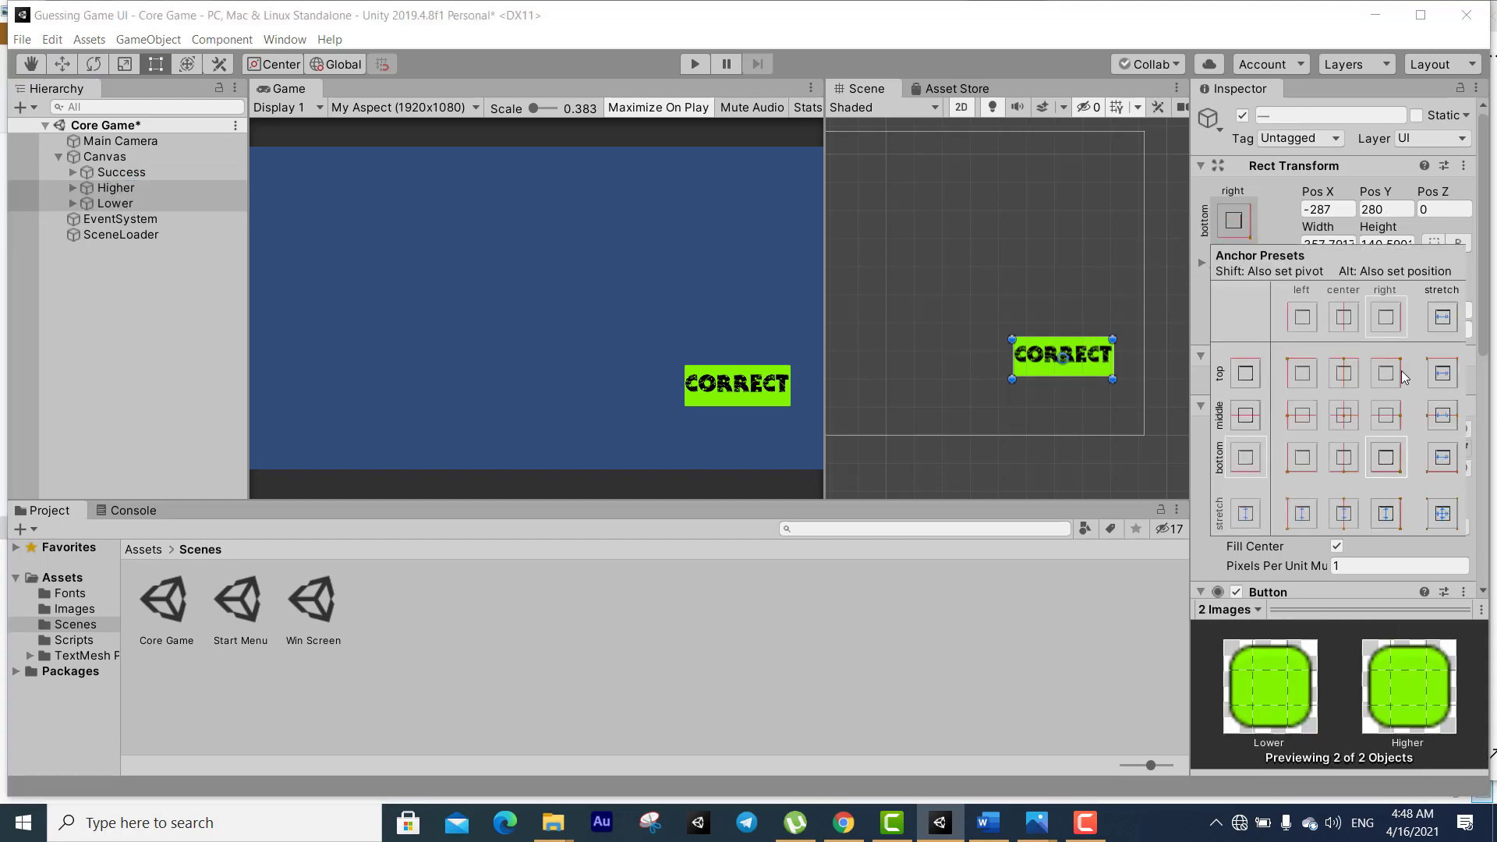
click(1380, 423)
click(121, 173)
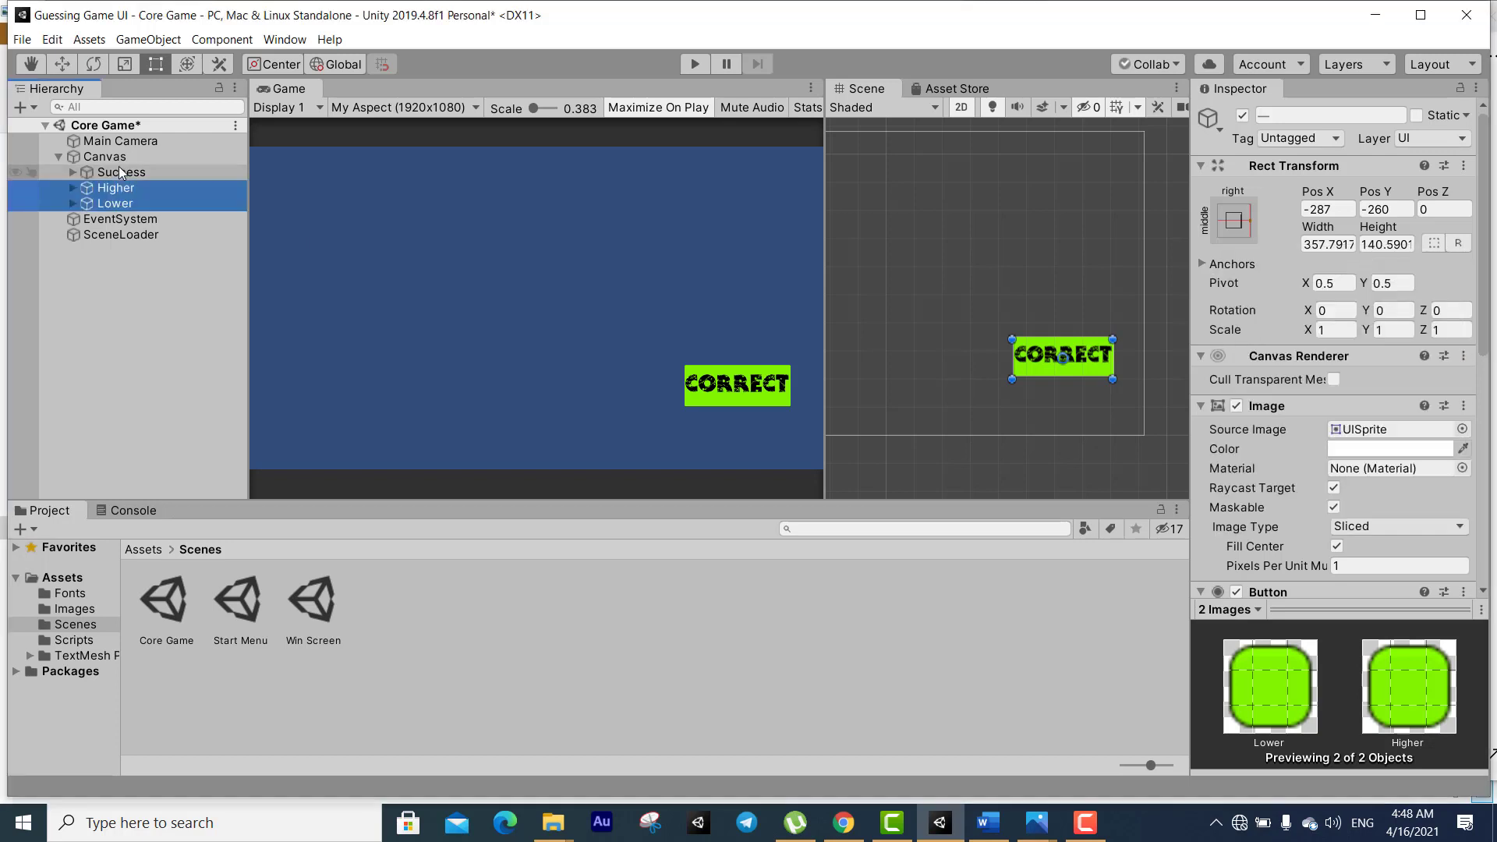
click(121, 187)
click(120, 204)
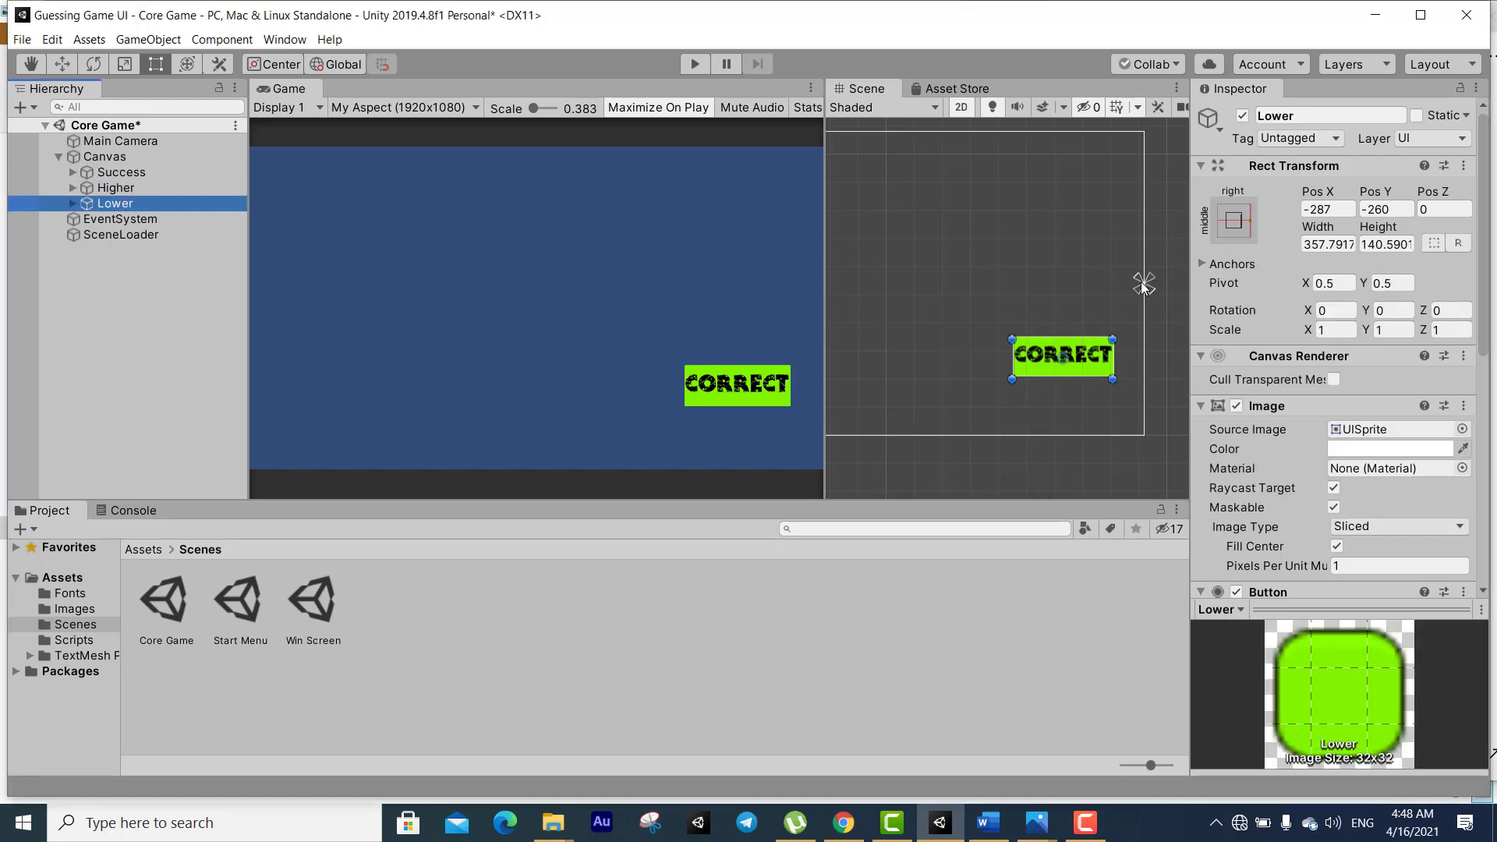
Move Higher up to Pos Y 94 and Success to -83 so the buttons stack without overlapping
click(138, 182)
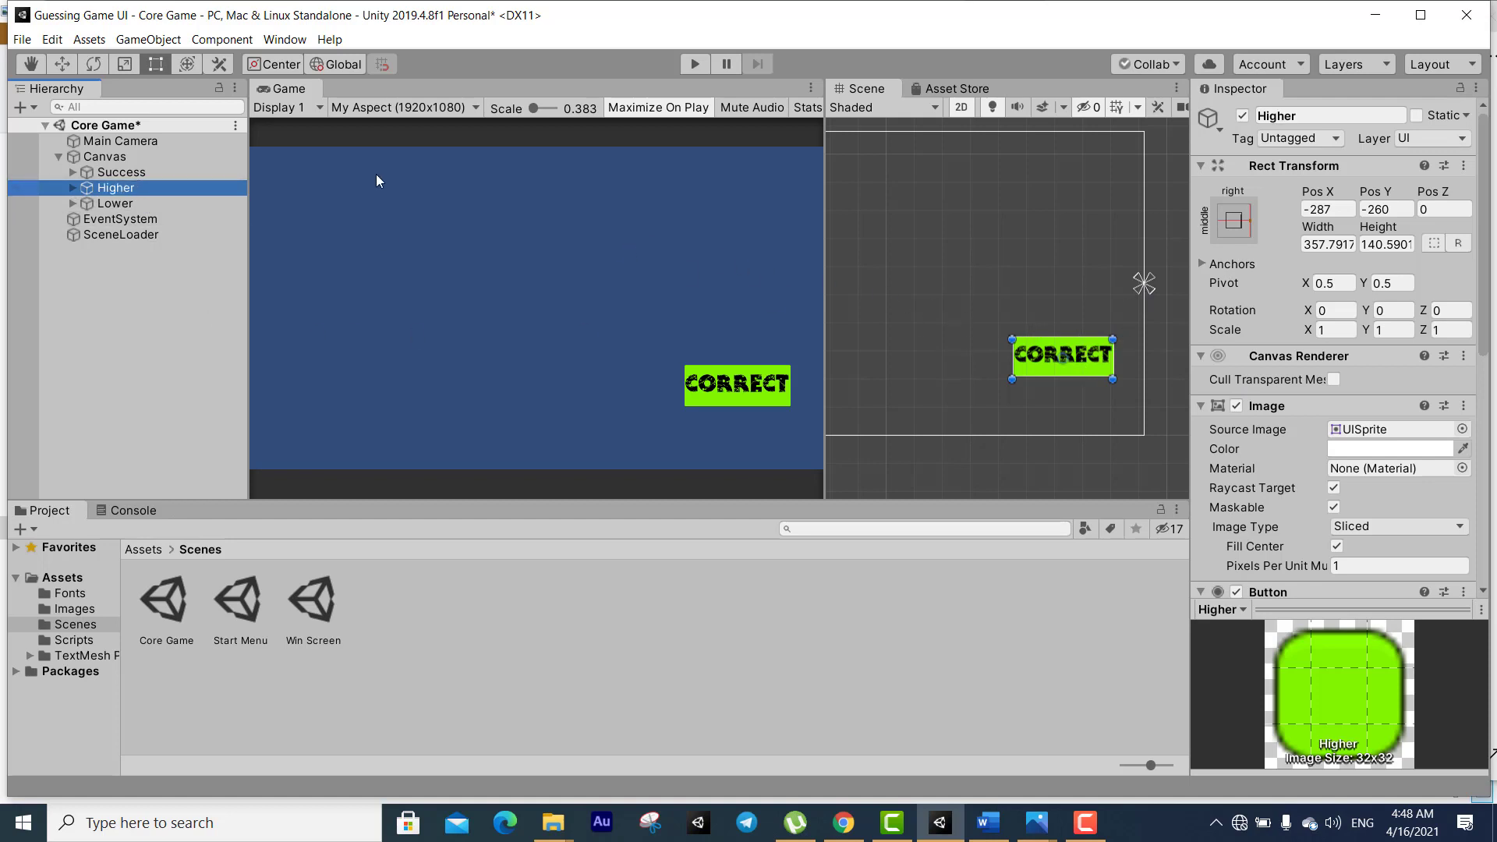
click(65, 65)
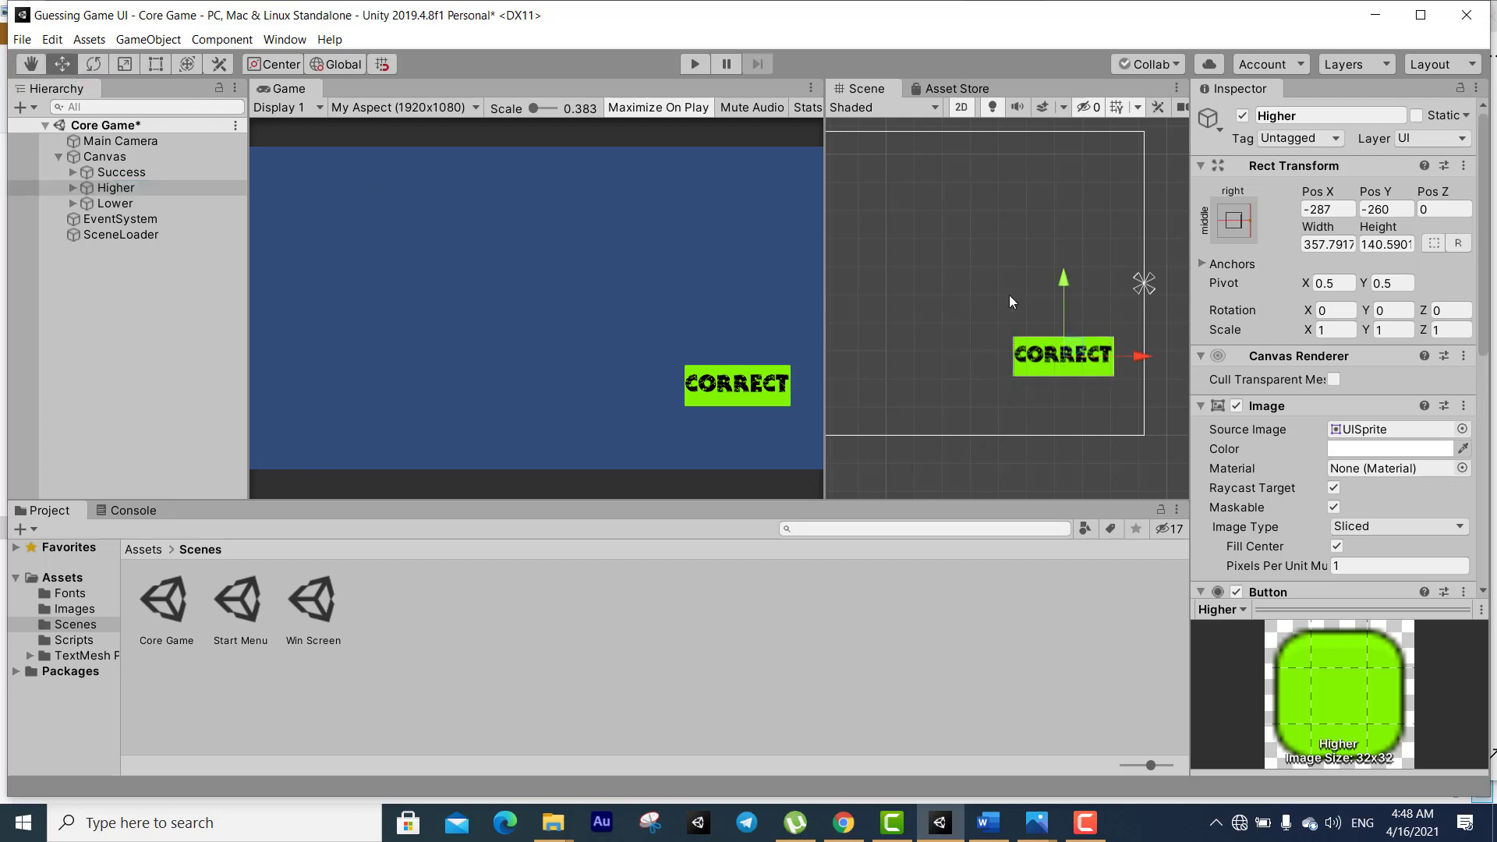
drag(1068, 283, 1053, 236)
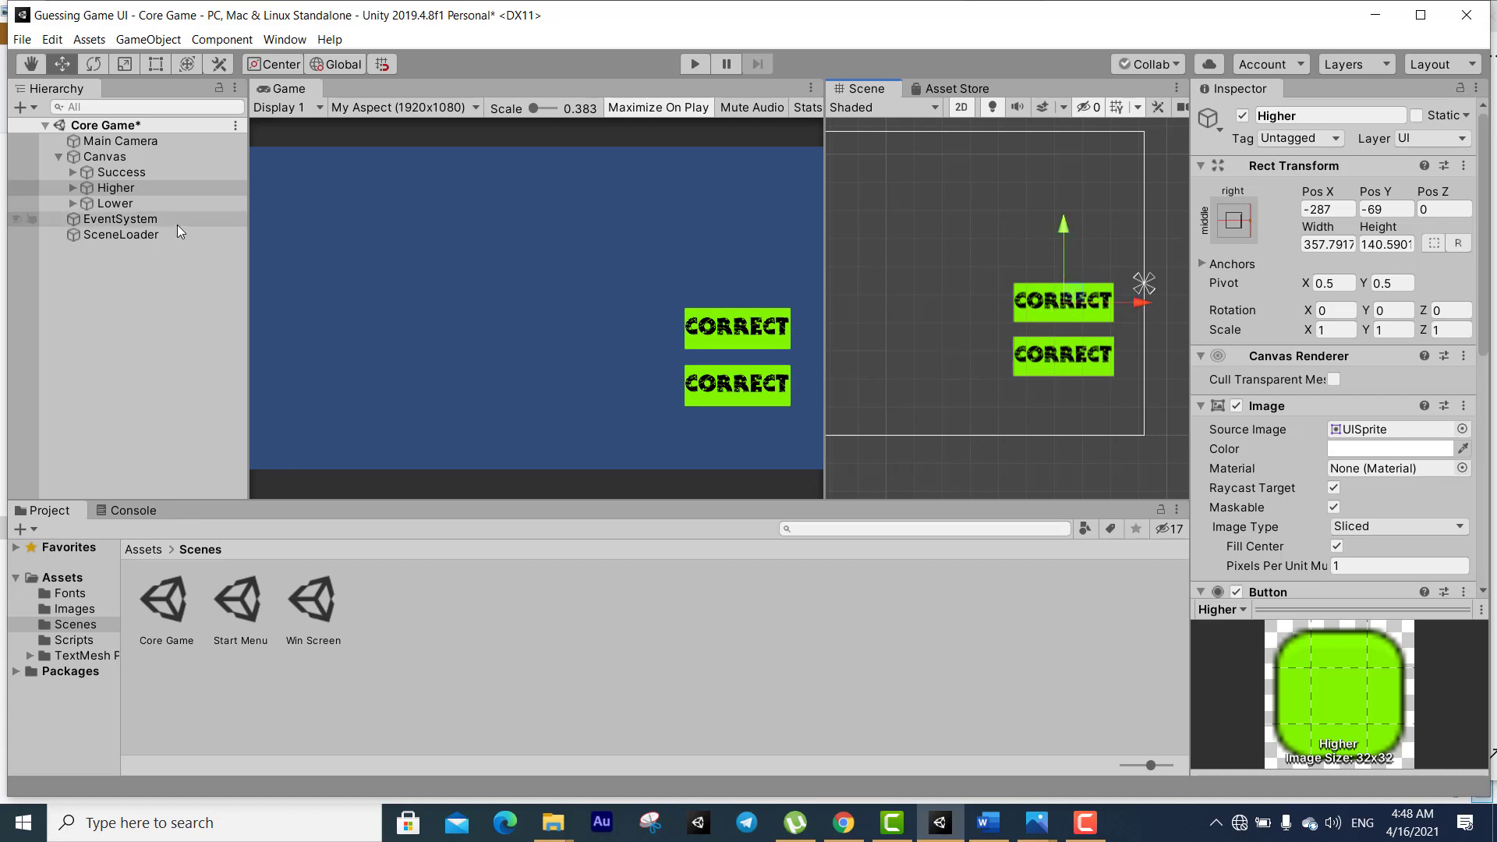
click(129, 203)
click(132, 187)
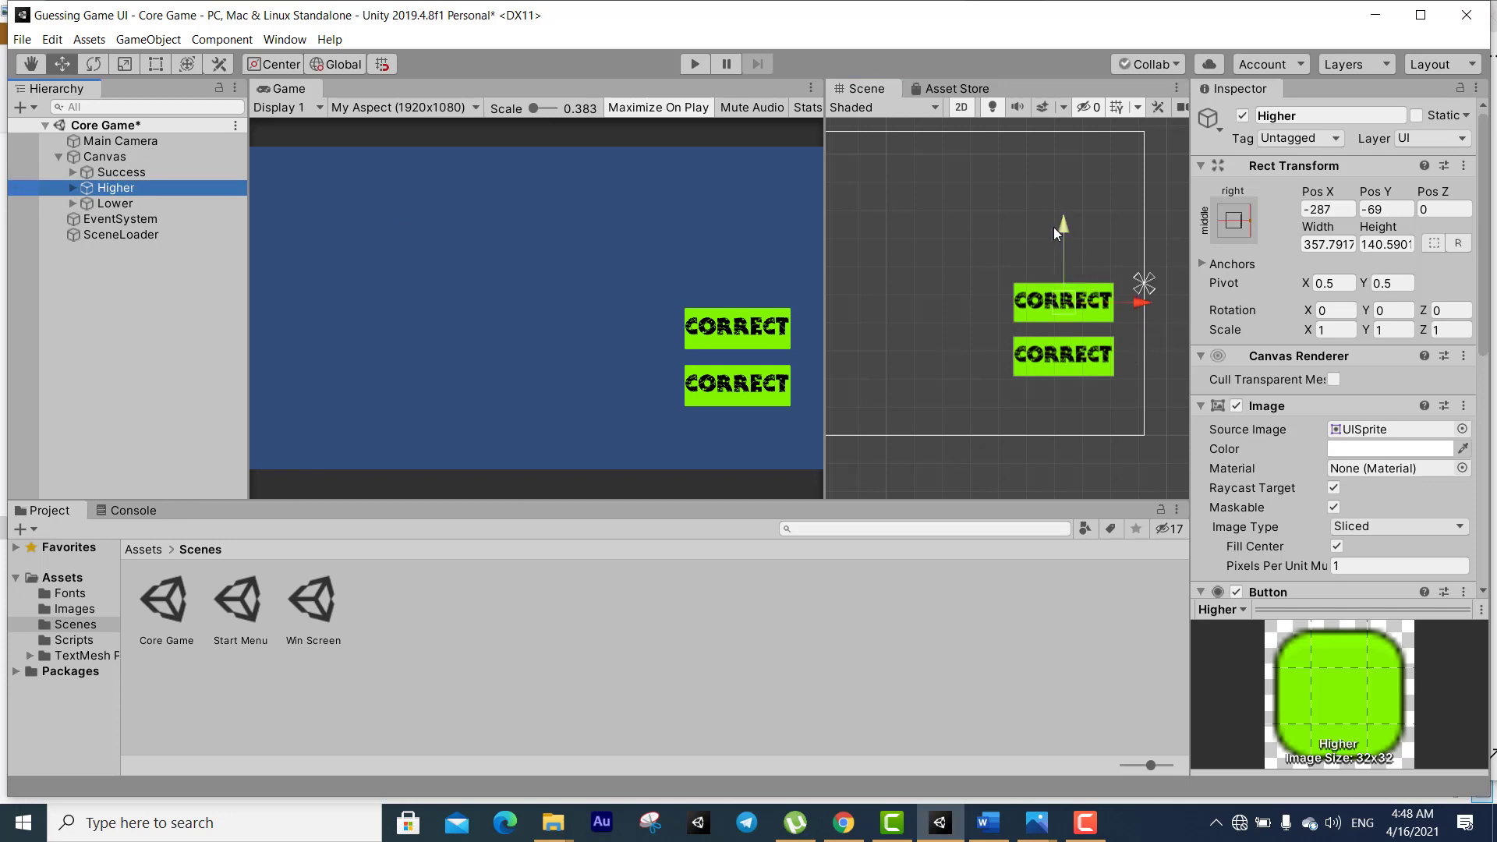
drag(1070, 225, 1063, 177)
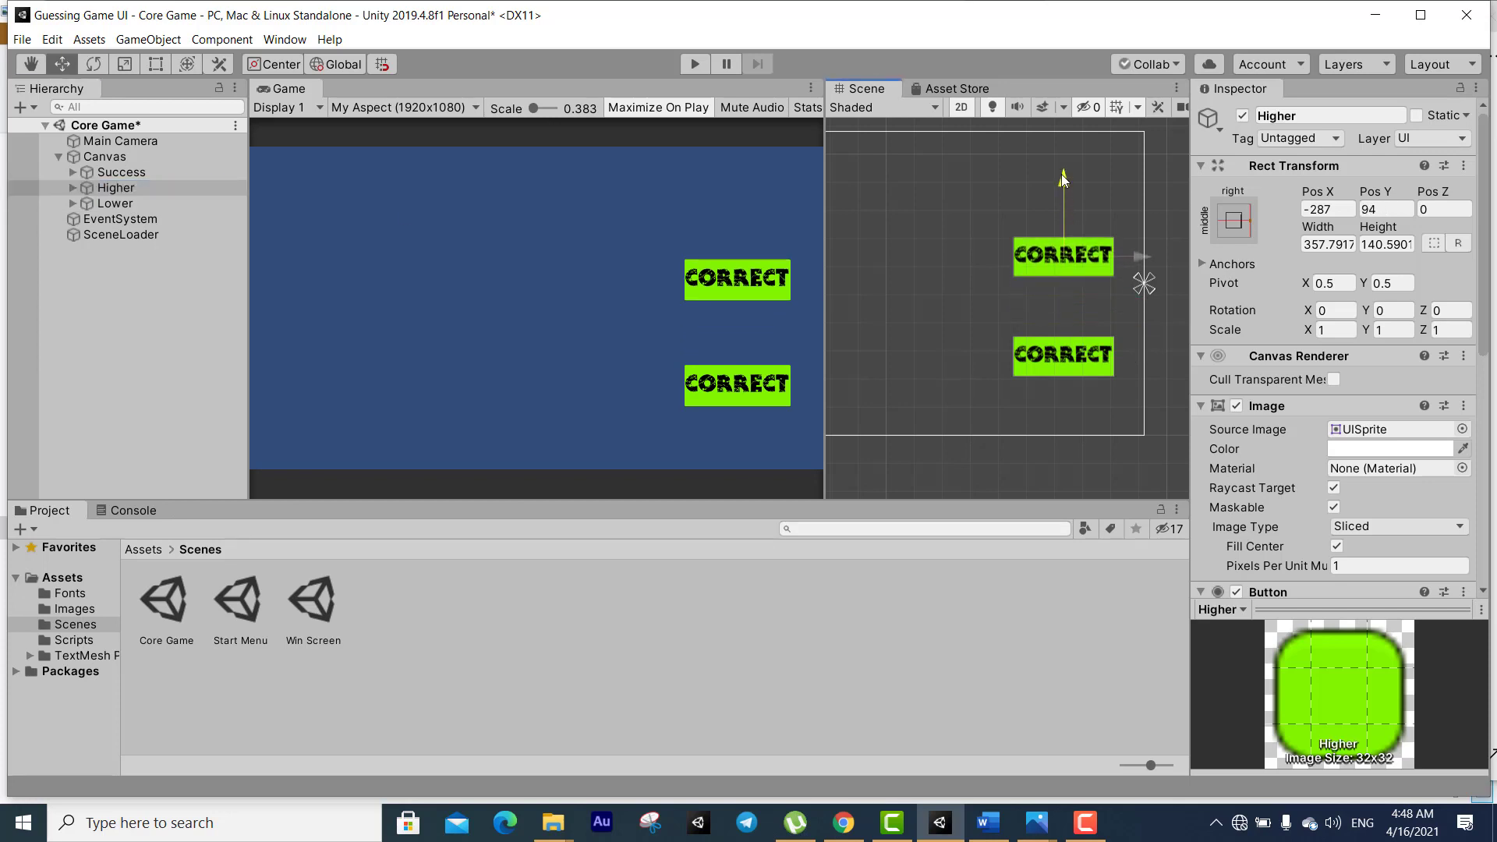
click(157, 172)
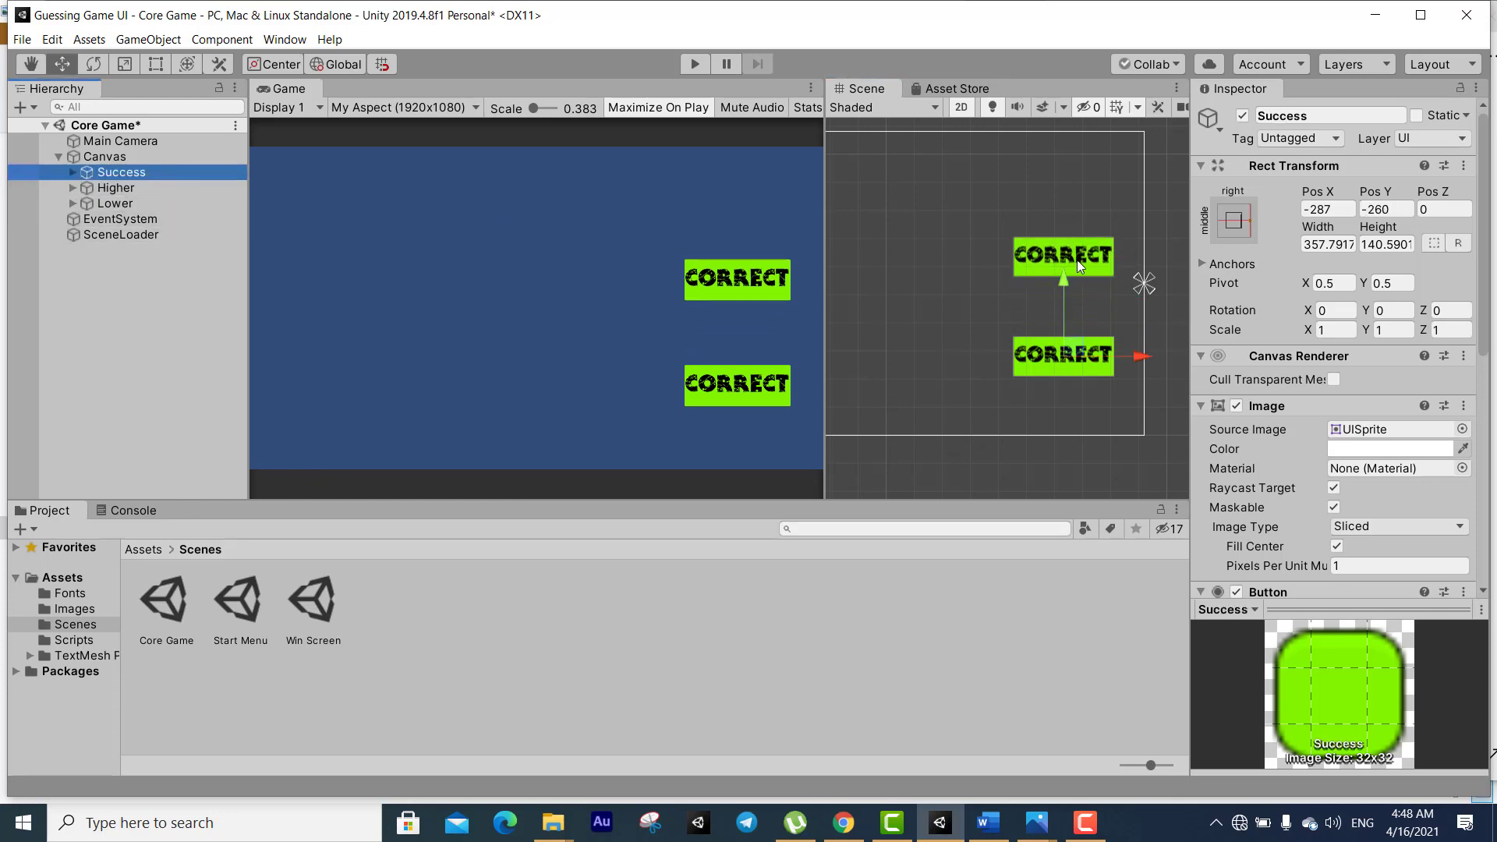
drag(1065, 282, 1055, 235)
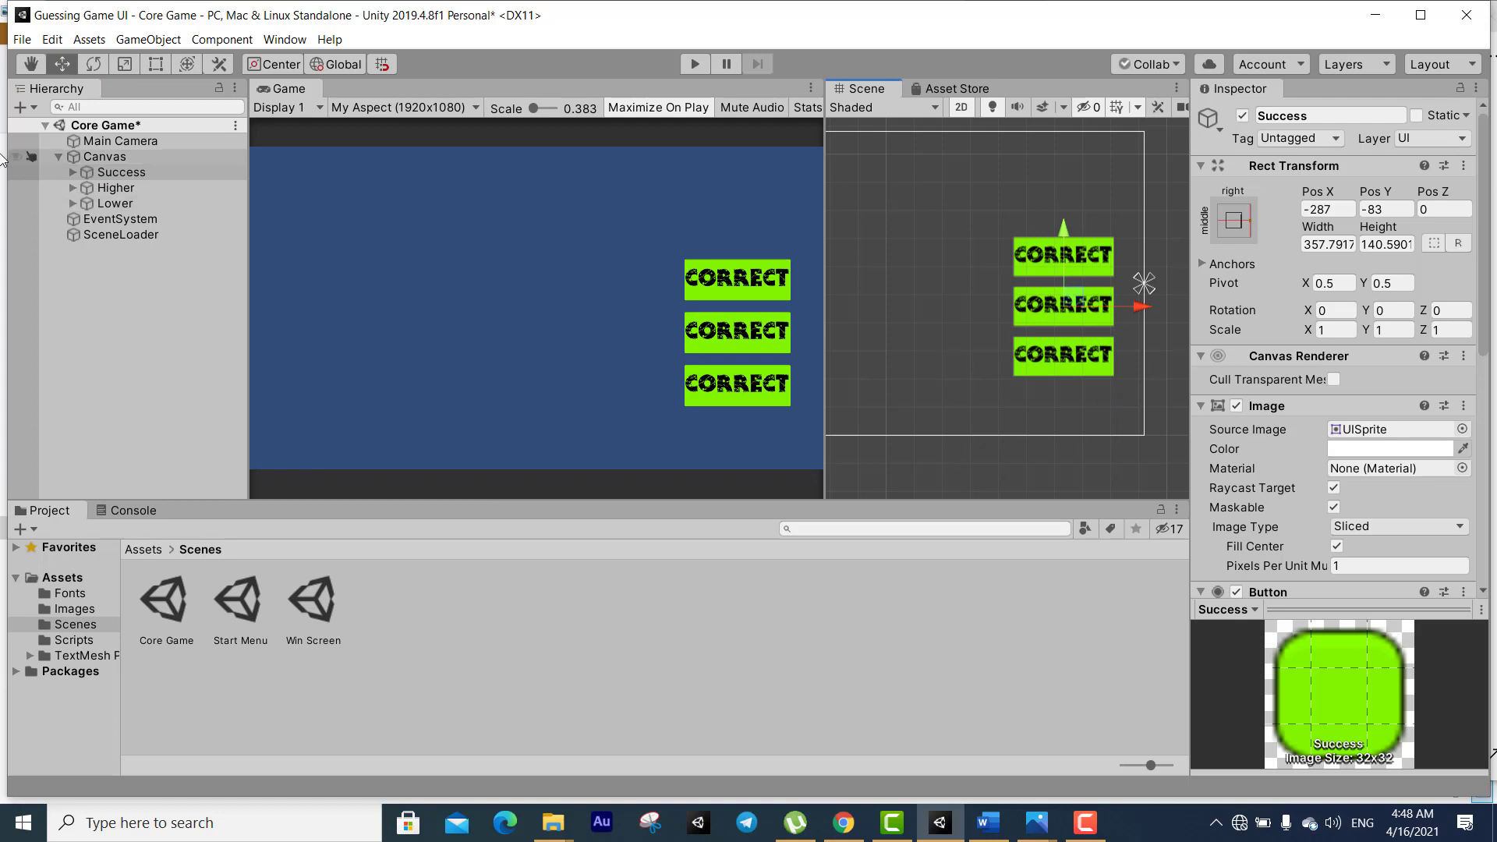
shift+click(148, 206)
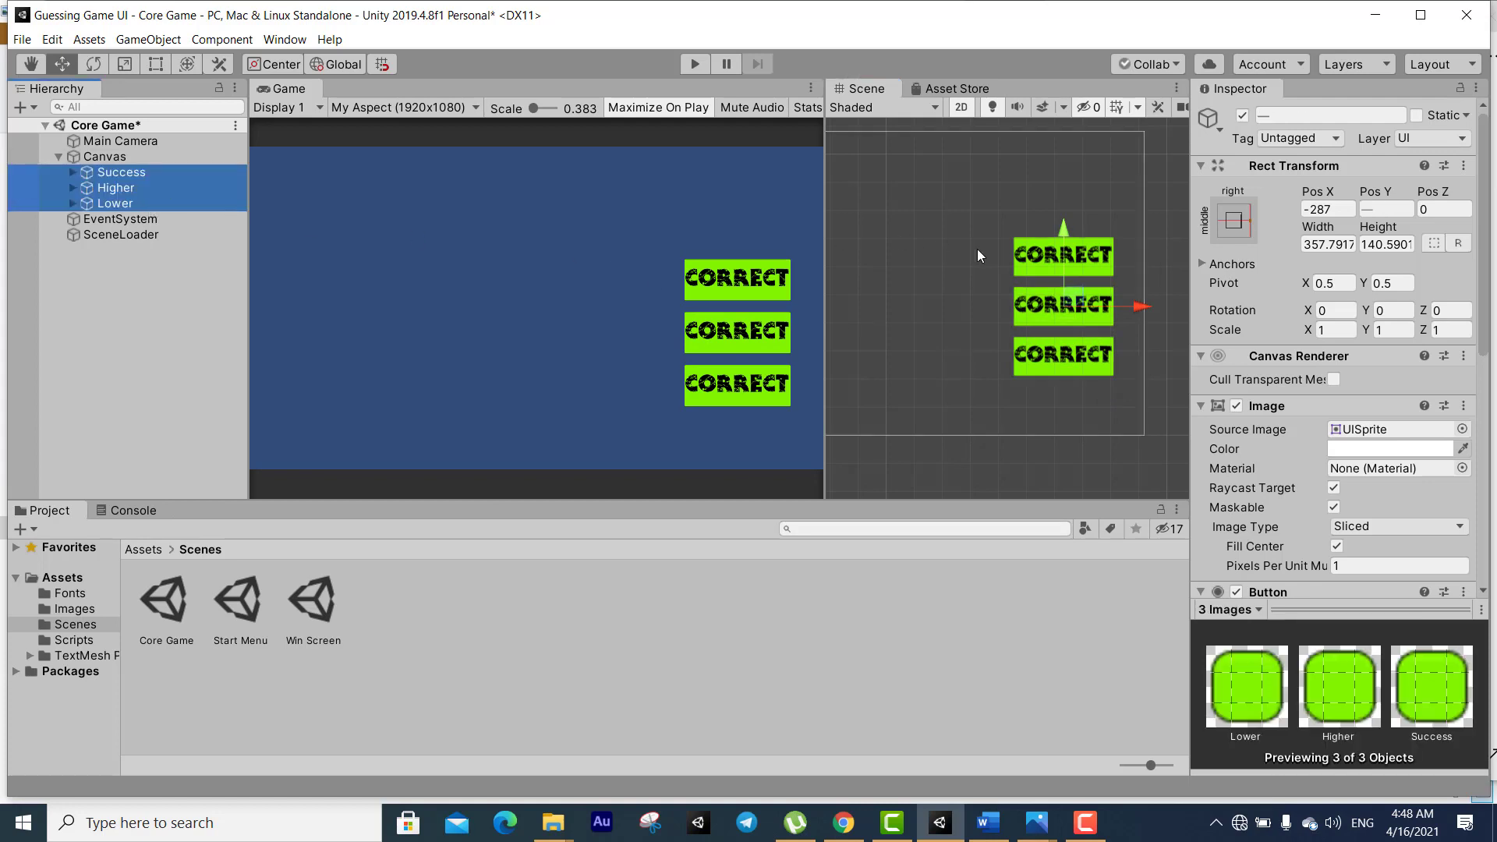
Nudge all three buttons up and set their Normal Color to yellow FFE600
drag(1064, 232, 1068, 210)
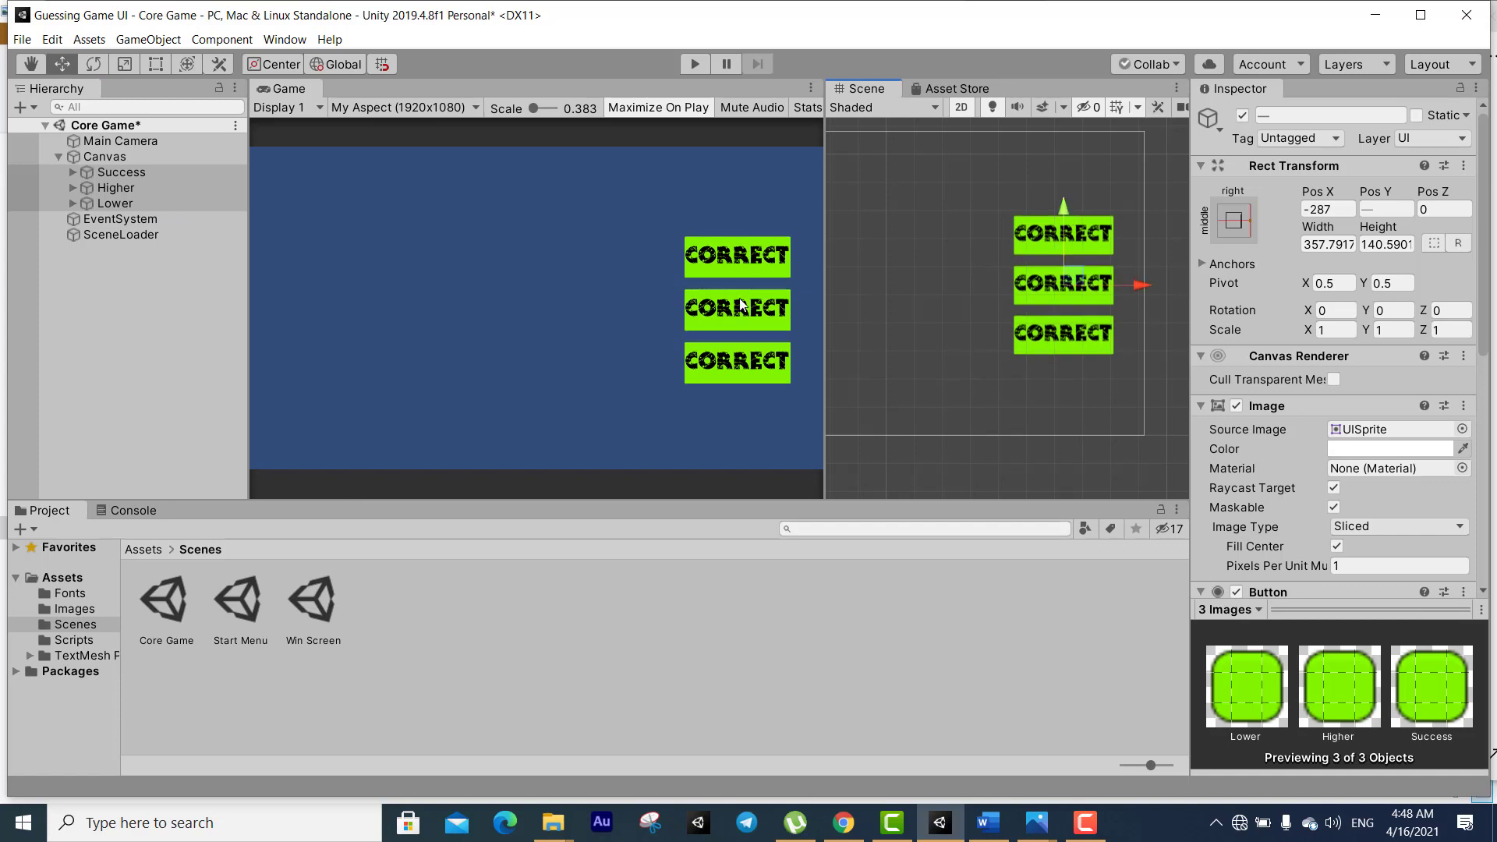
click(172, 173)
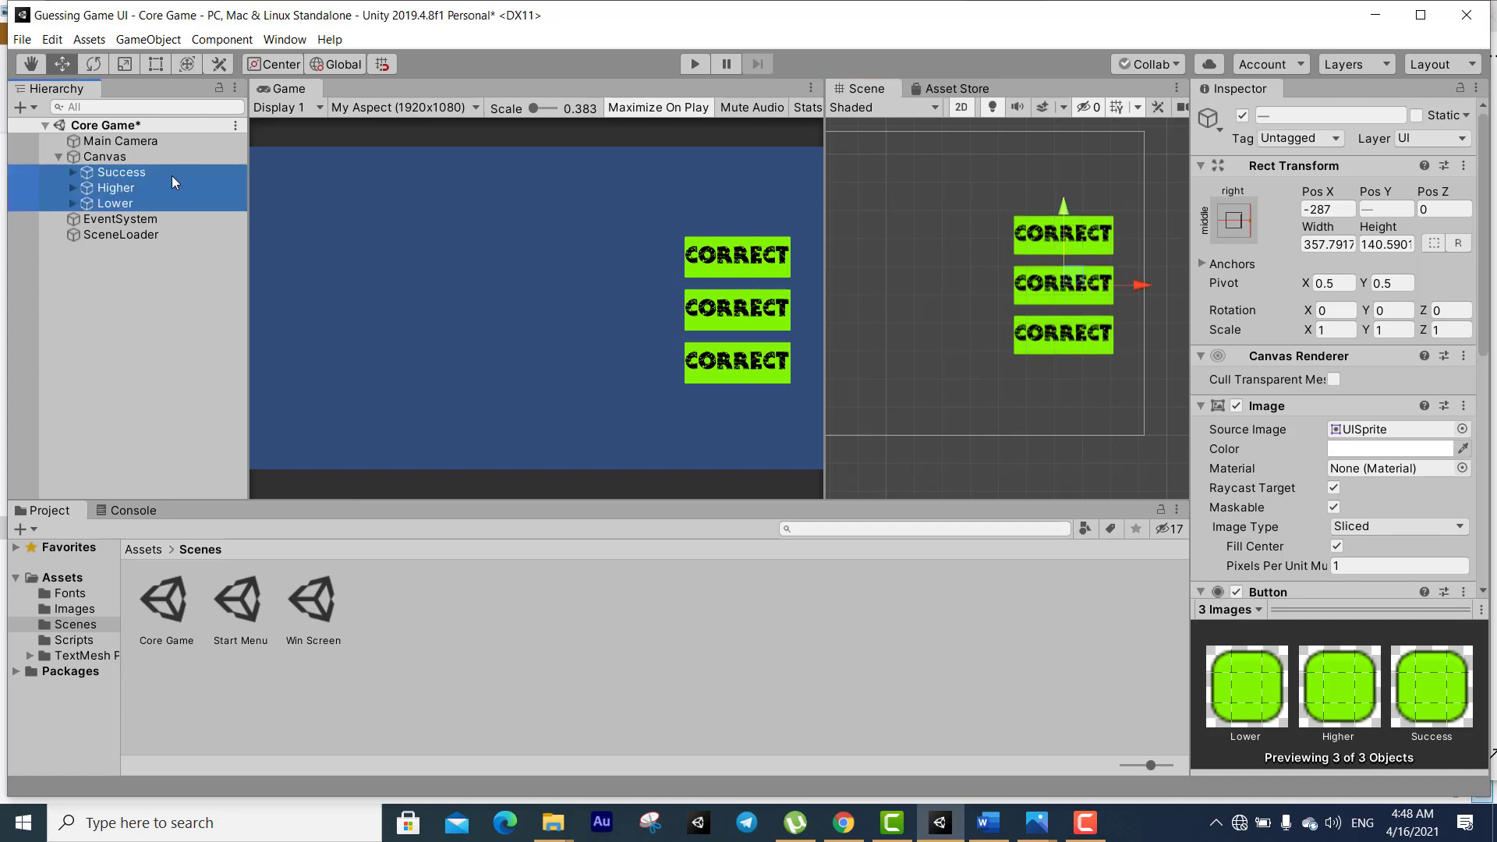
ctrl+click(109, 187)
ctrl+click(114, 204)
scroll(1420, 475, down, 5)
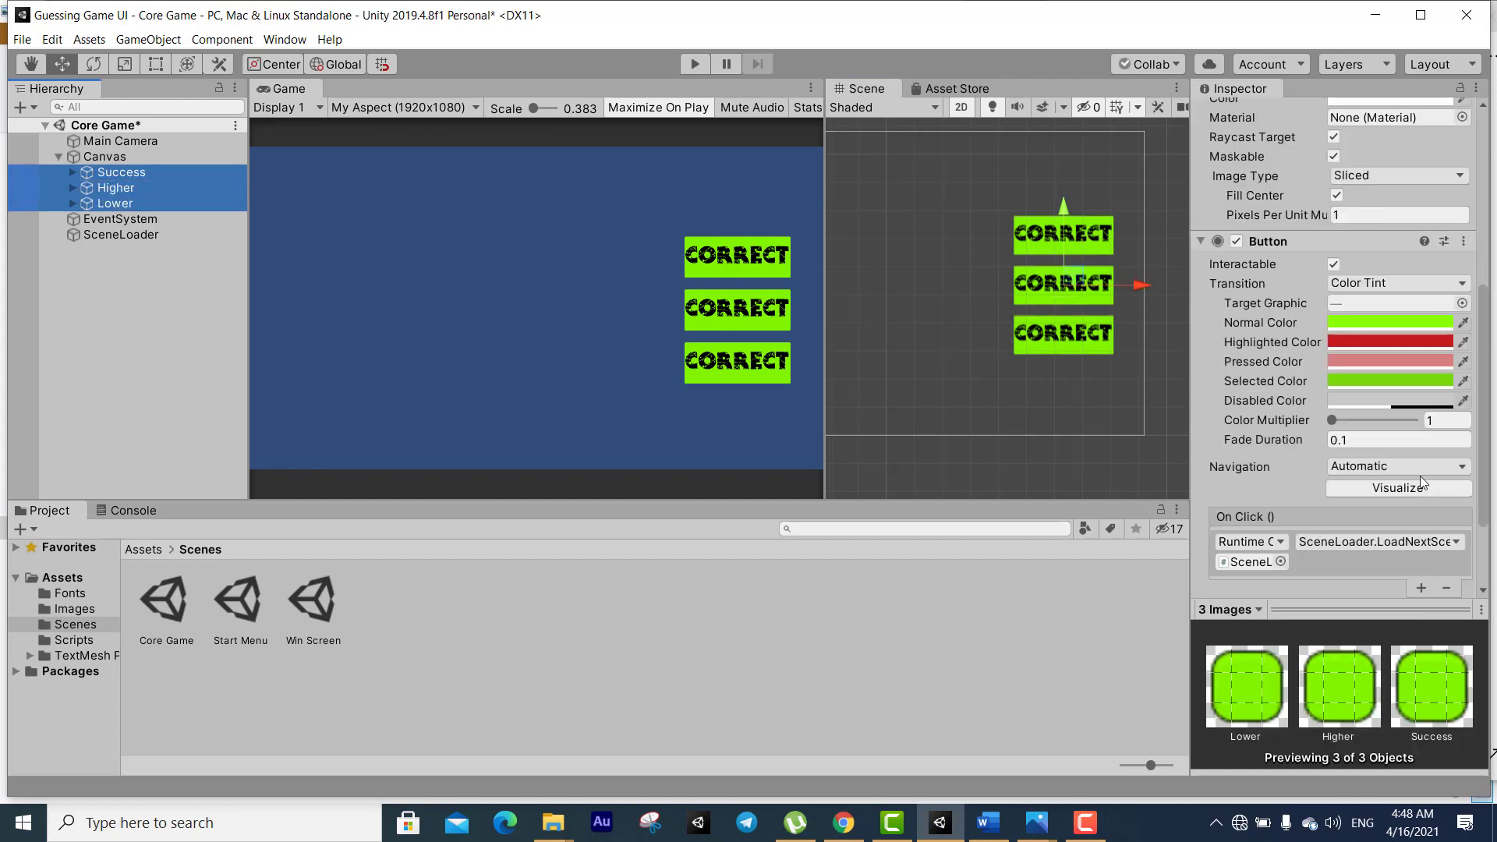
click(1380, 327)
click(1264, 361)
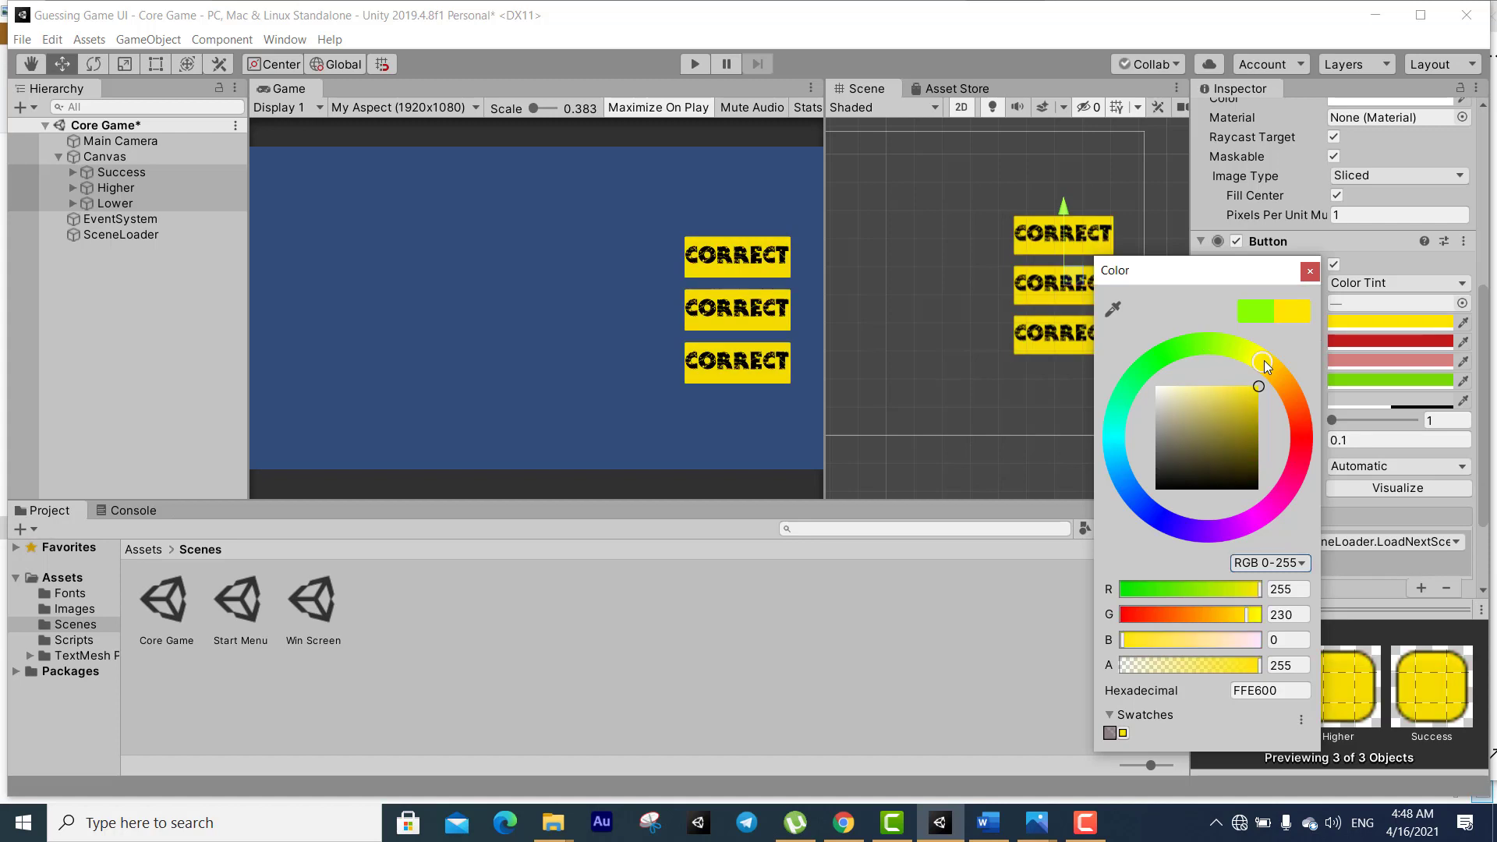
click(1310, 270)
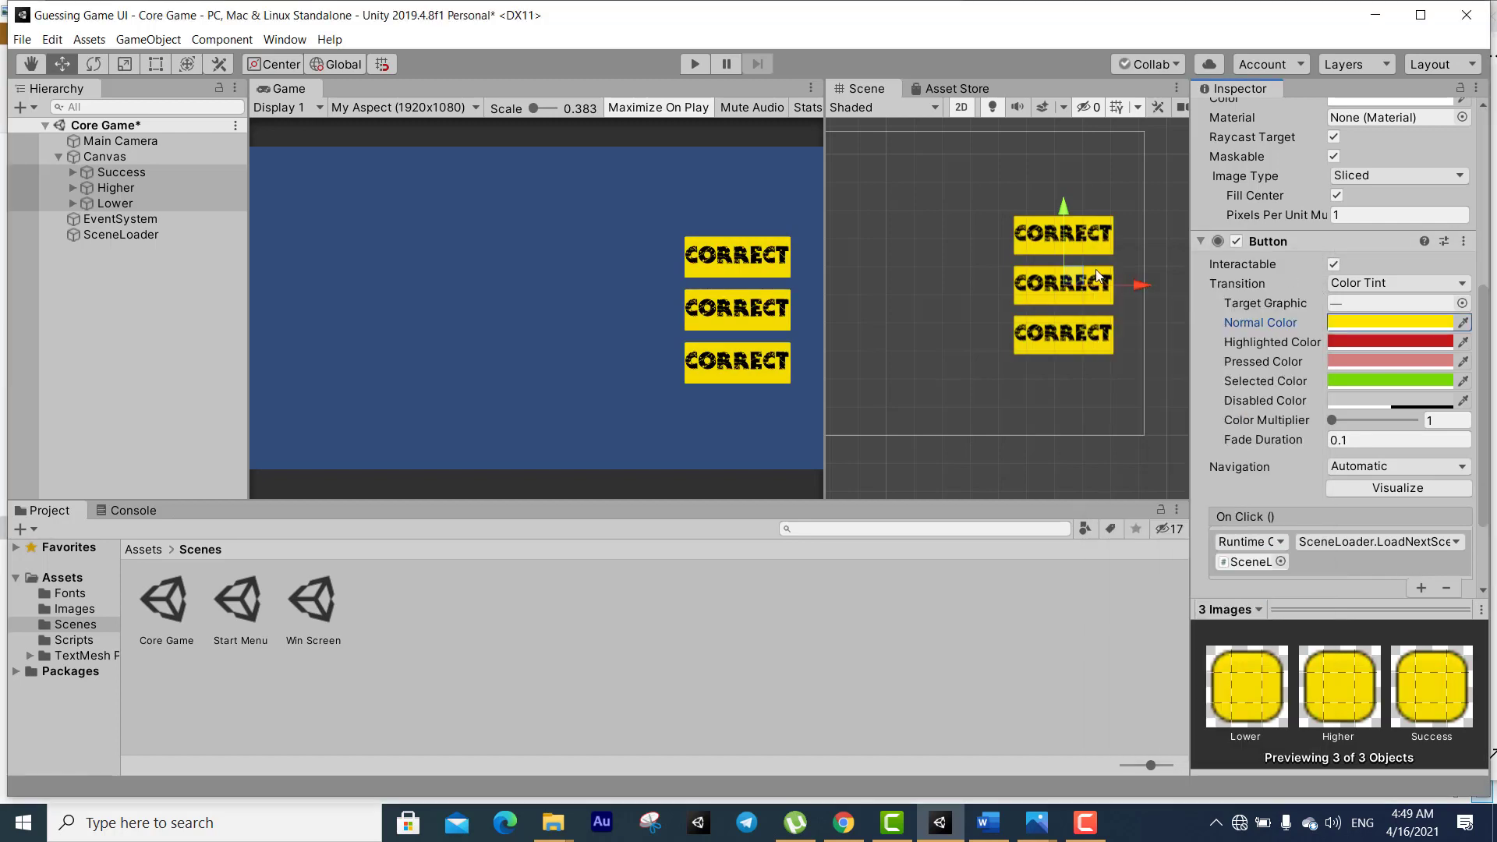
click(119, 173)
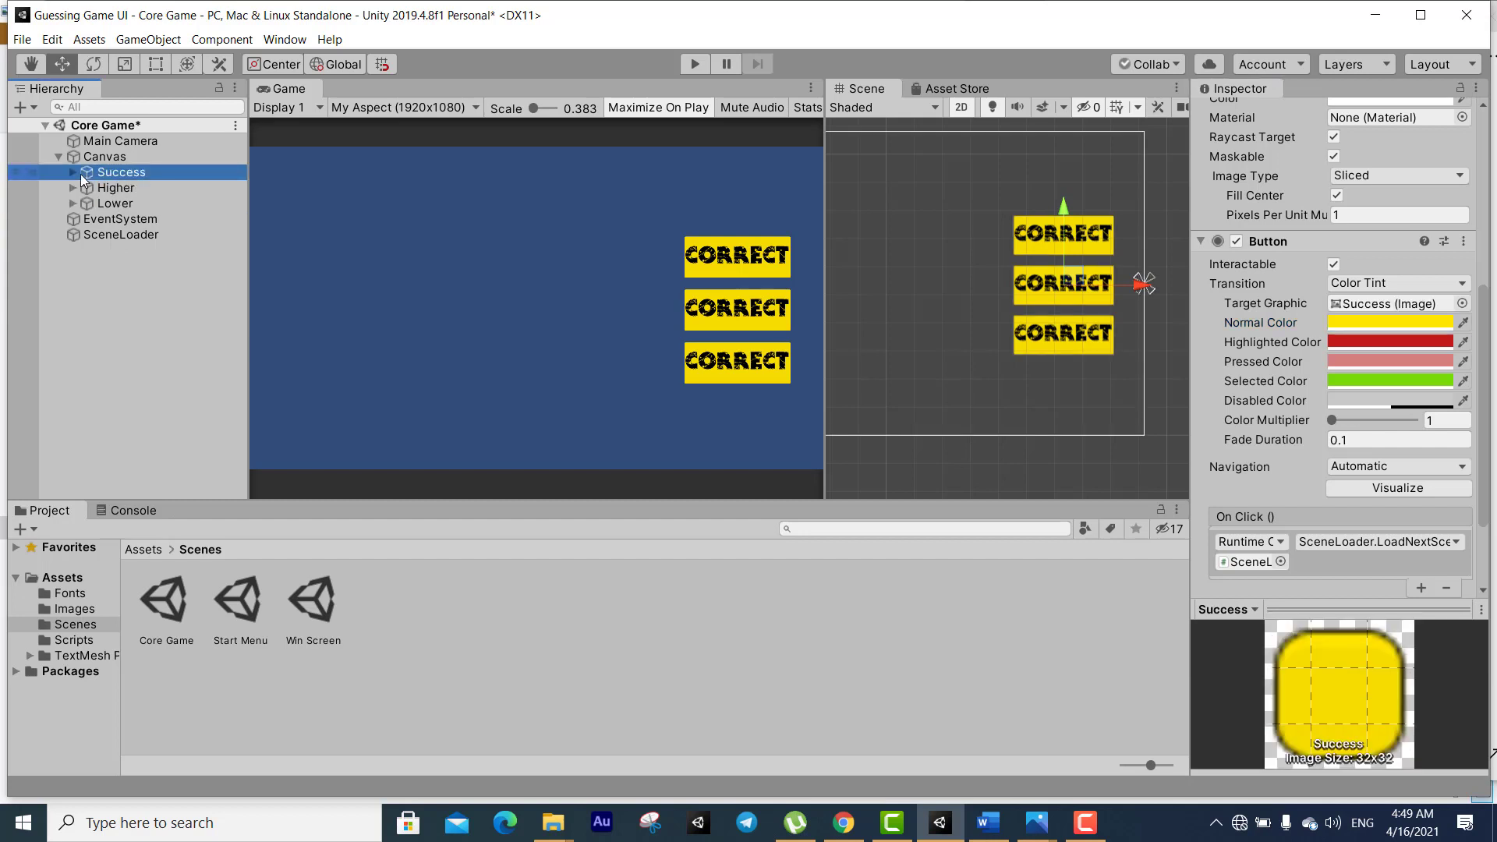
Change the Success button's label to 'Thats it' and reduce its font size to 53.78
click(72, 172)
click(136, 188)
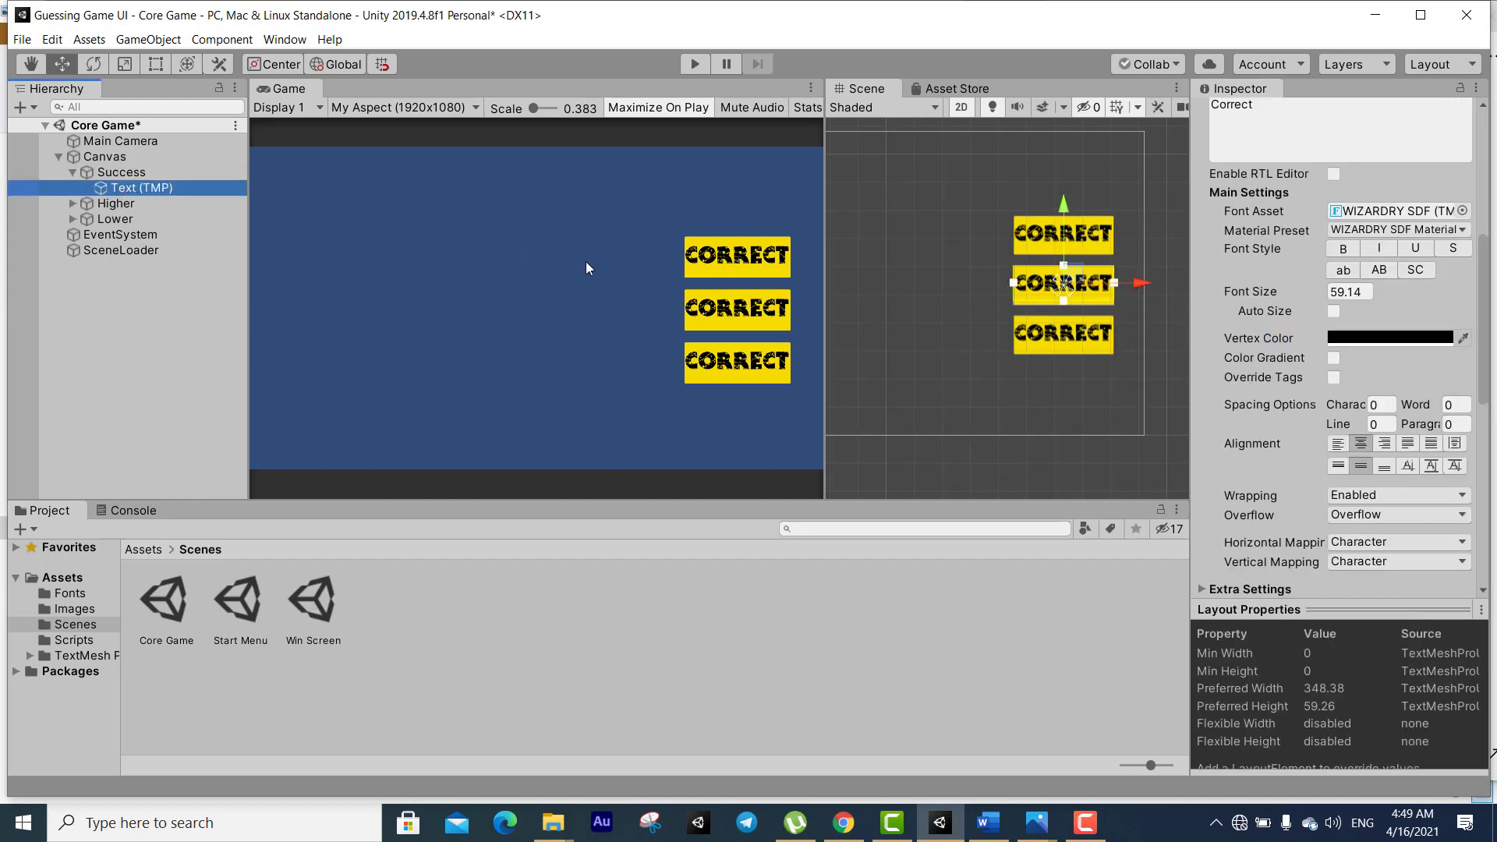
click(1233, 210)
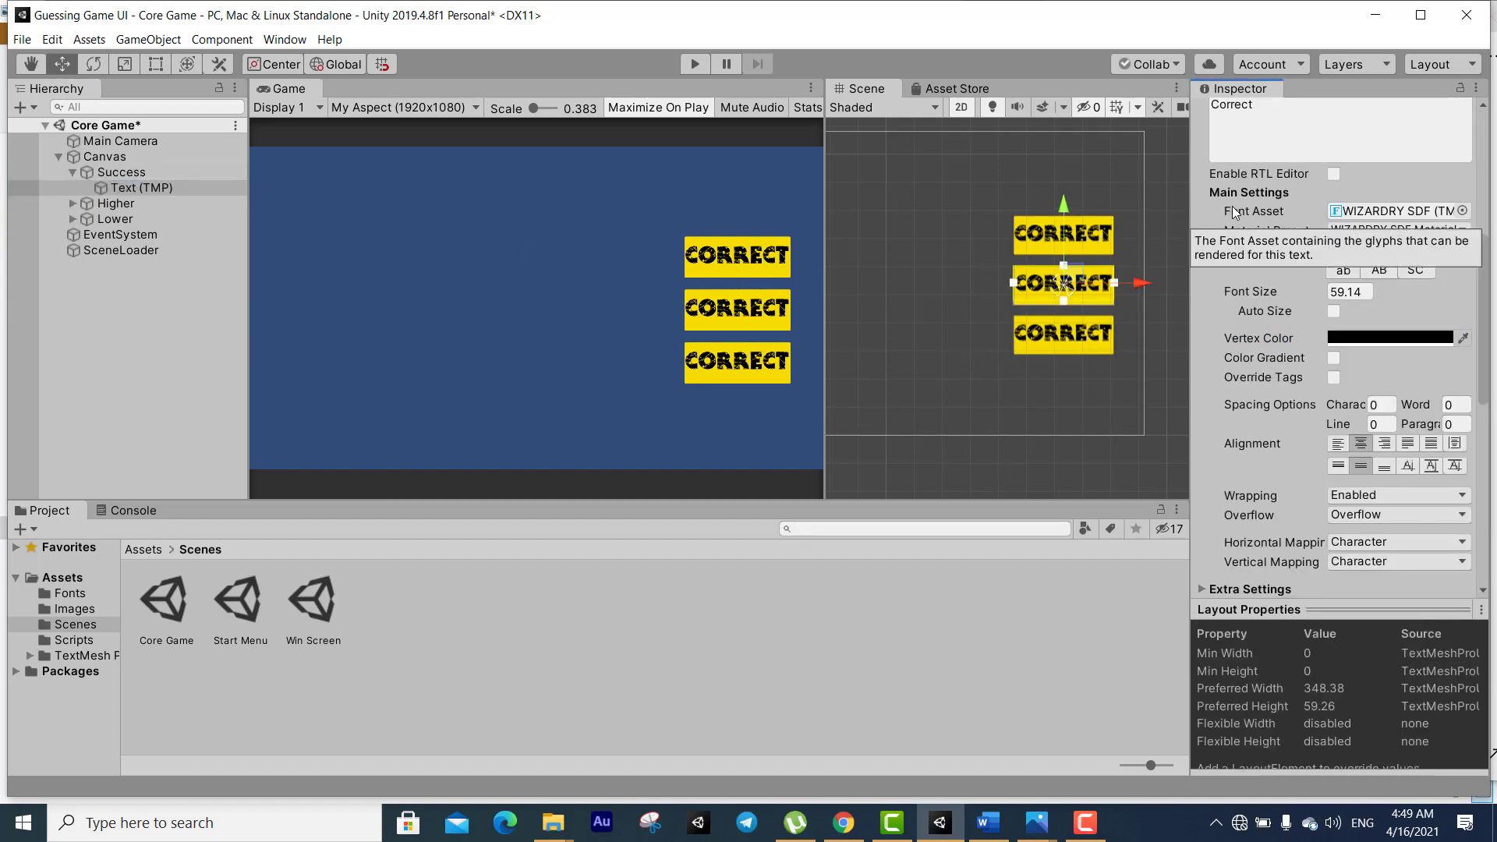
click(1260, 146)
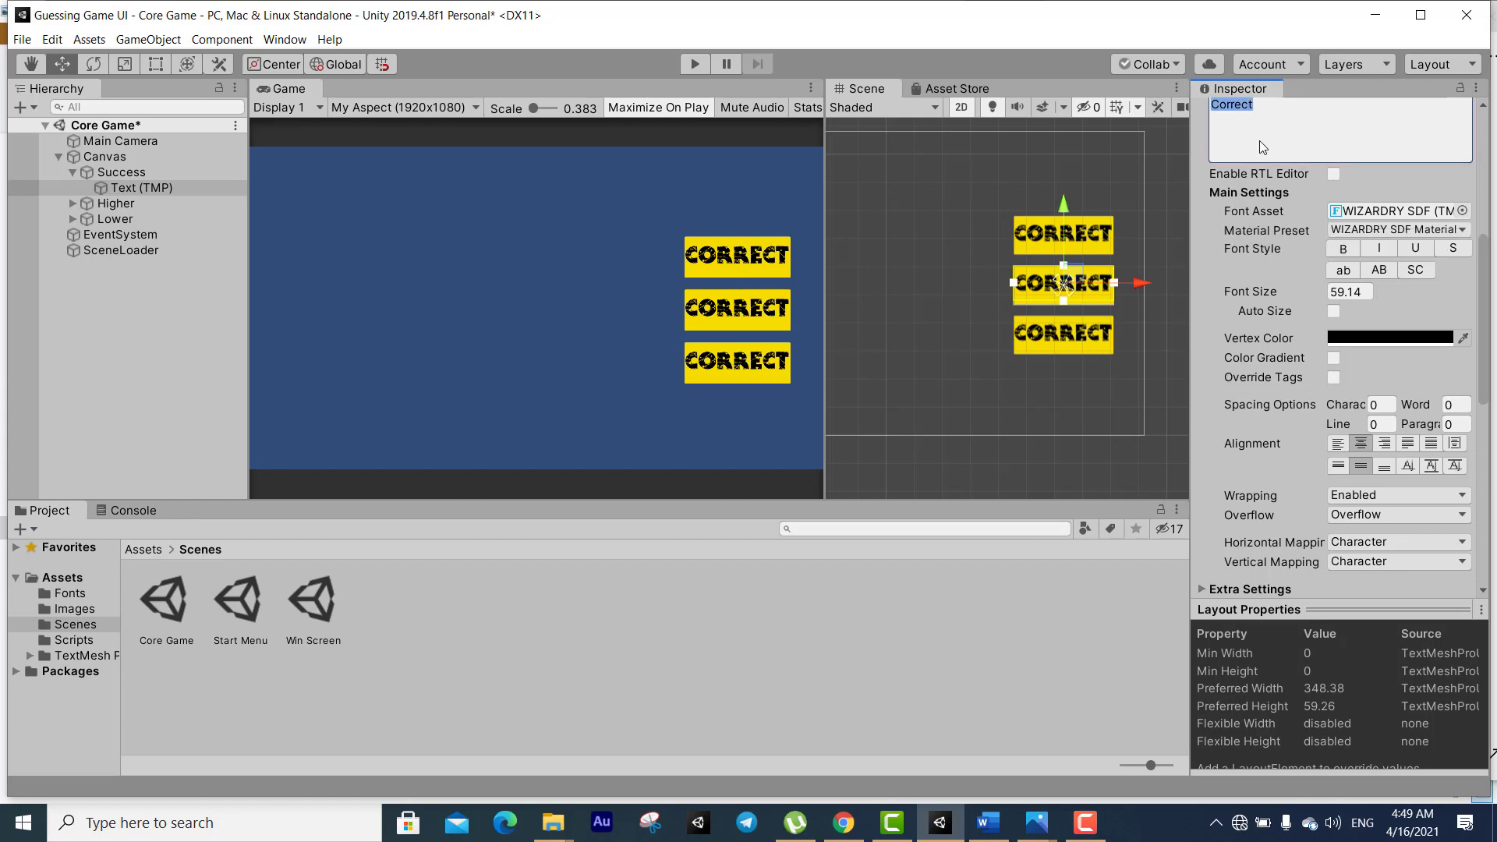
text(Suce)
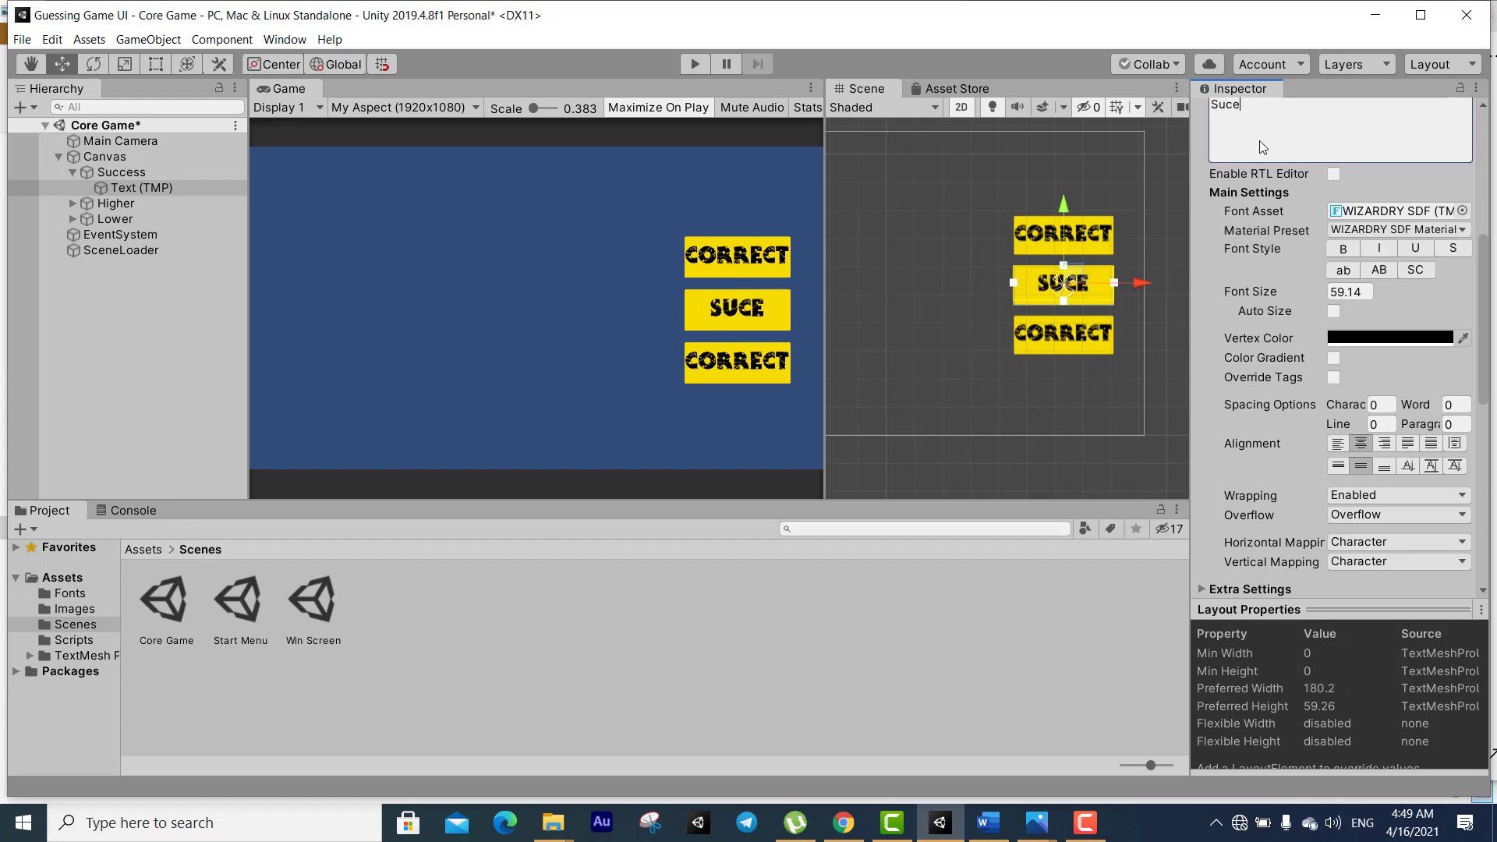
key(BackSpace)
key(BackSpace)
key(BackSpace)
key(BackSpace)
text(T)
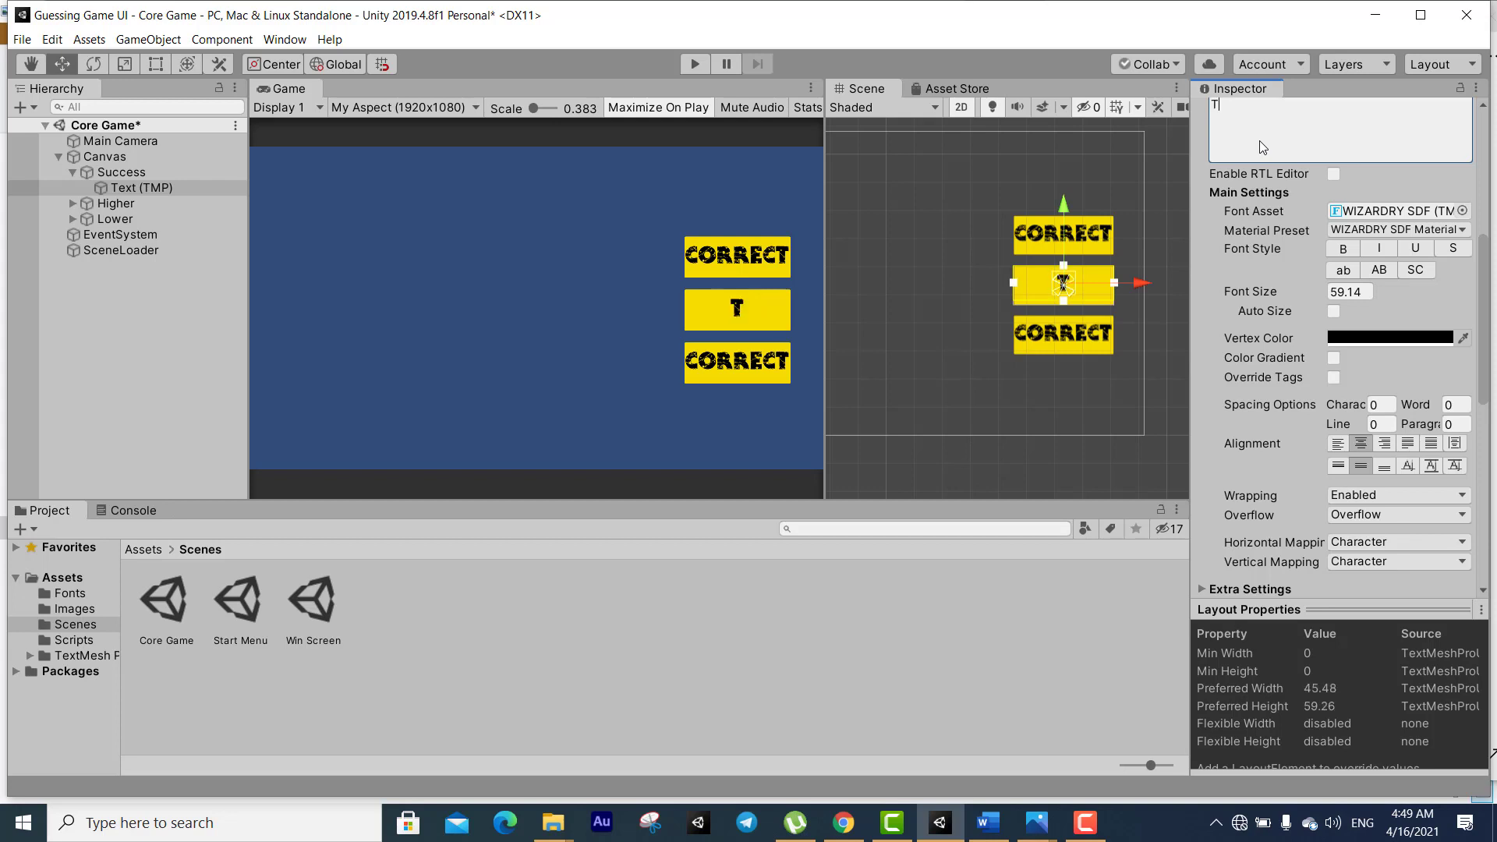
text(hats)
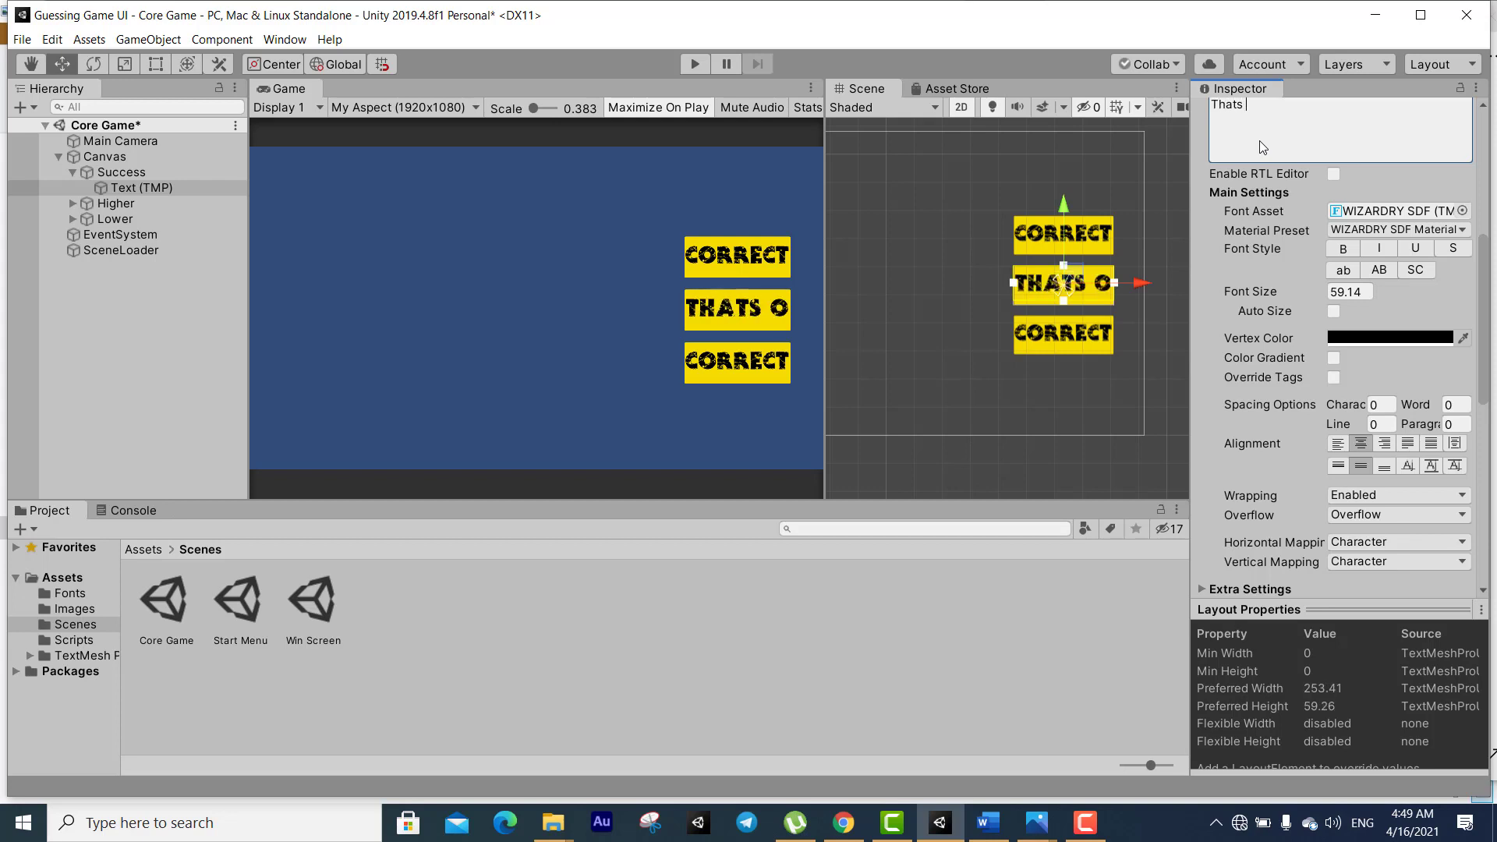
text( it)
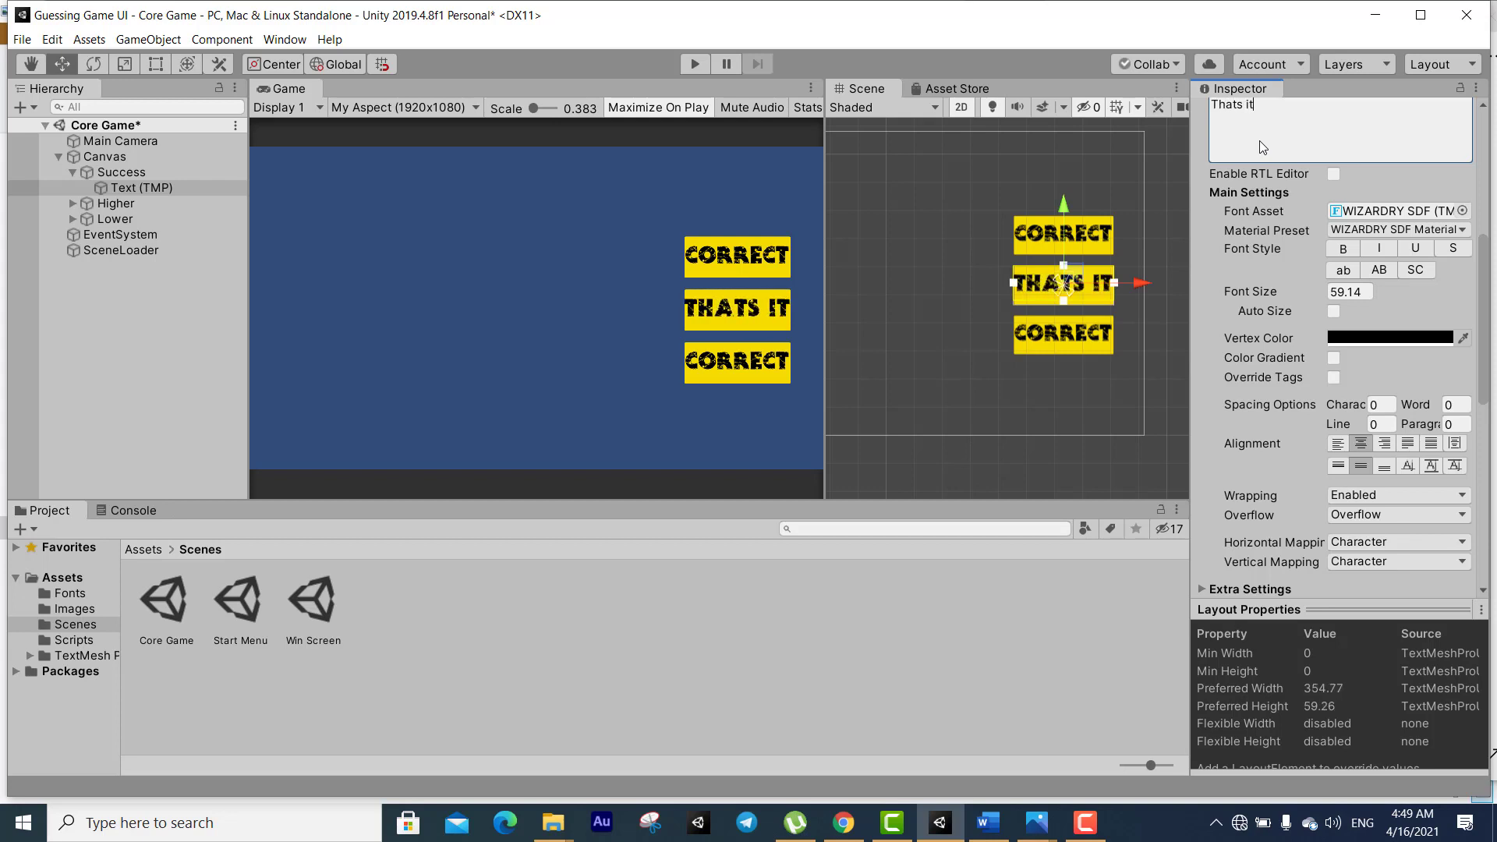
click(1297, 292)
drag(1296, 287, 536, 298)
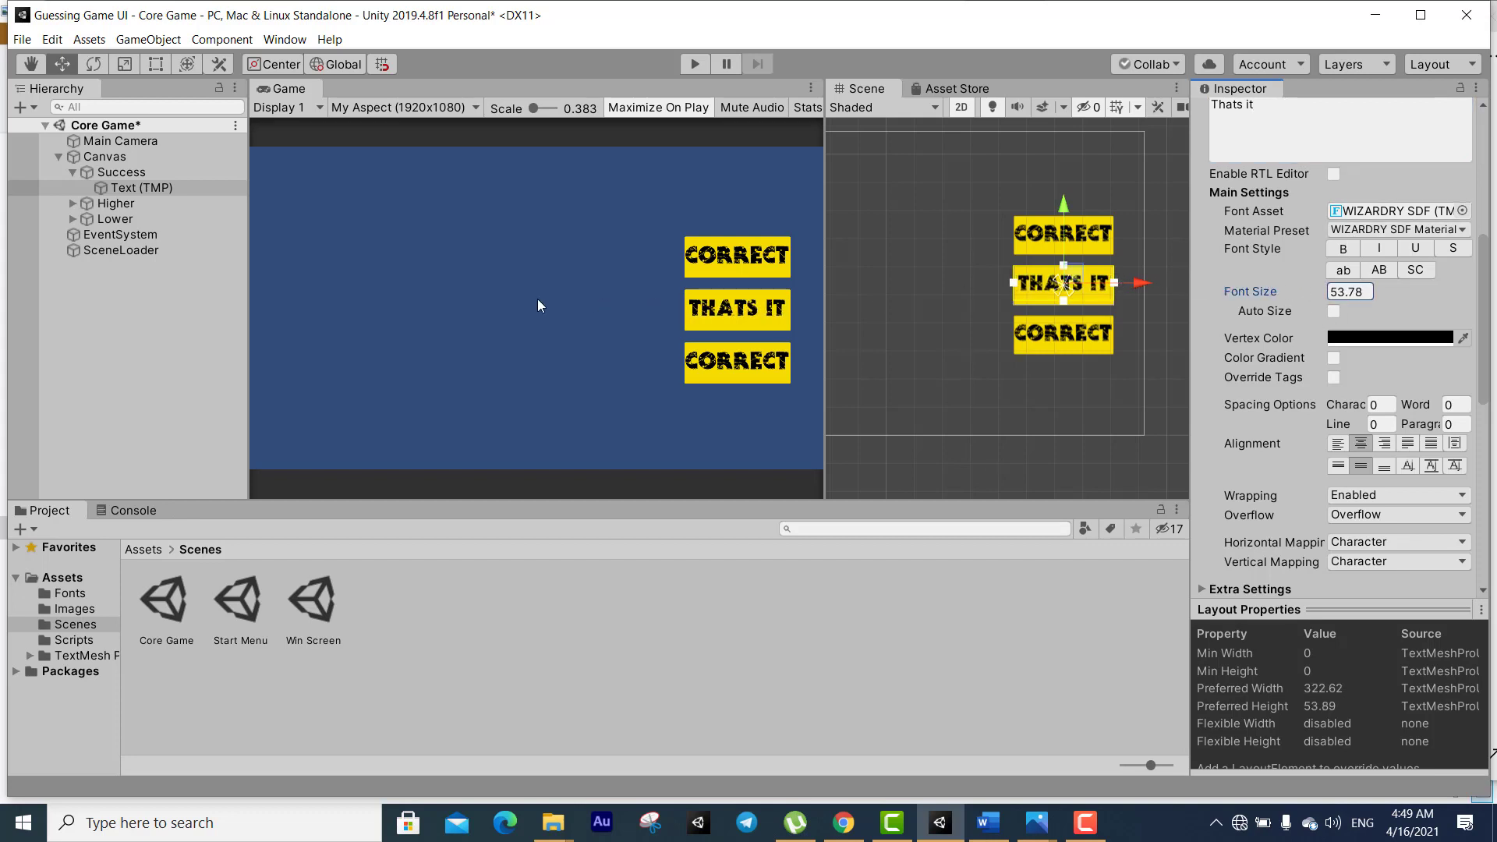
Change the top button's label text from Correct to 'Higher'
click(72, 204)
click(114, 219)
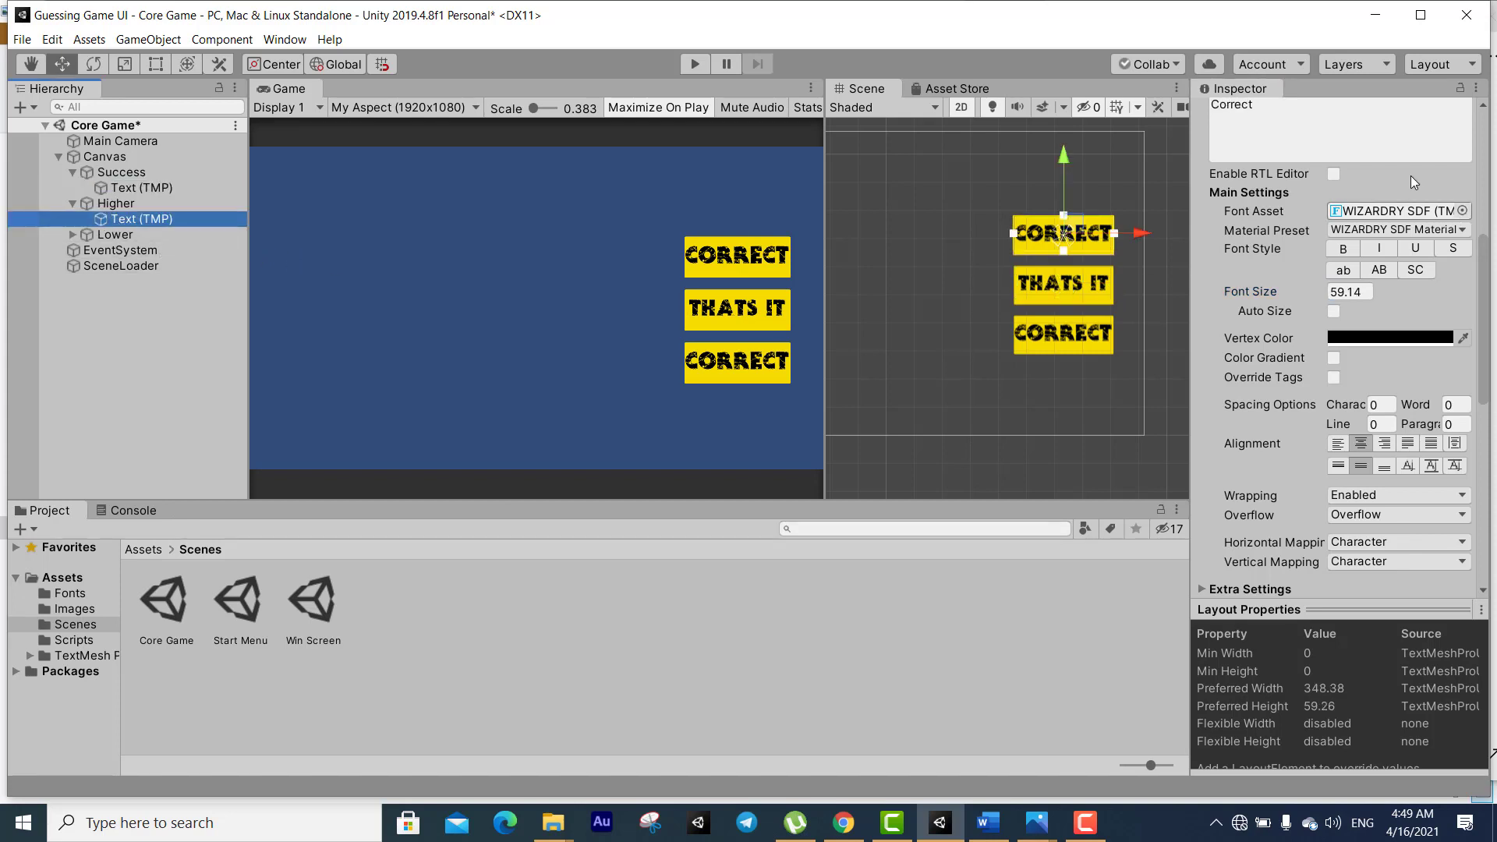
scroll(1397, 171, up, 5)
scroll(1385, 218, down, 3)
click(1254, 322)
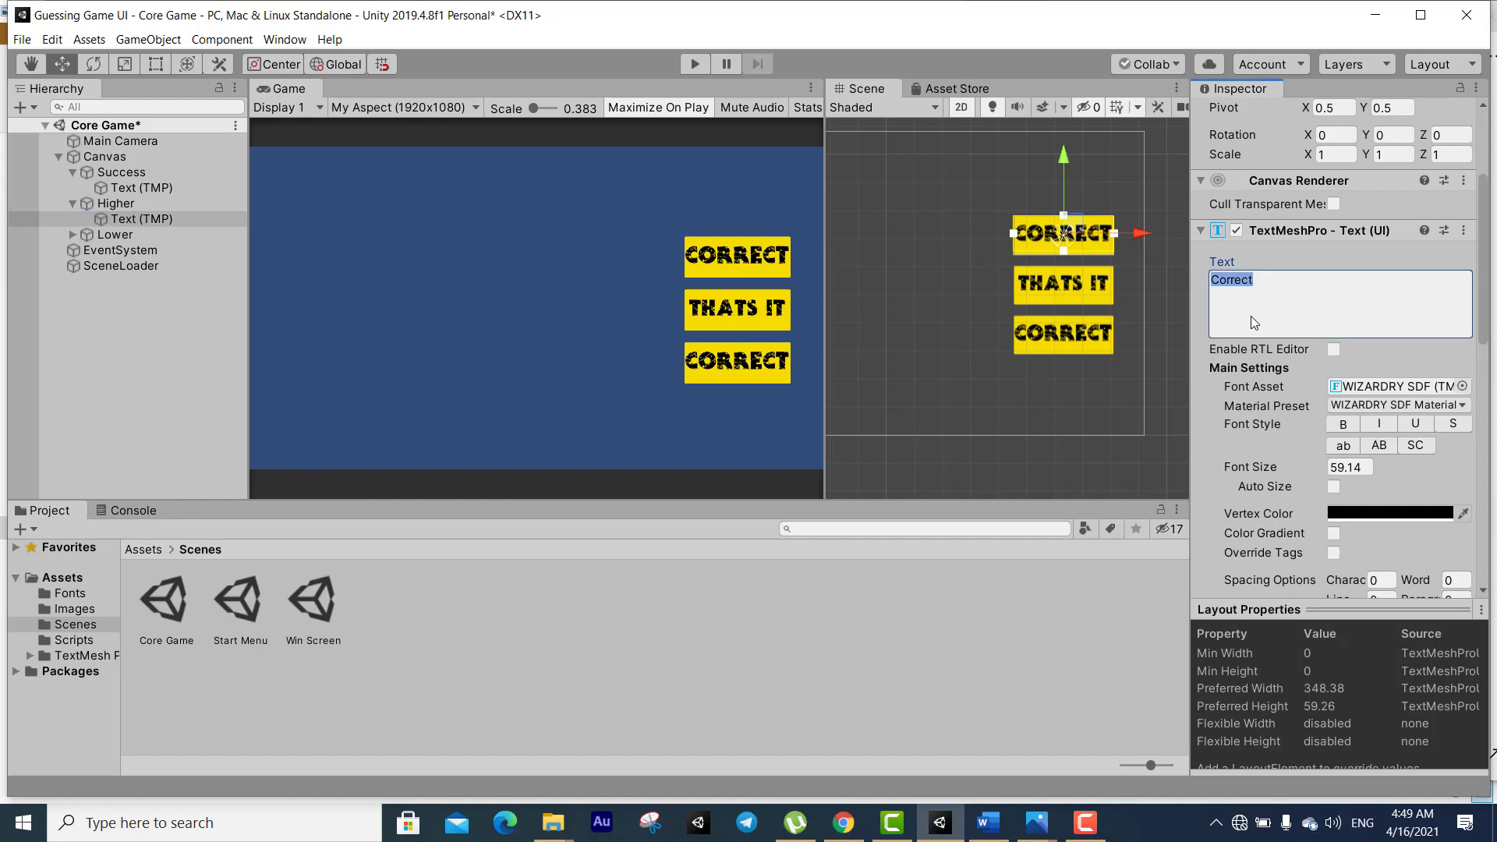
text(Hihg)
key(BackSpace)
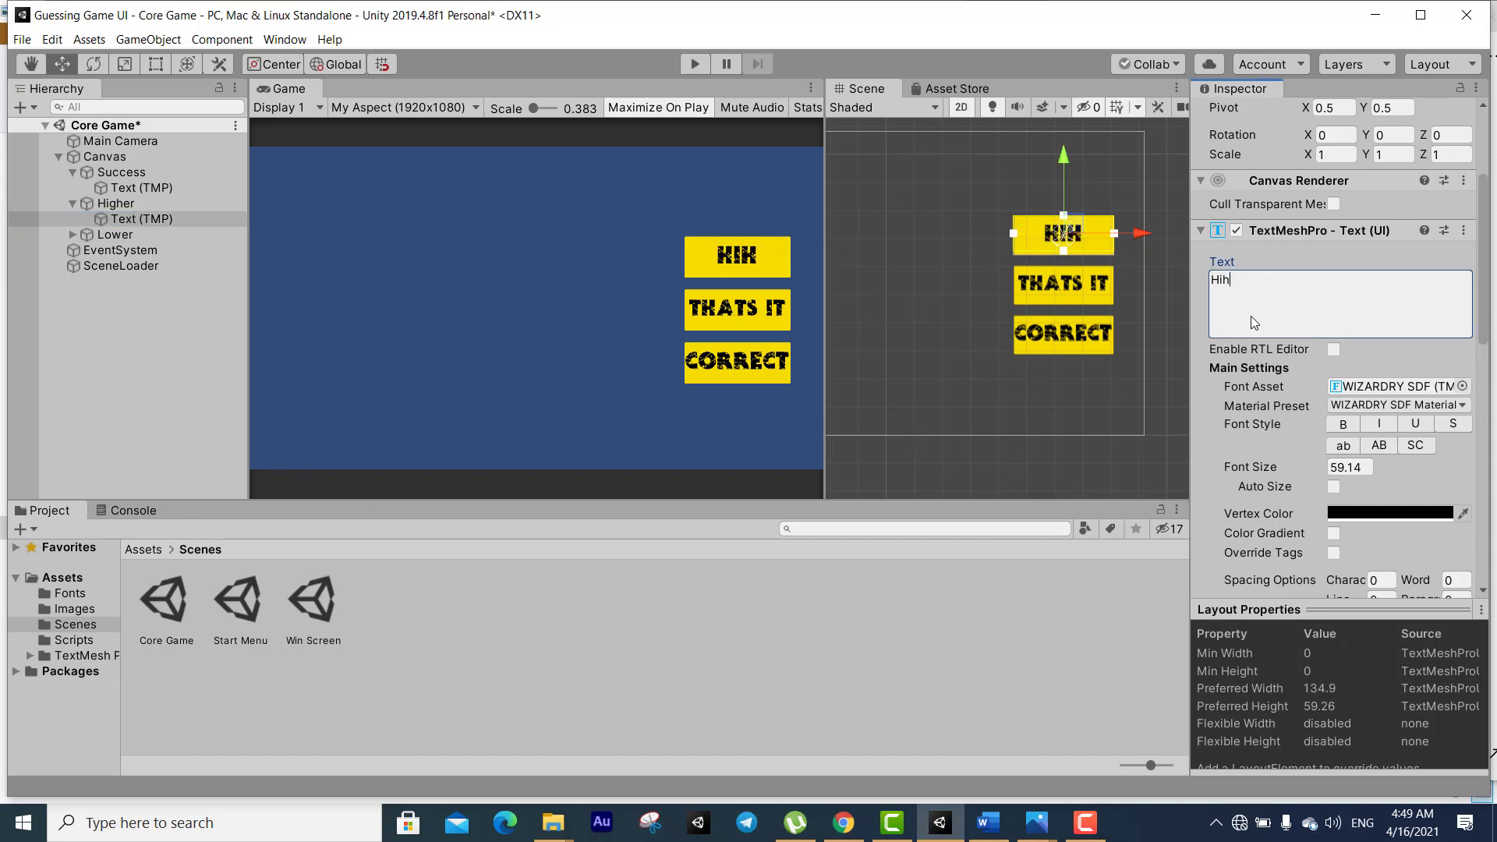
key(BackSpace)
text(gj)
key(BackSpace)
text(h)
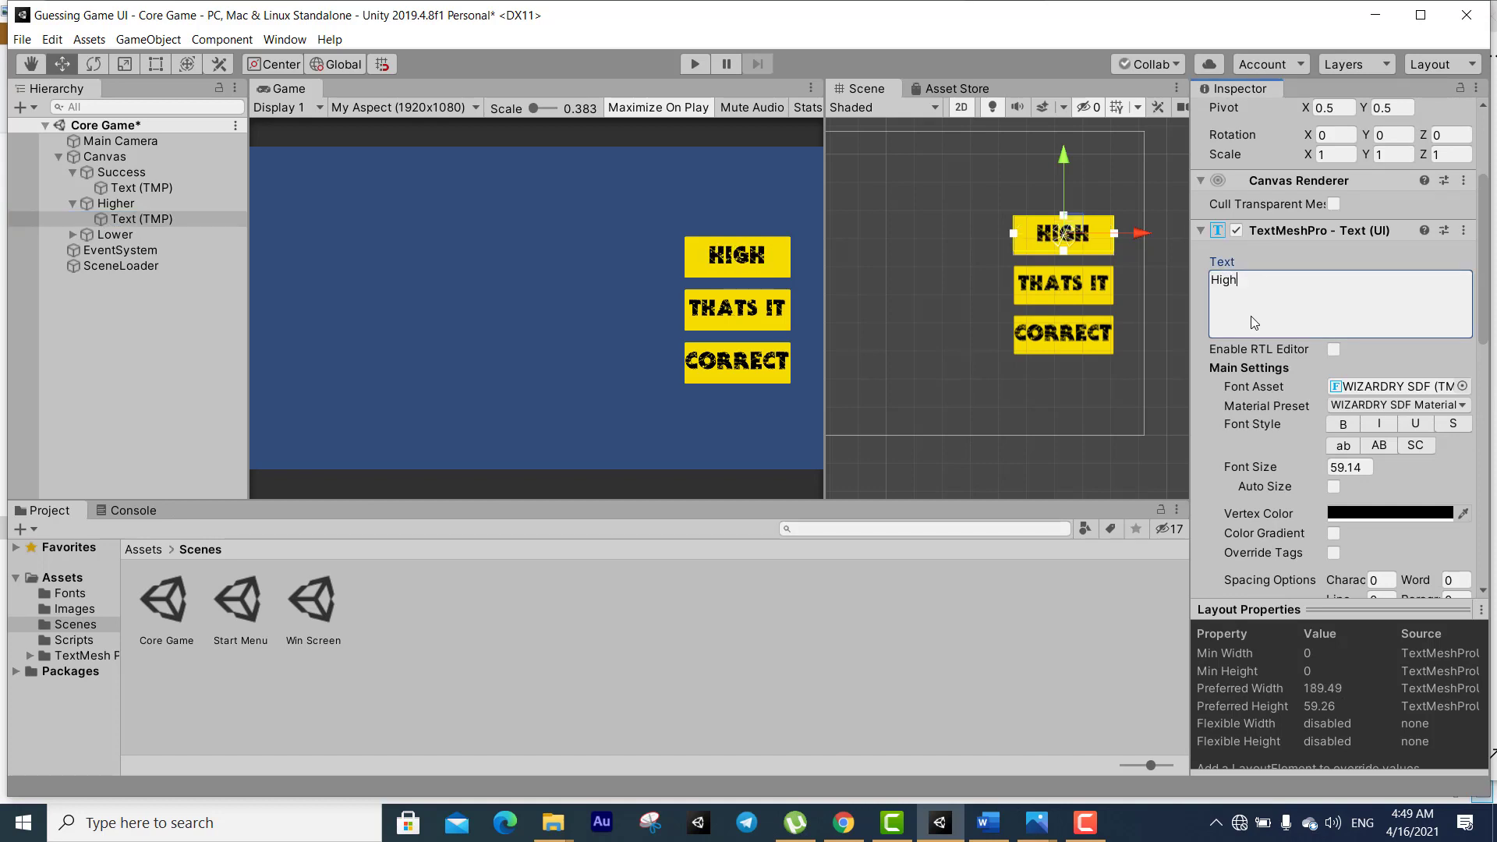
text(er)
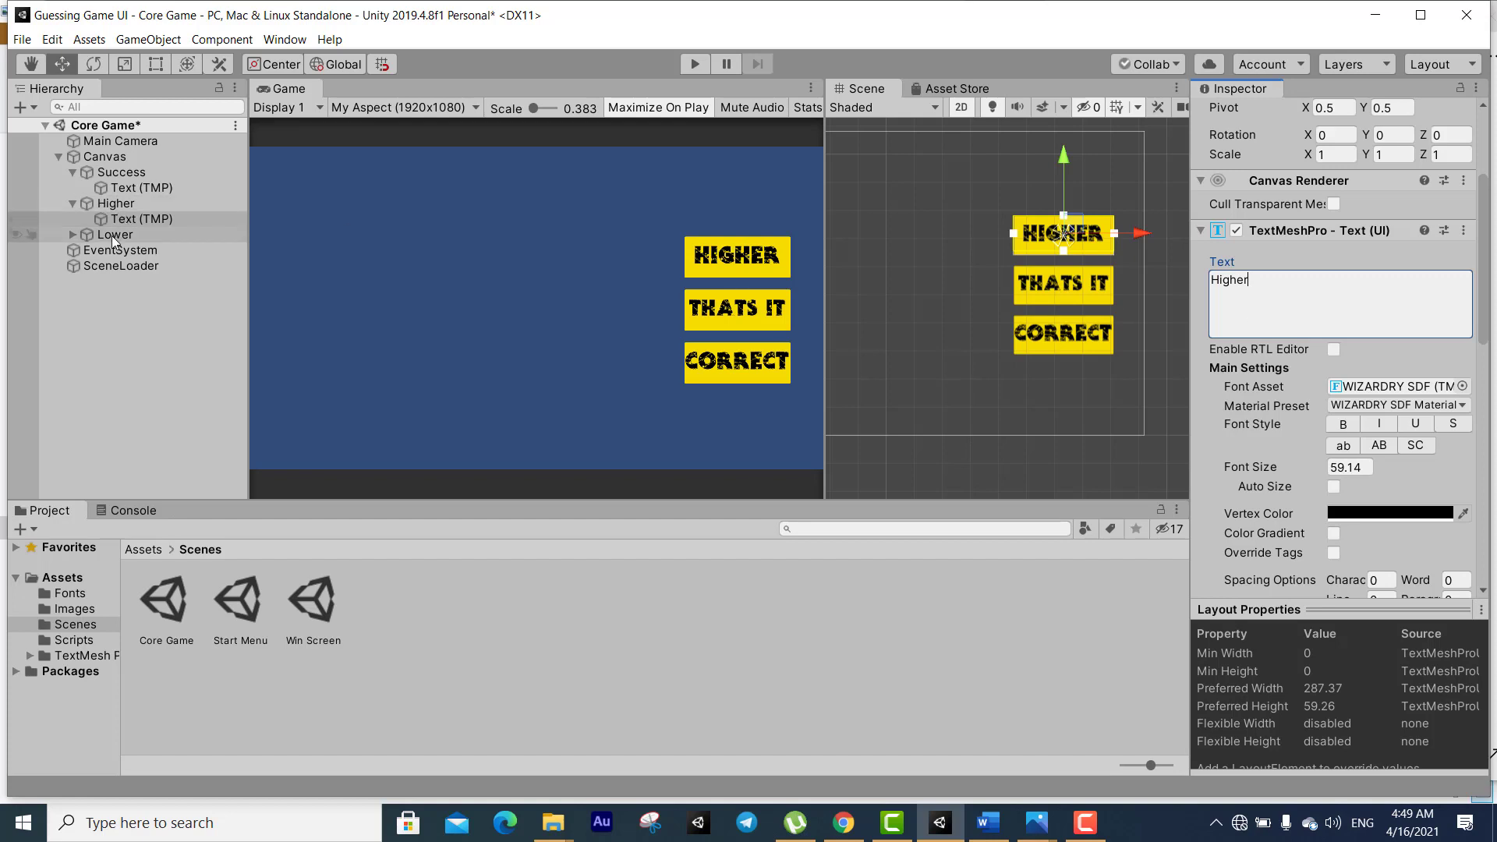
Change the bottom button's label text from Correct to 'Lower'
click(72, 234)
click(104, 248)
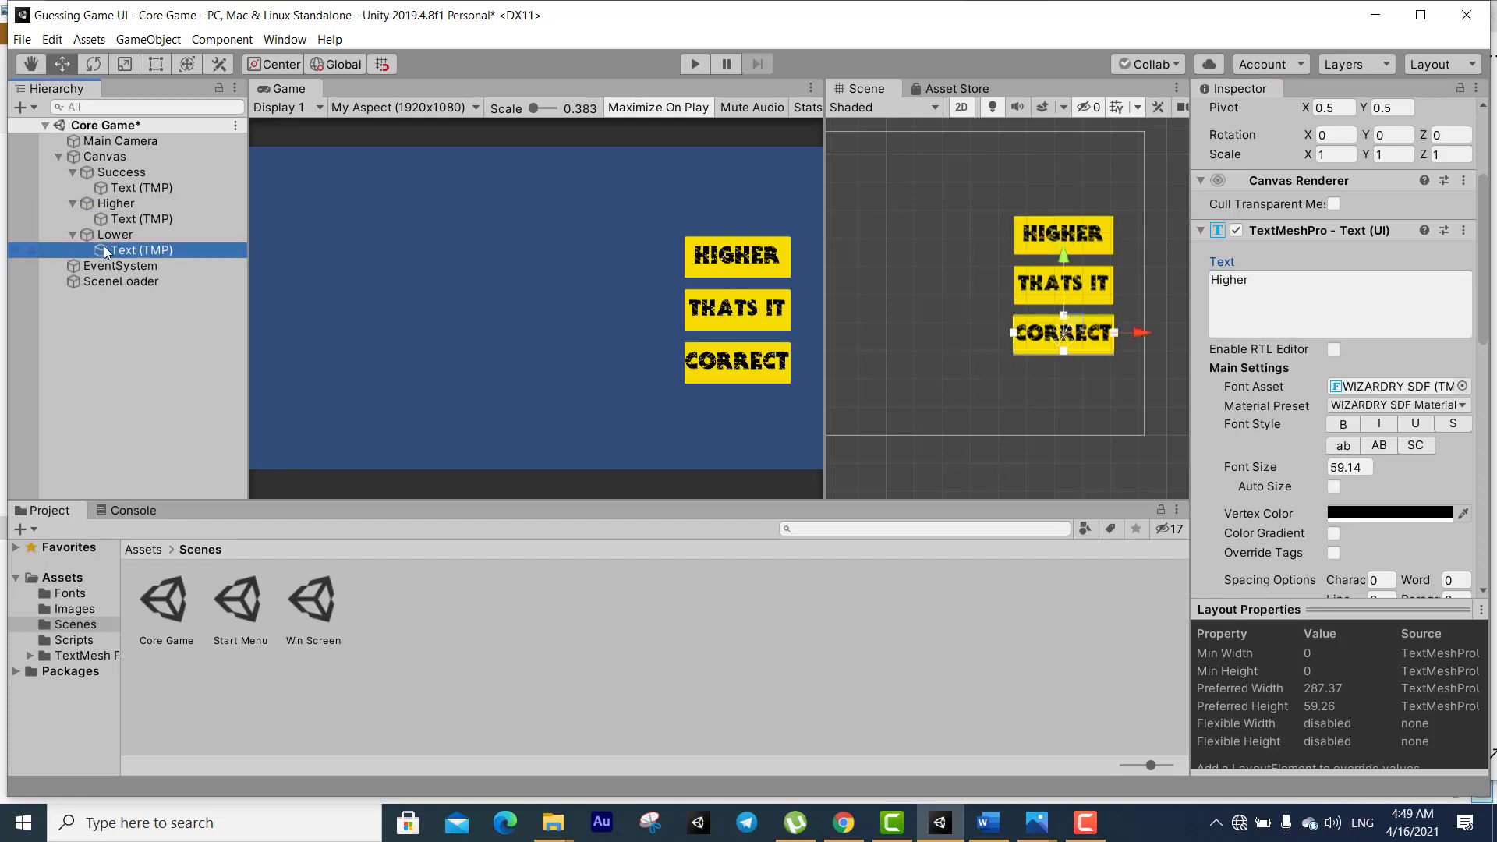
click(1422, 317)
text(L)
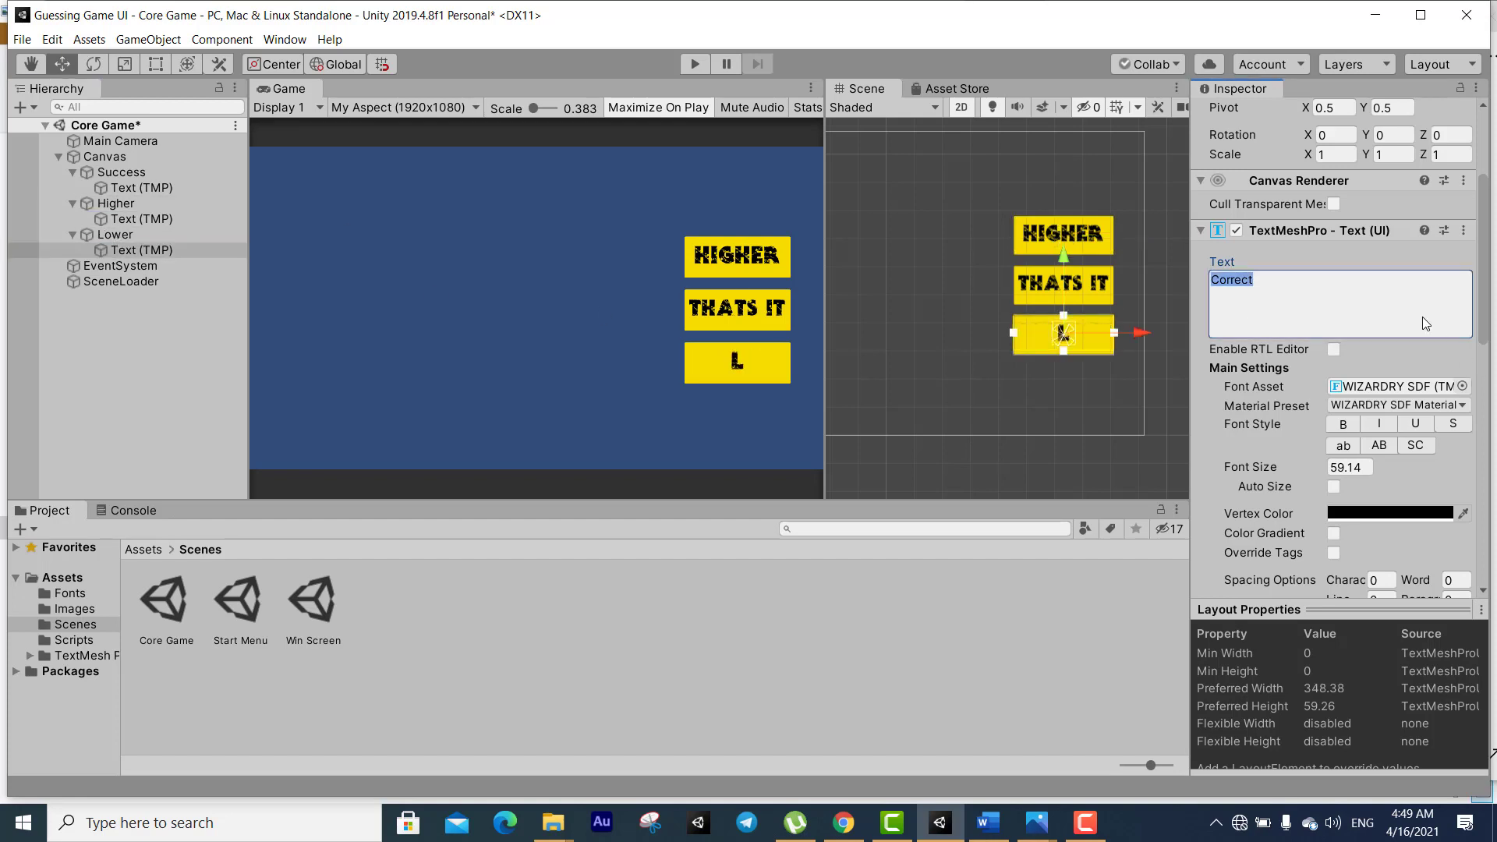
text(ower)
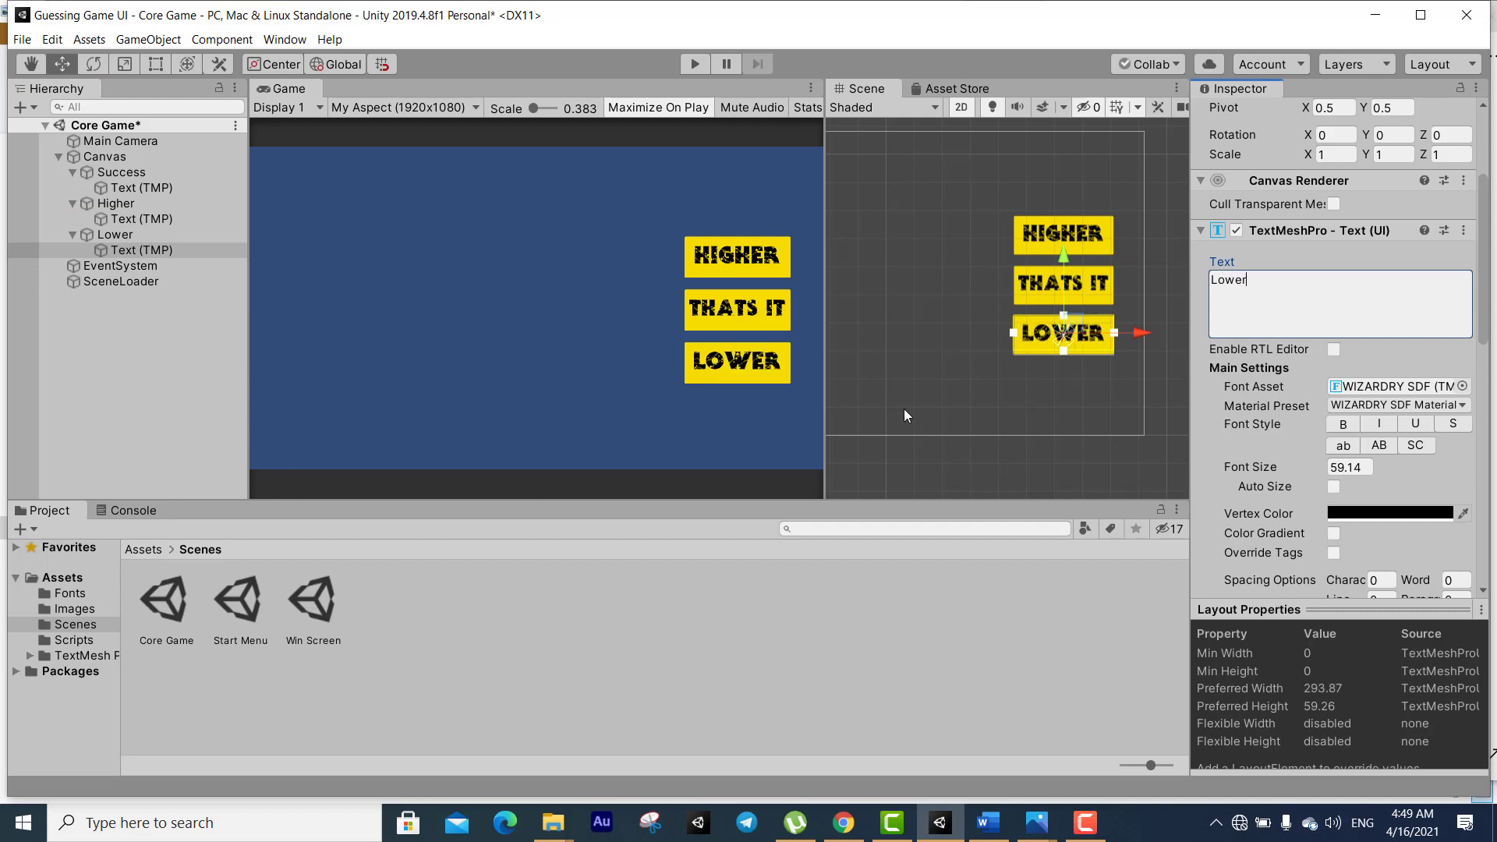
click(691, 242)
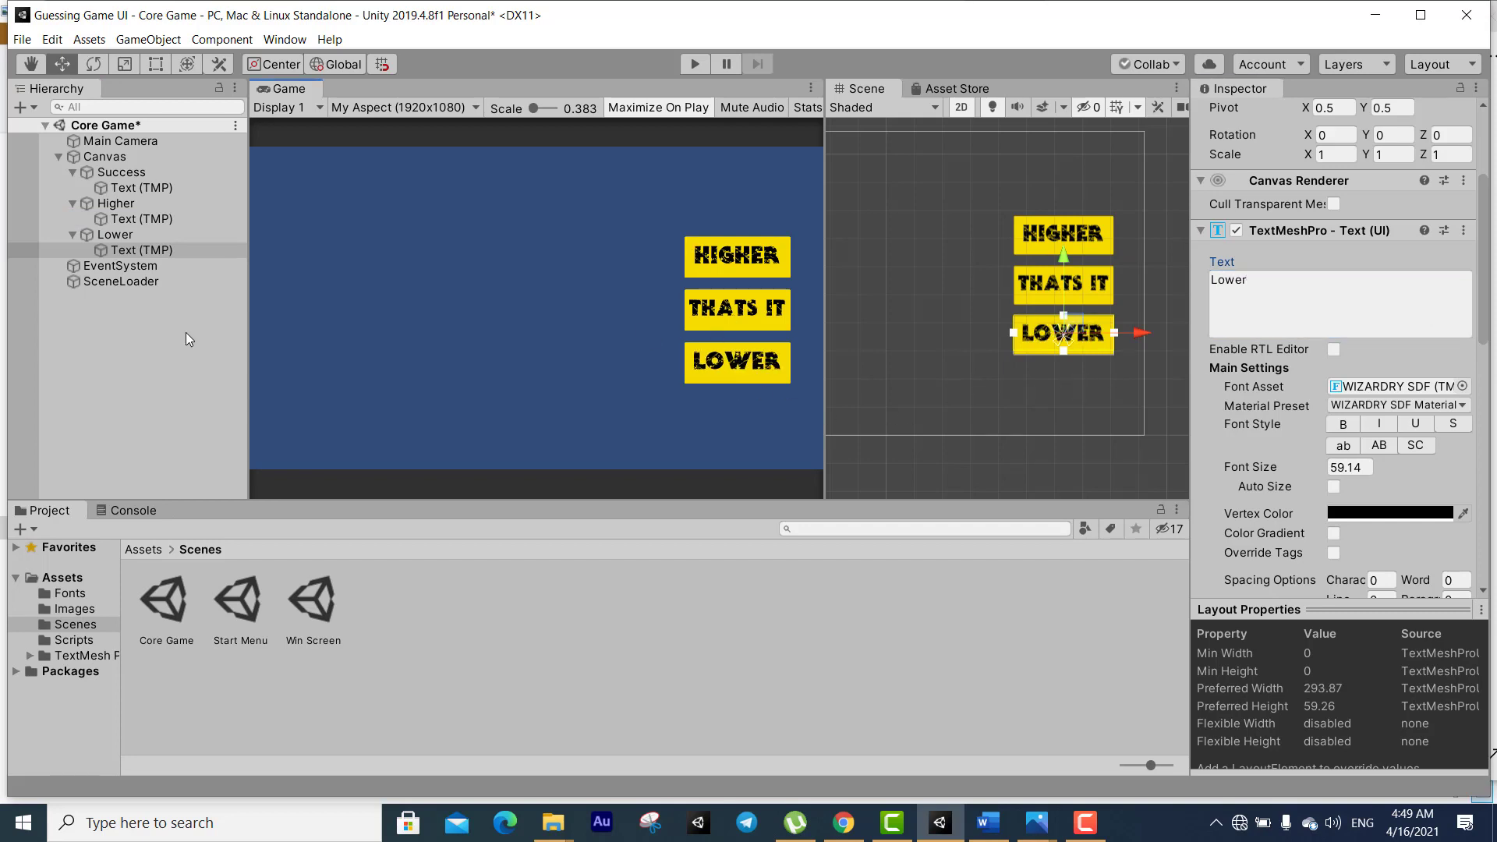
Collapse the button entries and add a new TextMeshPro text object under the Canvas
click(170, 158)
right_click(169, 158)
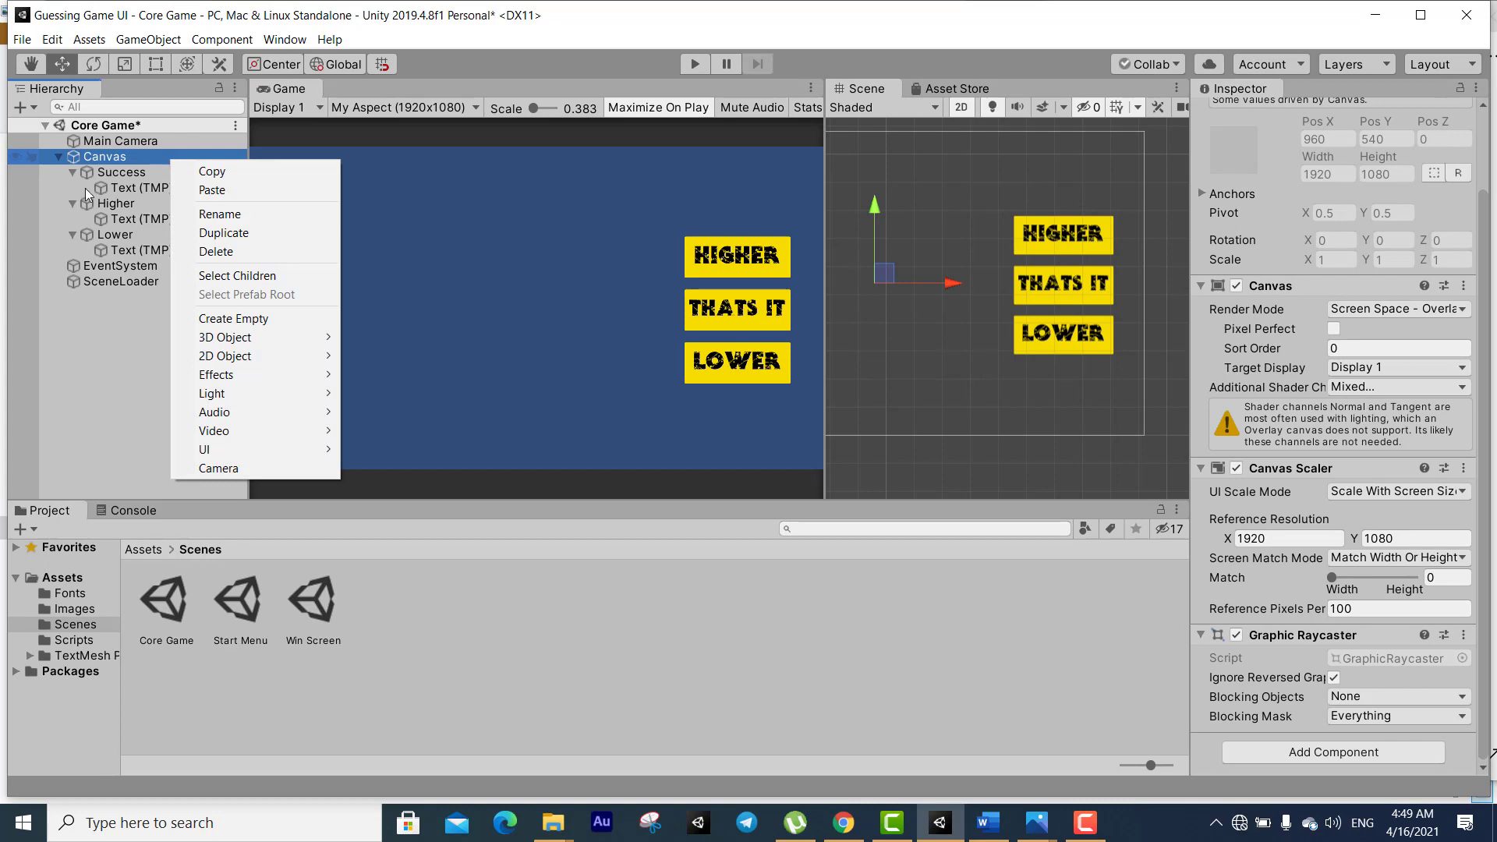
click(68, 164)
click(72, 171)
click(109, 203)
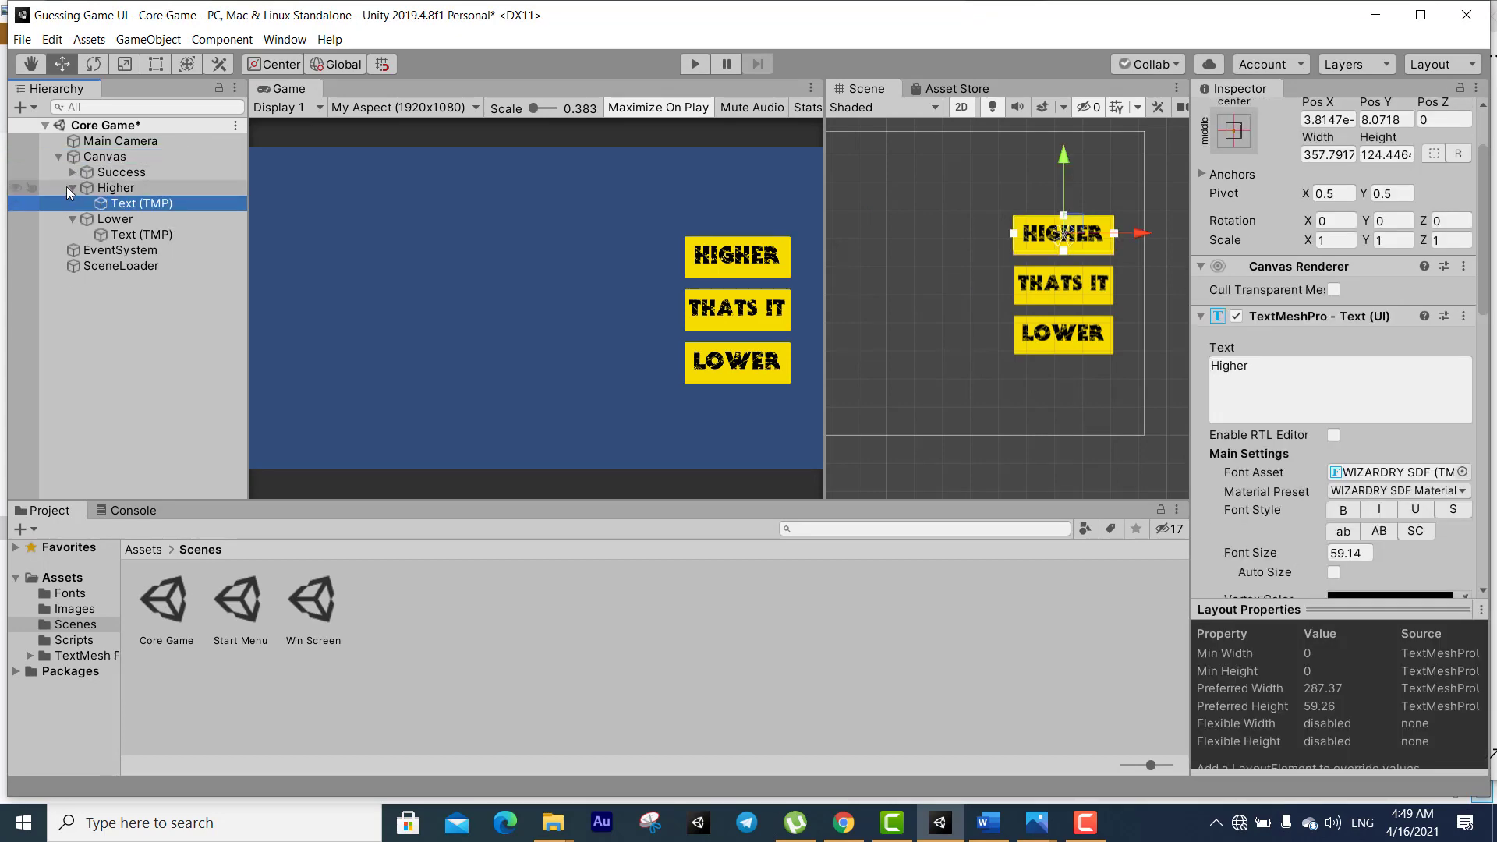
click(67, 185)
click(73, 201)
click(103, 156)
right_click(102, 156)
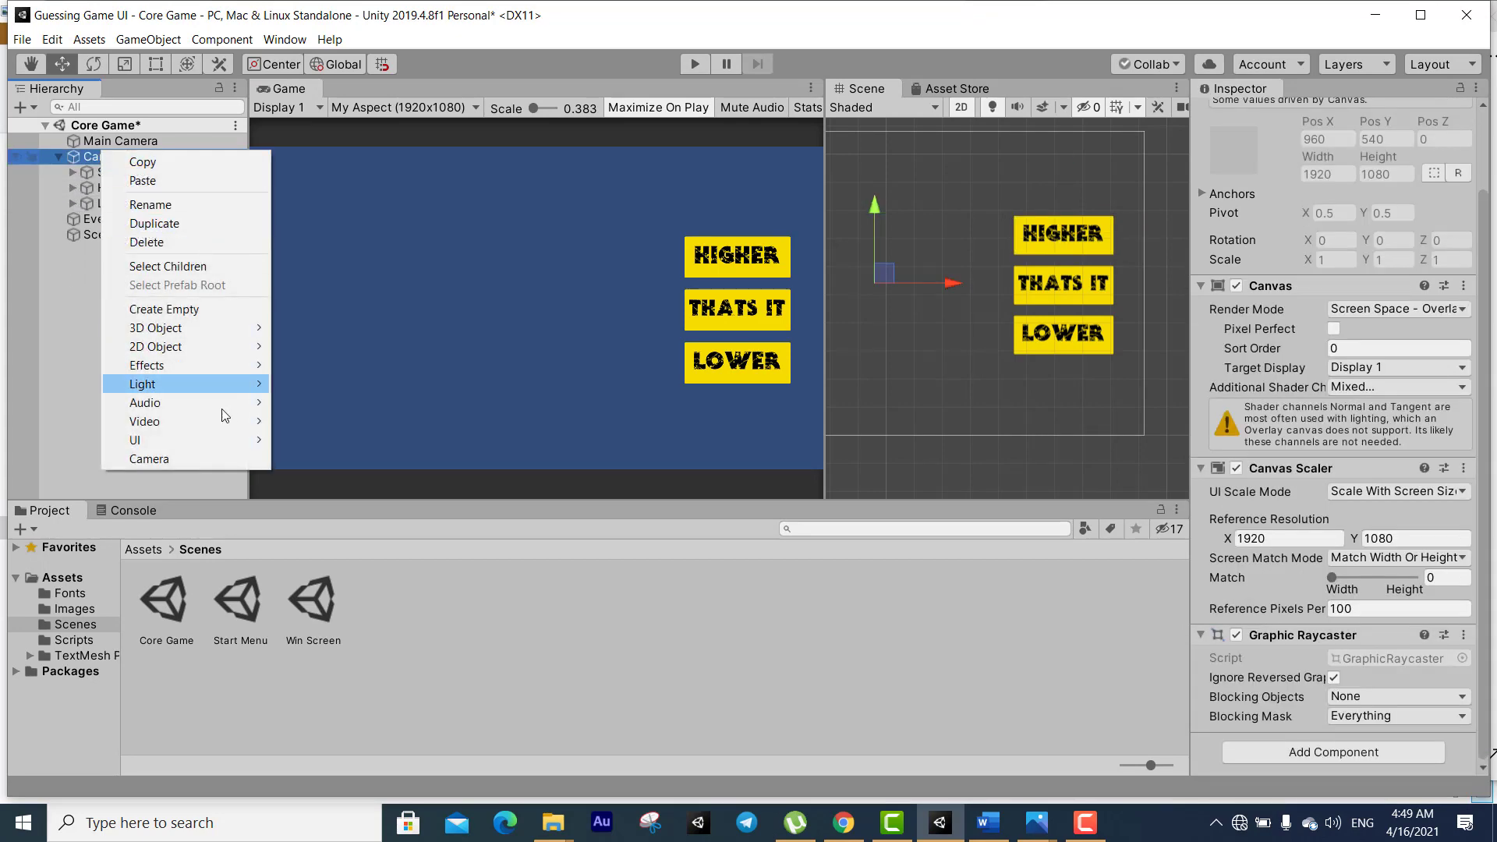
mouse_move(226, 440)
click(367, 461)
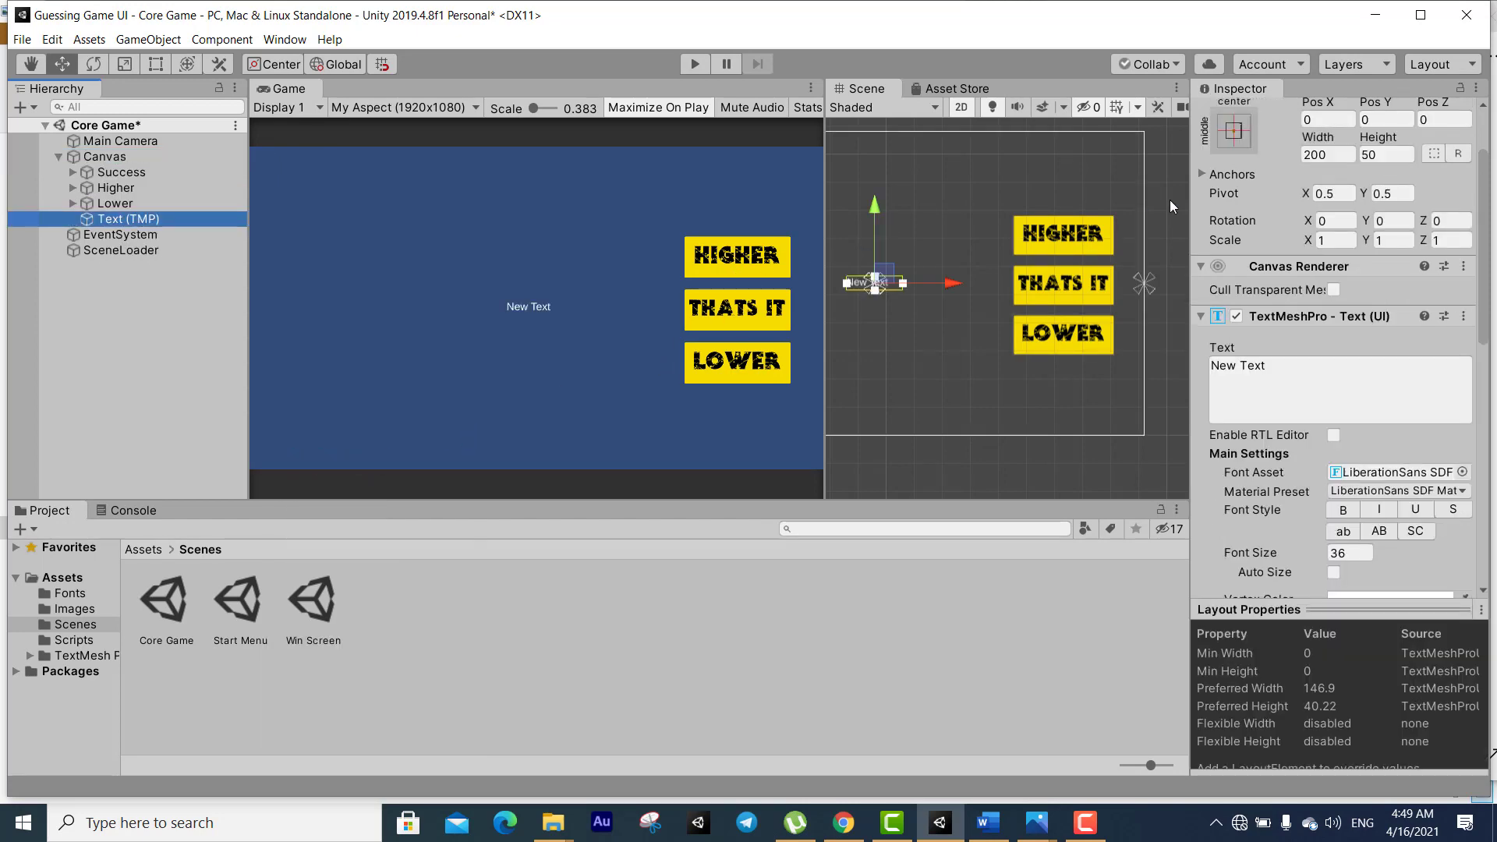
Anchor the text to top-center, move it near the canvas top and widen its box
click(1233, 131)
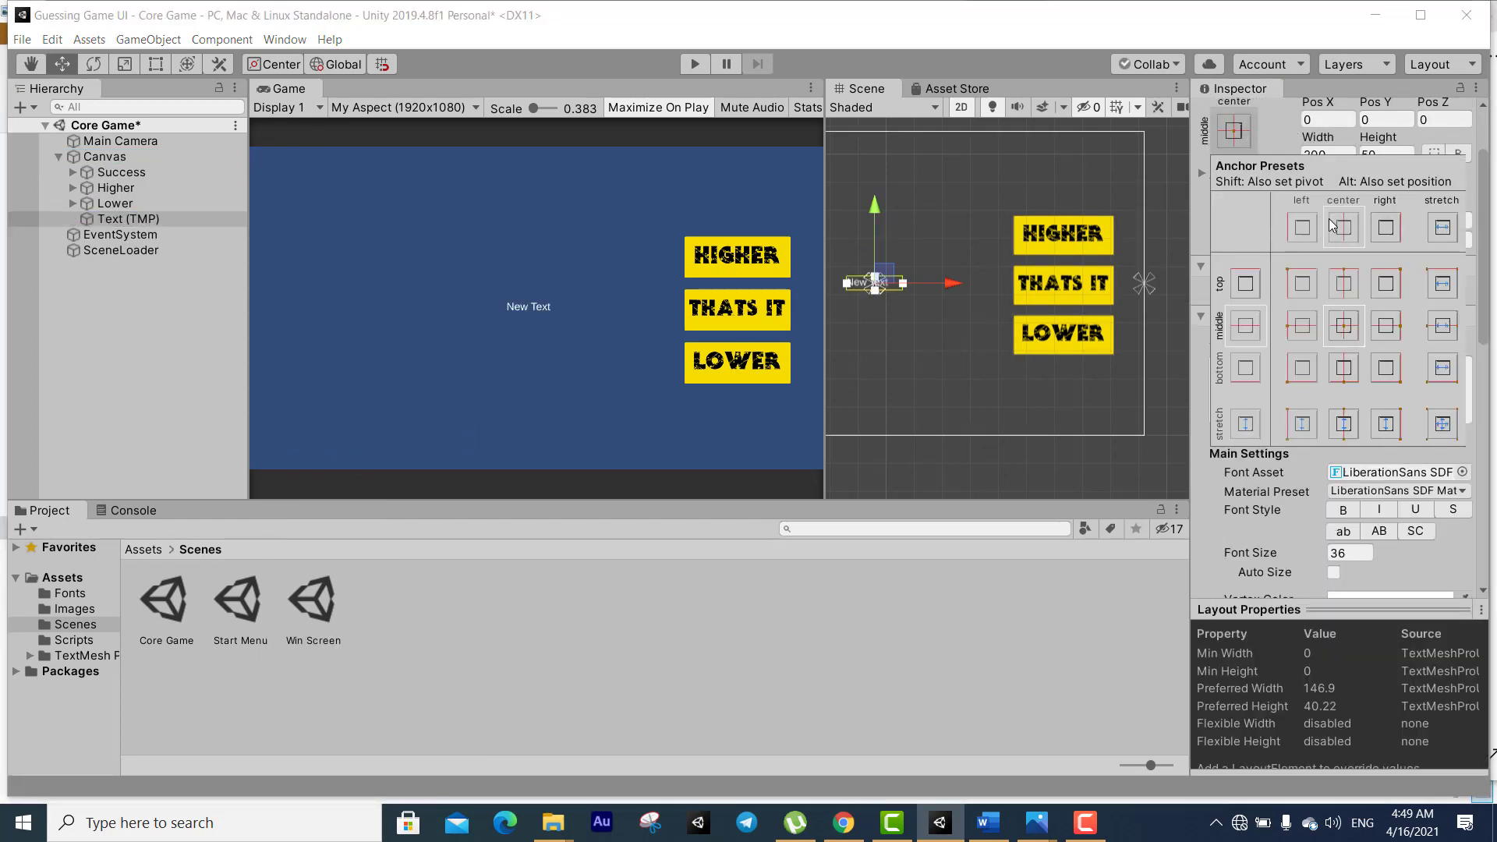
click(1343, 283)
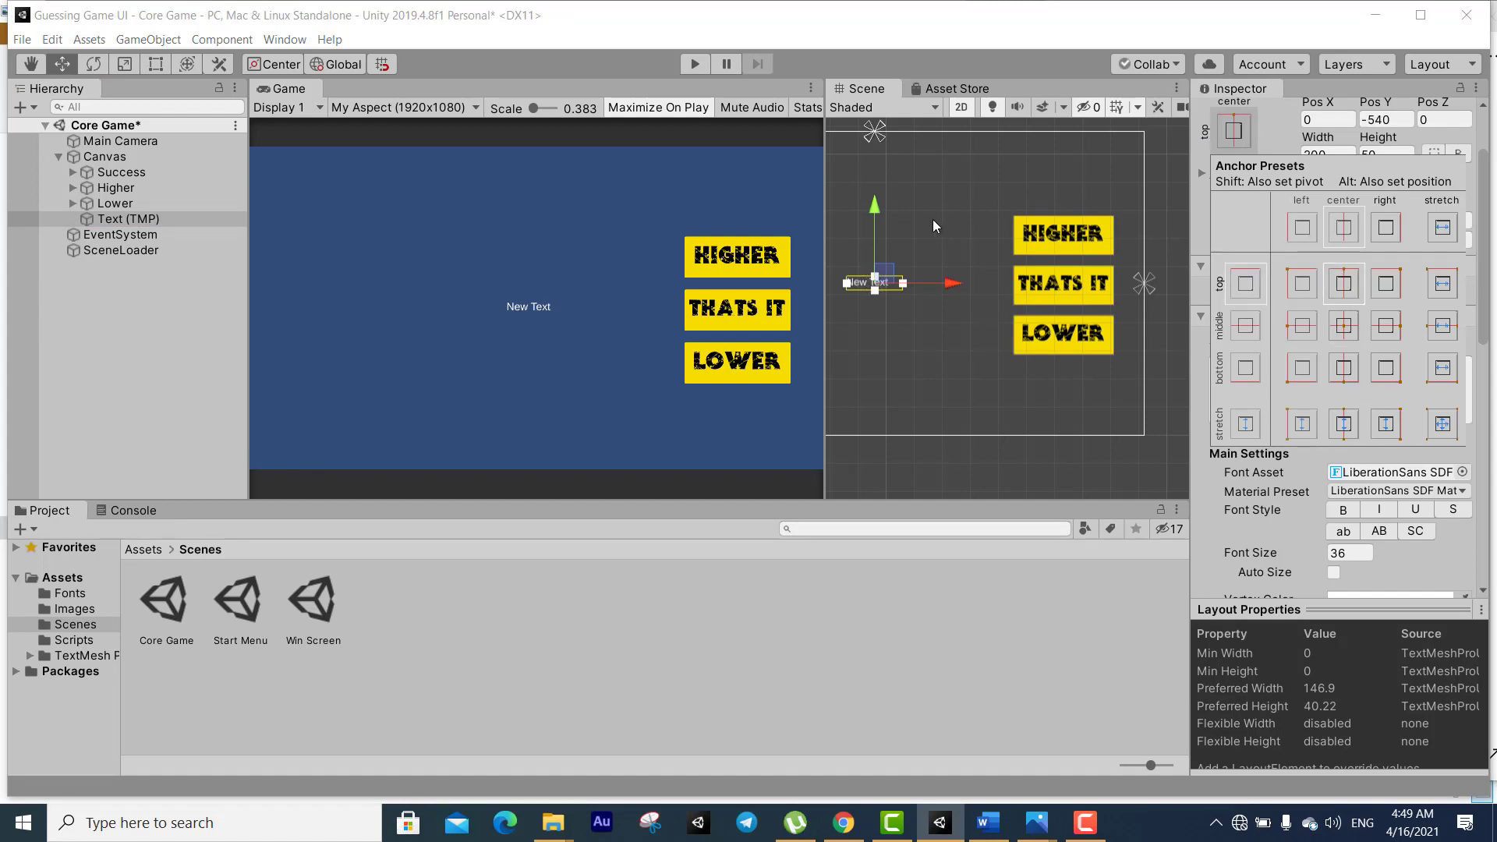
click(878, 218)
drag(901, 283, 901, 178)
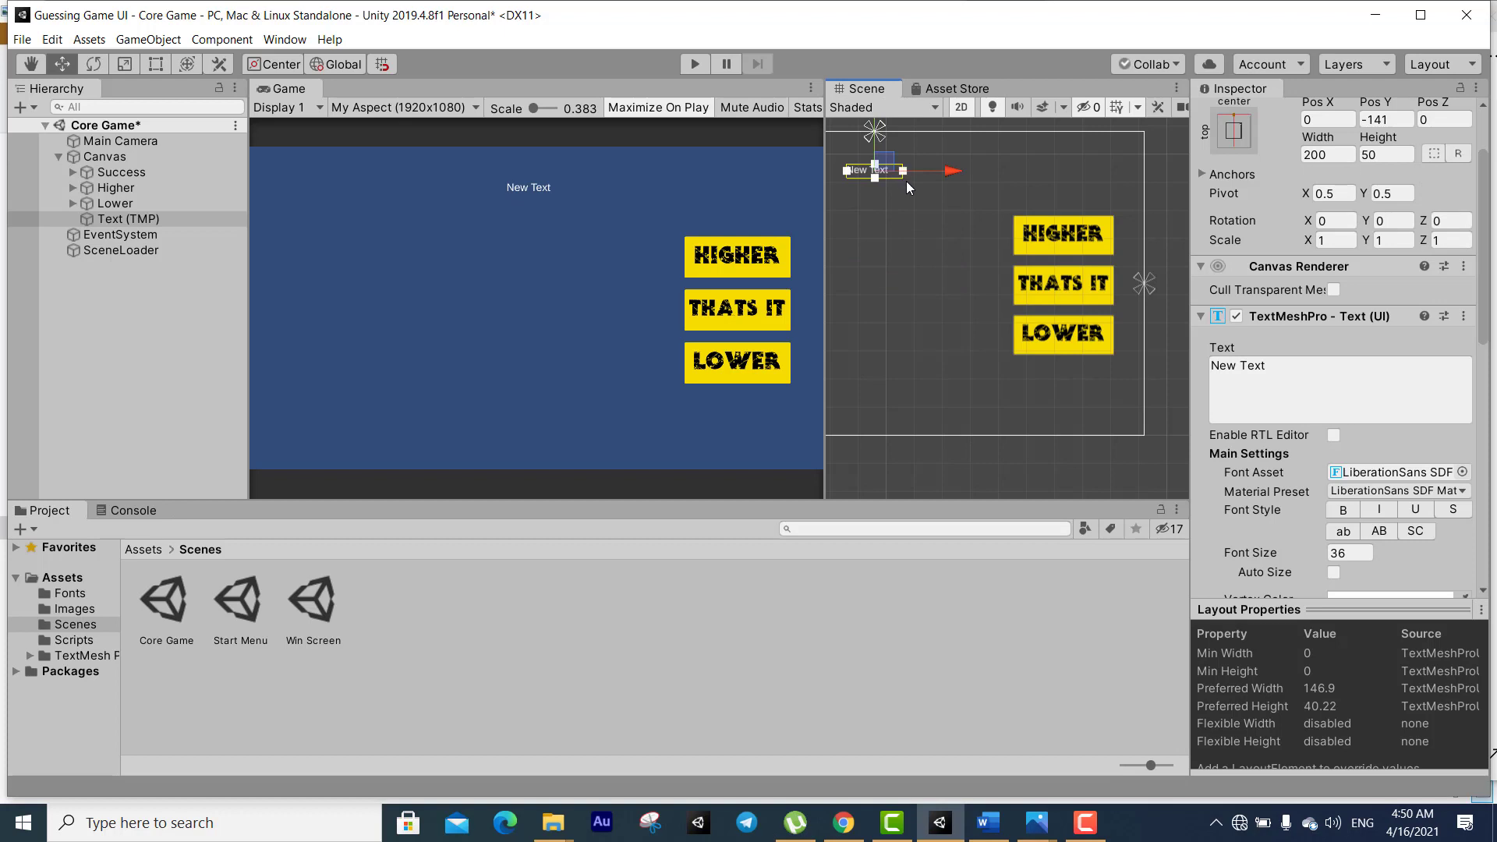
drag(902, 171, 1067, 171)
drag(852, 173, 772, 161)
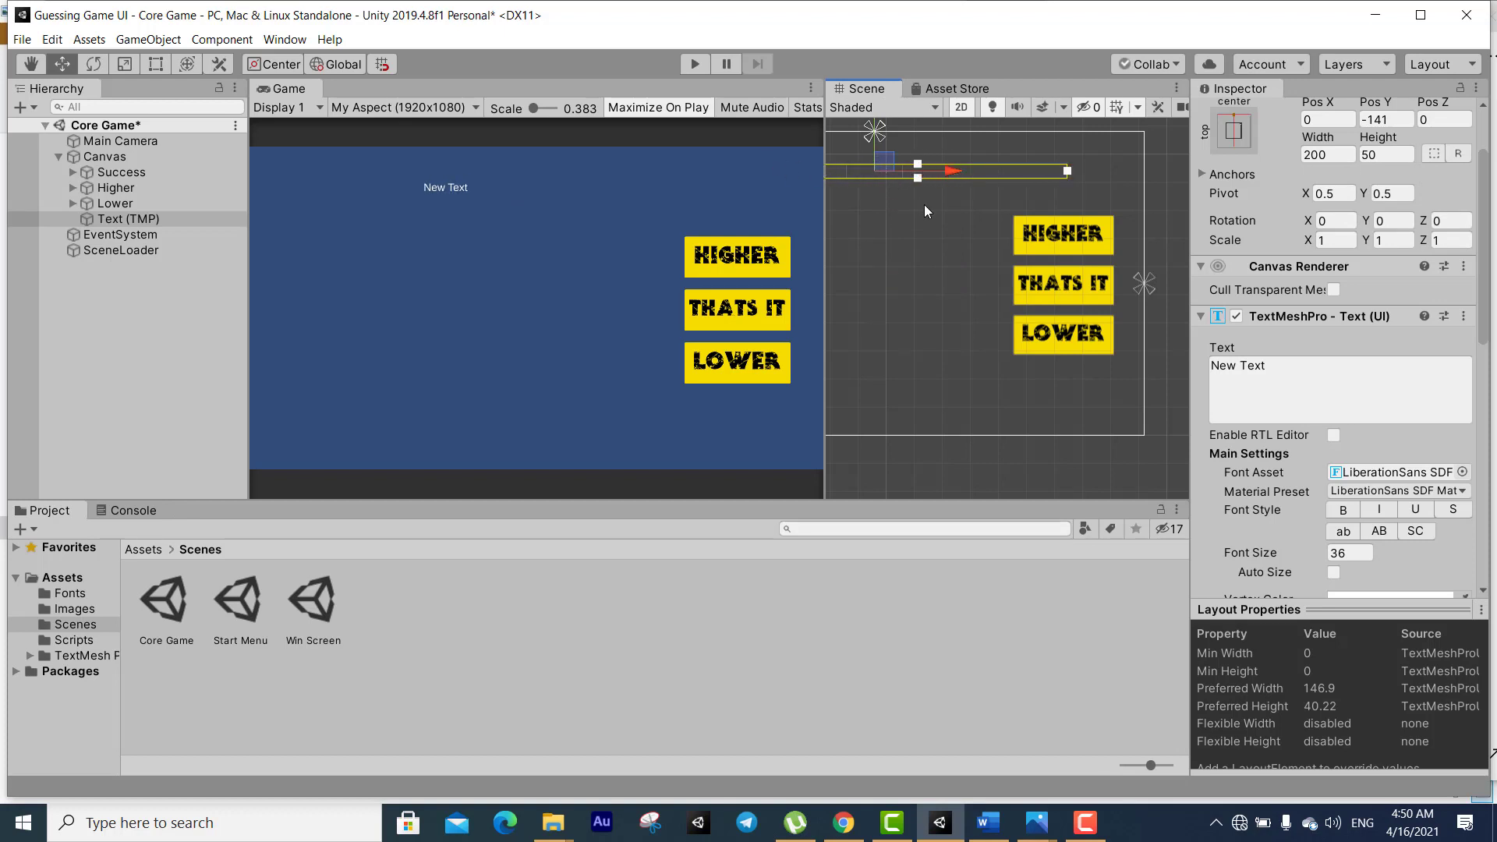
Make the text box taller, centre the text both ways and set font size 51.7
drag(824, 225, 460, 224)
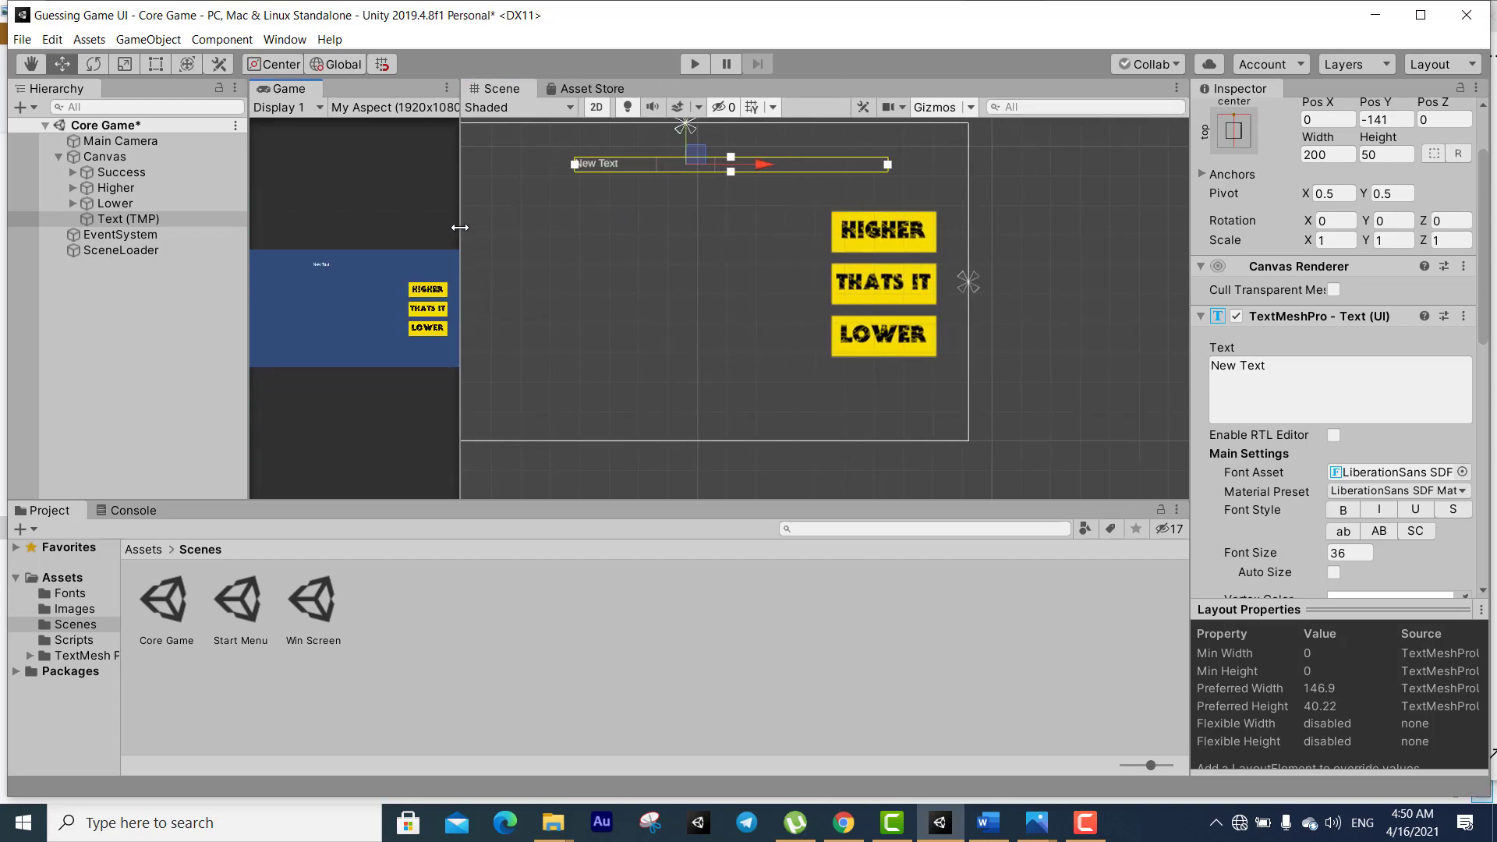
key(q)
drag(616, 234, 719, 254)
key(w)
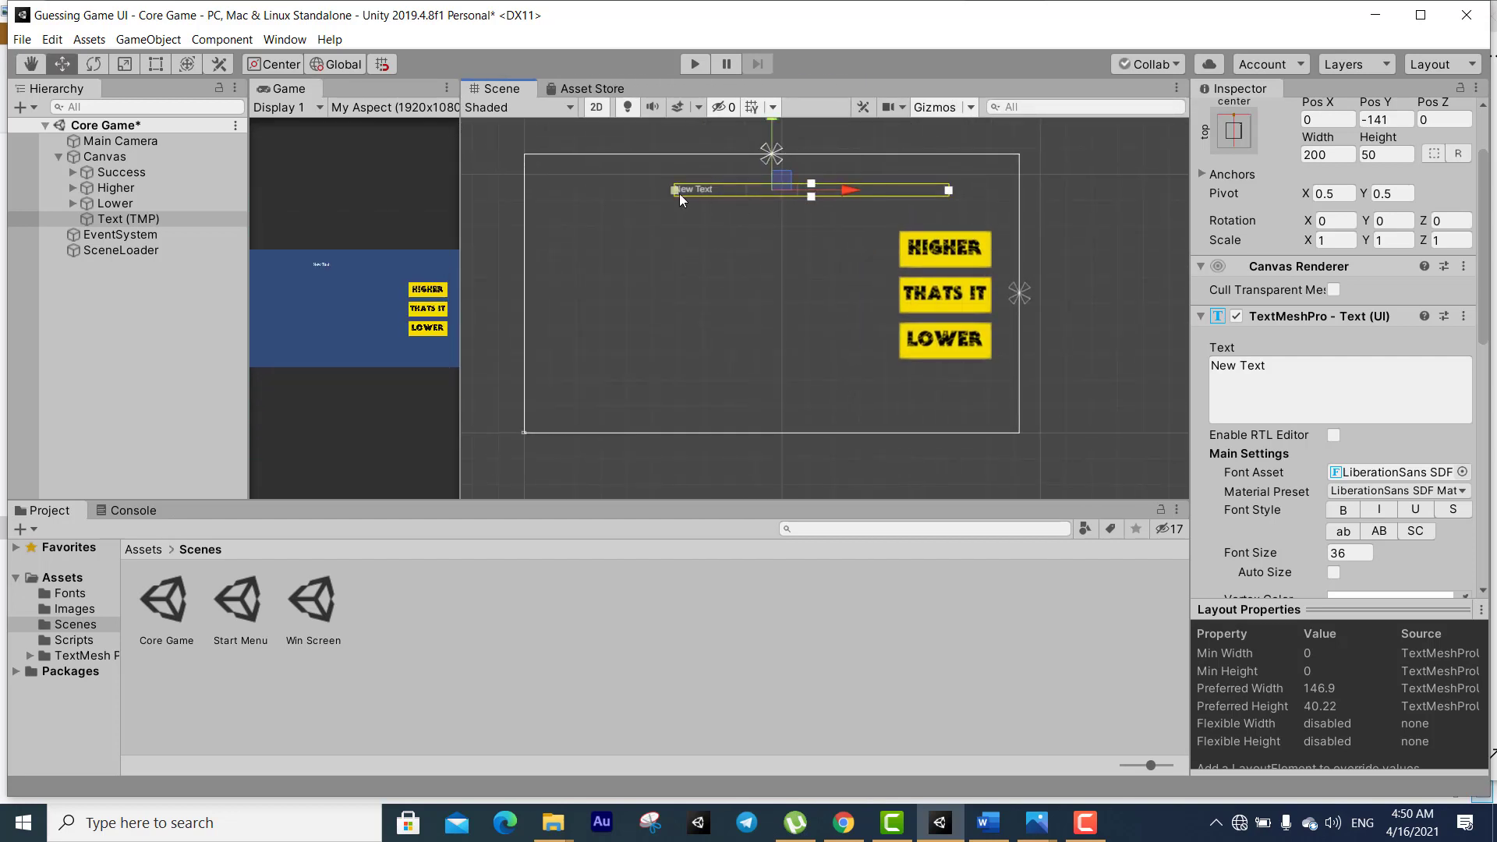
drag(785, 196, 783, 222)
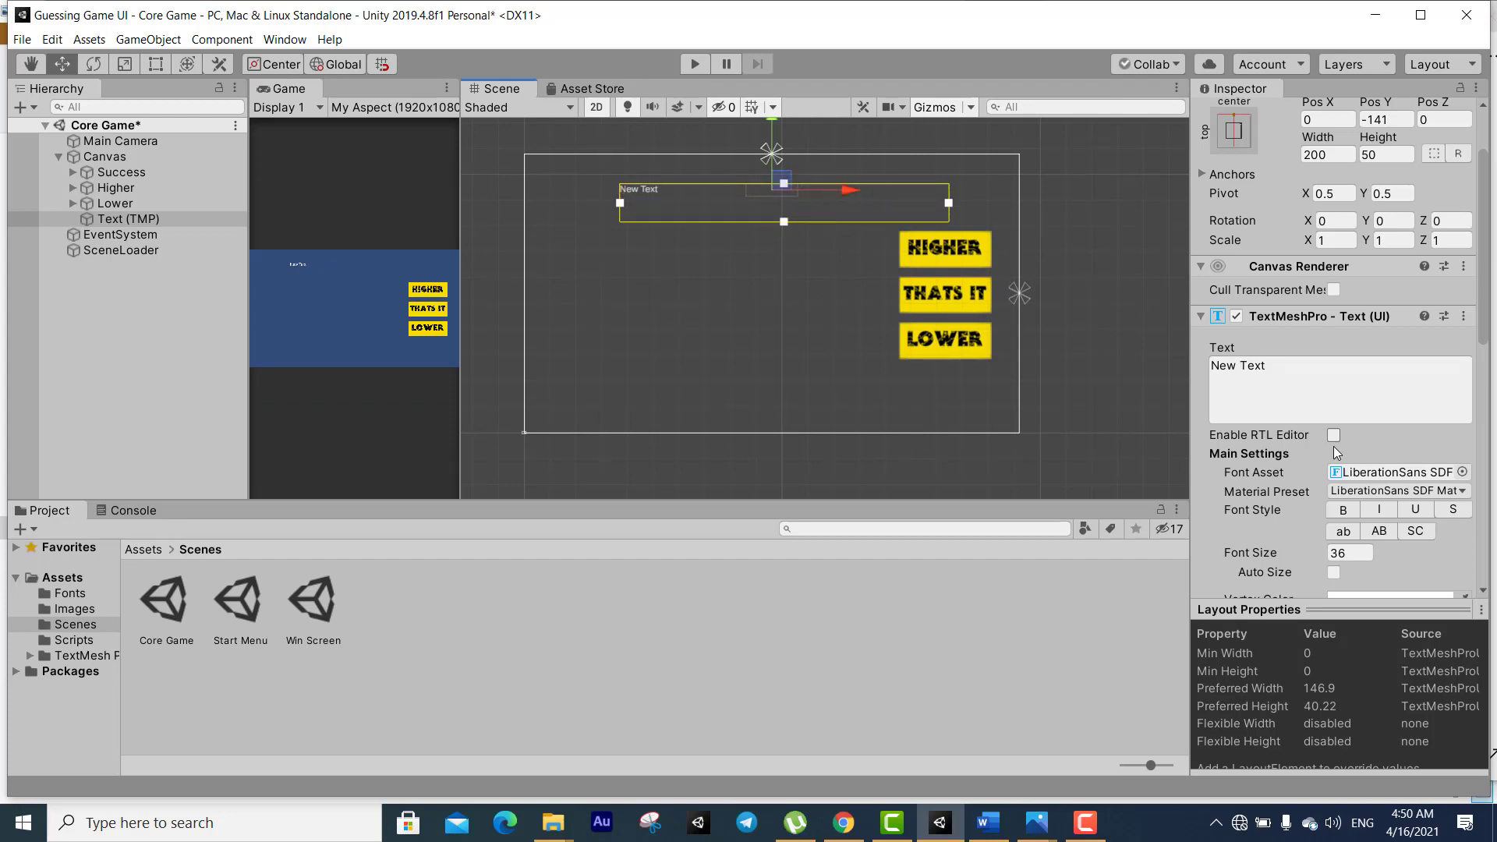
scroll(1370, 577, down, 3)
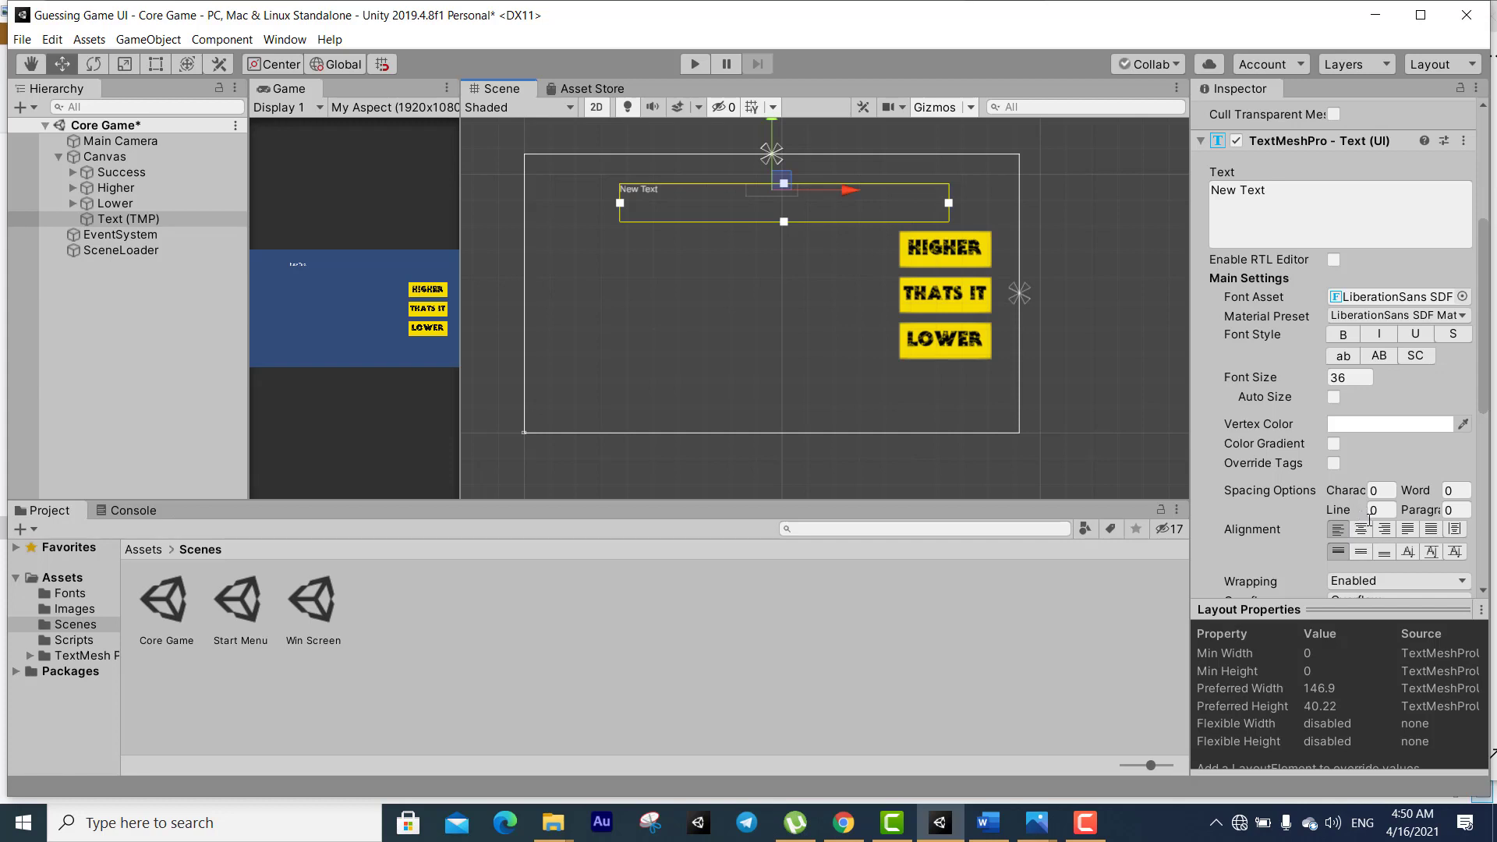
click(1360, 529)
click(1360, 552)
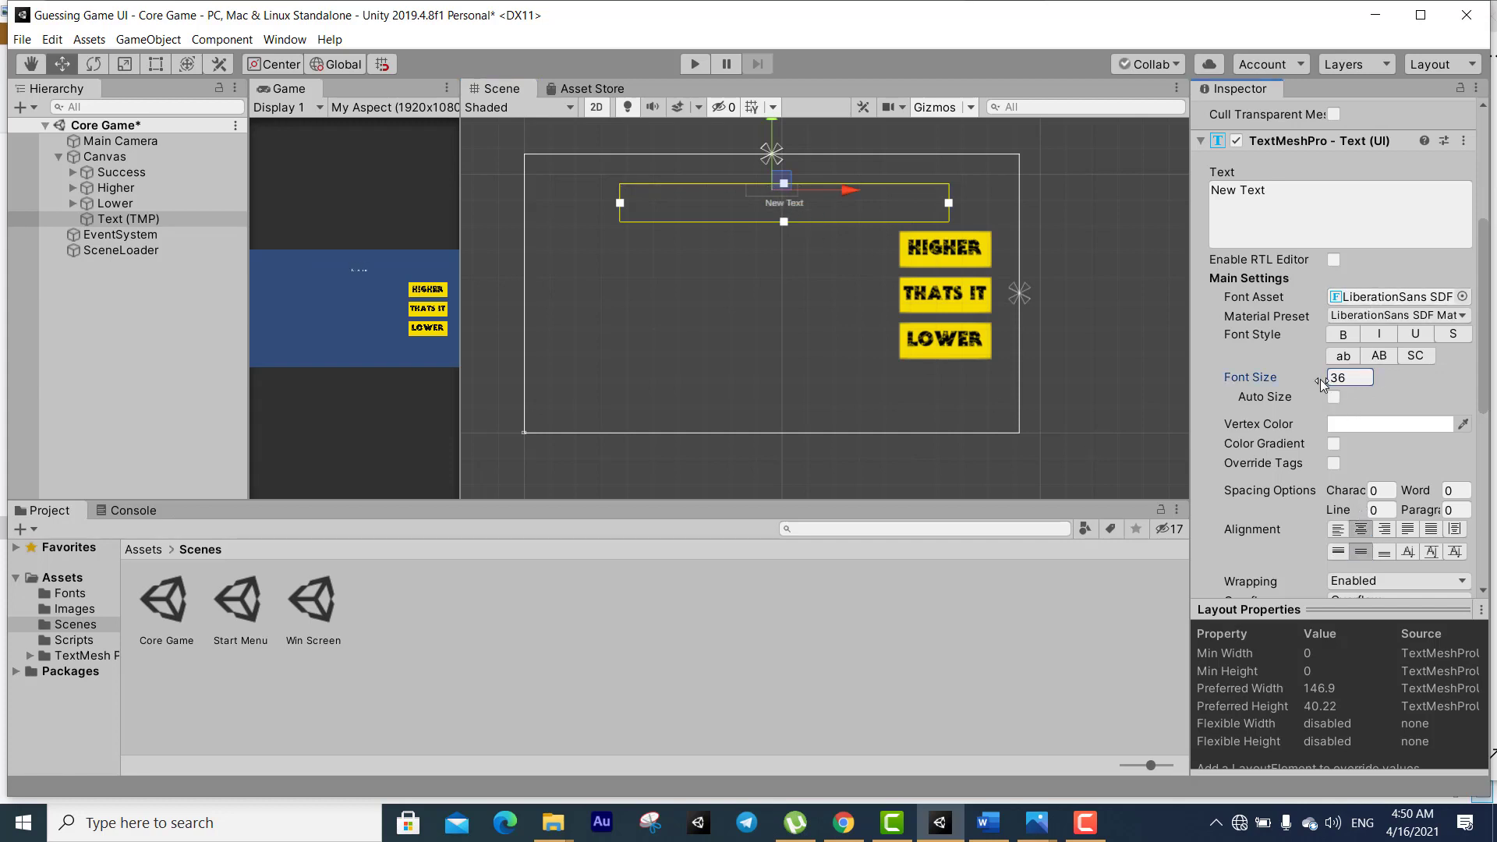
drag(1321, 378, 1377, 376)
Replace the New Text wording with 'I shall attempt to read your mind!' after checking the mockup
mouse_move(1036, 822)
click(996, 748)
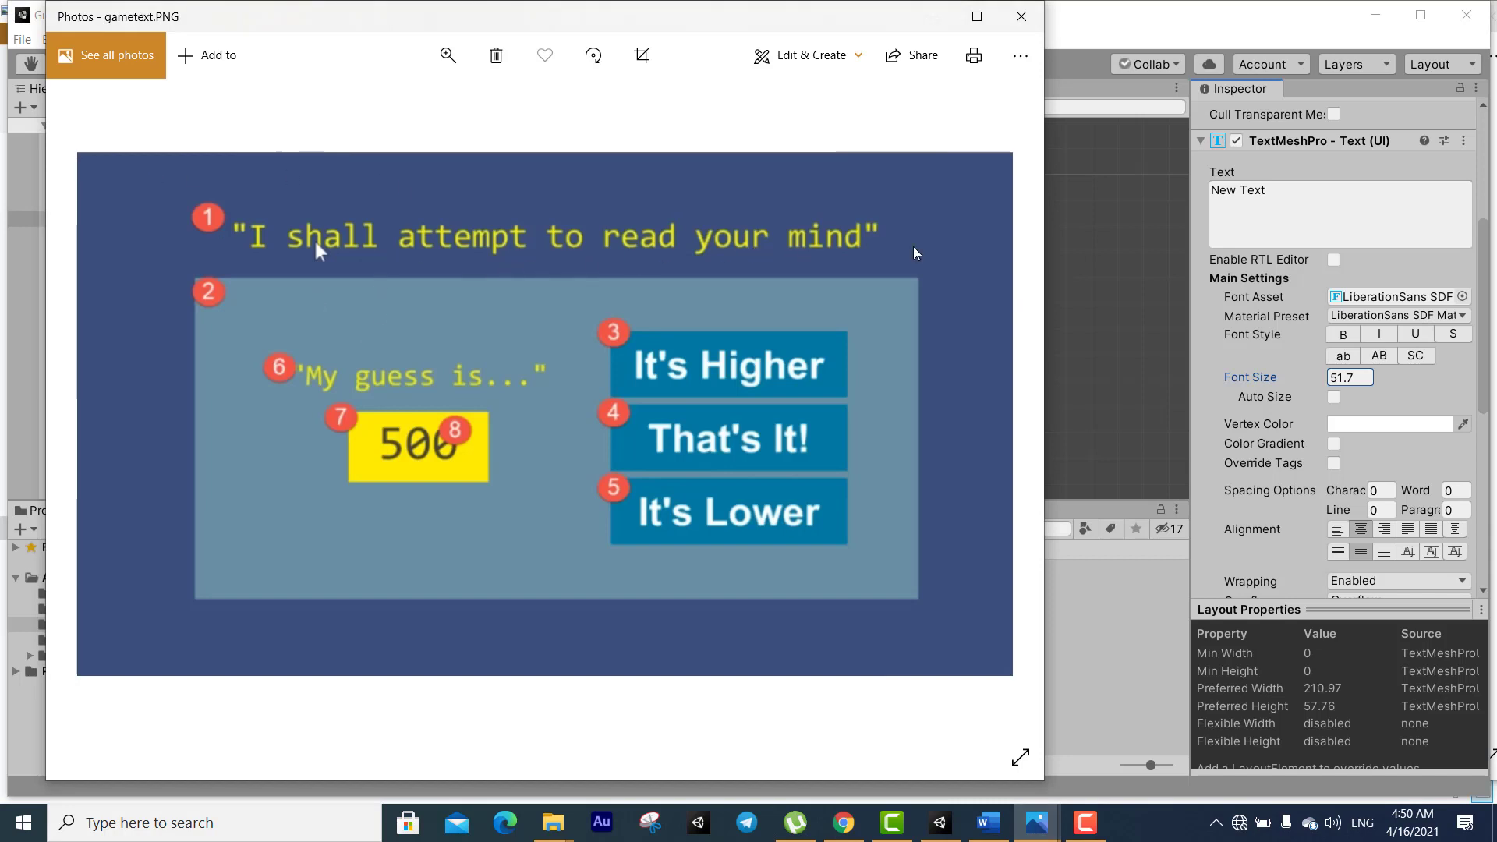
click(1321, 210)
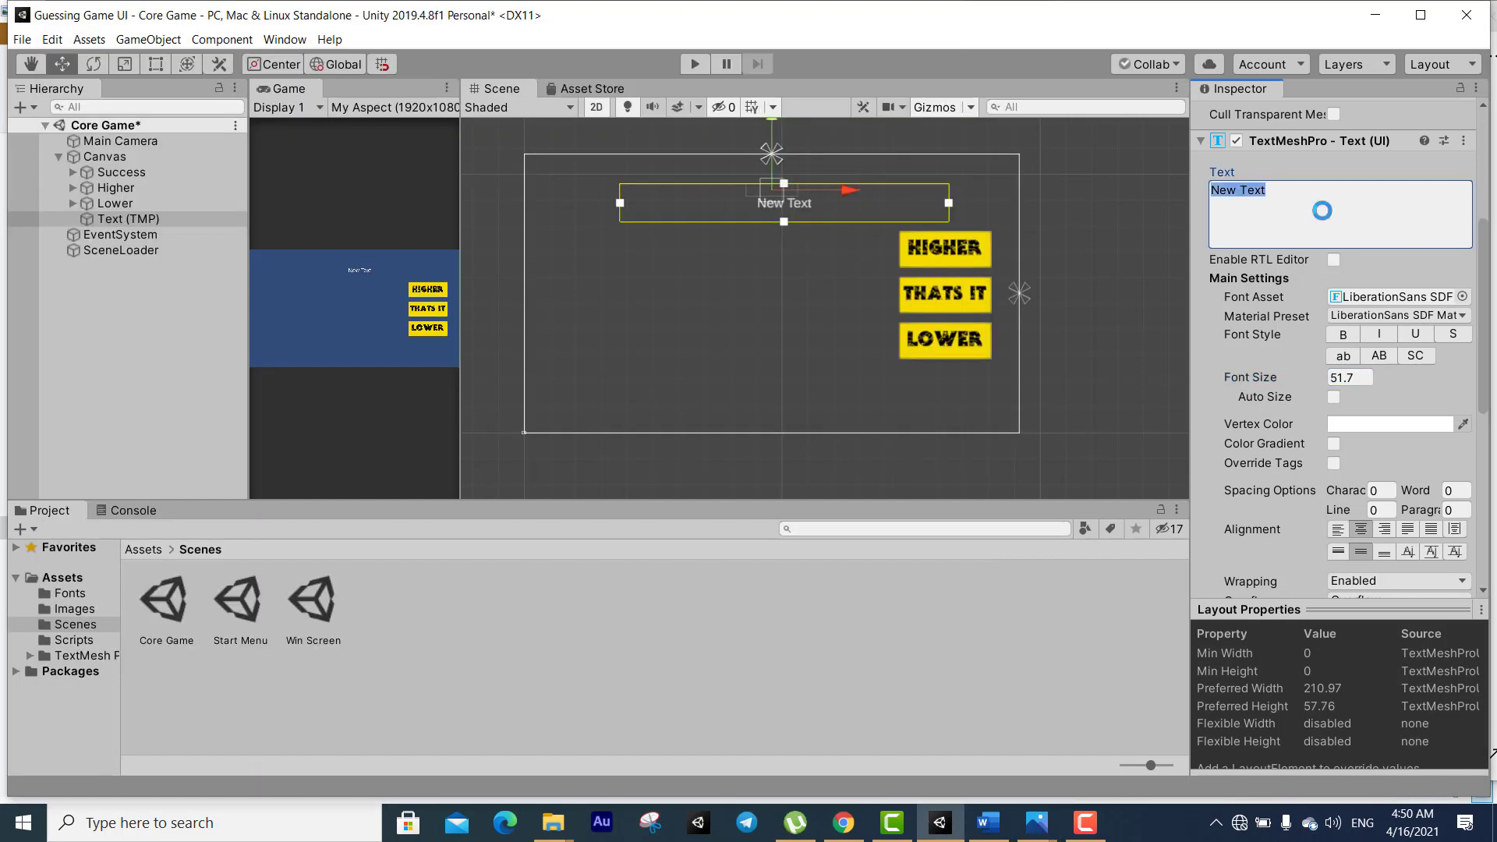
text(I shall)
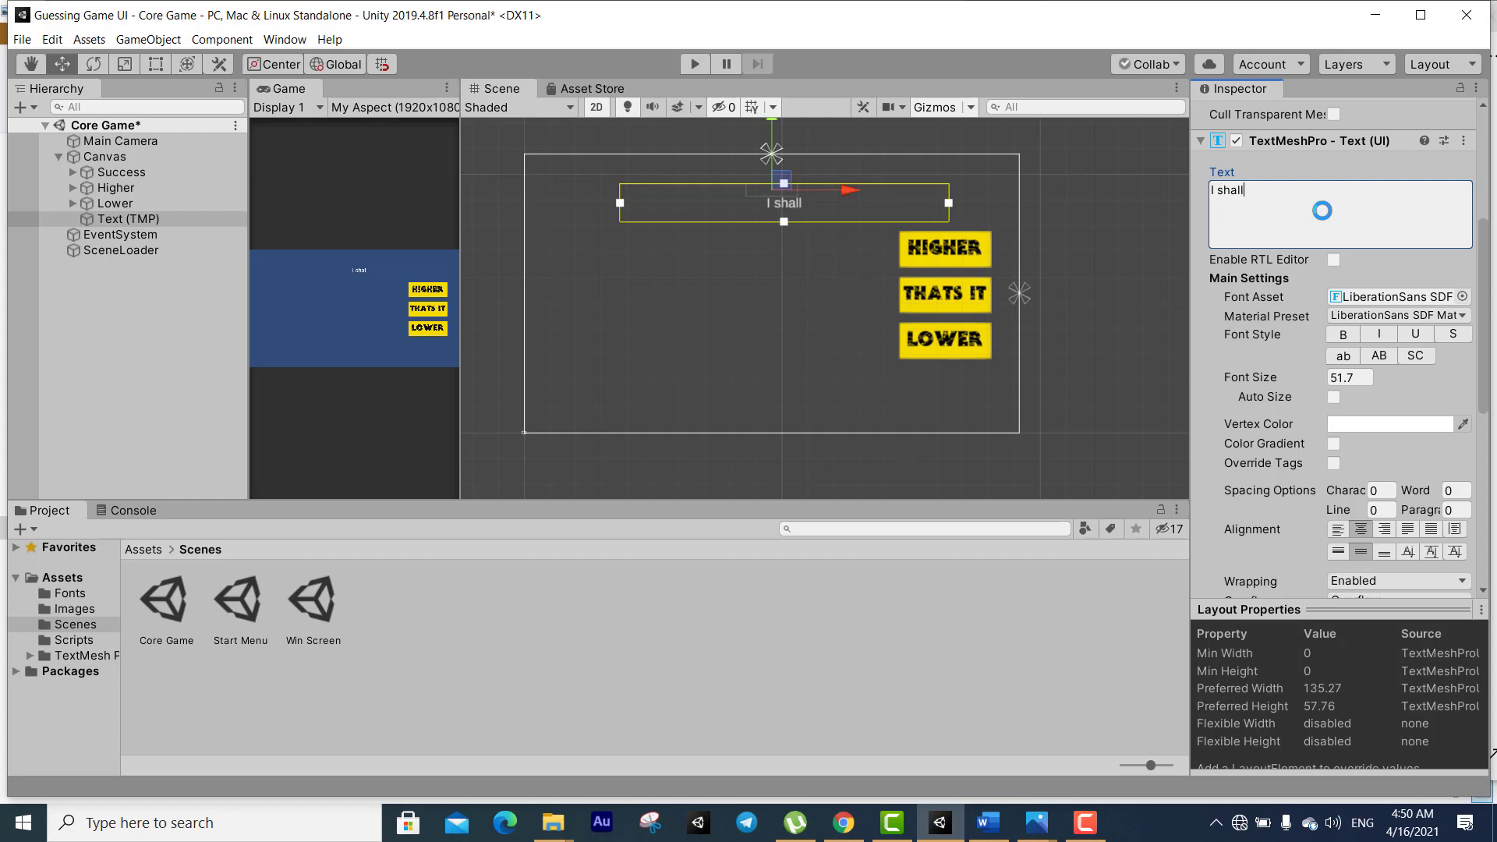
text( attemp)
text(t to read)
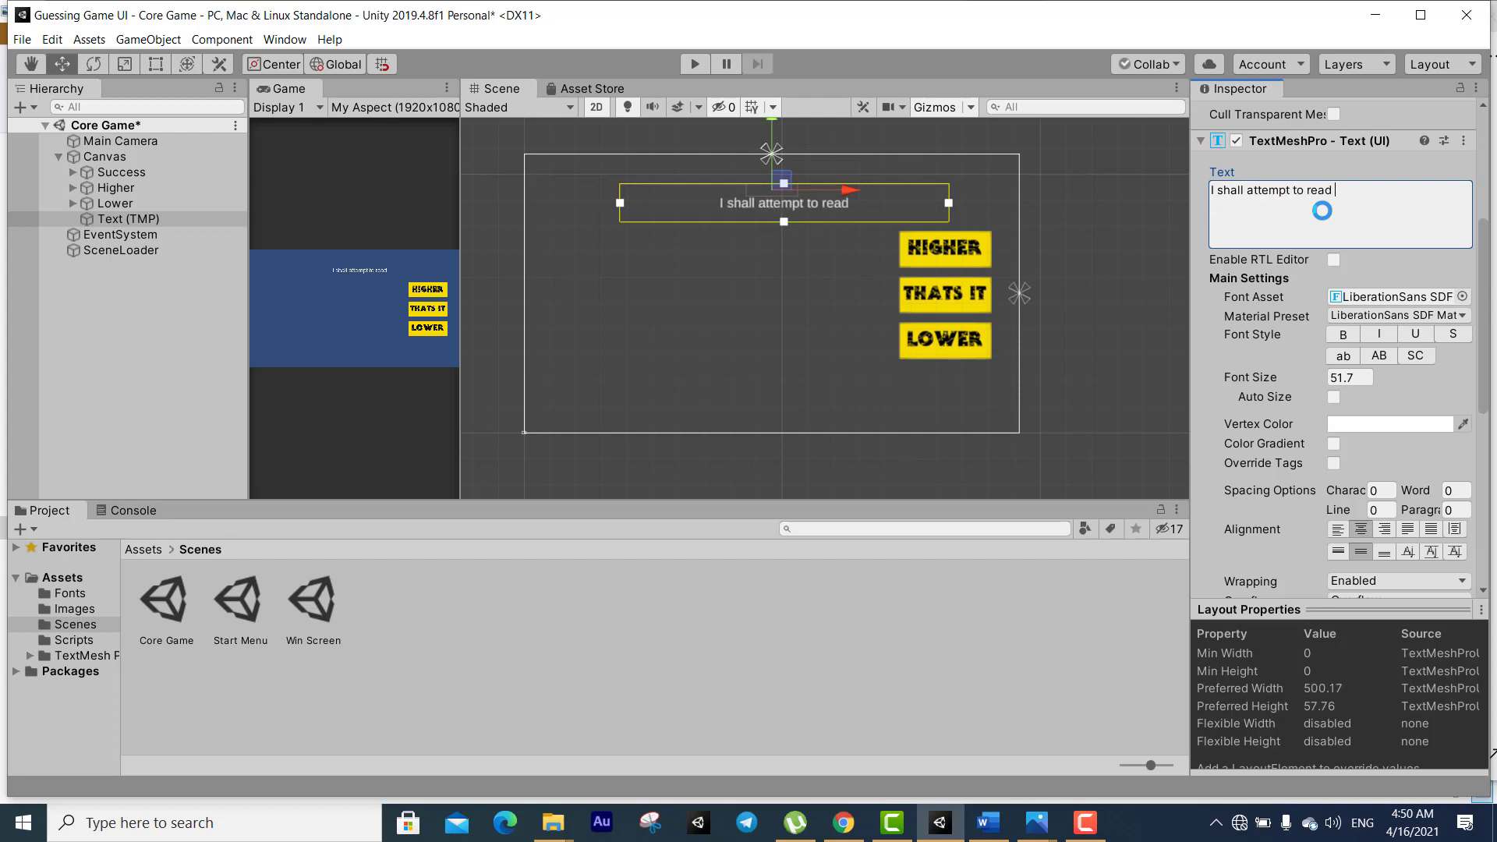
text( your mind)
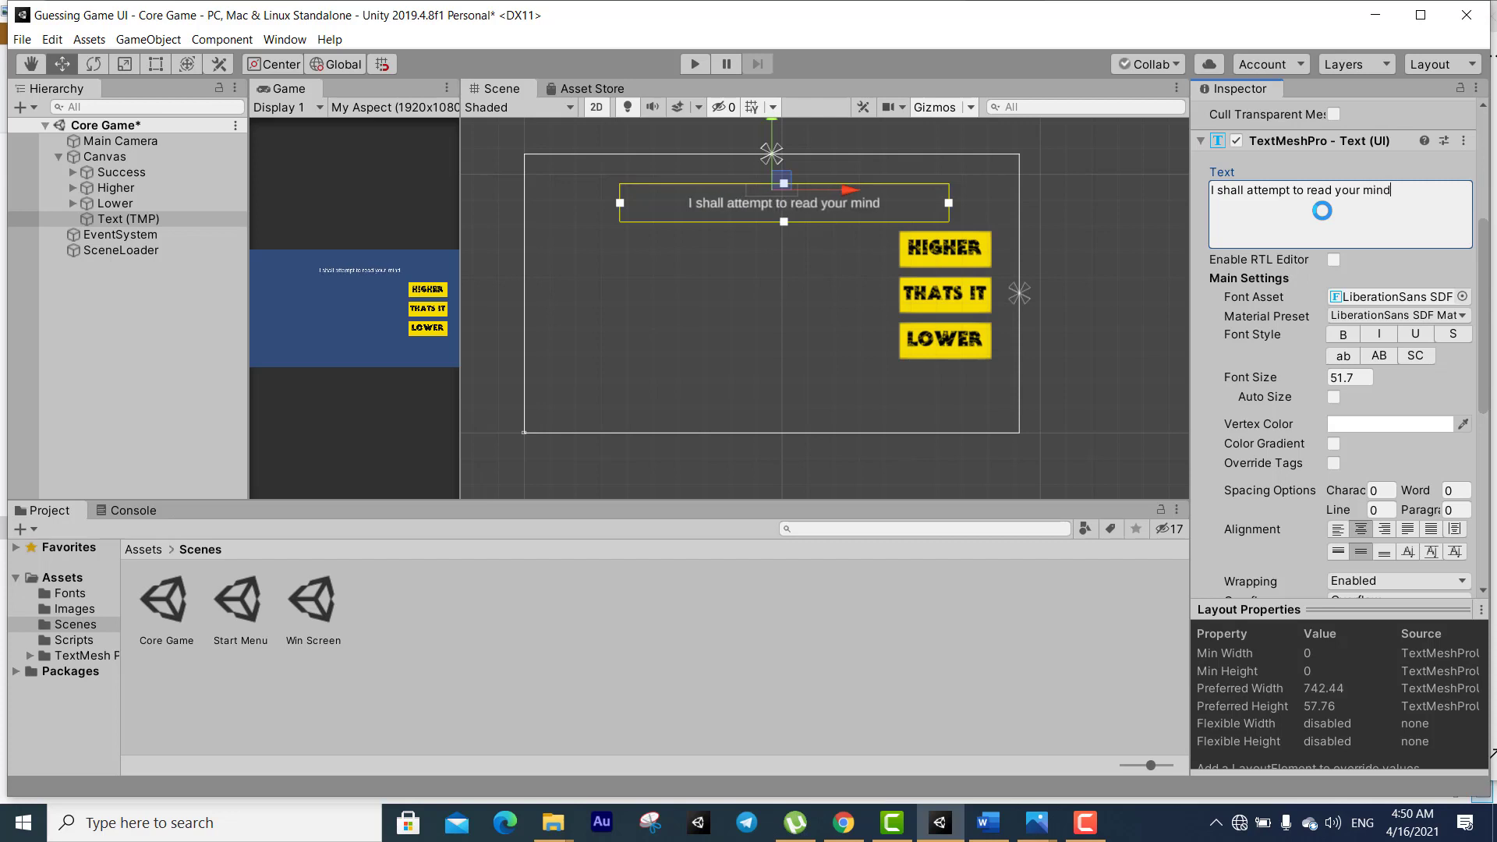
text(!)
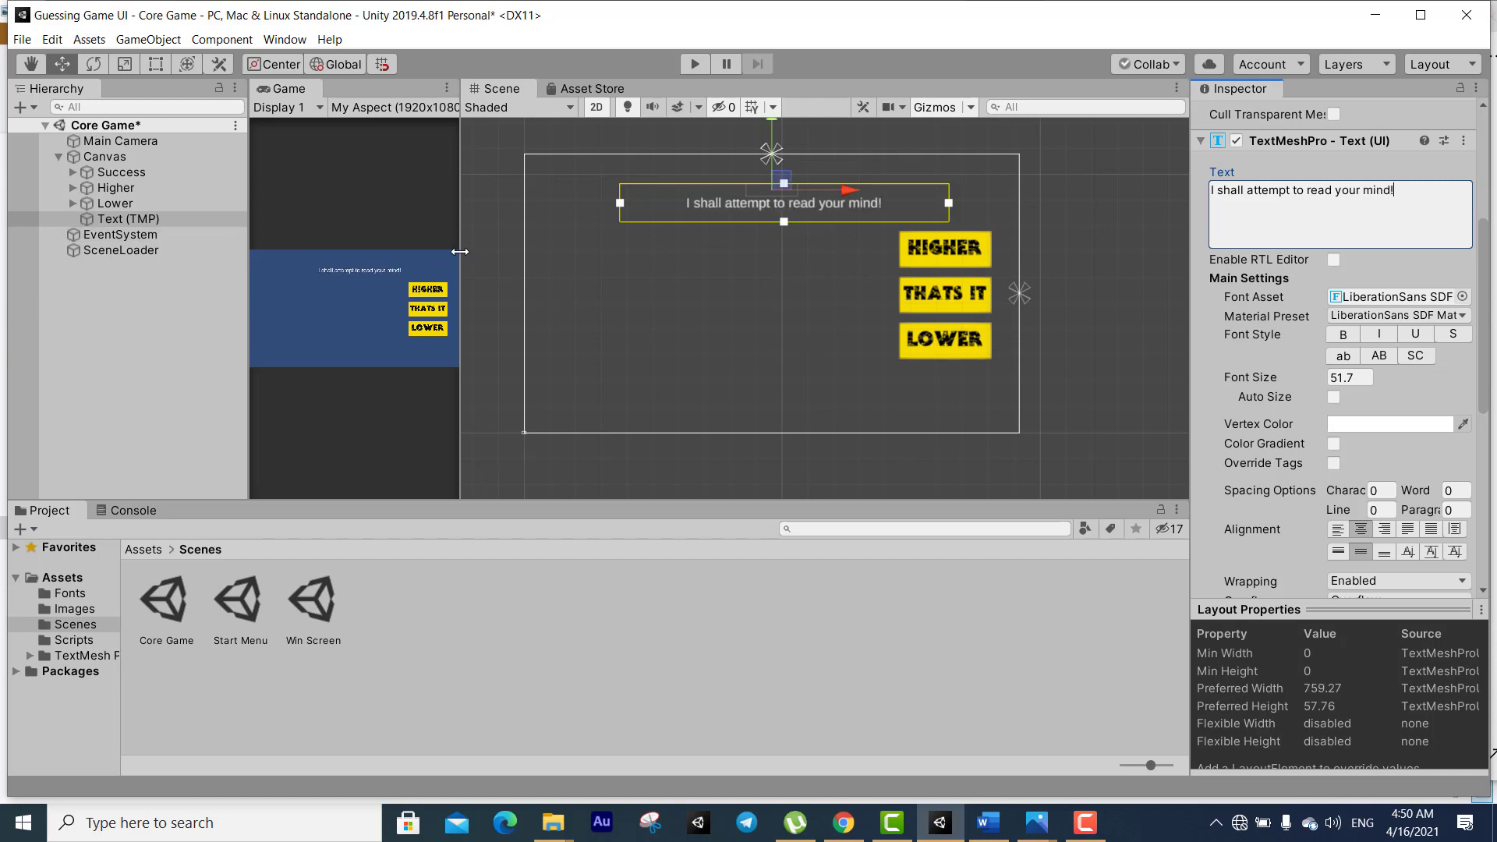
Shift the heading slightly left and enlarge its font to 76.3
drag(460, 251, 868, 315)
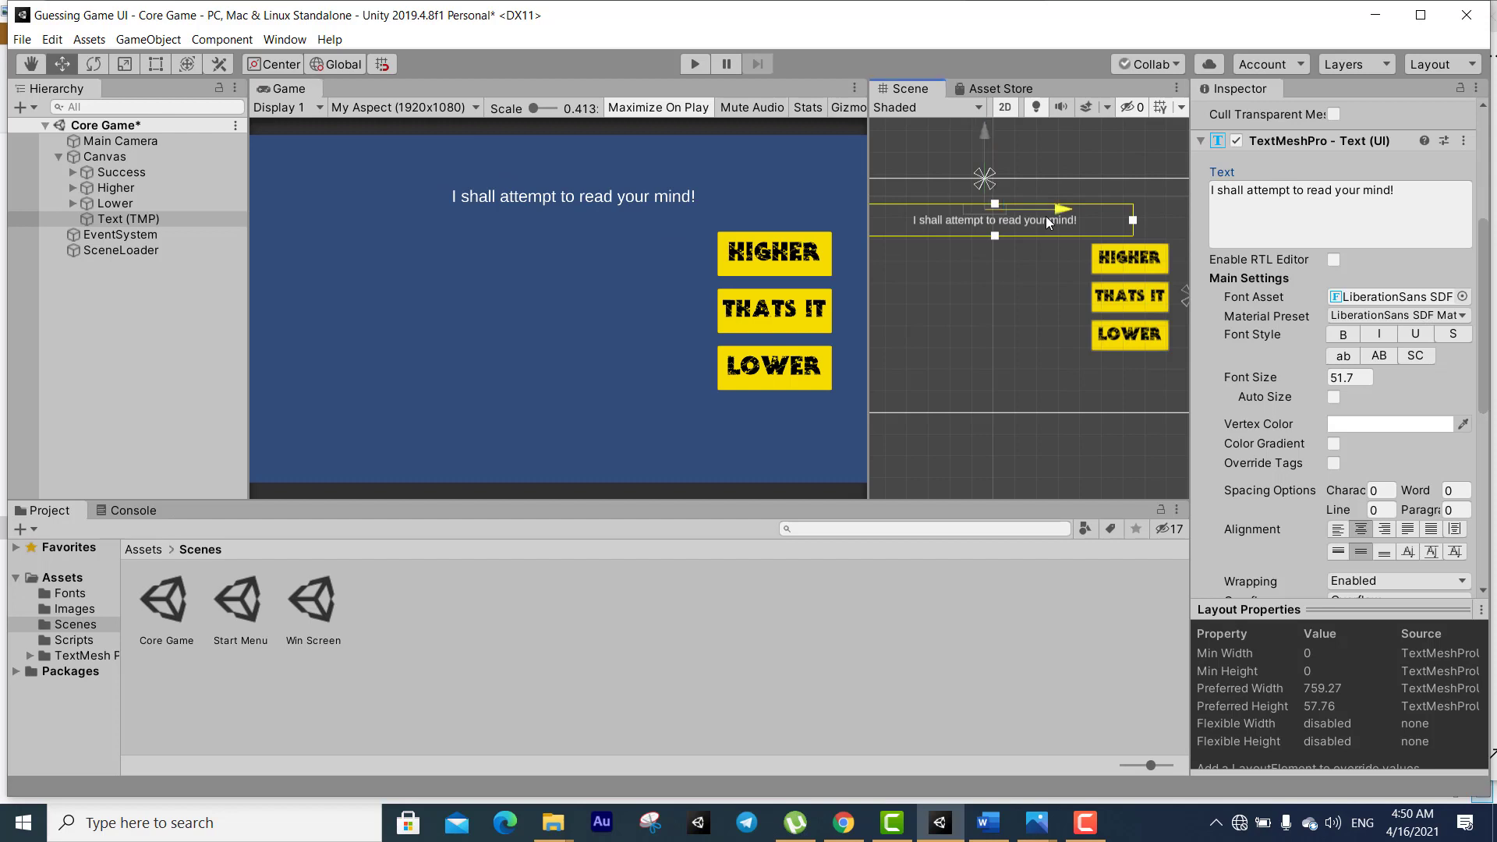
drag(1046, 217, 1040, 215)
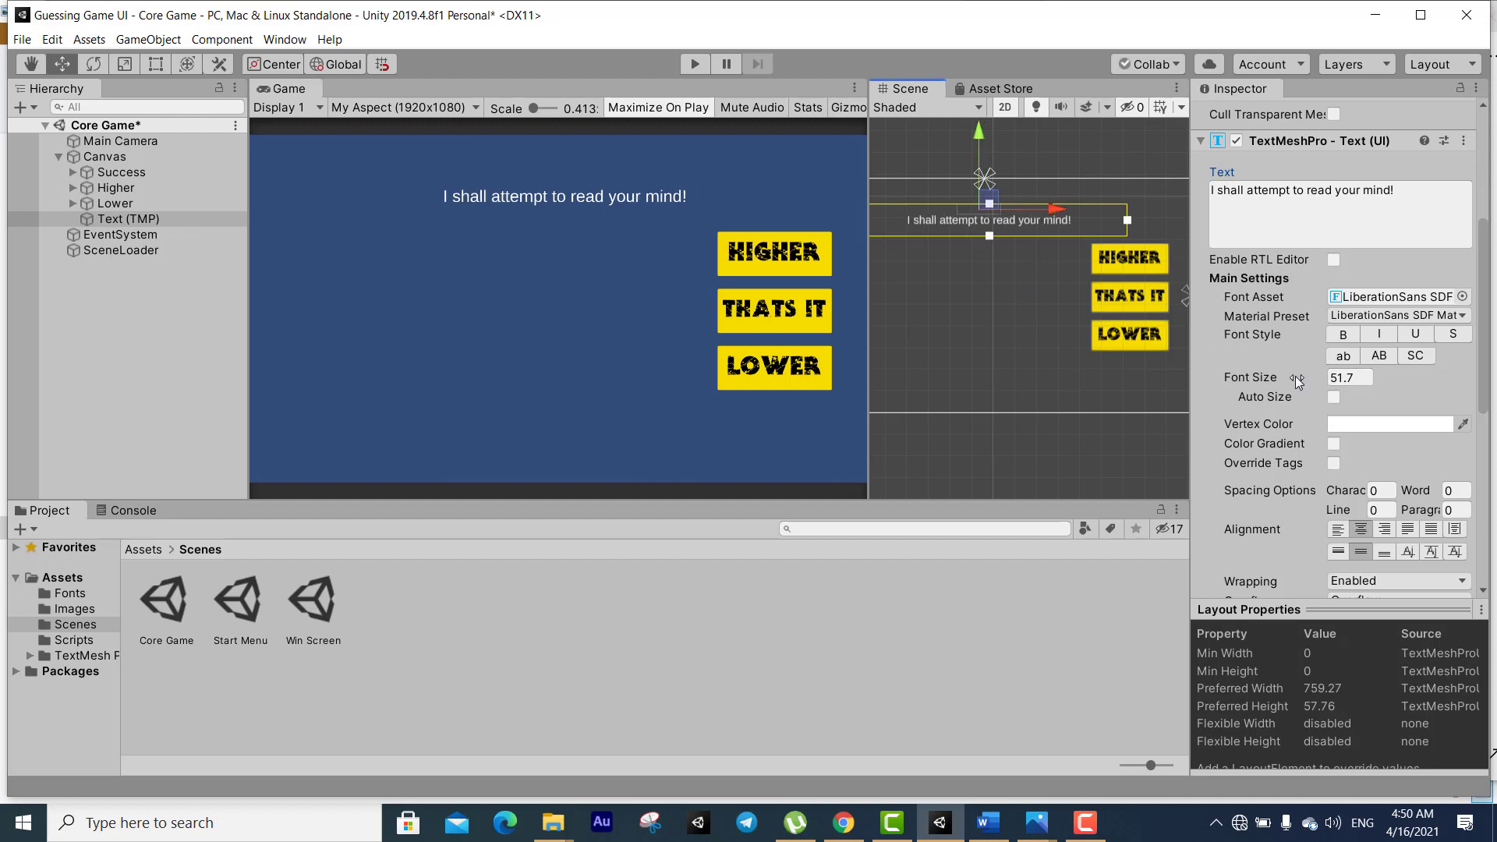
drag(1295, 378, 1432, 379)
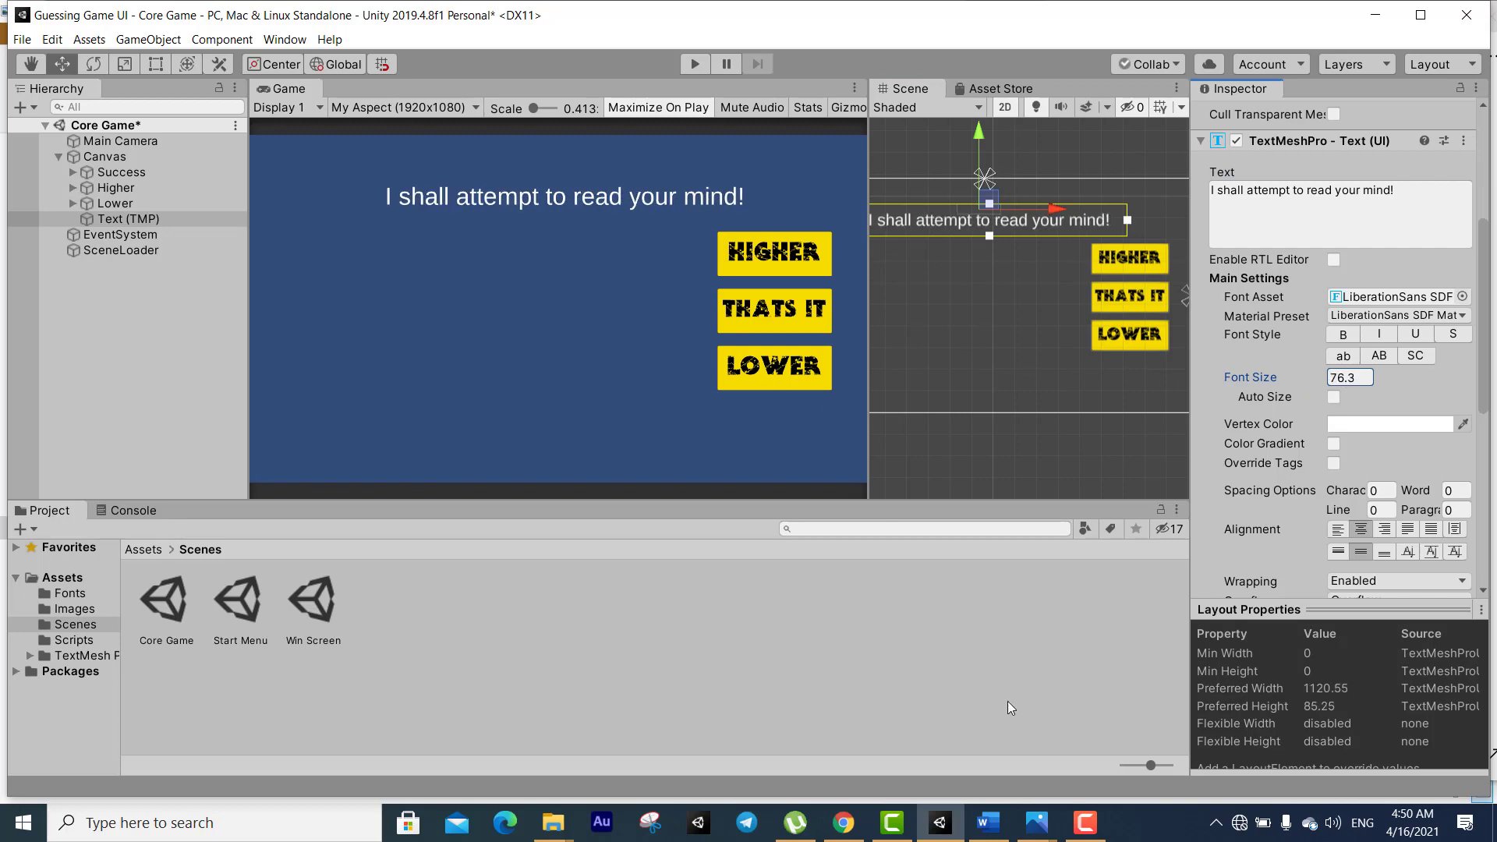
mouse_move(1037, 822)
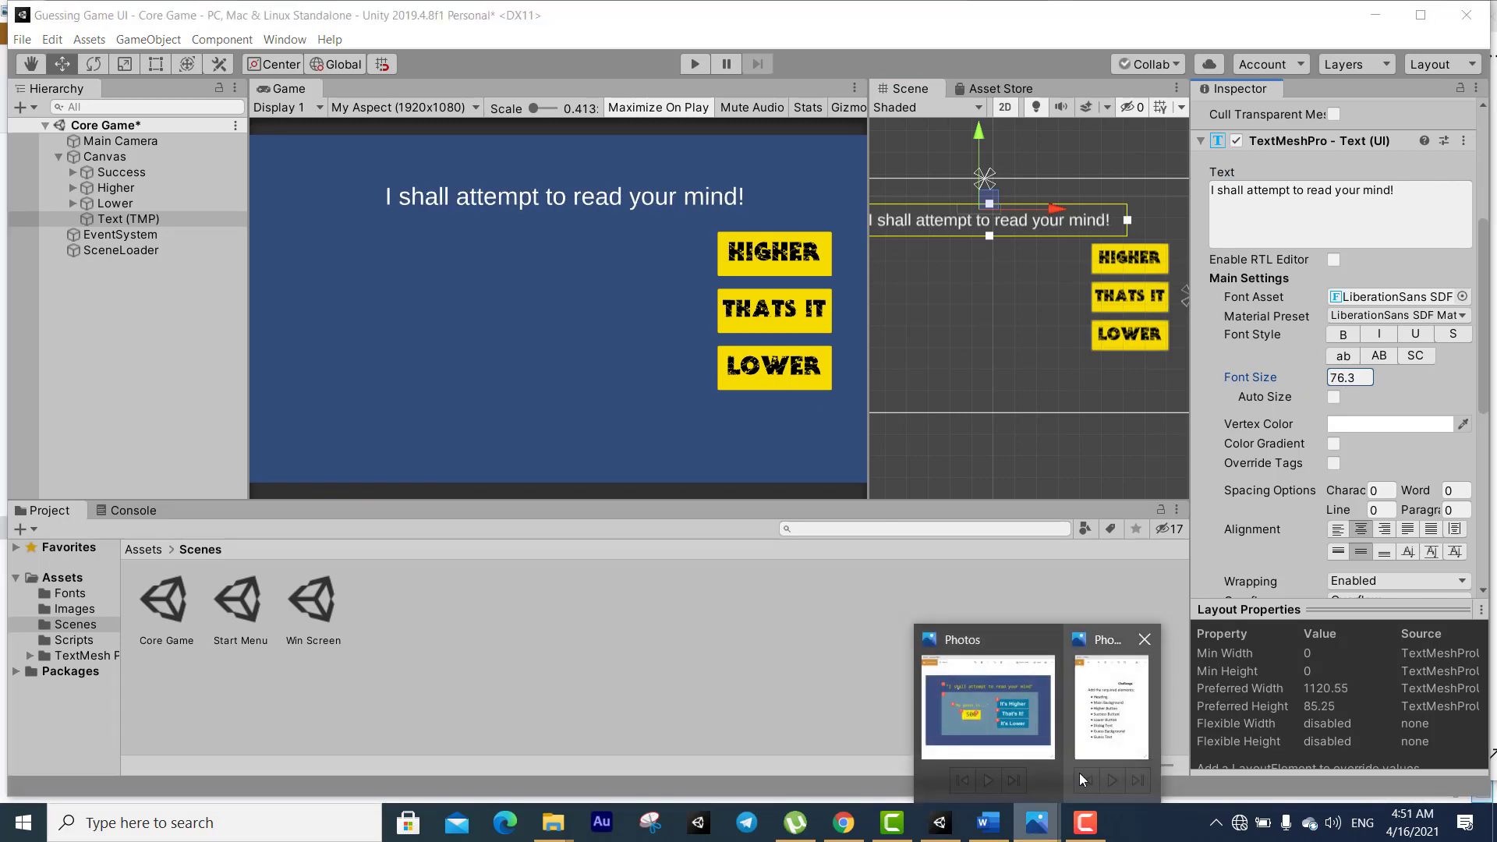
click(1027, 772)
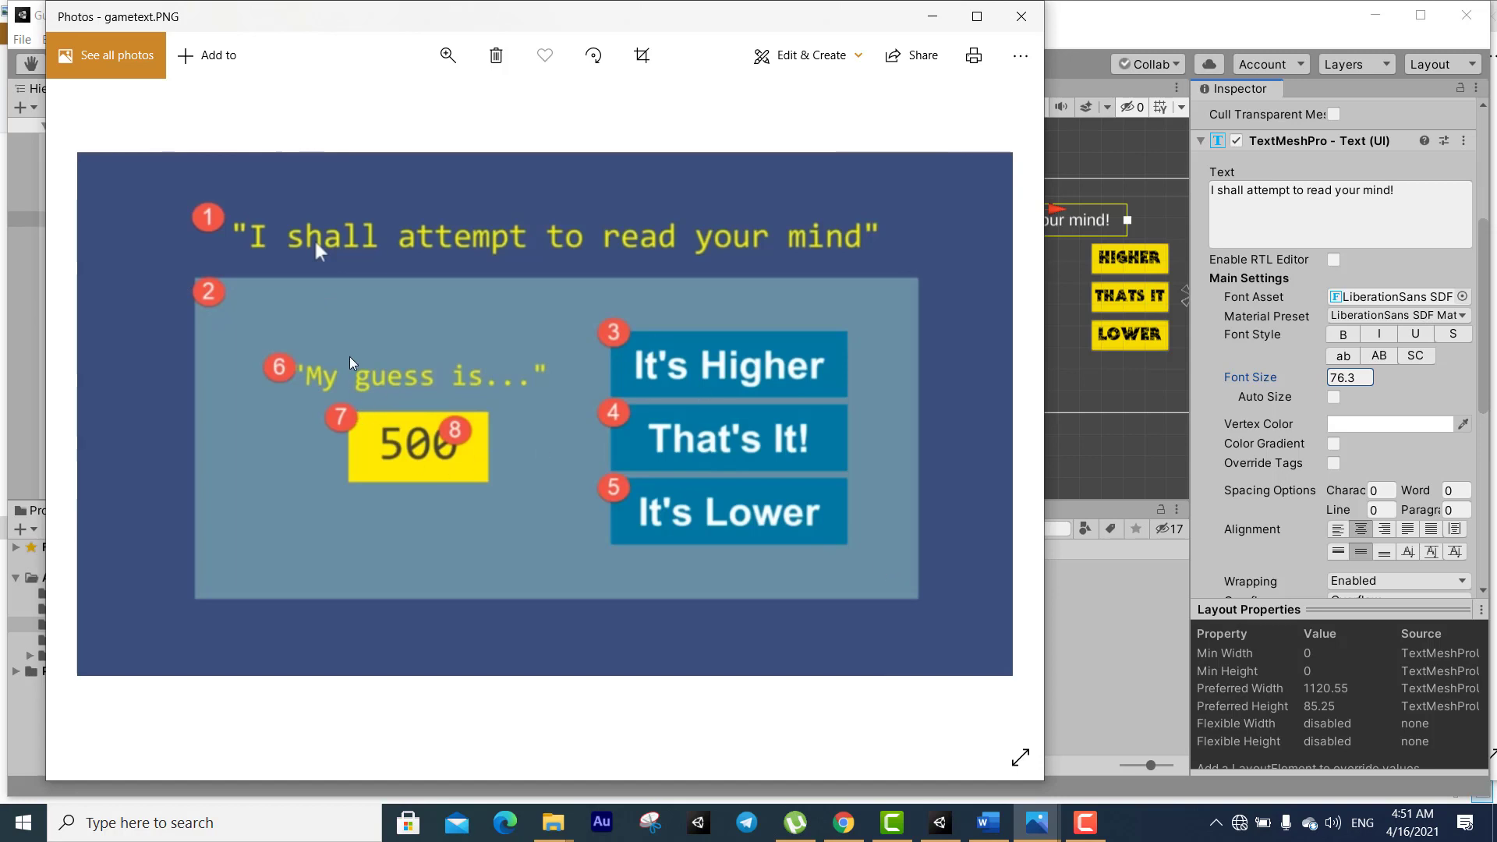
click(1189, 585)
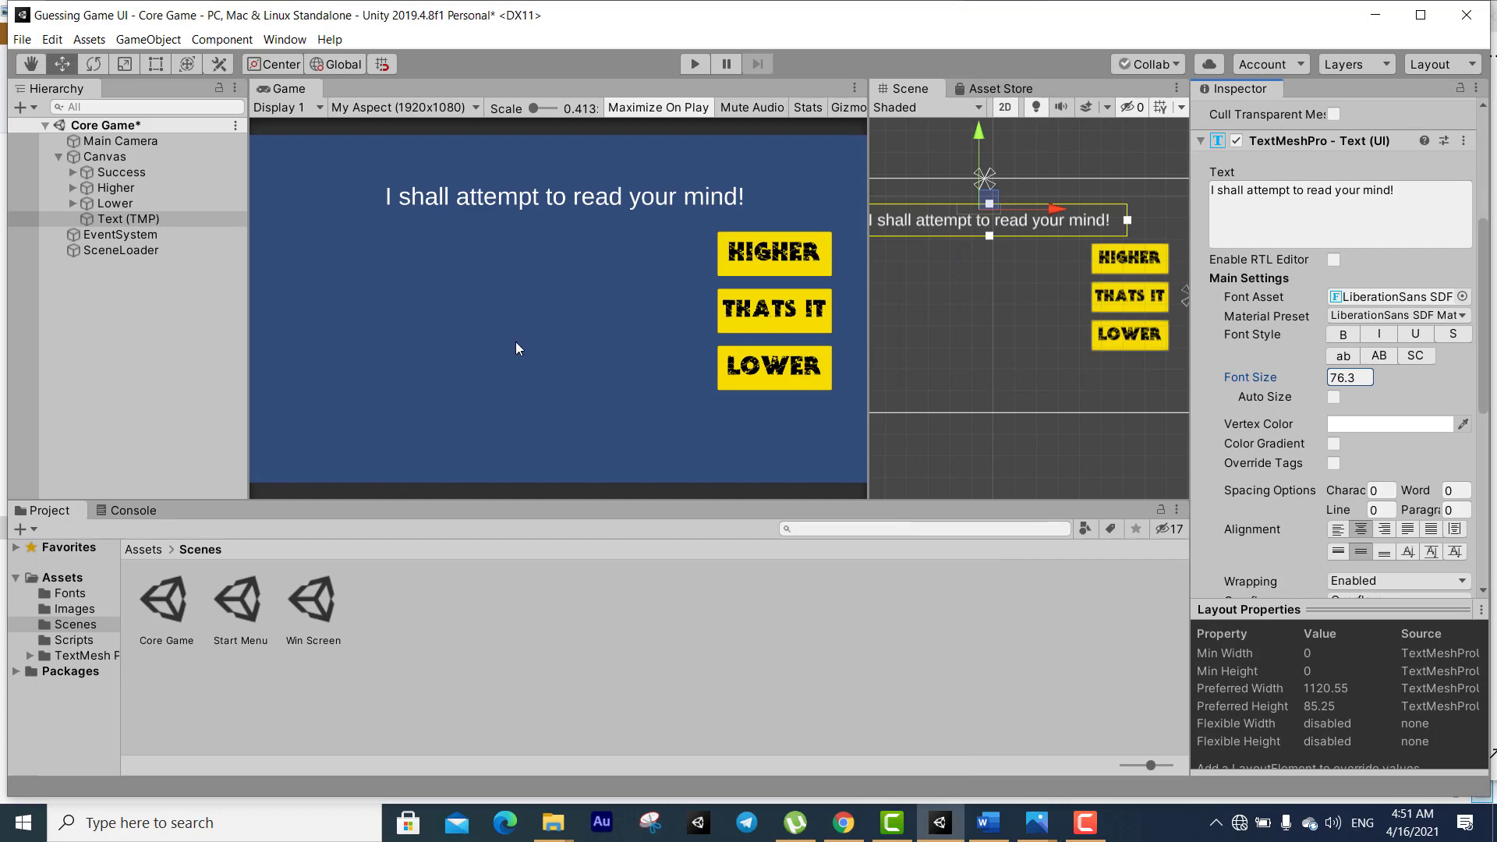
Add a new UI Image under the Canvas
right_click(97, 158)
mouse_move(226, 449)
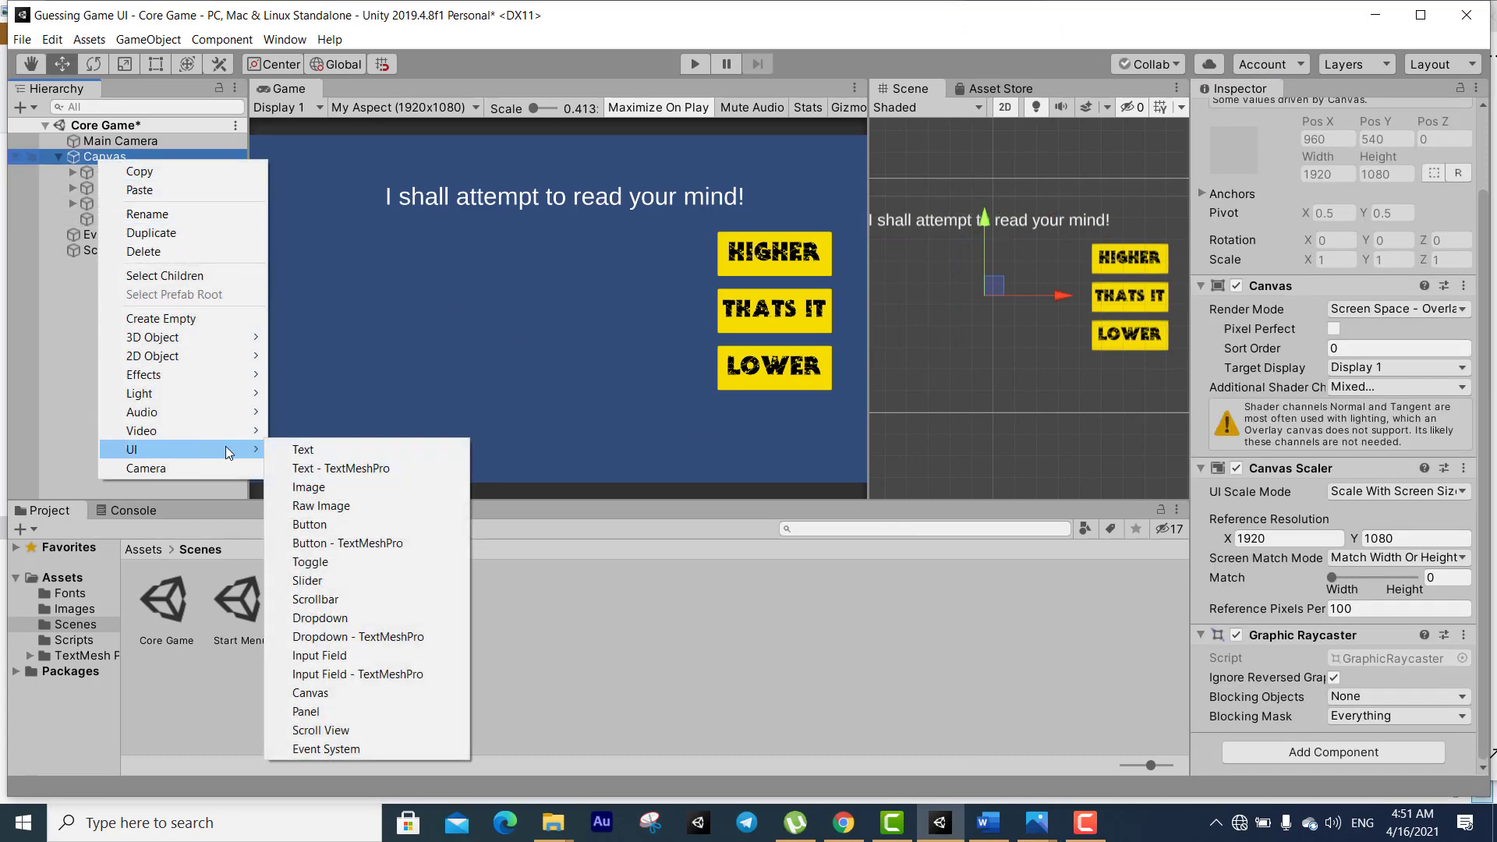
click(295, 487)
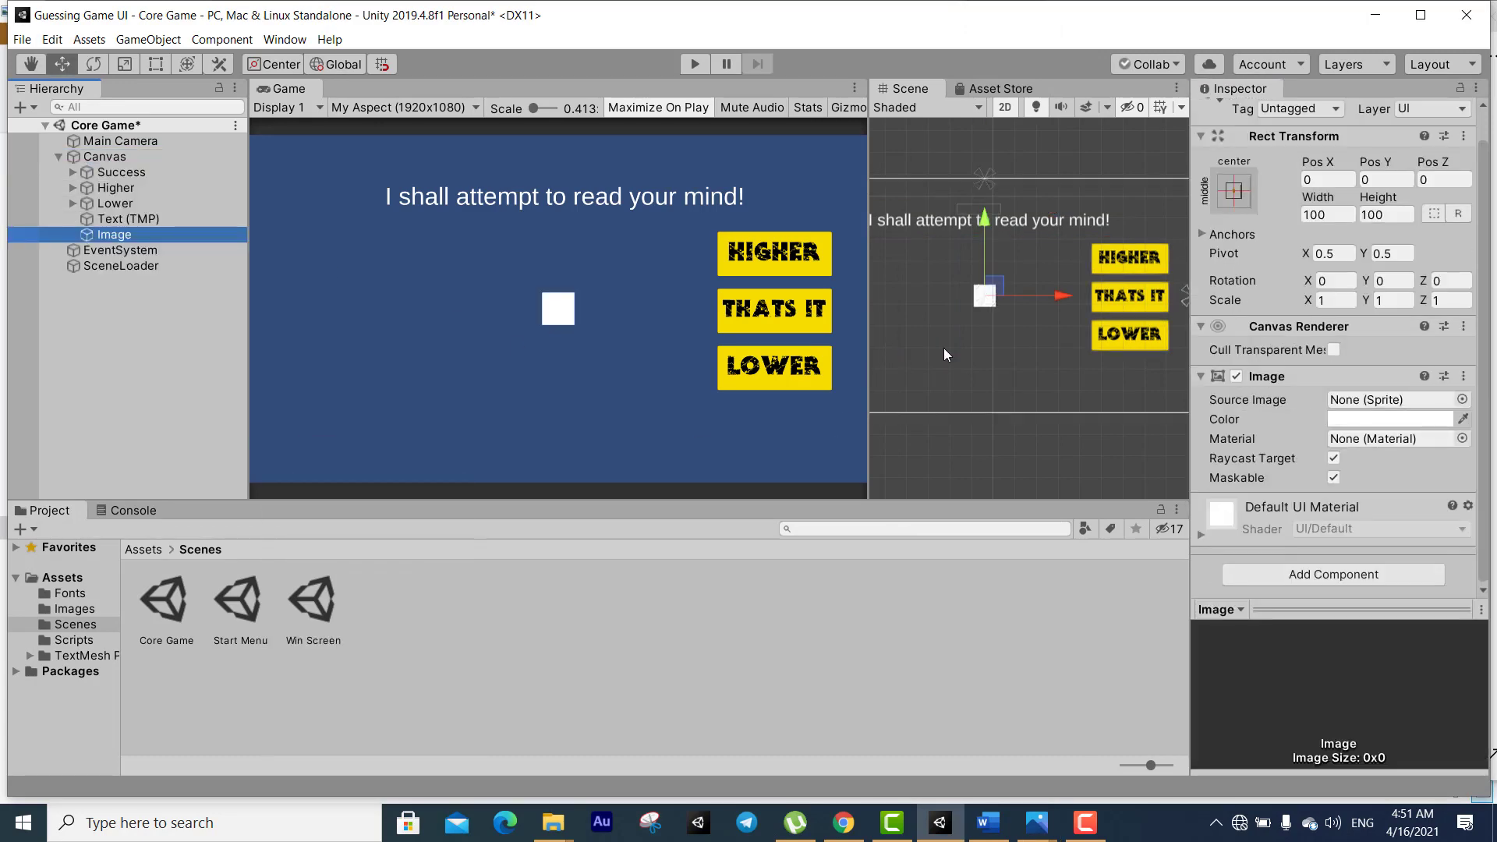
Resize the Image to about 1413.771 by 651.87, filling the area below the heading
drag(868, 330, 511, 328)
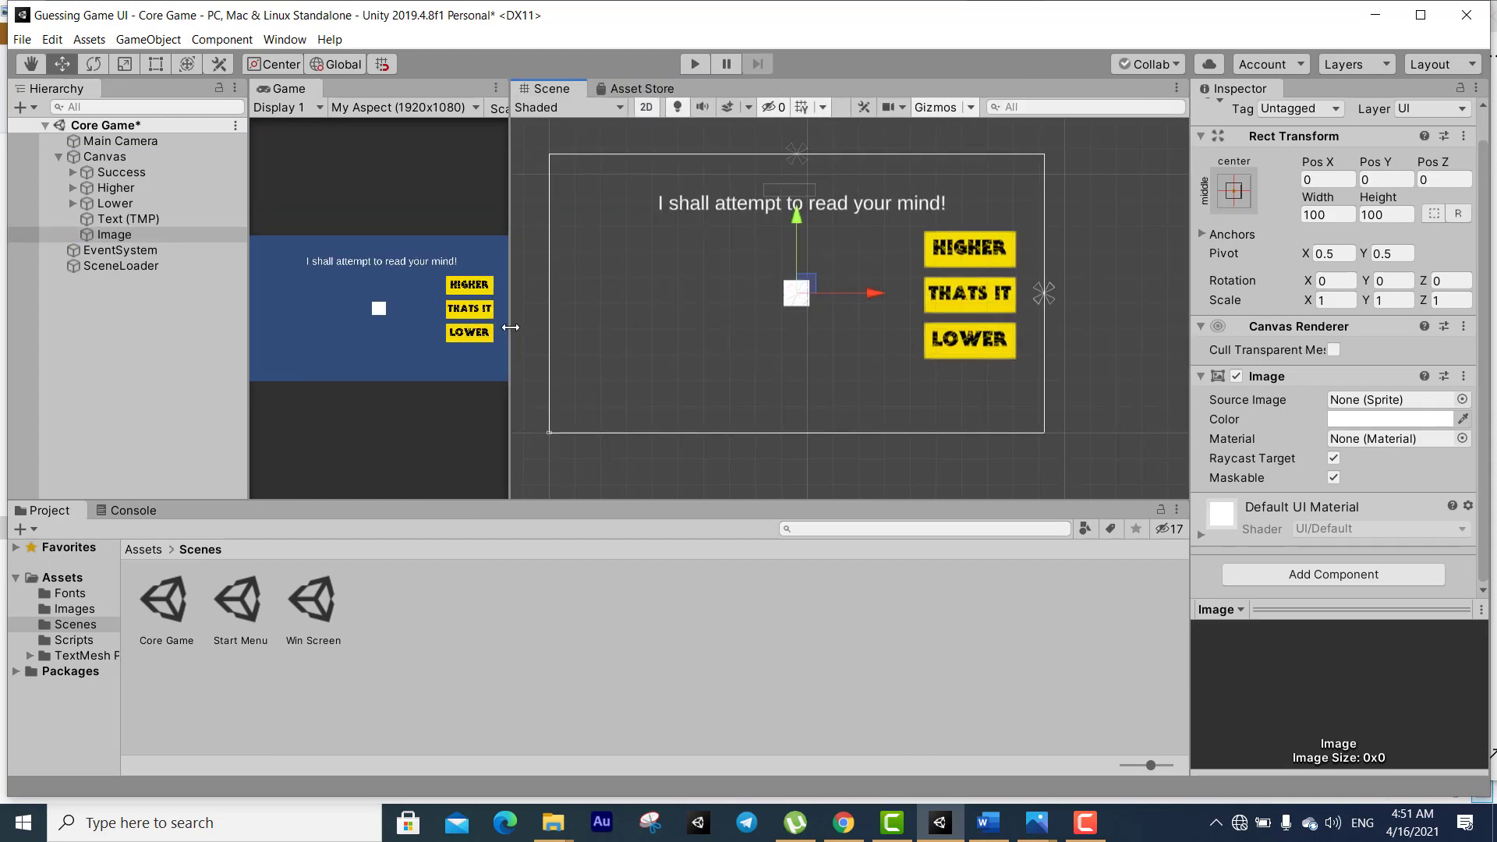
scroll(820, 335, up, 1)
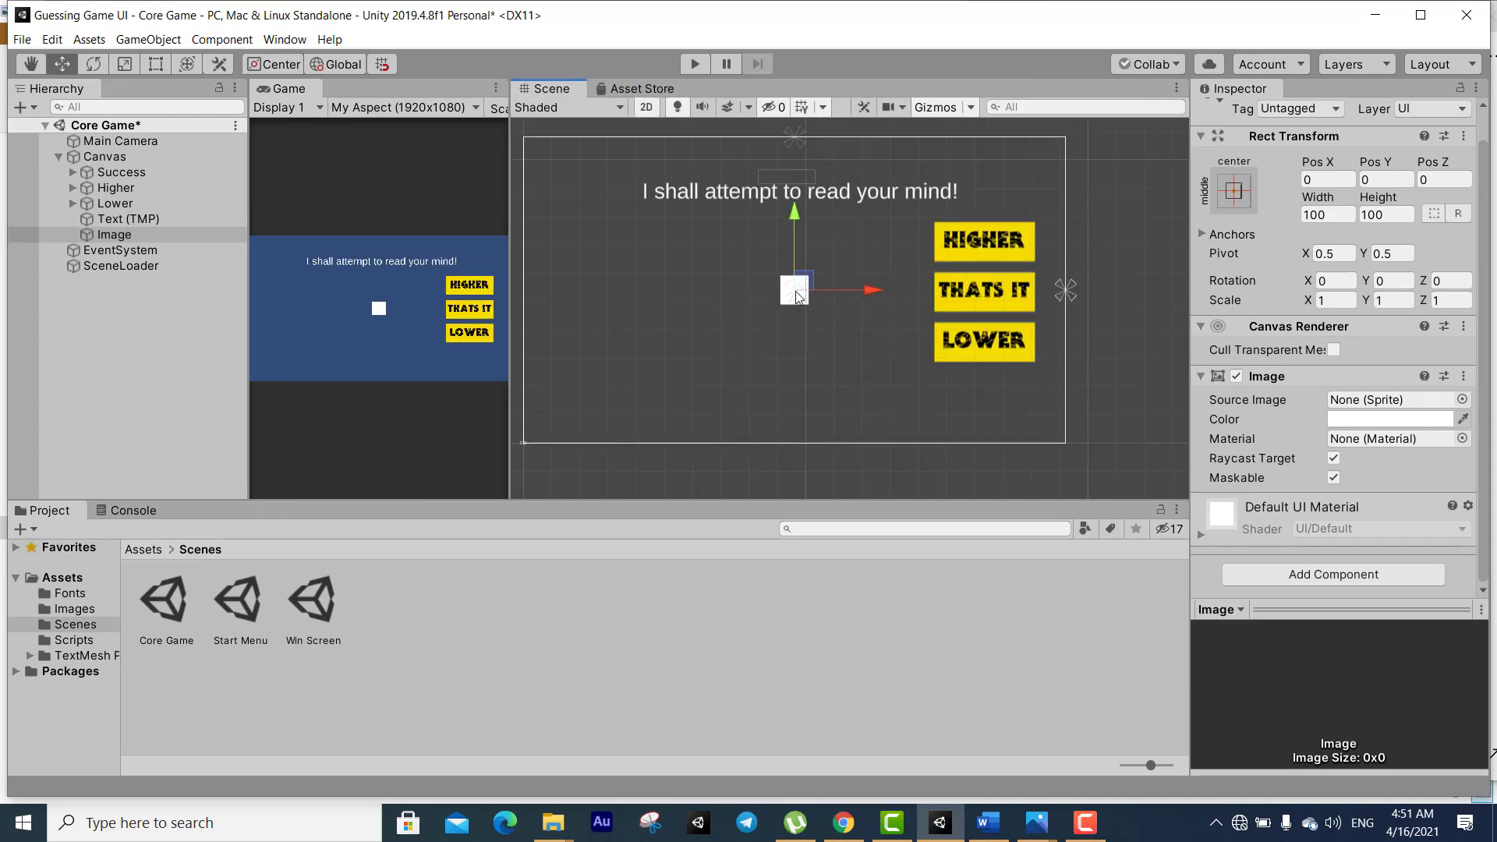
click(160, 63)
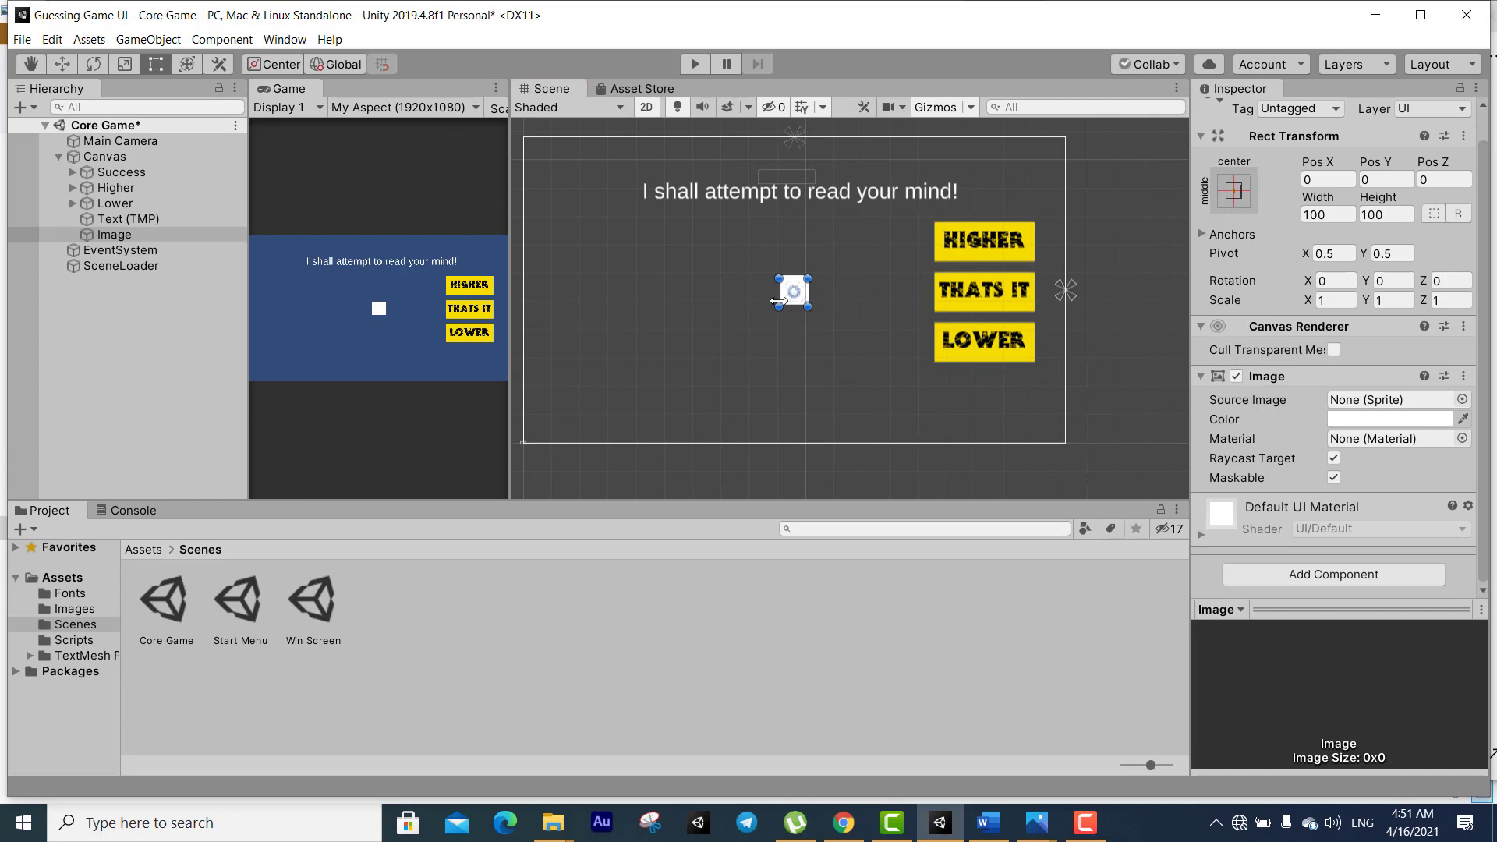
drag(778, 302, 671, 372)
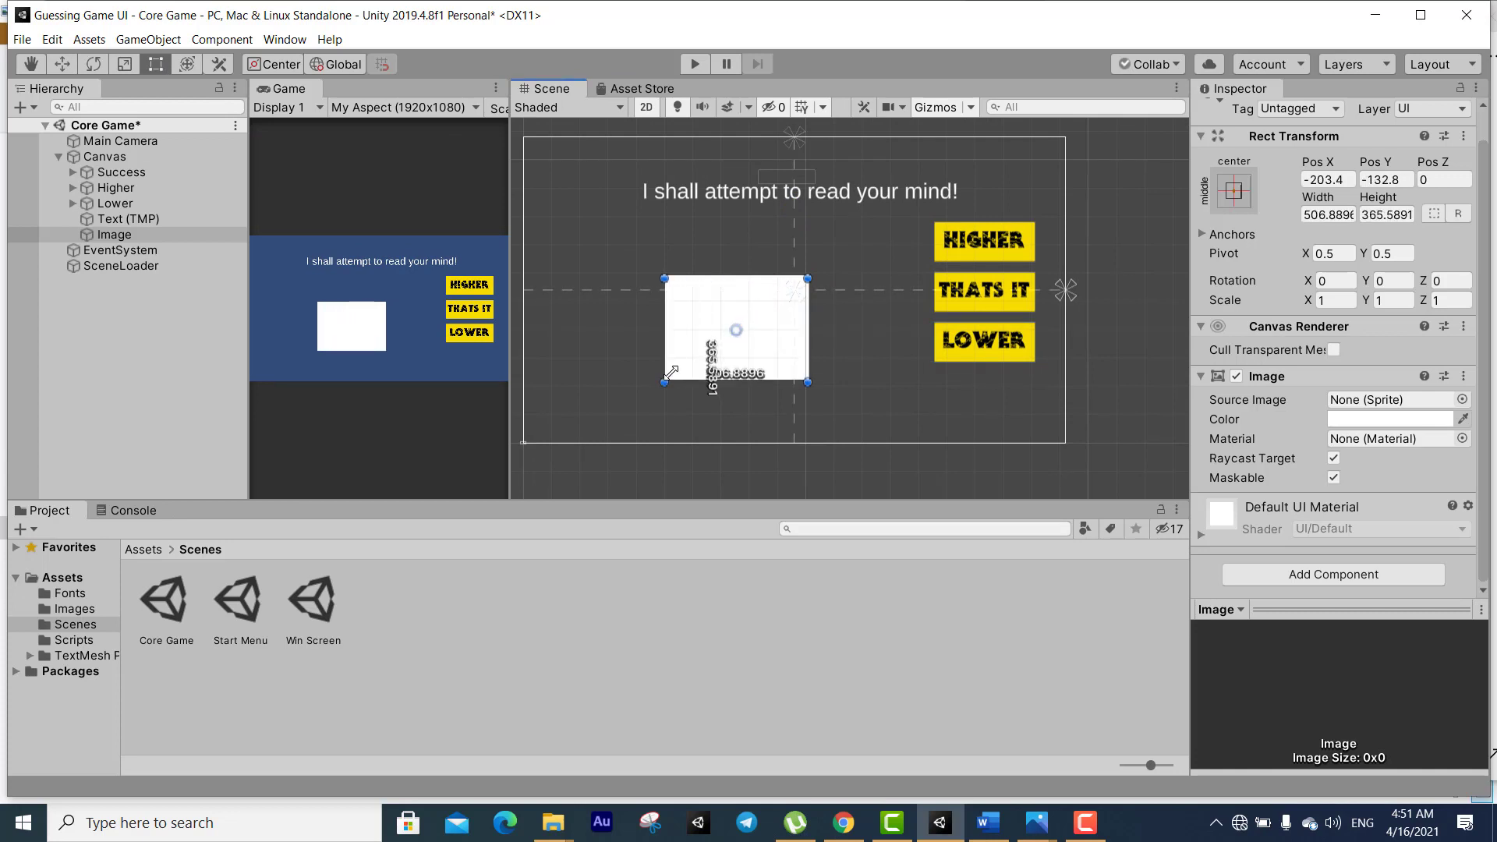
drag(806, 277, 990, 218)
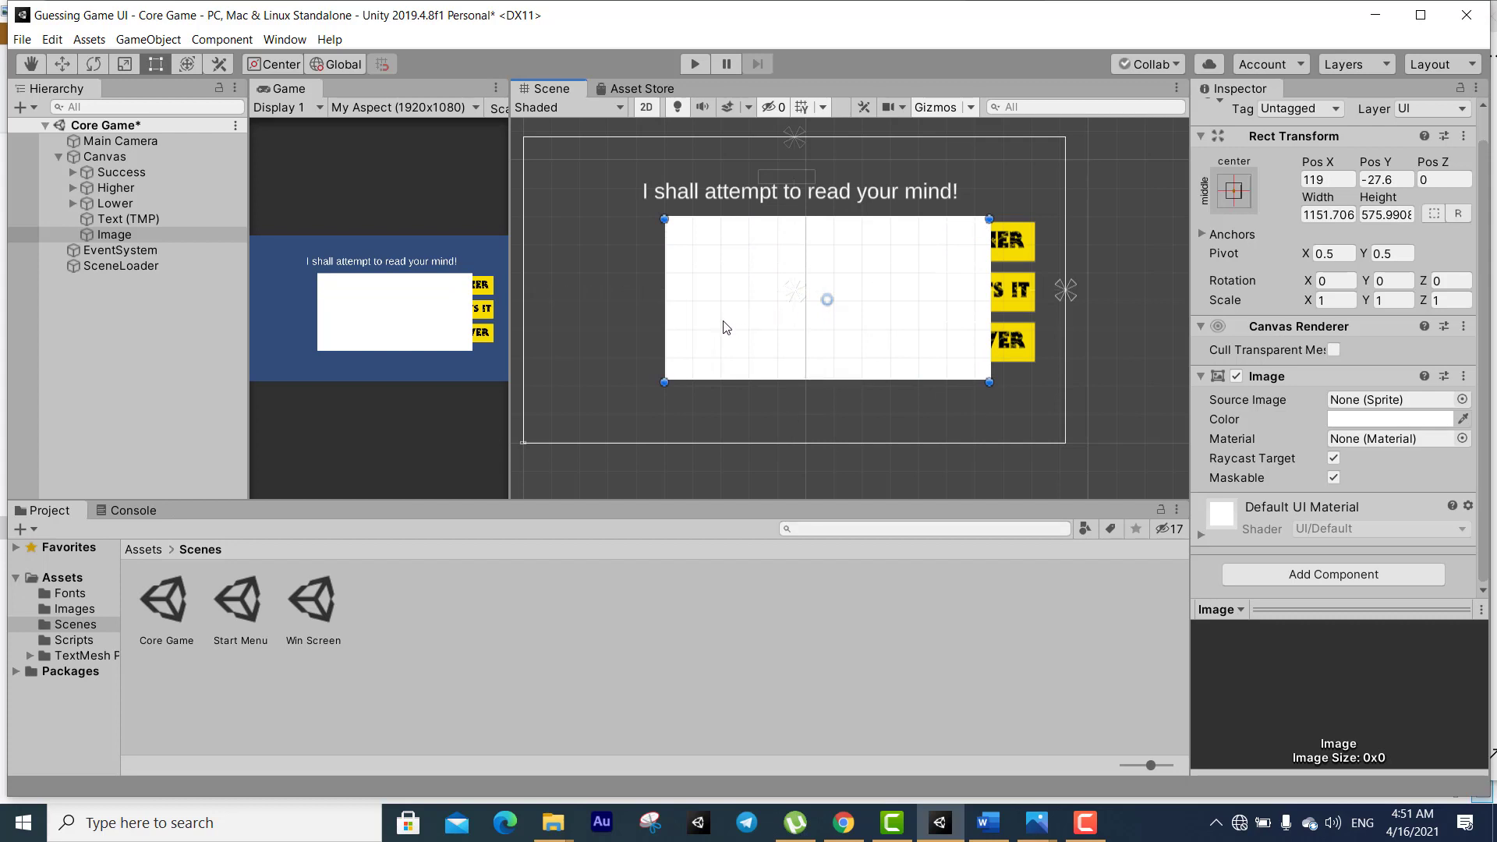
mouse_move(661, 374)
mouse_down()
mouse_move(595, 380)
mouse_move(593, 407)
mouse_up()
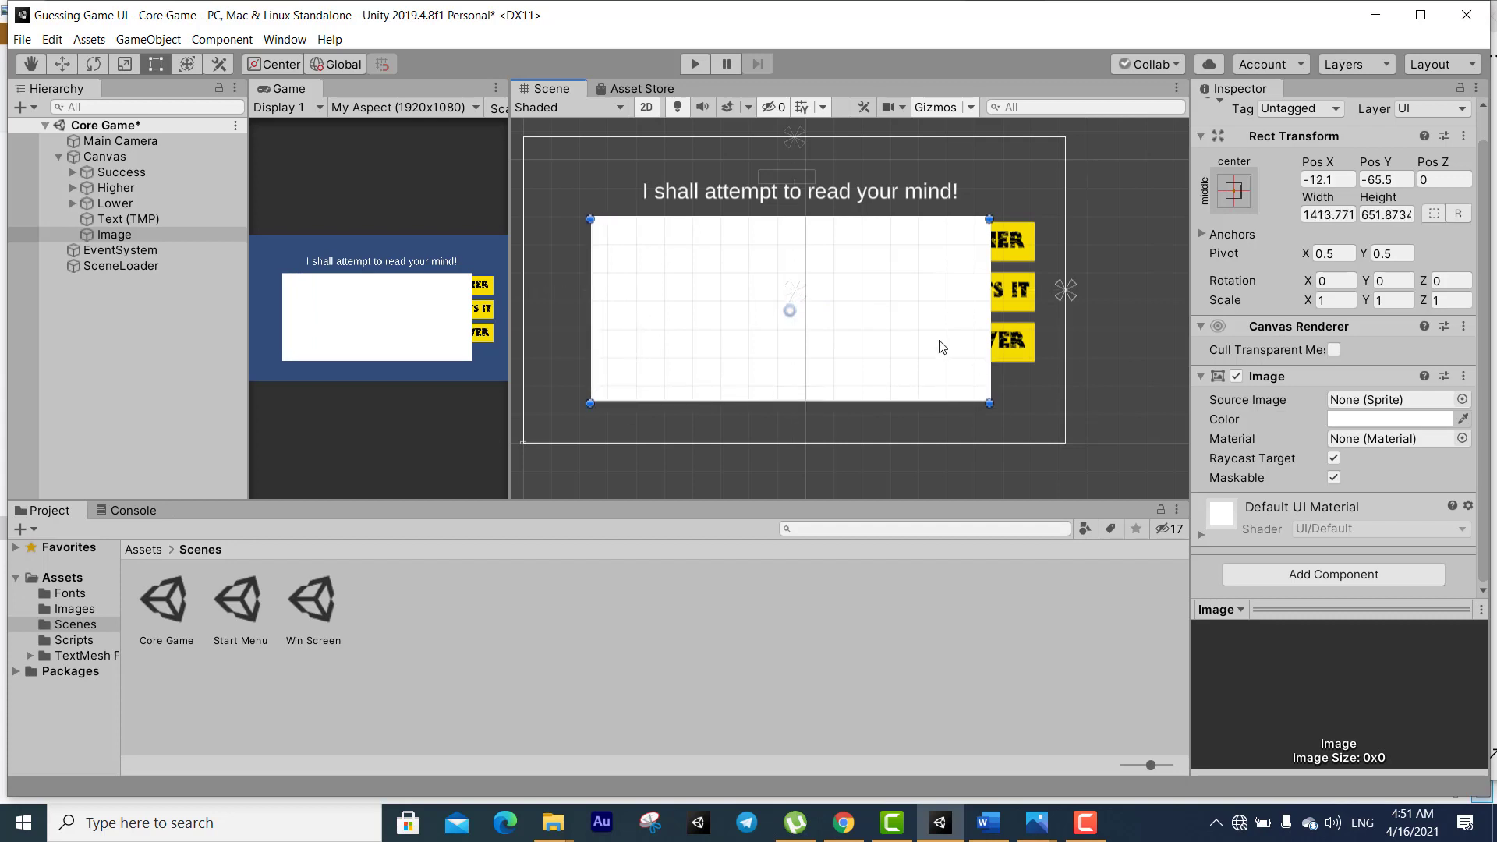
drag(941, 347, 951, 344)
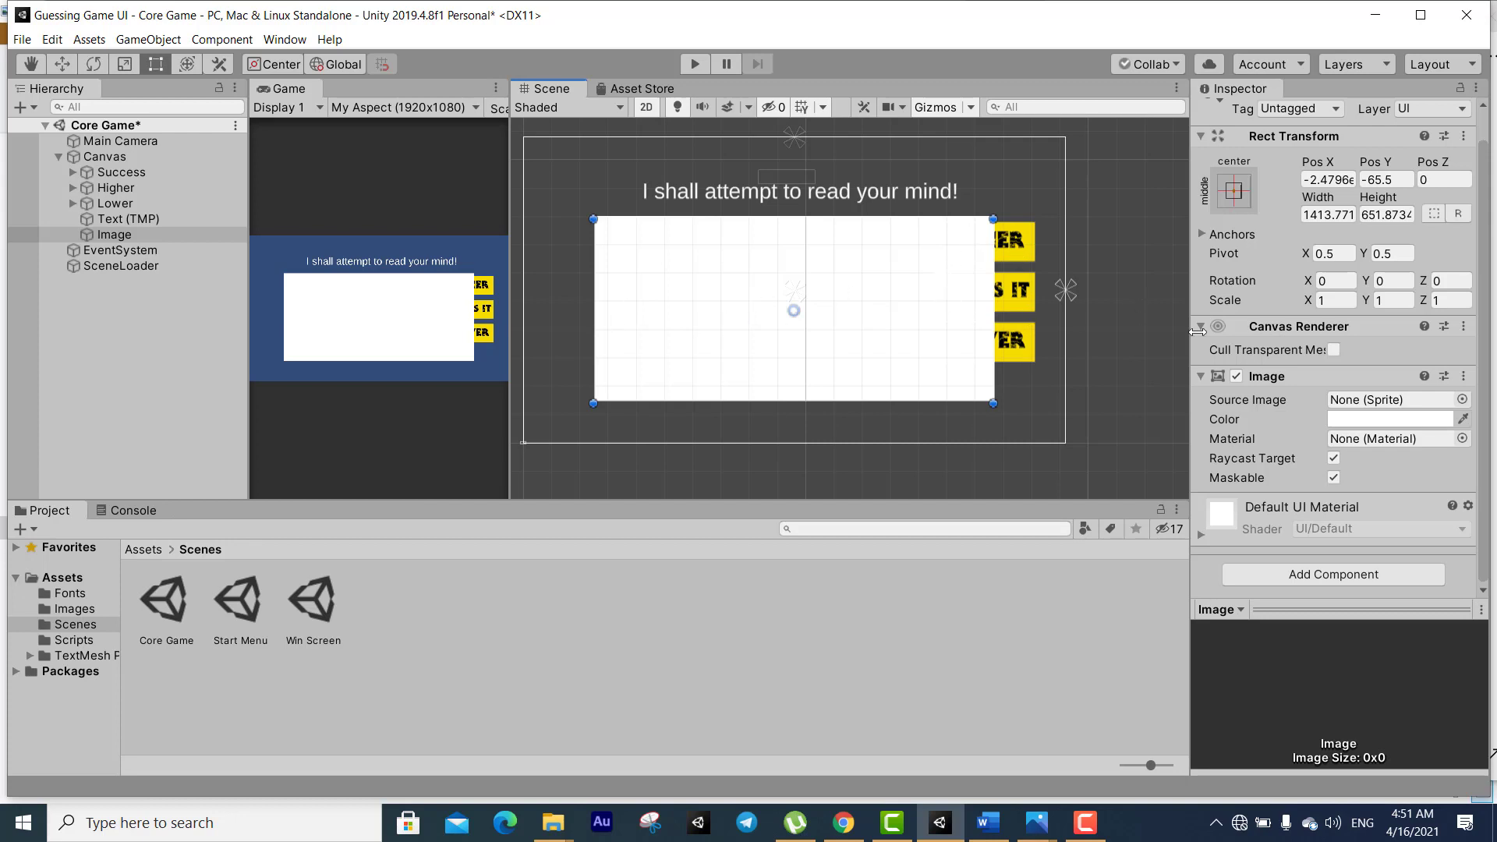
Tint the Image panel blue 4B94D4
click(1345, 418)
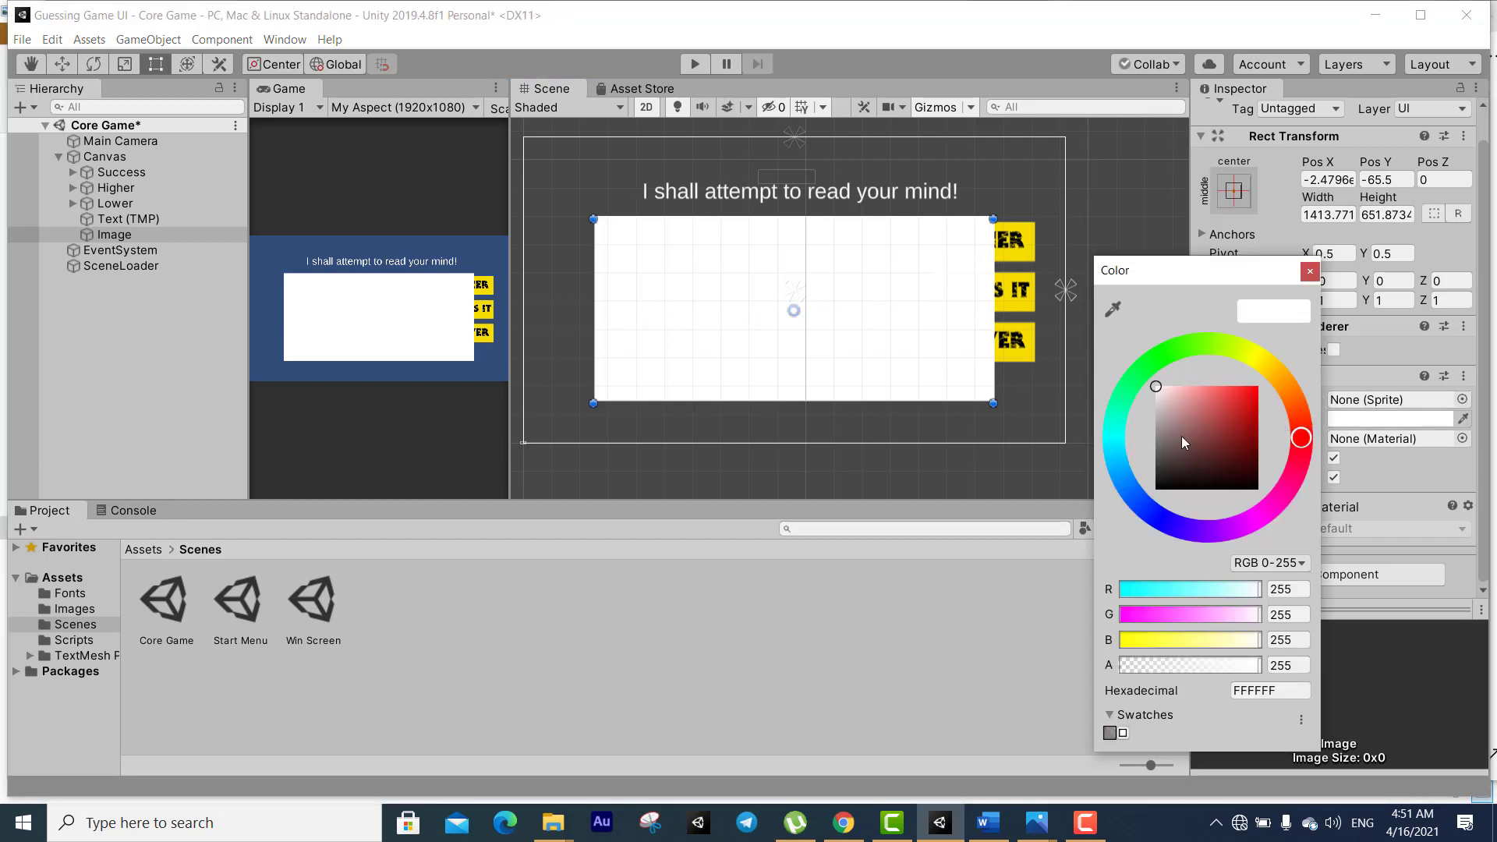
click(1114, 443)
drag(1182, 426, 1221, 403)
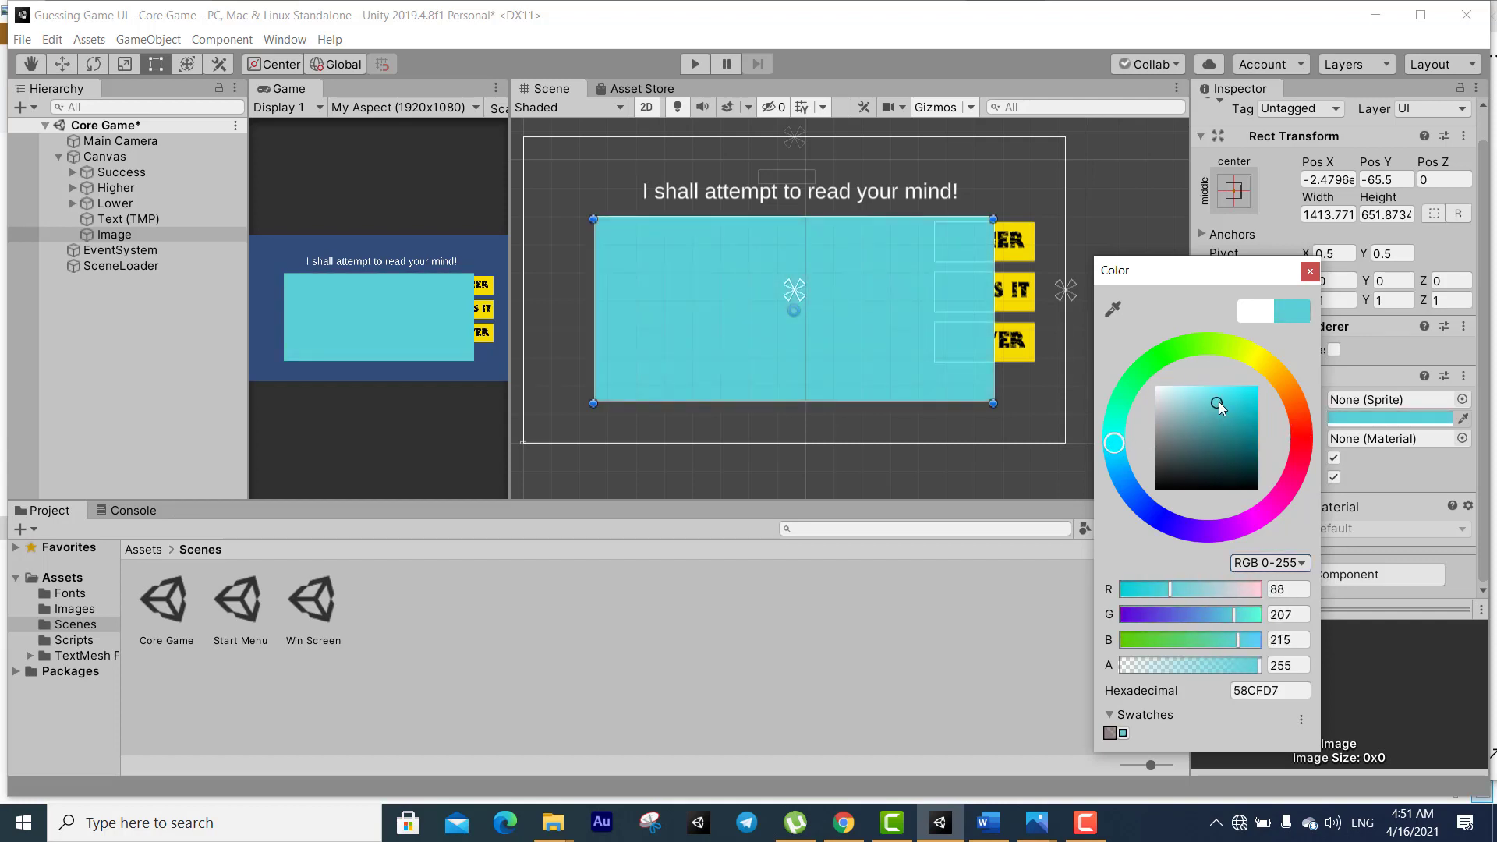
click(1131, 478)
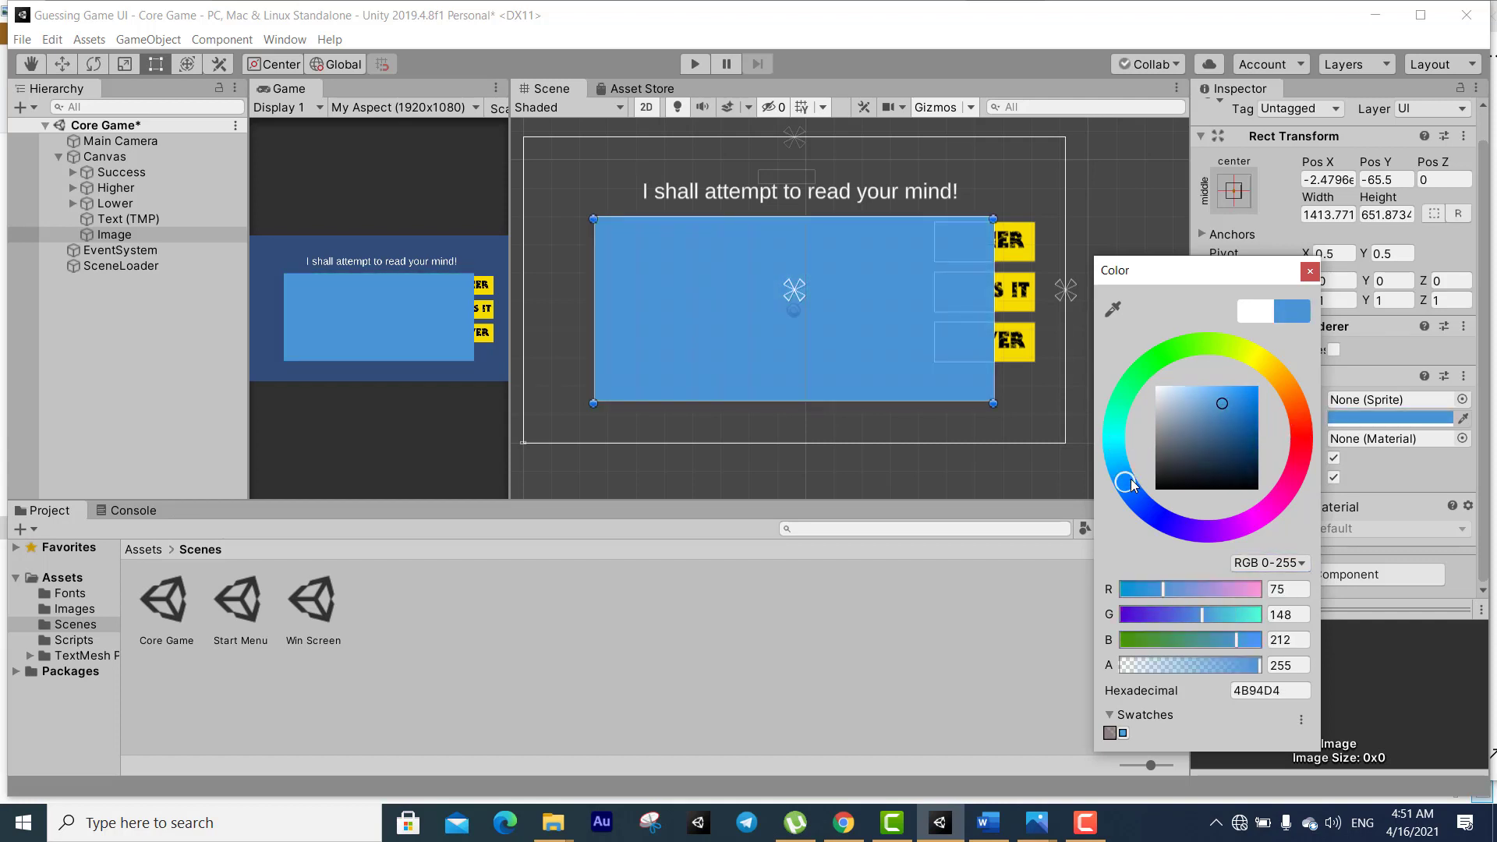
click(1310, 271)
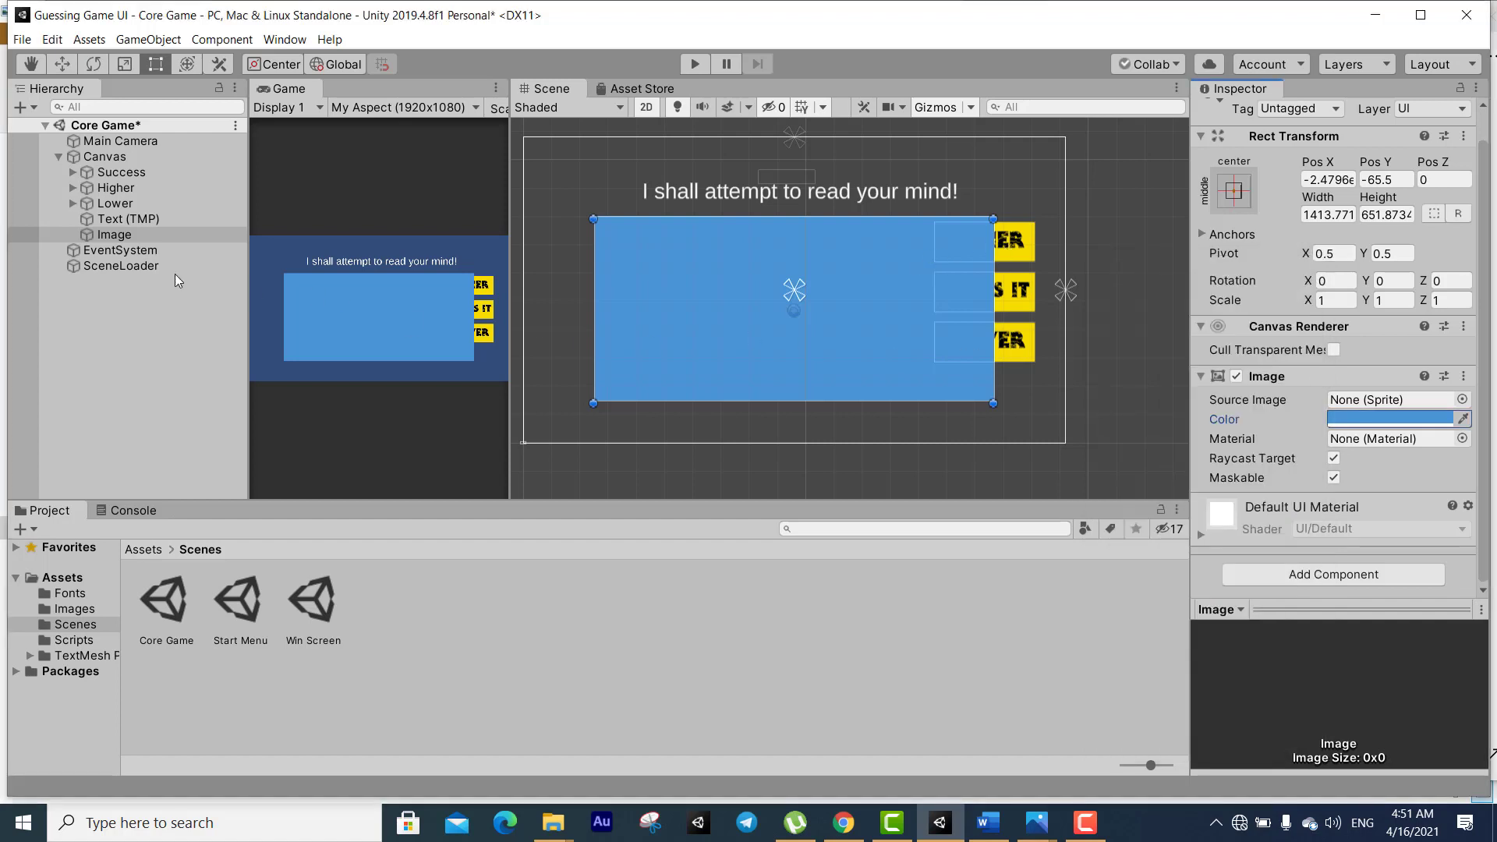
Rename the Image object to Background
click(129, 237)
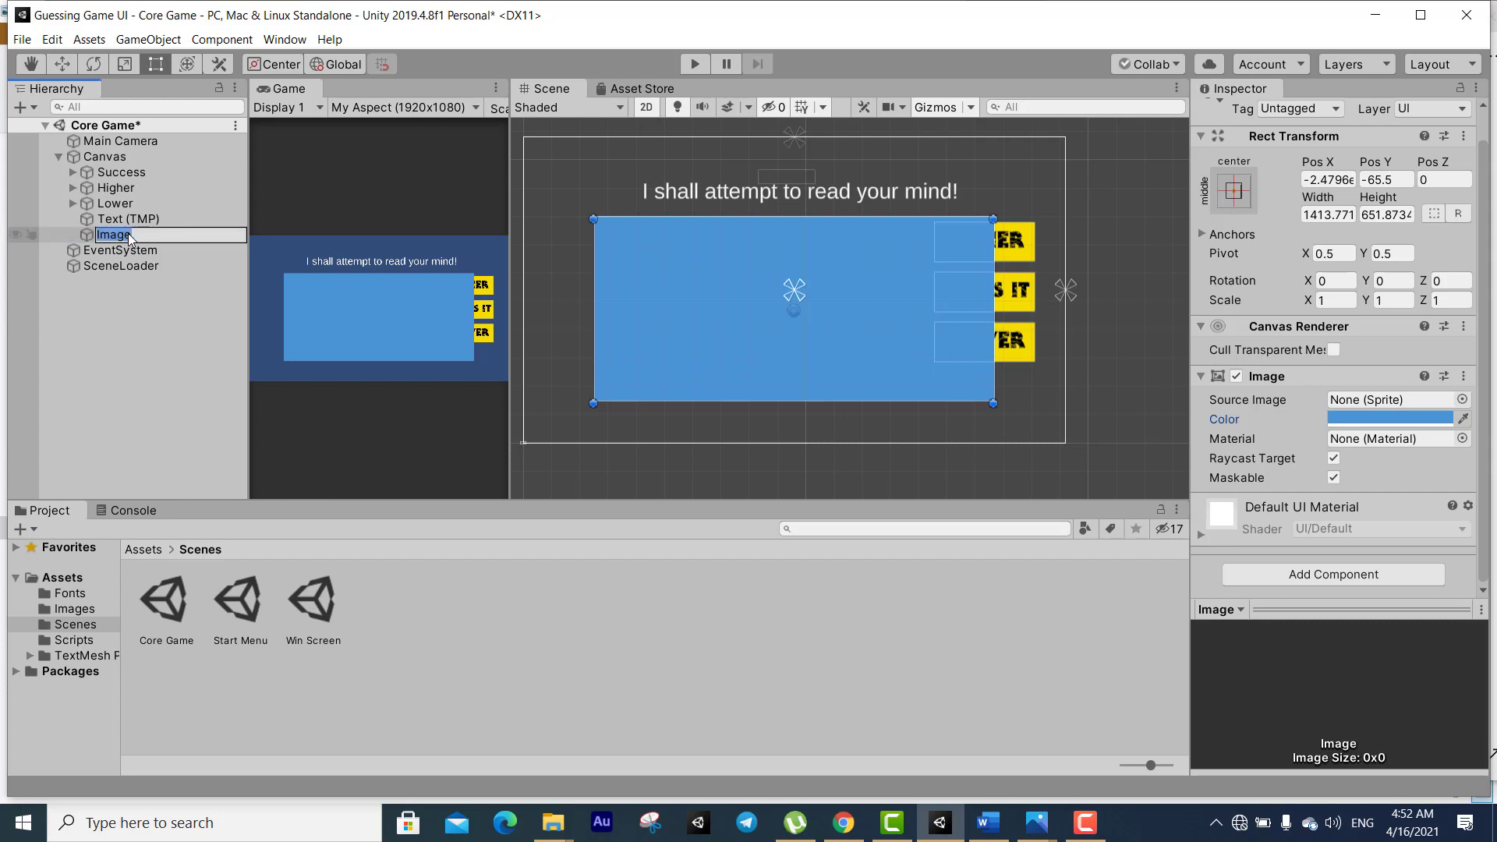
text(Back)
text(ground)
key(Return)
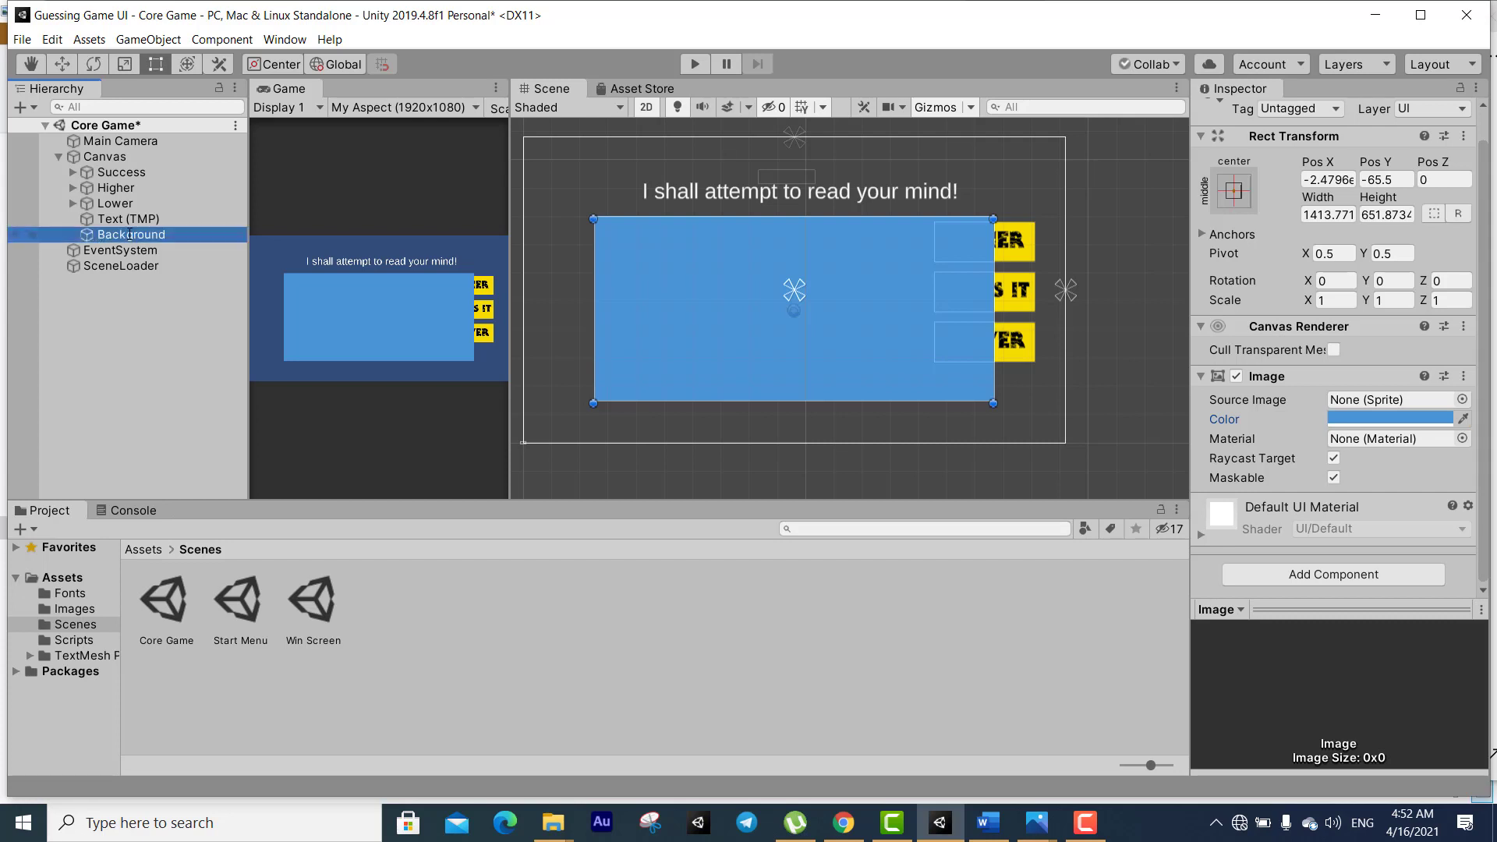
Move Background to the top of Canvas's children so the blue panel sits behind the buttons
drag(130, 235, 140, 172)
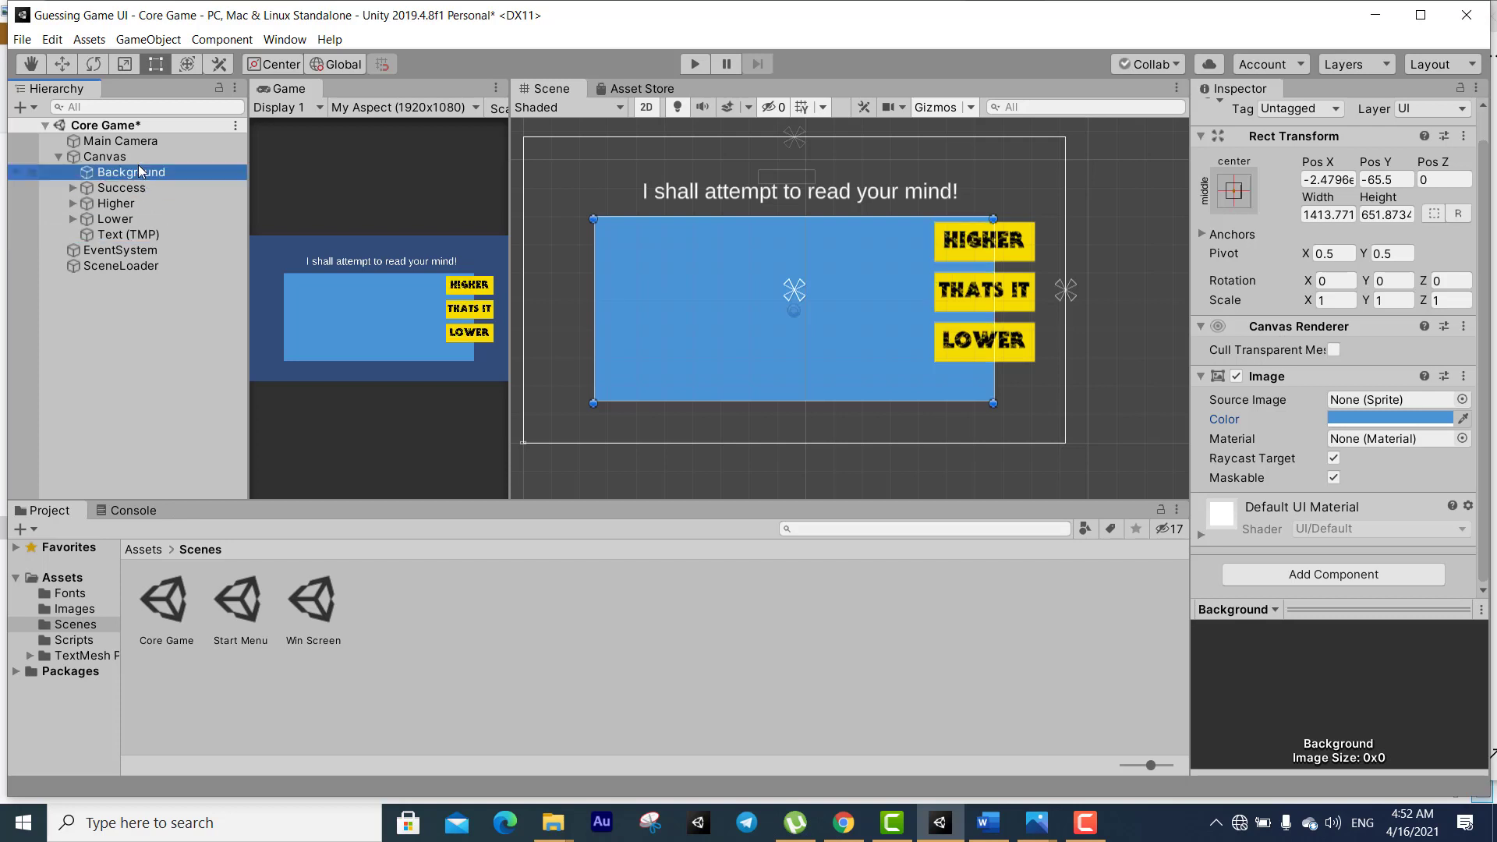
click(971, 244)
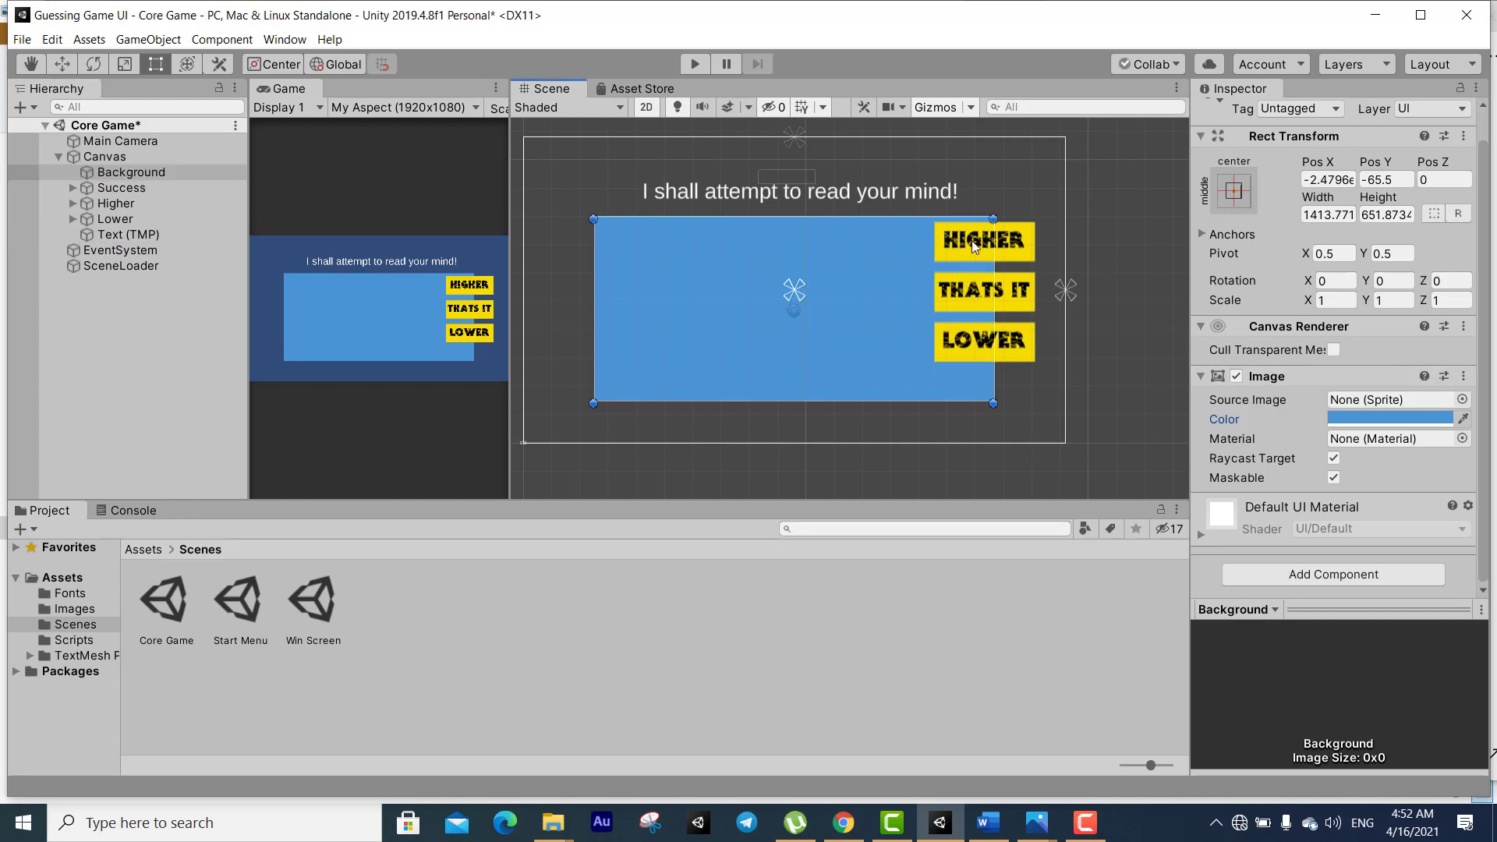
click(976, 251)
shift+click(996, 301)
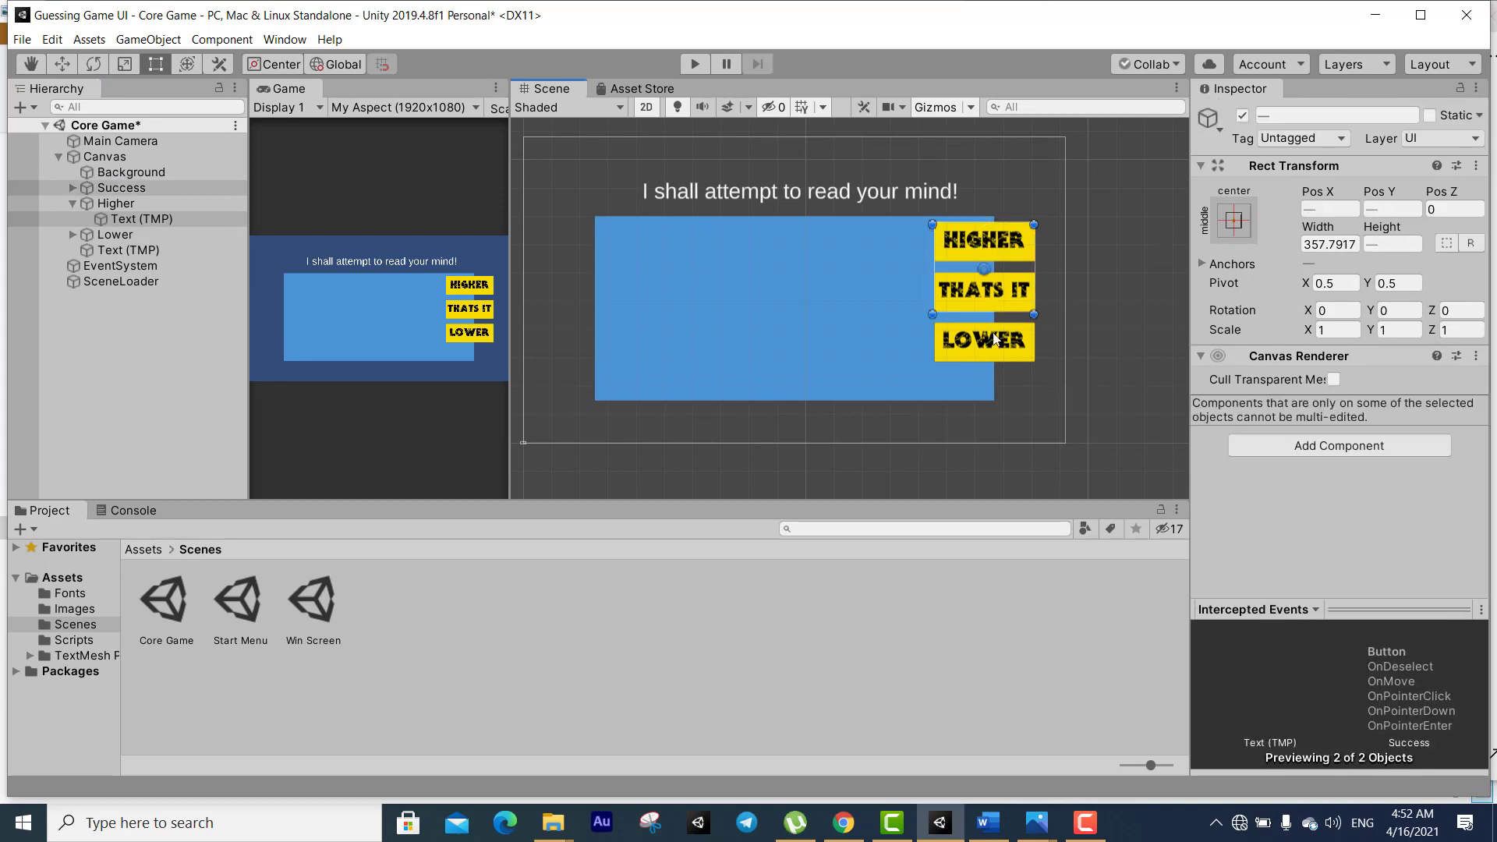
shift+click(992, 358)
drag(1017, 343, 960, 354)
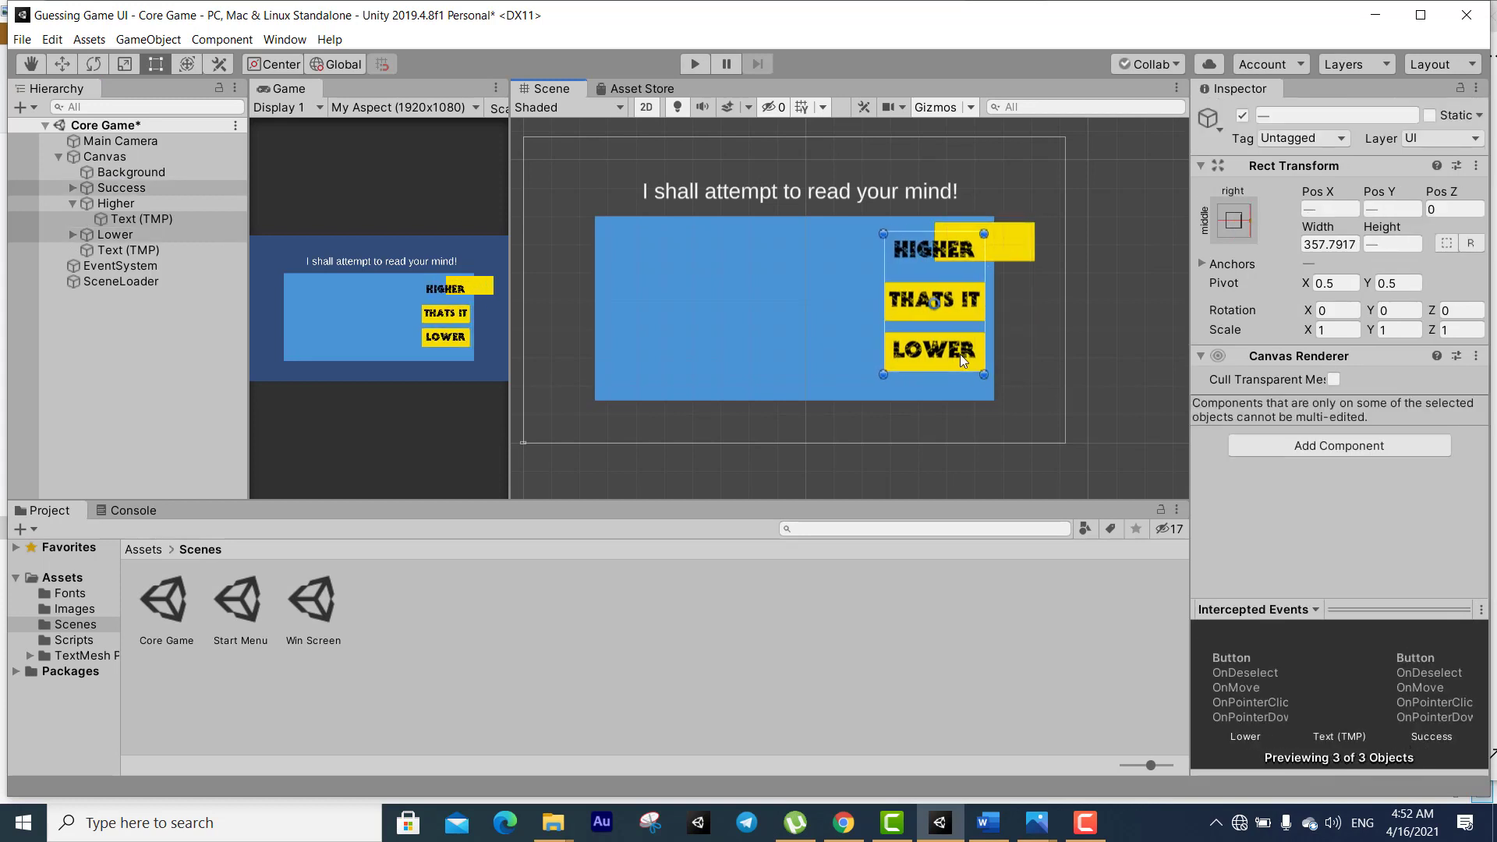
key(ctrl+z)
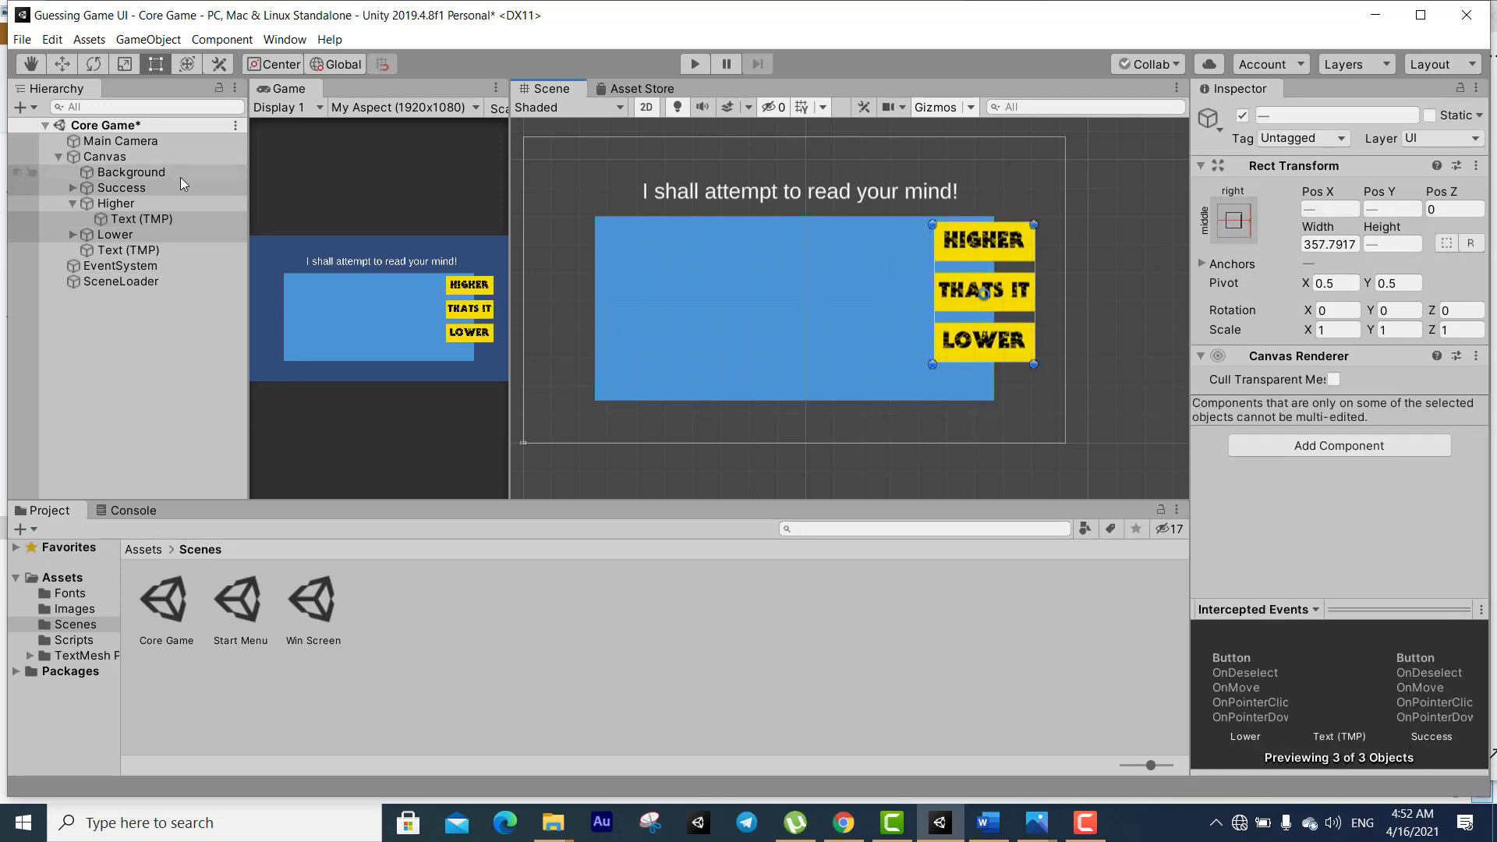
Select Success, Higher and Lower together and move them left and down onto the panel's right side
click(181, 174)
click(73, 204)
click(115, 203)
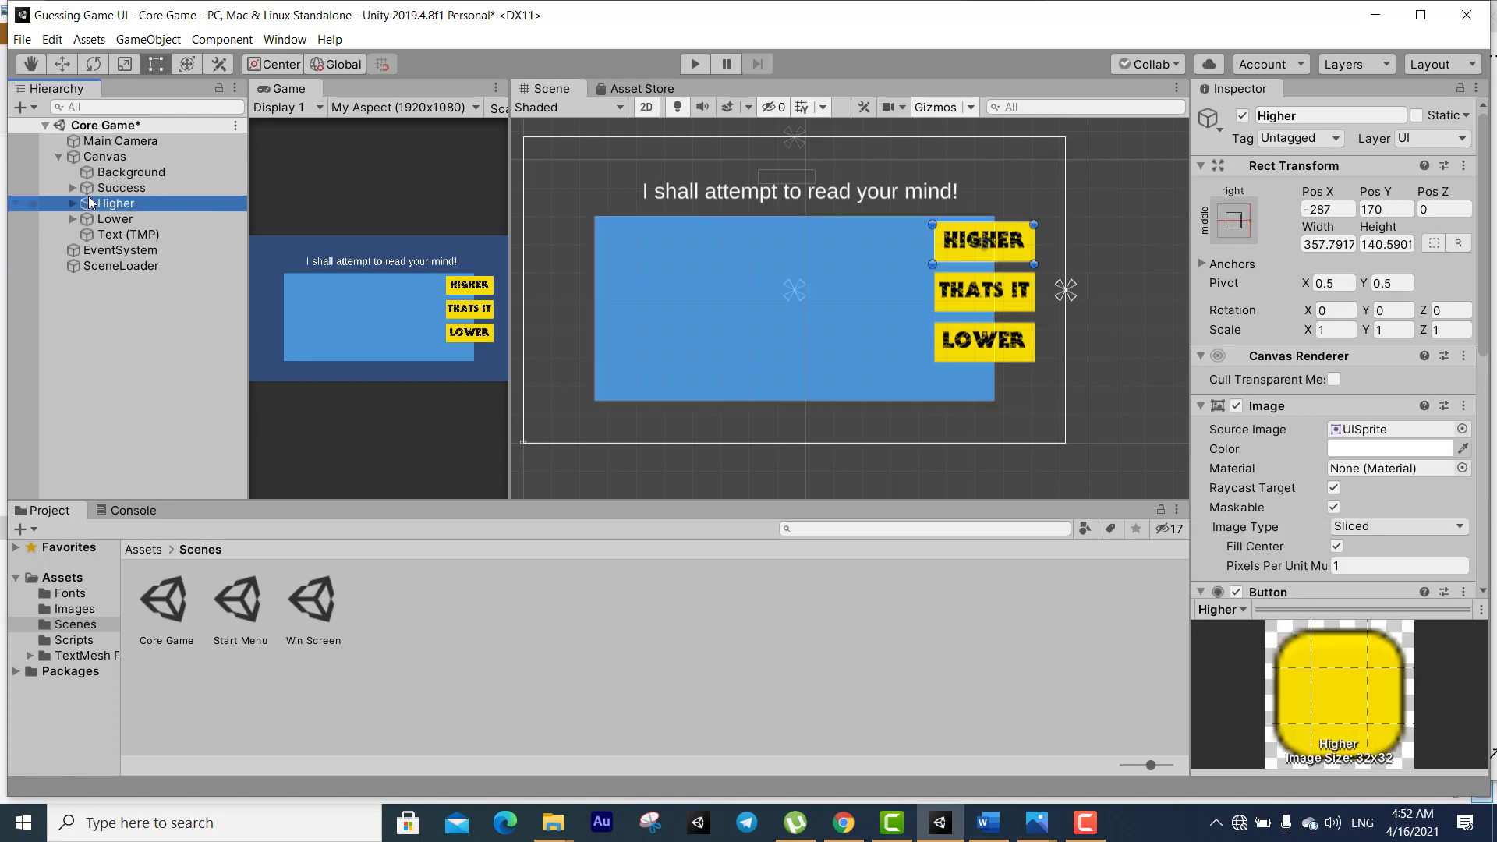
click(195, 188)
shift+click(234, 220)
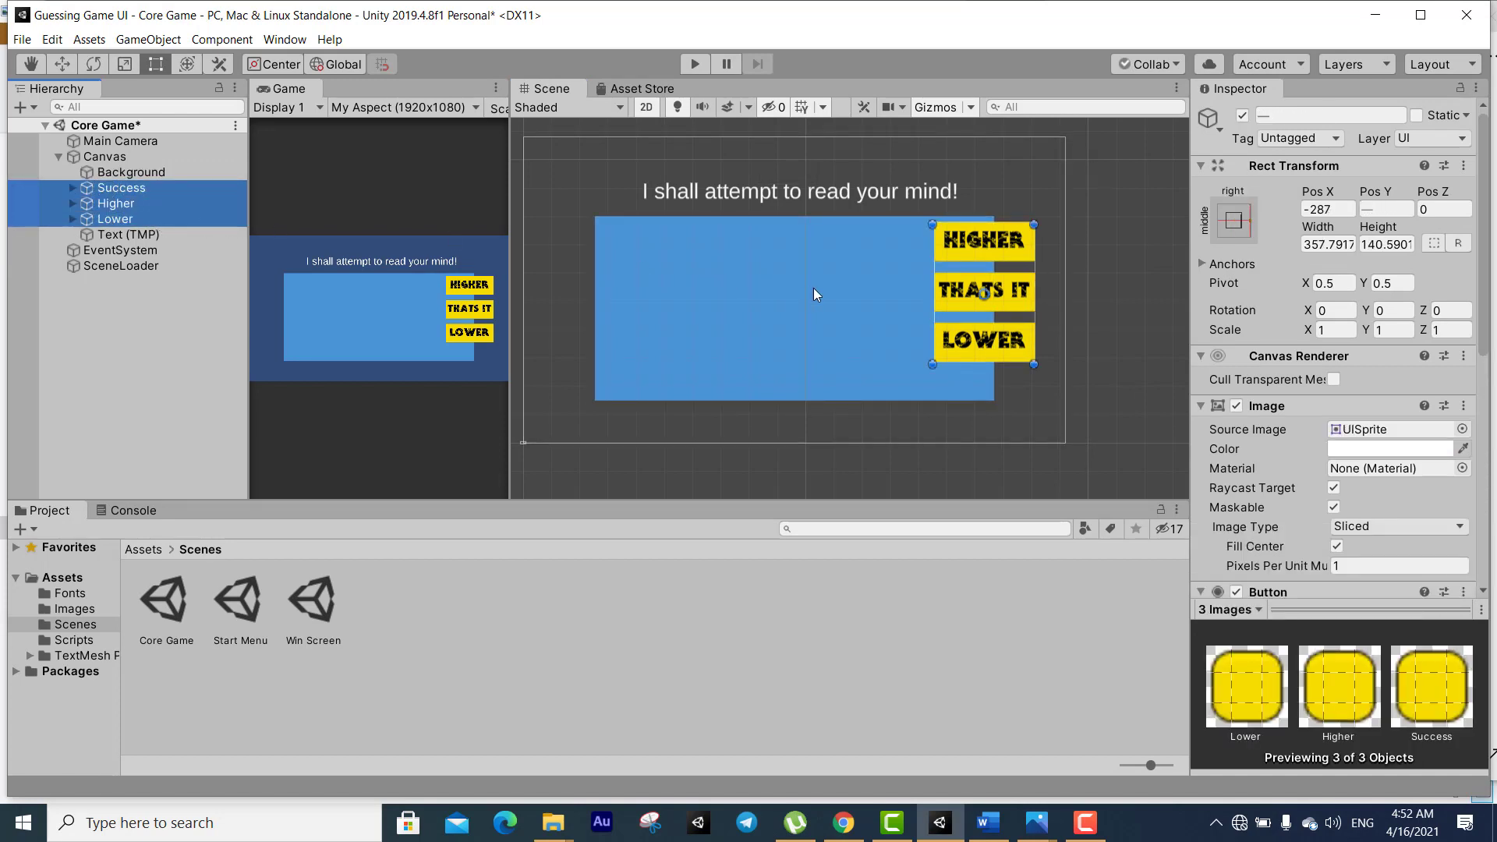
key(w)
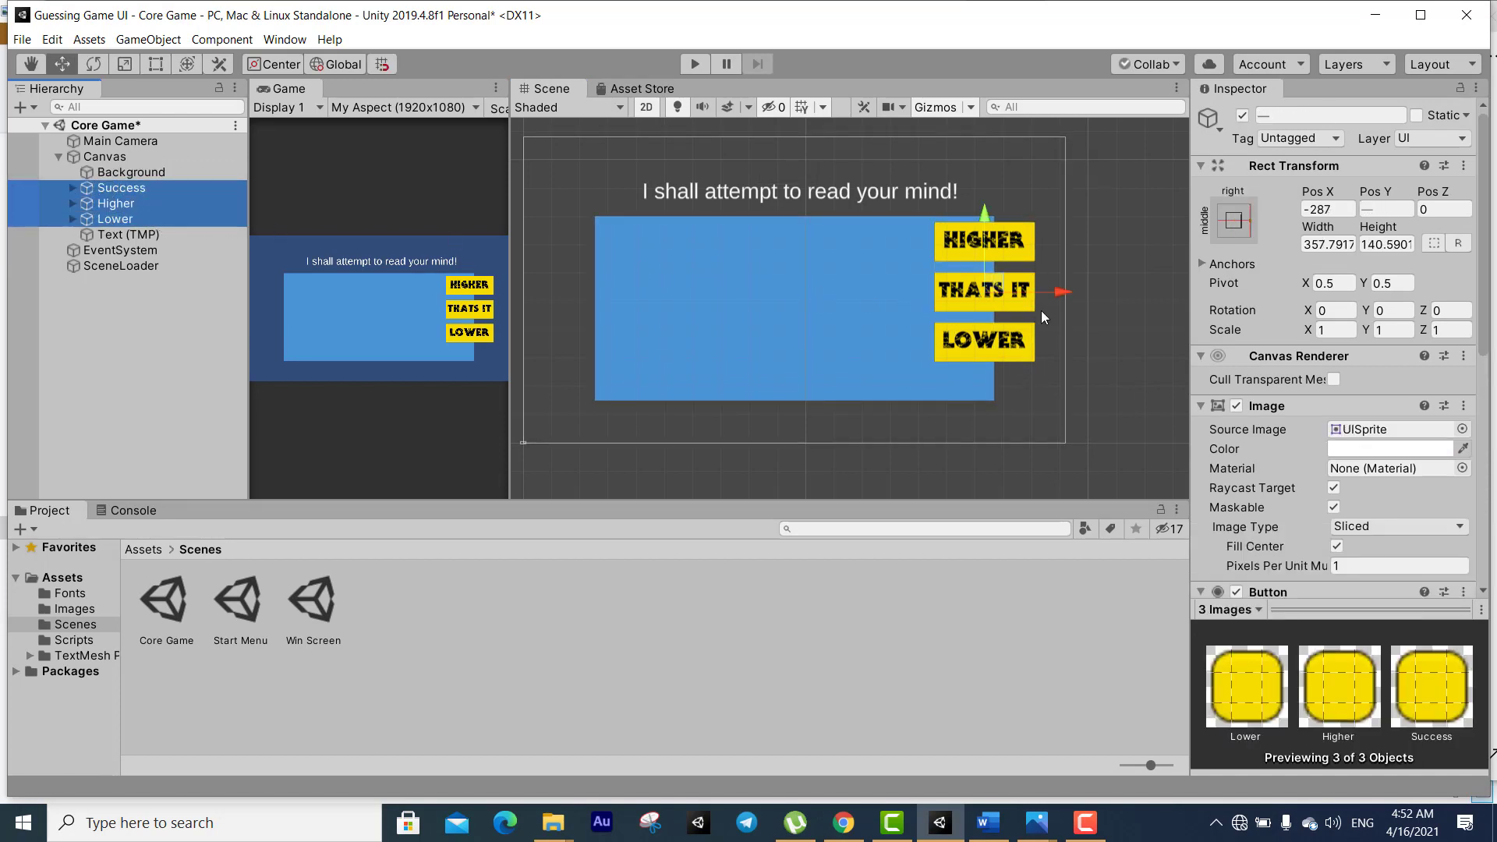
drag(1062, 293, 1015, 293)
drag(938, 209, 933, 226)
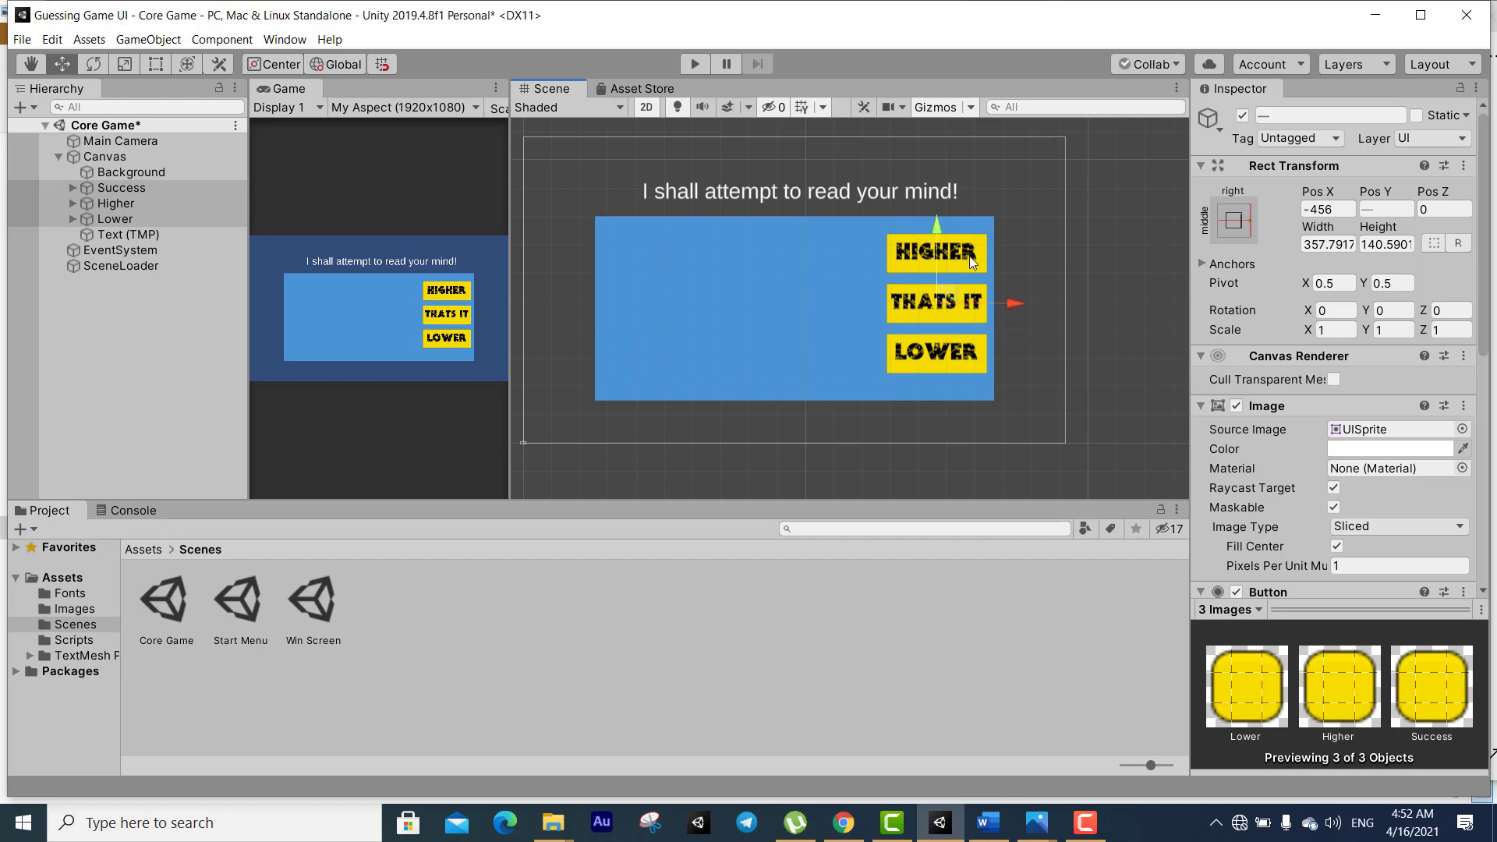
drag(1015, 310, 1004, 310)
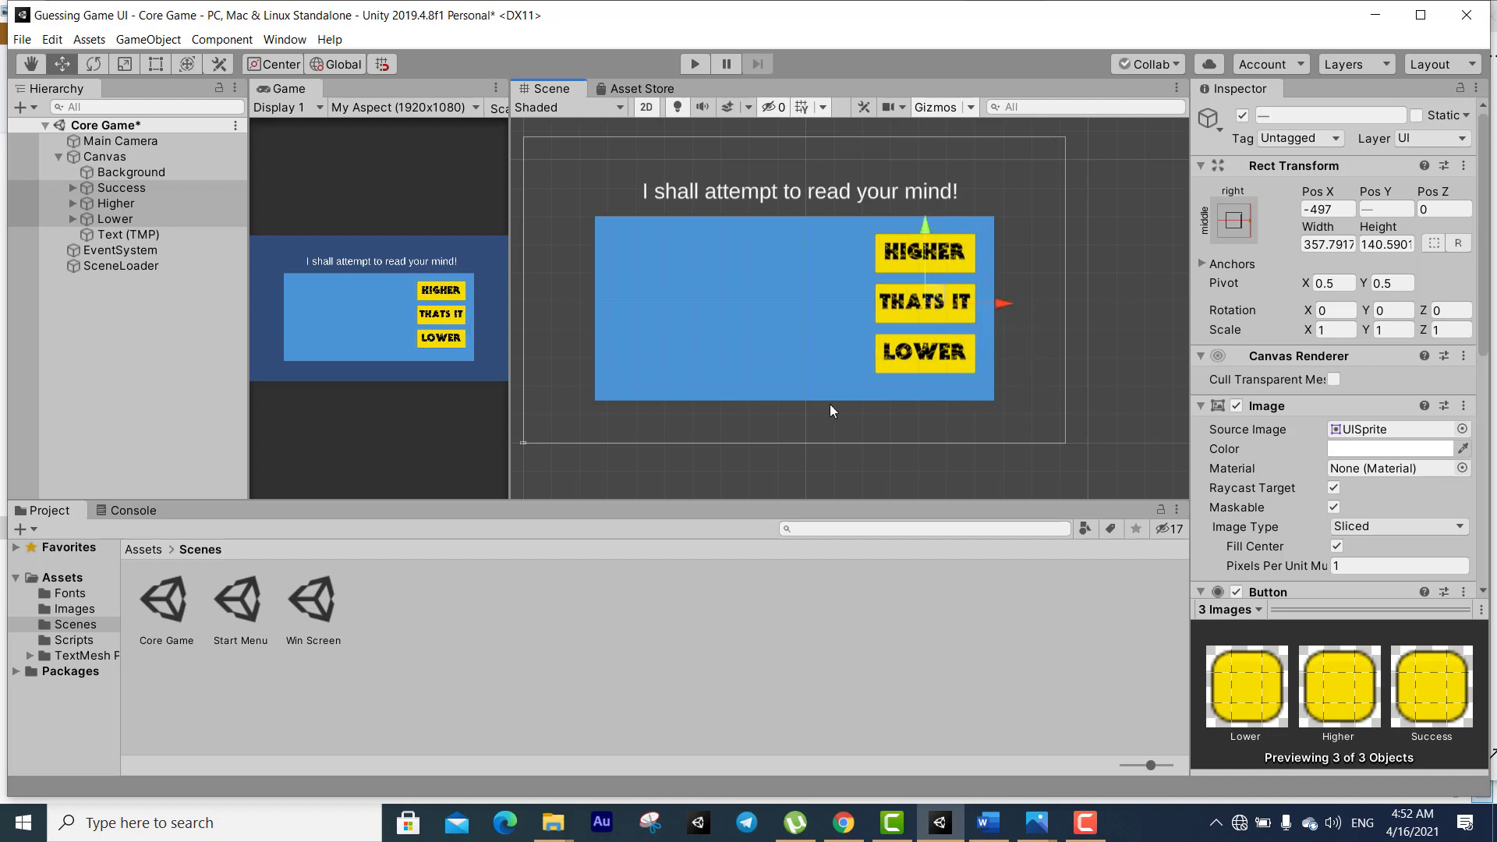
Select only the Higher button and bring up the gametext.PNG mockup
click(116, 205)
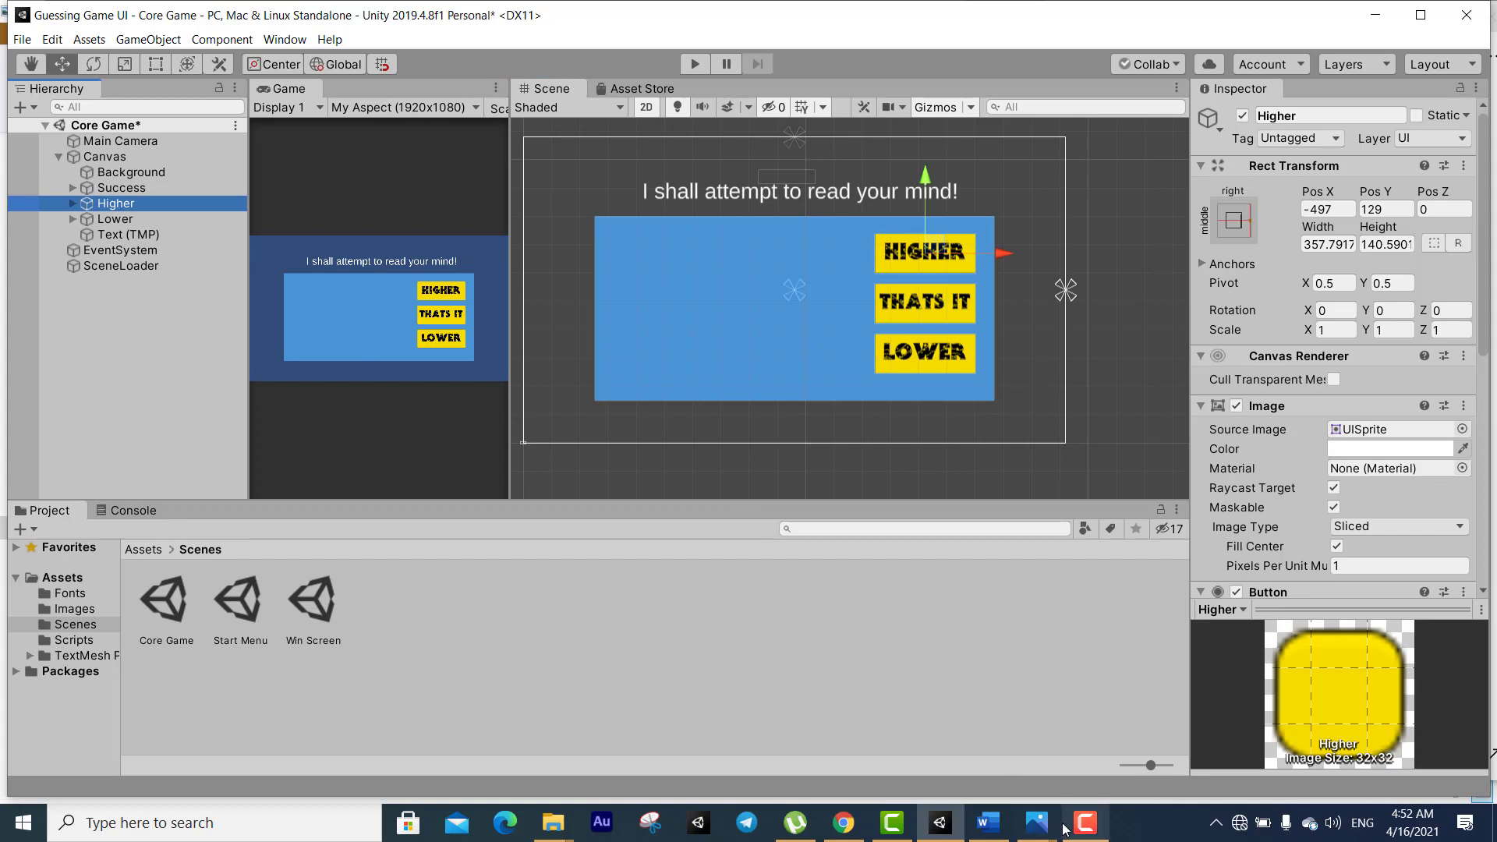
mouse_move(1037, 823)
click(974, 721)
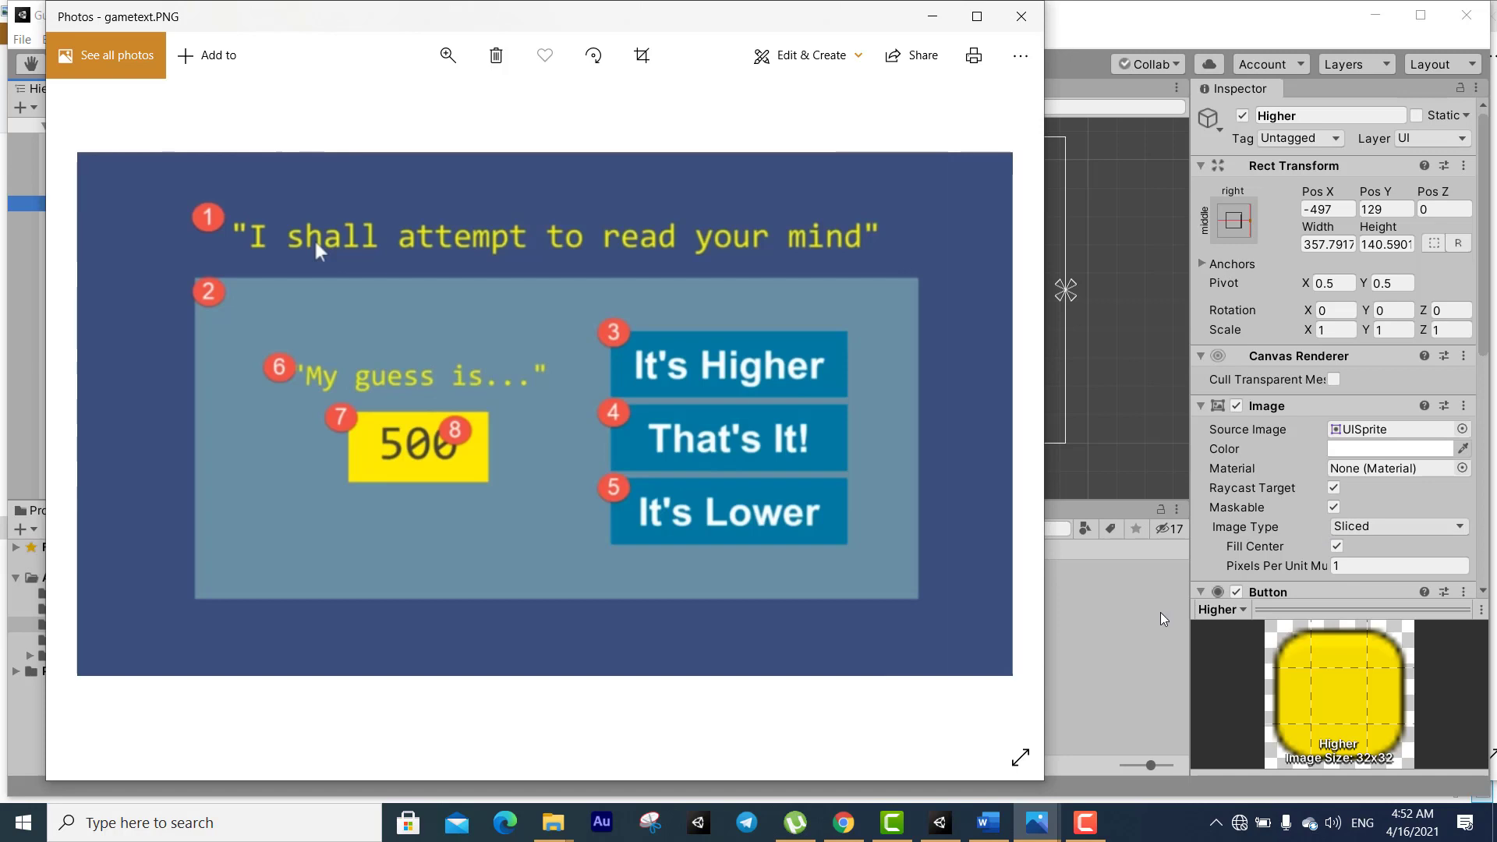
Set the gametext.PNG mockup aside and bring the Unity editor back in front
click(1226, 608)
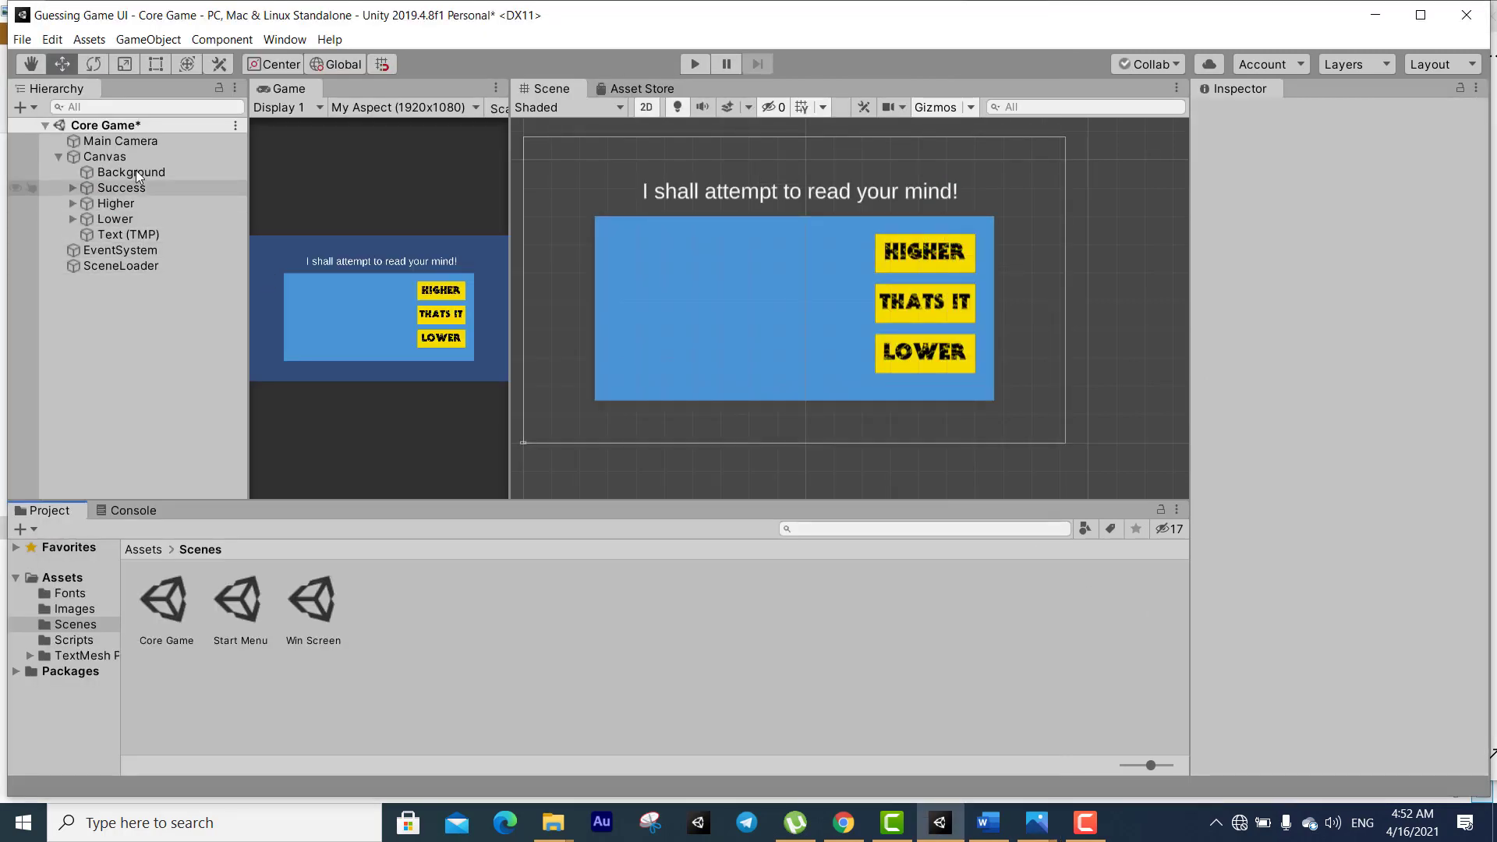
Add a TextMeshPro text under Canvas reading 'My guess is ....'
right_click(123, 161)
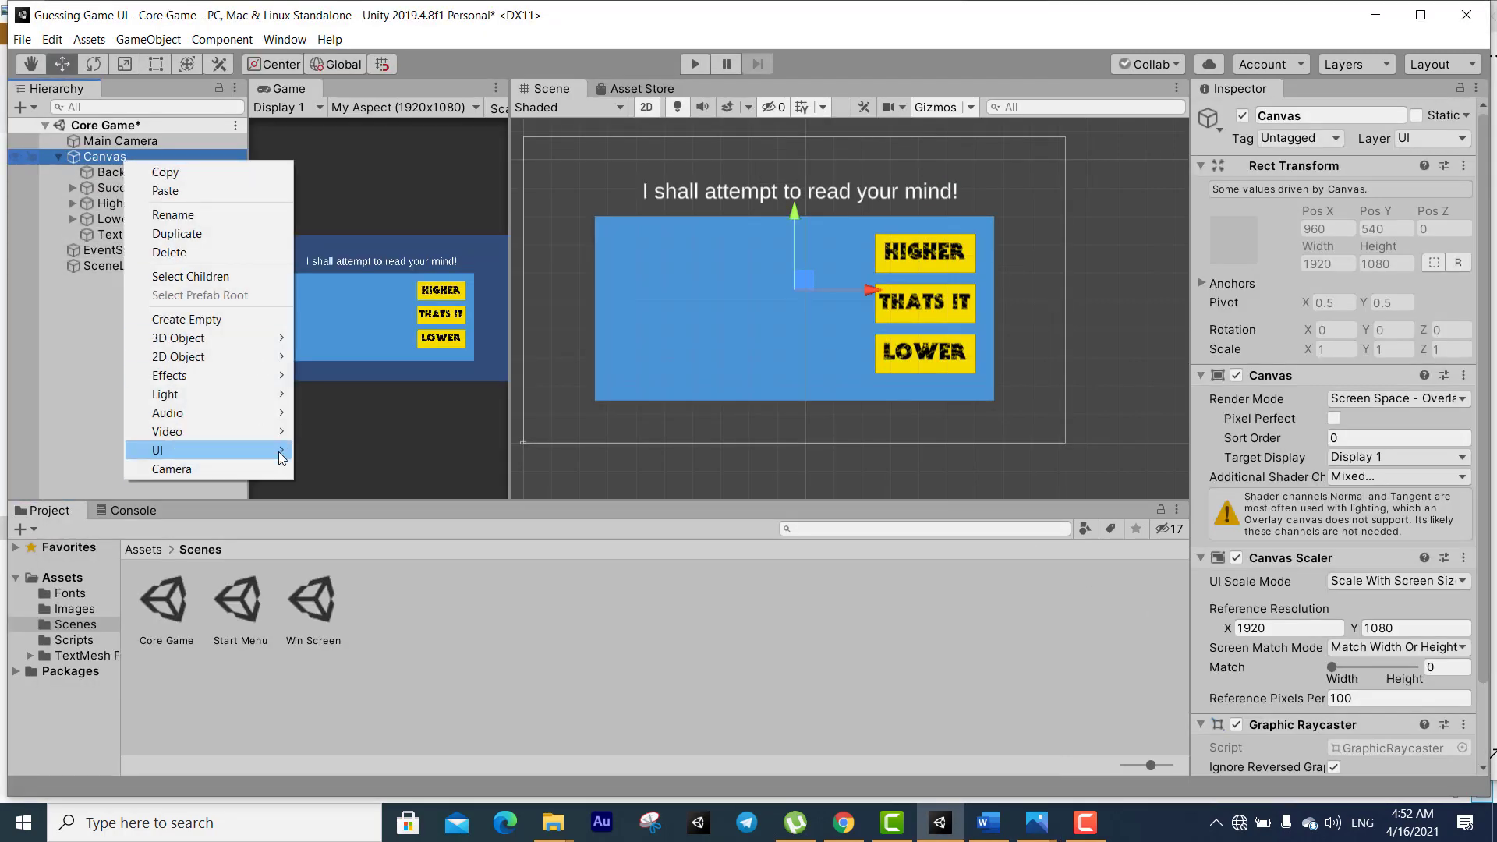
mouse_move(281, 450)
click(386, 474)
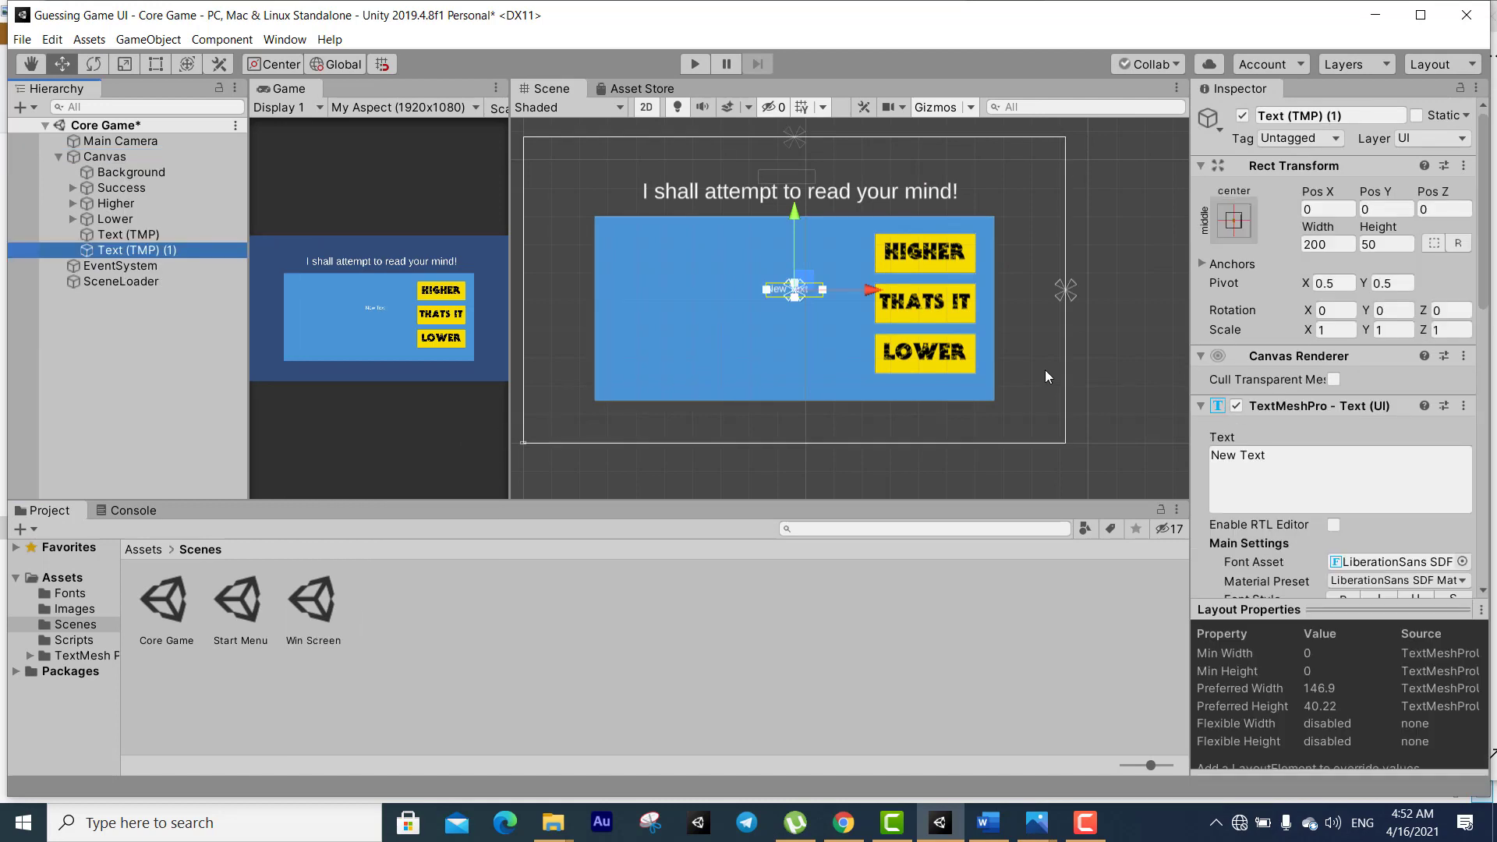
click(1245, 482)
text(My)
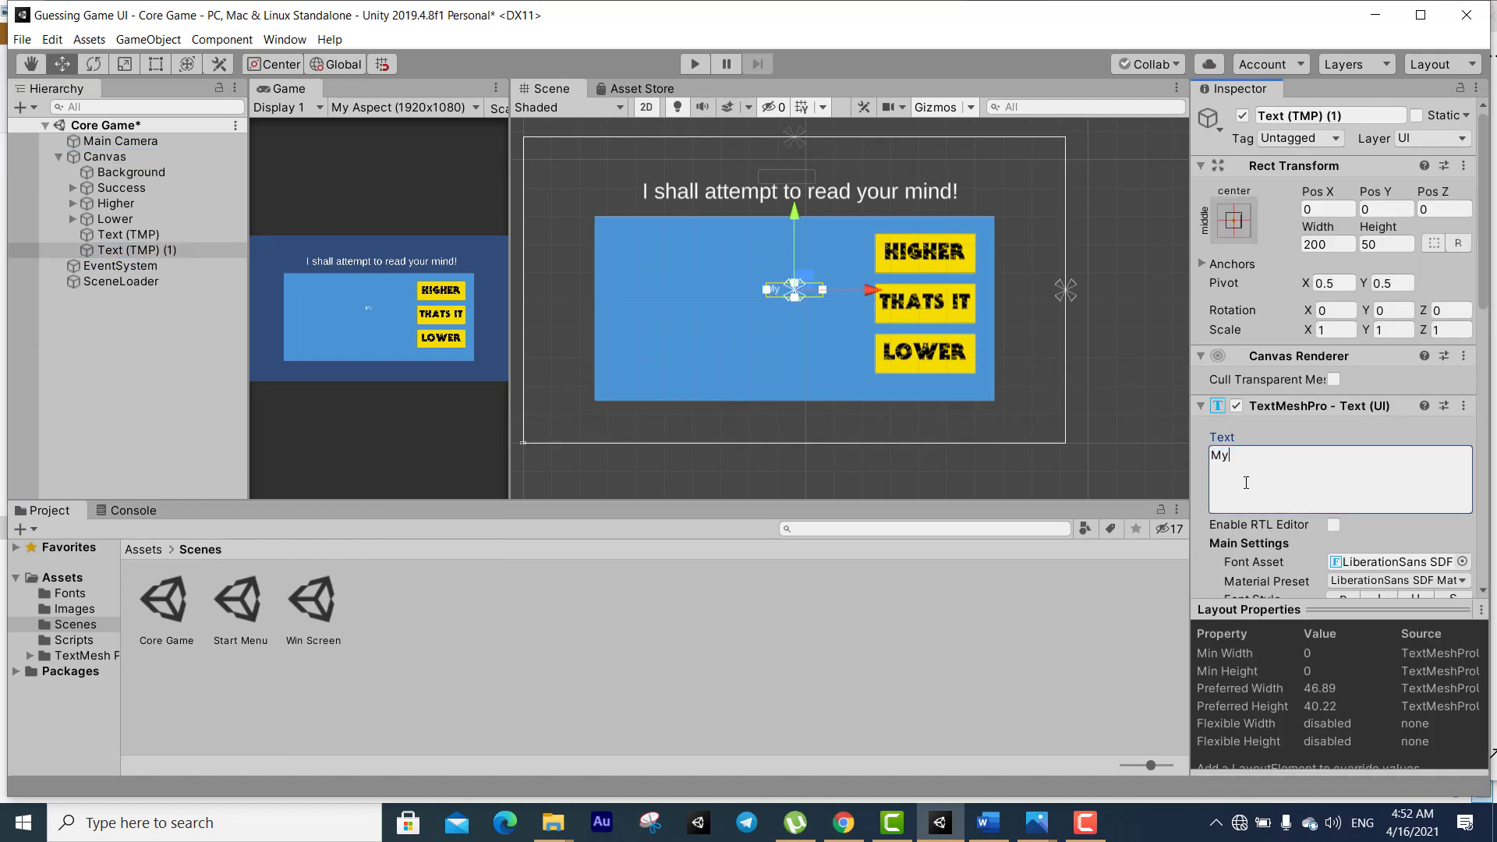
text( guess is )
text(....)
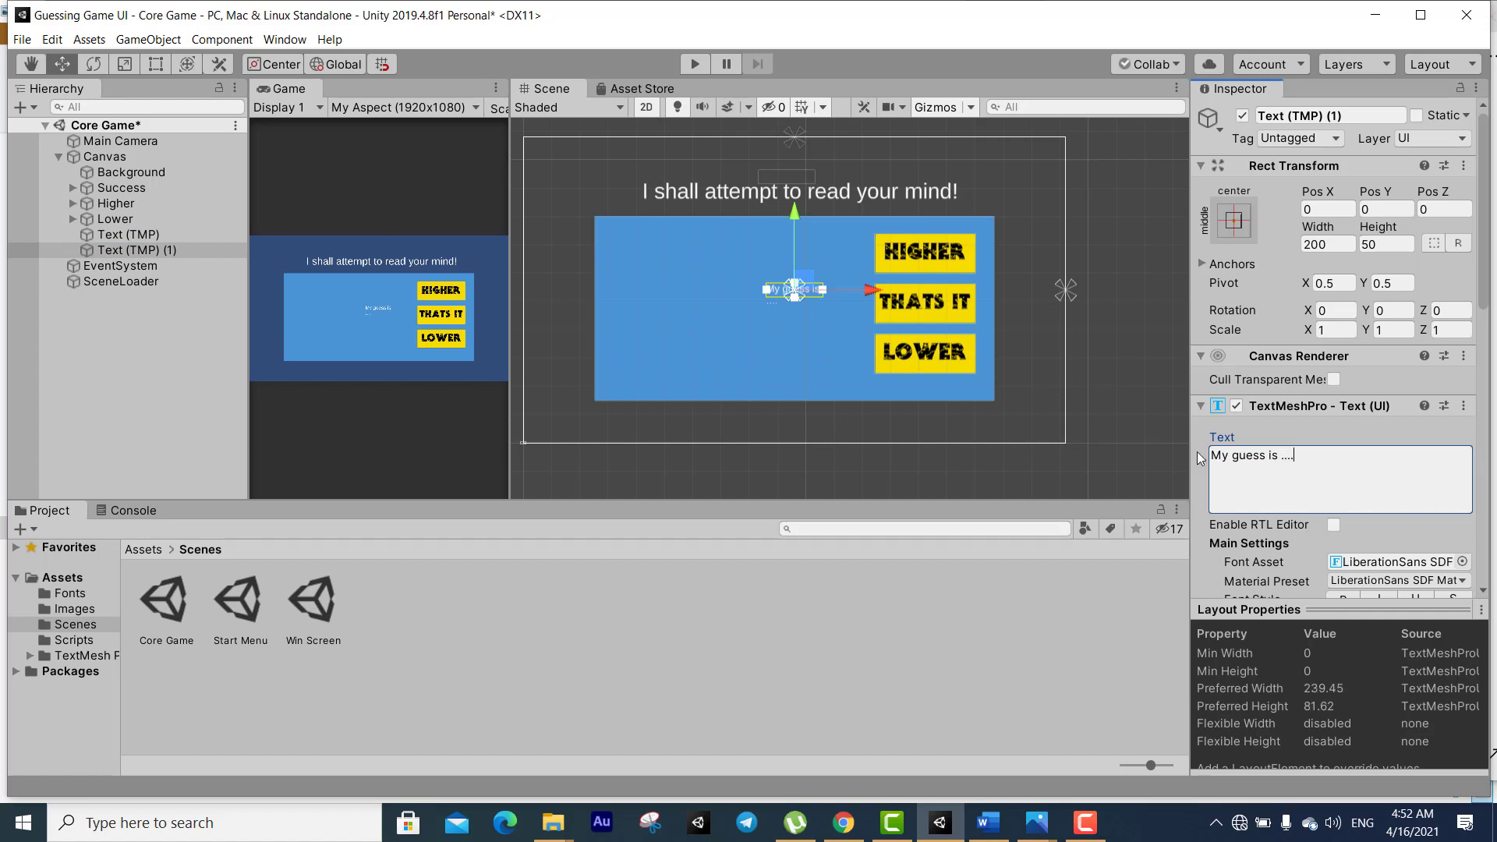
click(743, 290)
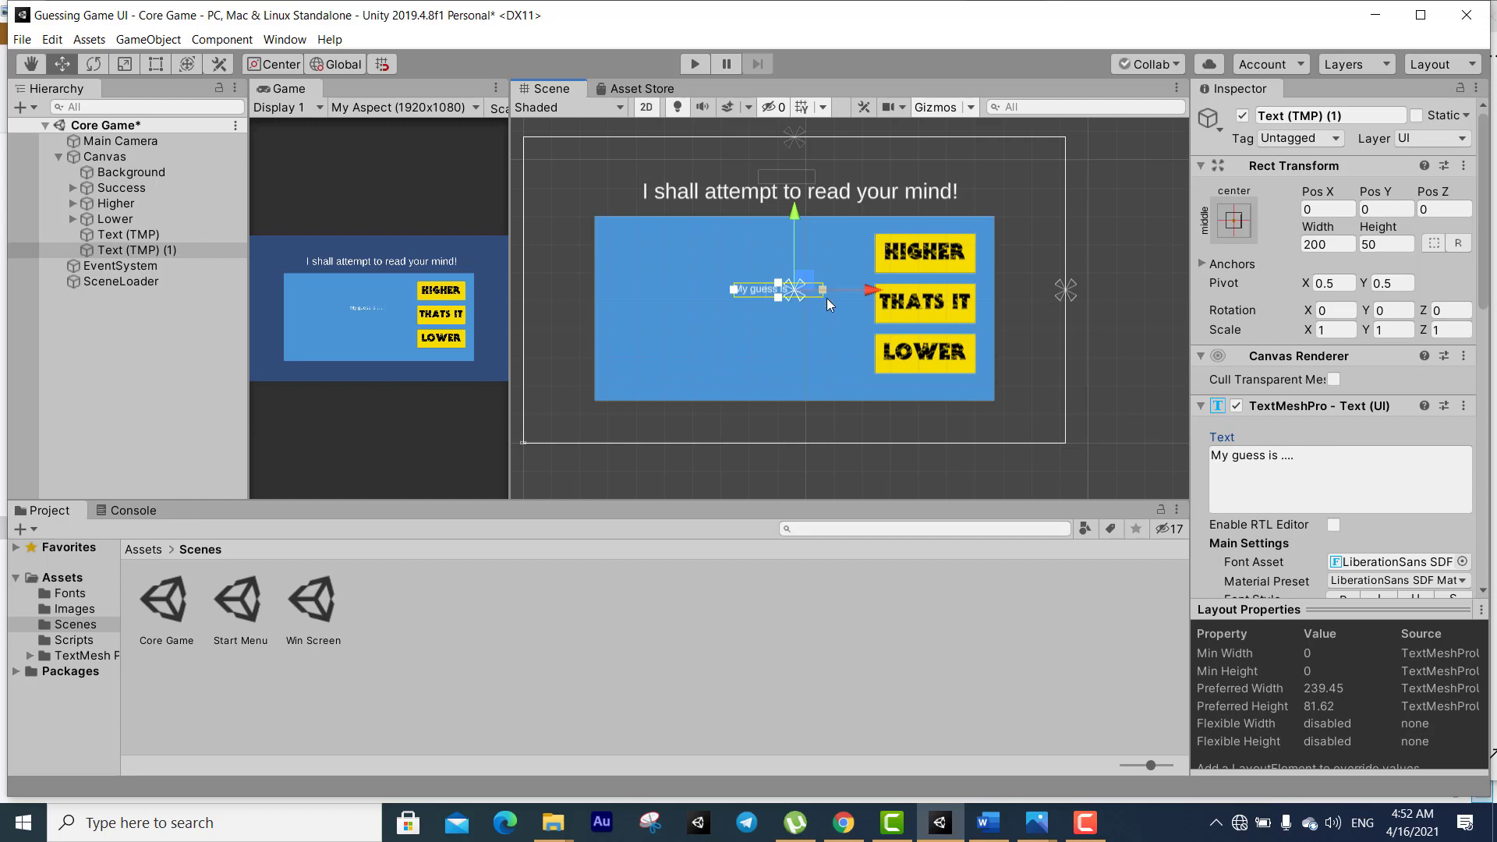
Place the text in the panel, set font size 74.6 and middle/center alignment, and widen it to one line
drag(858, 287, 760, 287)
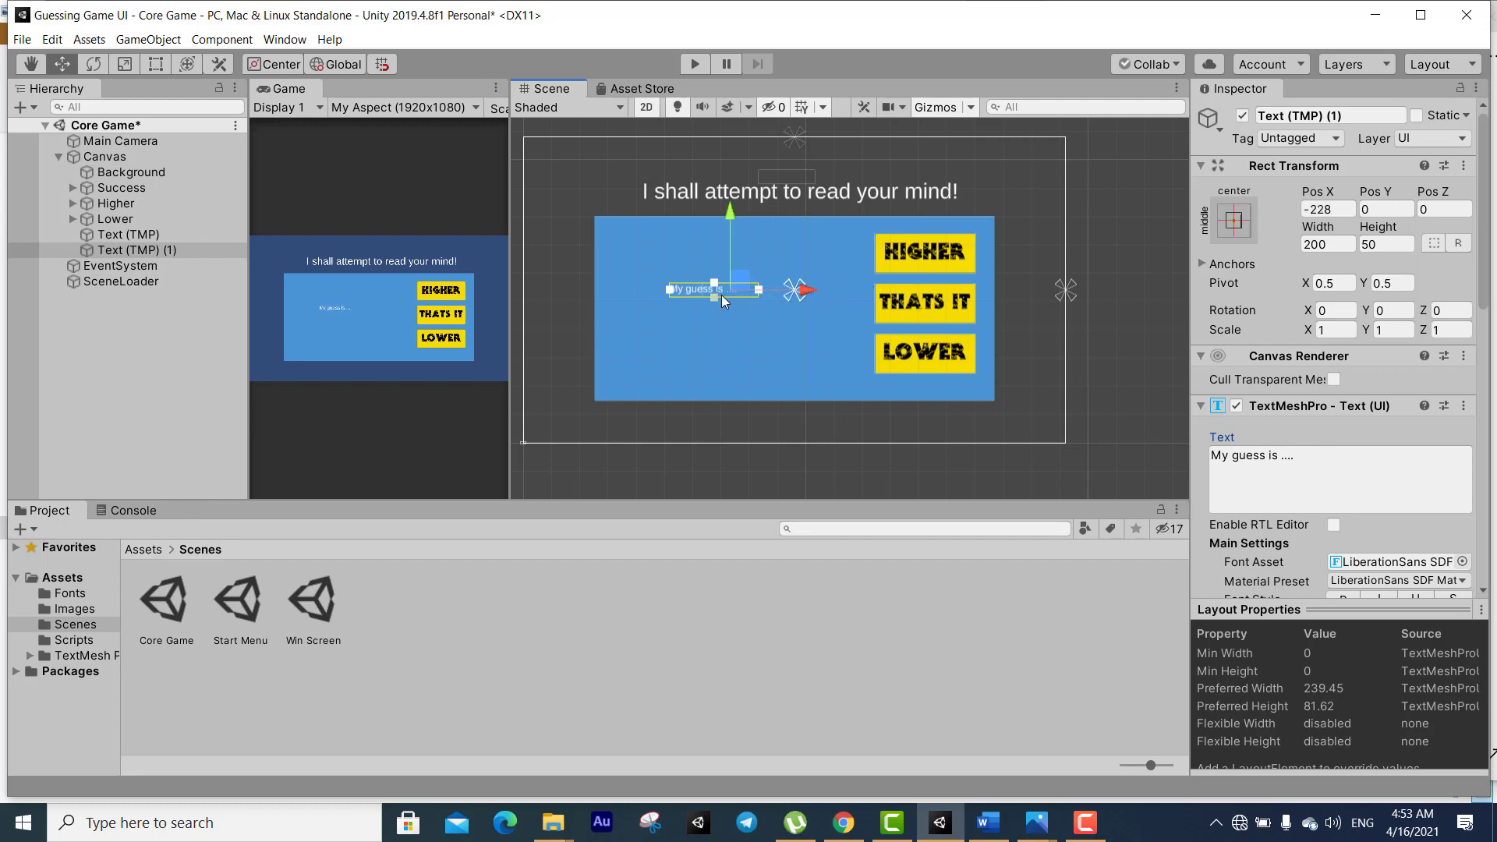
drag(722, 296, 722, 312)
scroll(1410, 458, down, 10)
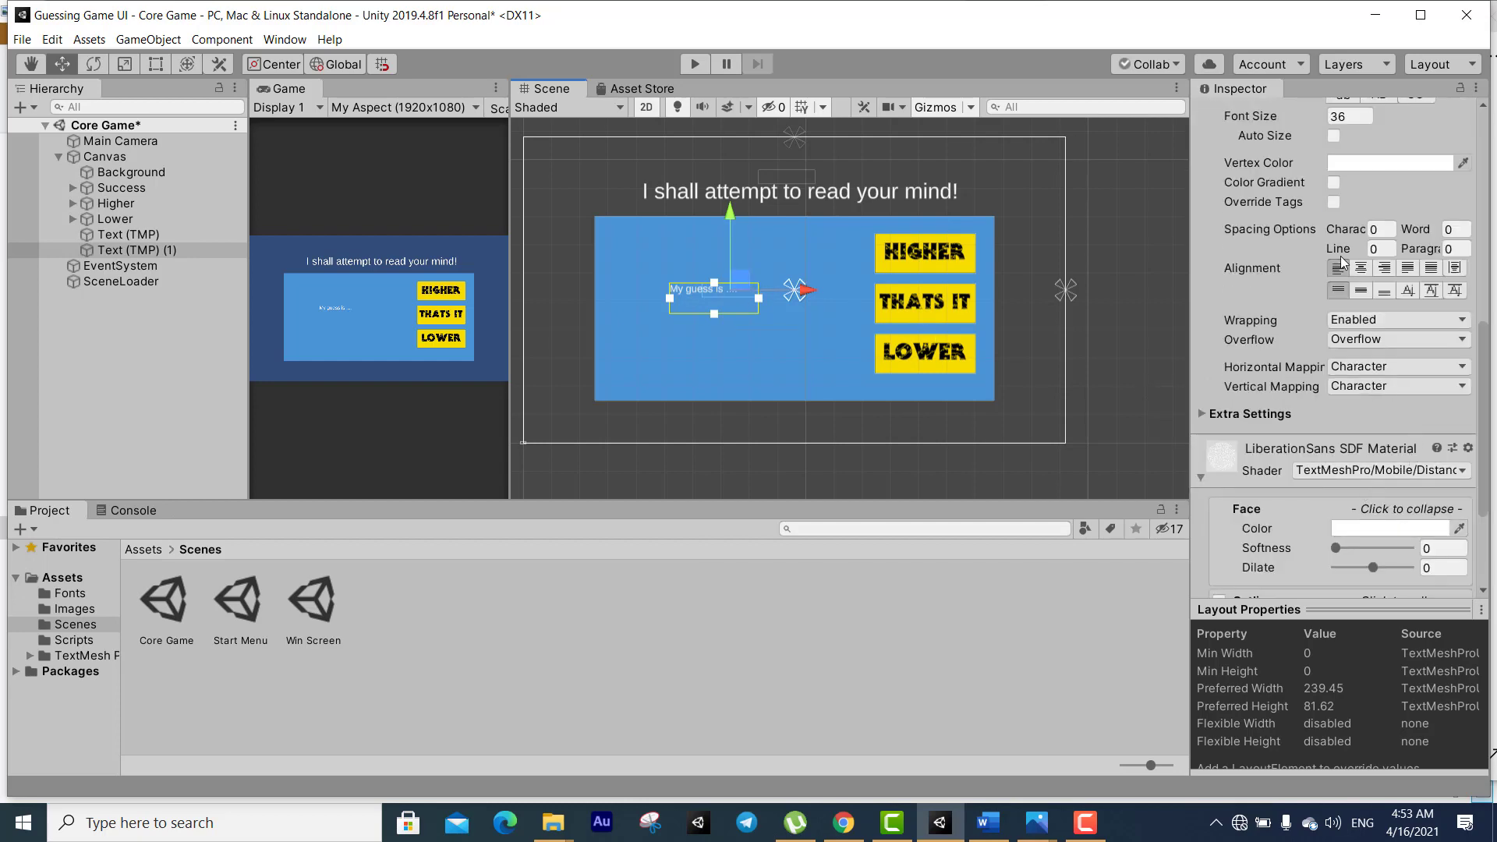
scroll(1345, 262, up, 5)
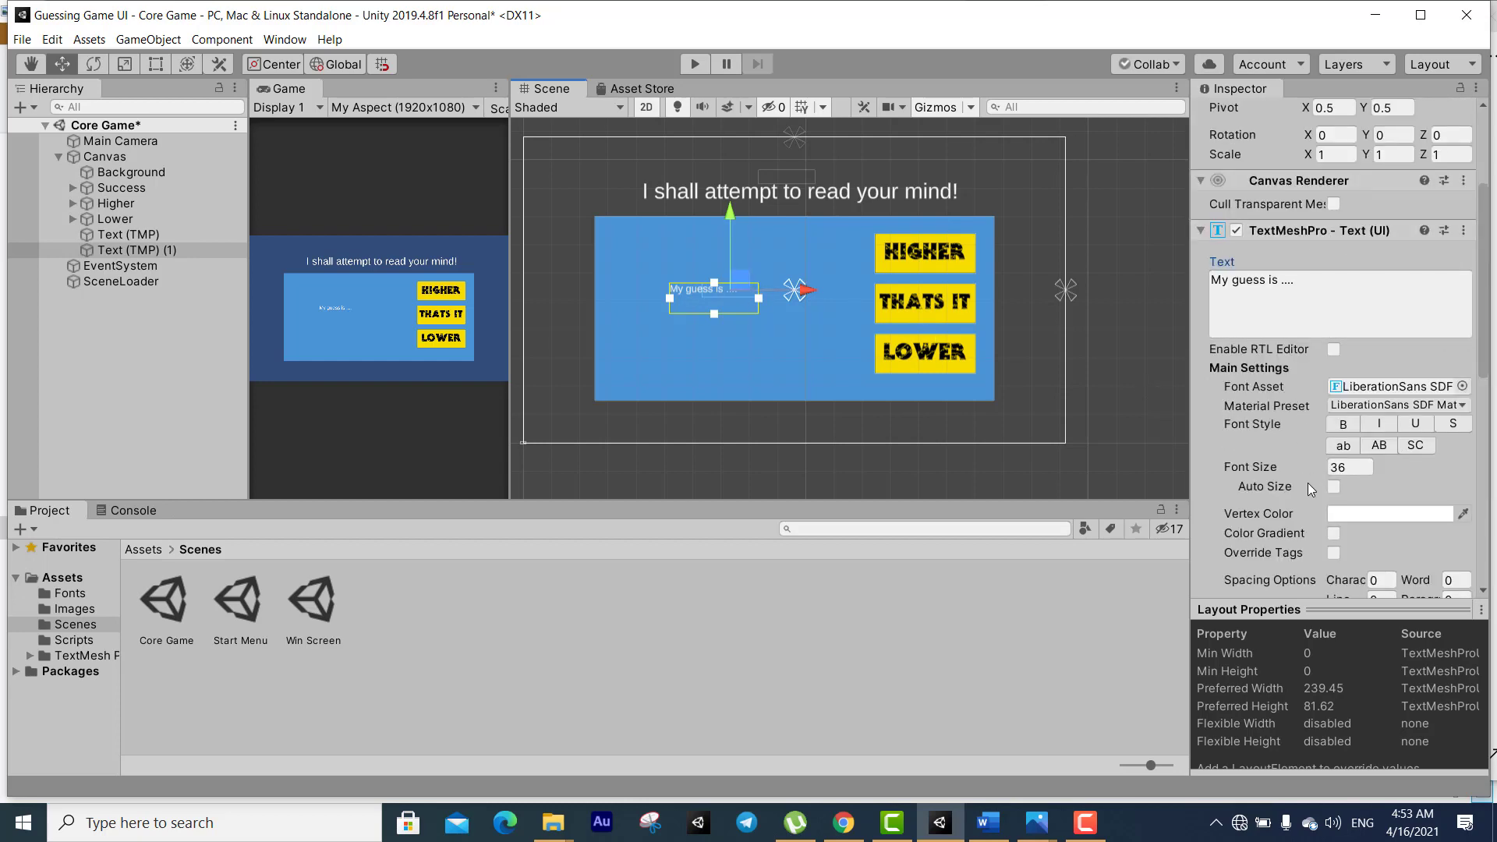
drag(1316, 467, 1491, 477)
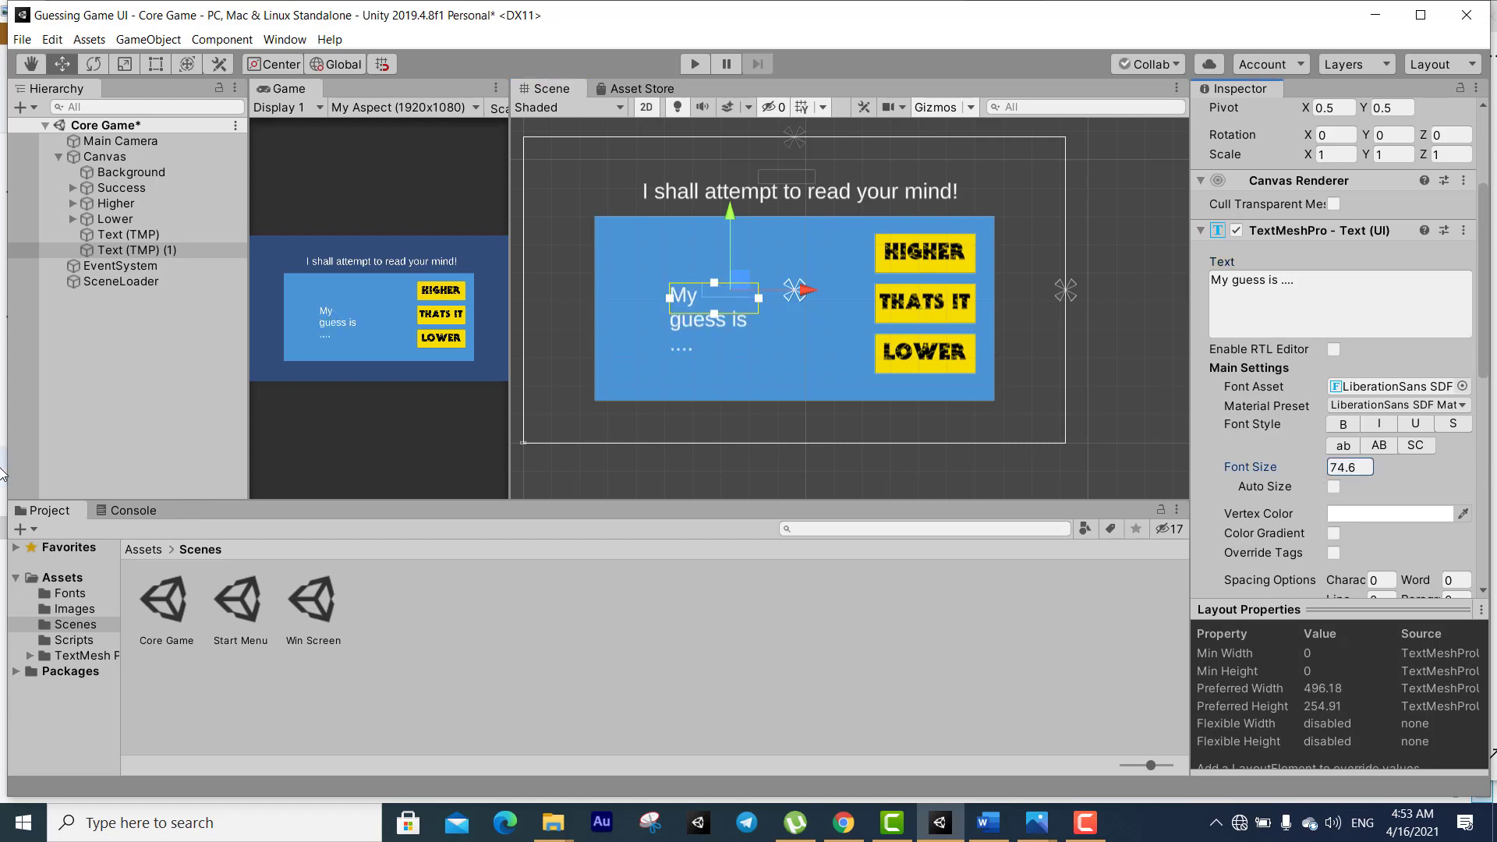
scroll(1444, 468, down, 5)
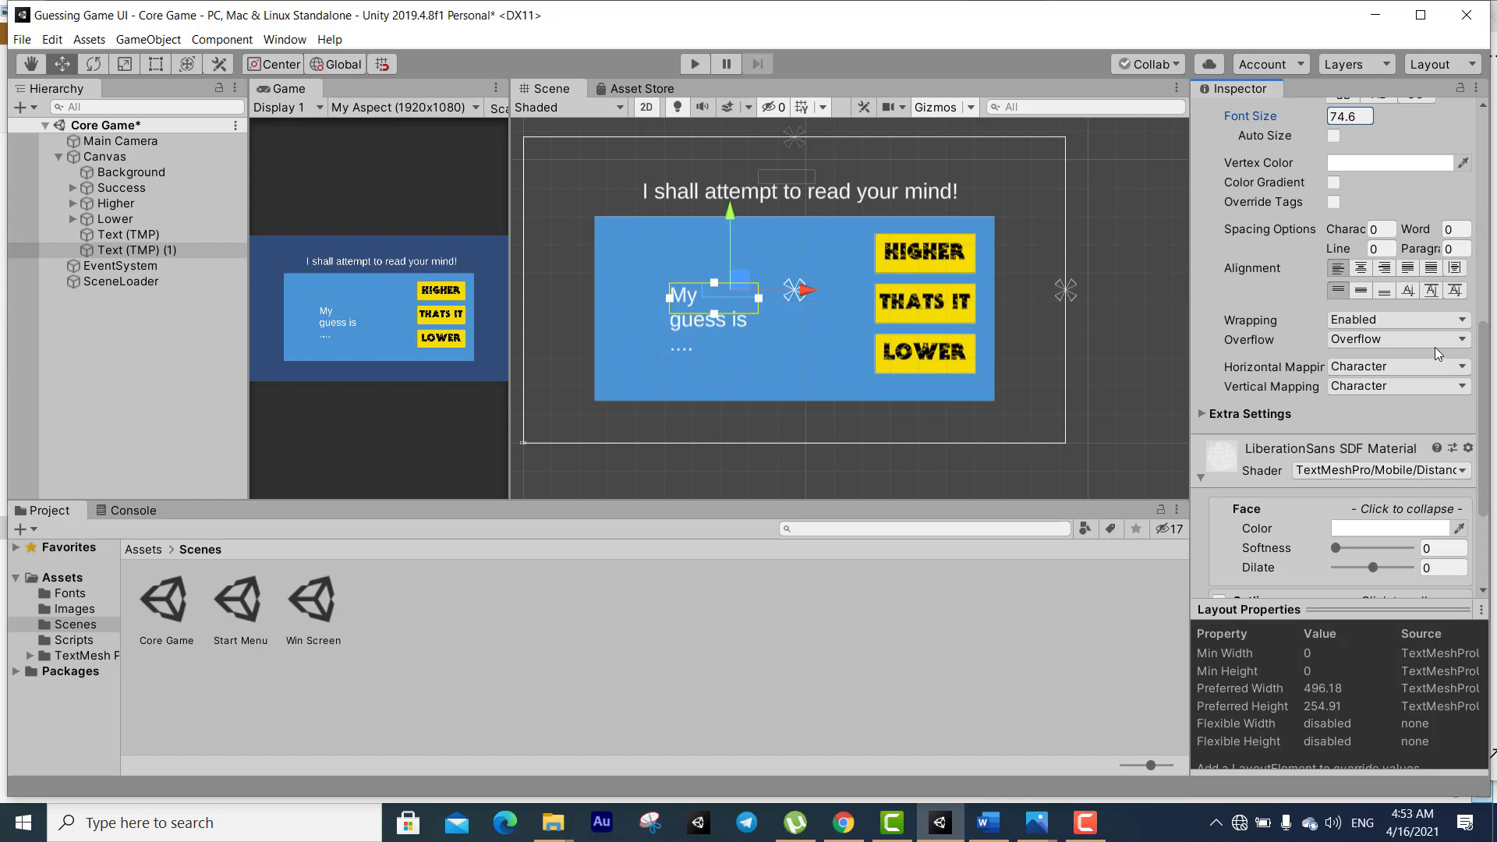
click(1361, 291)
click(1363, 269)
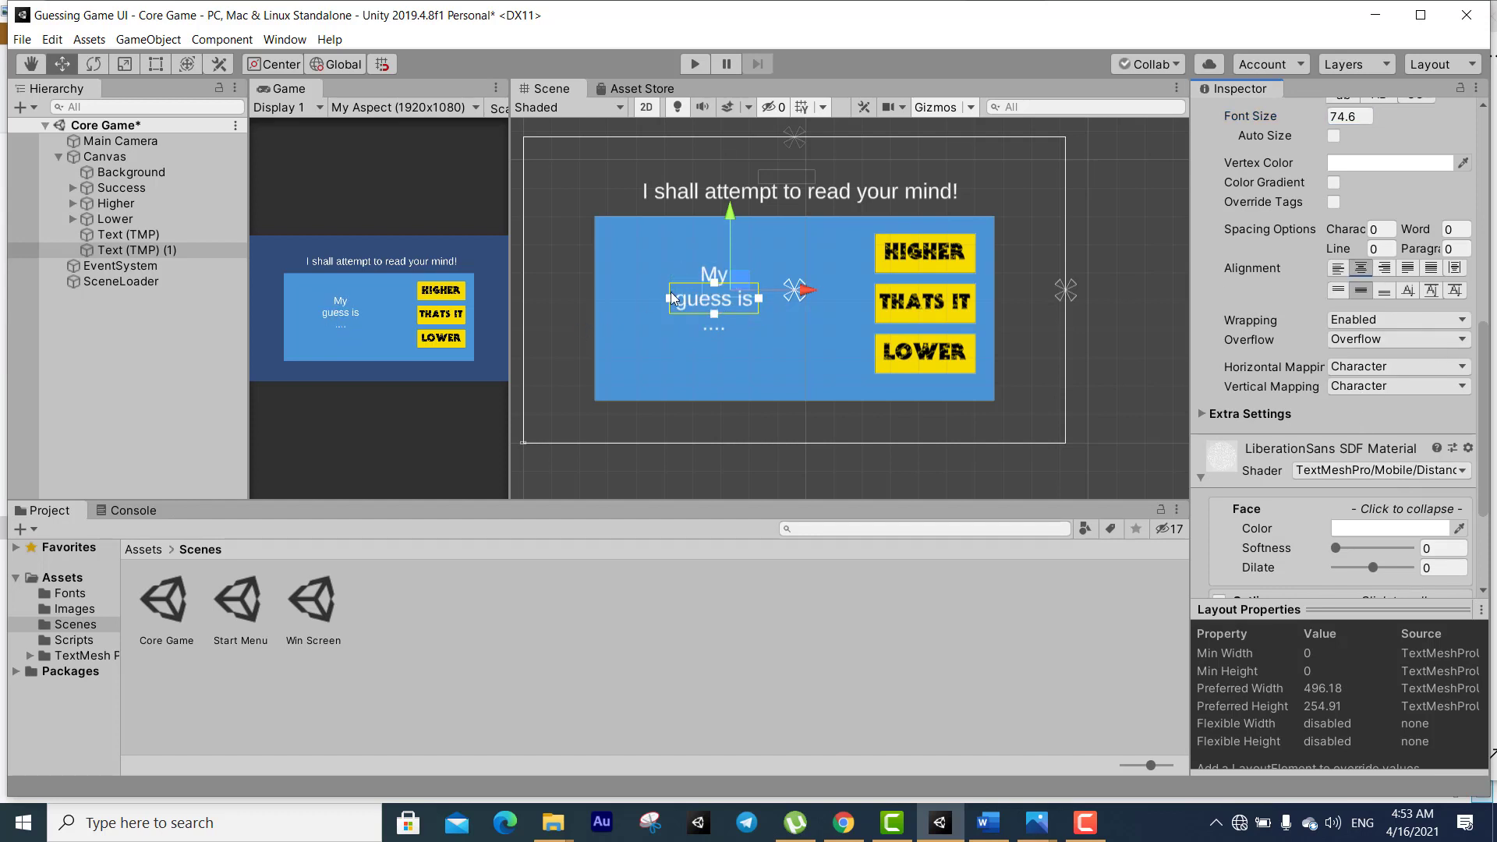
drag(670, 297, 606, 296)
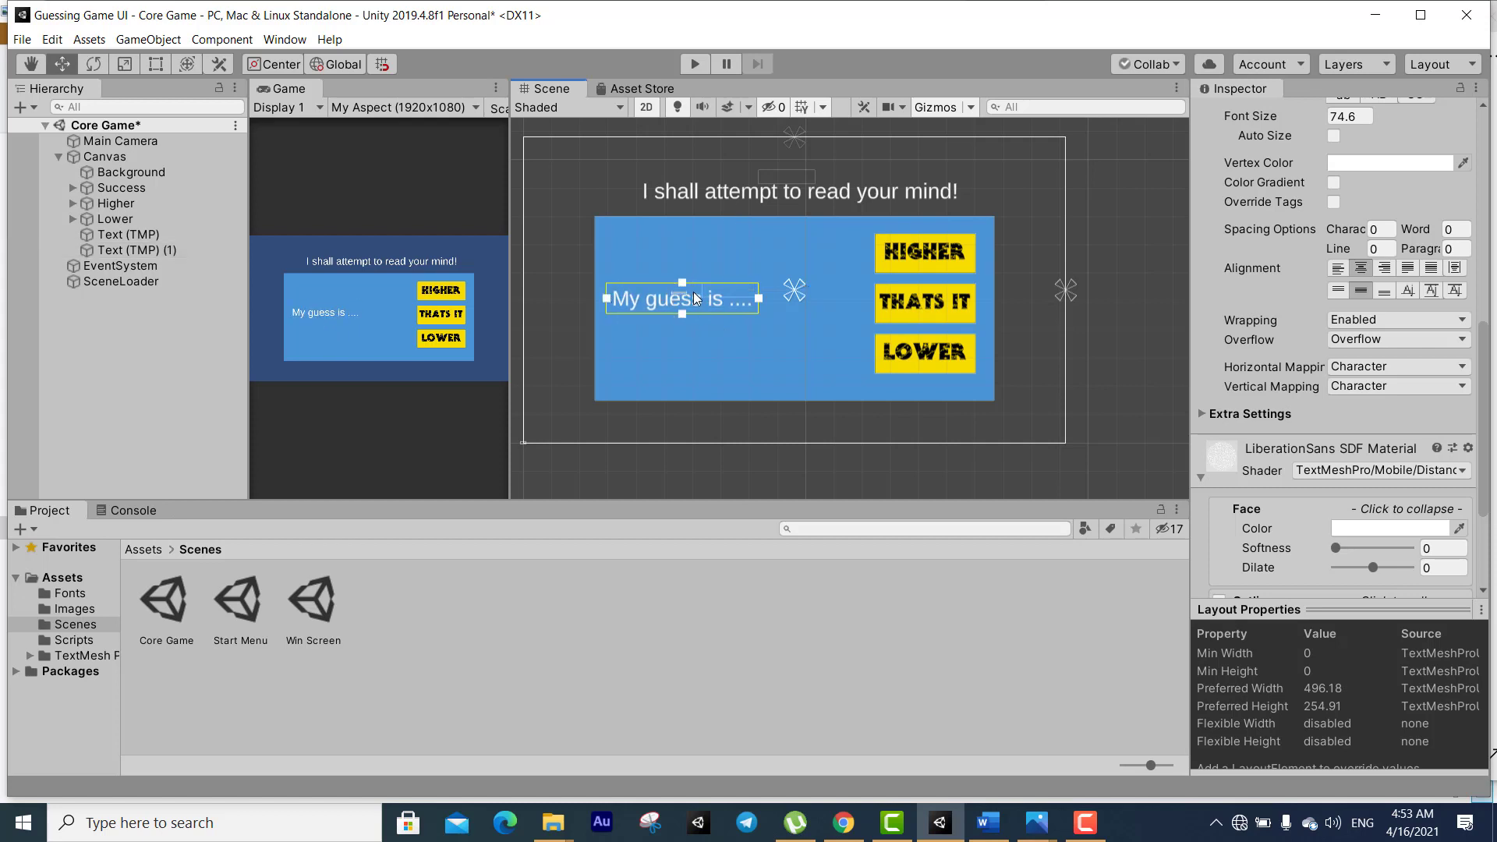
Enlarge the game preview, then move 'My guess is' up and right to position -125, 62
click(694, 292)
click(689, 297)
click(687, 306)
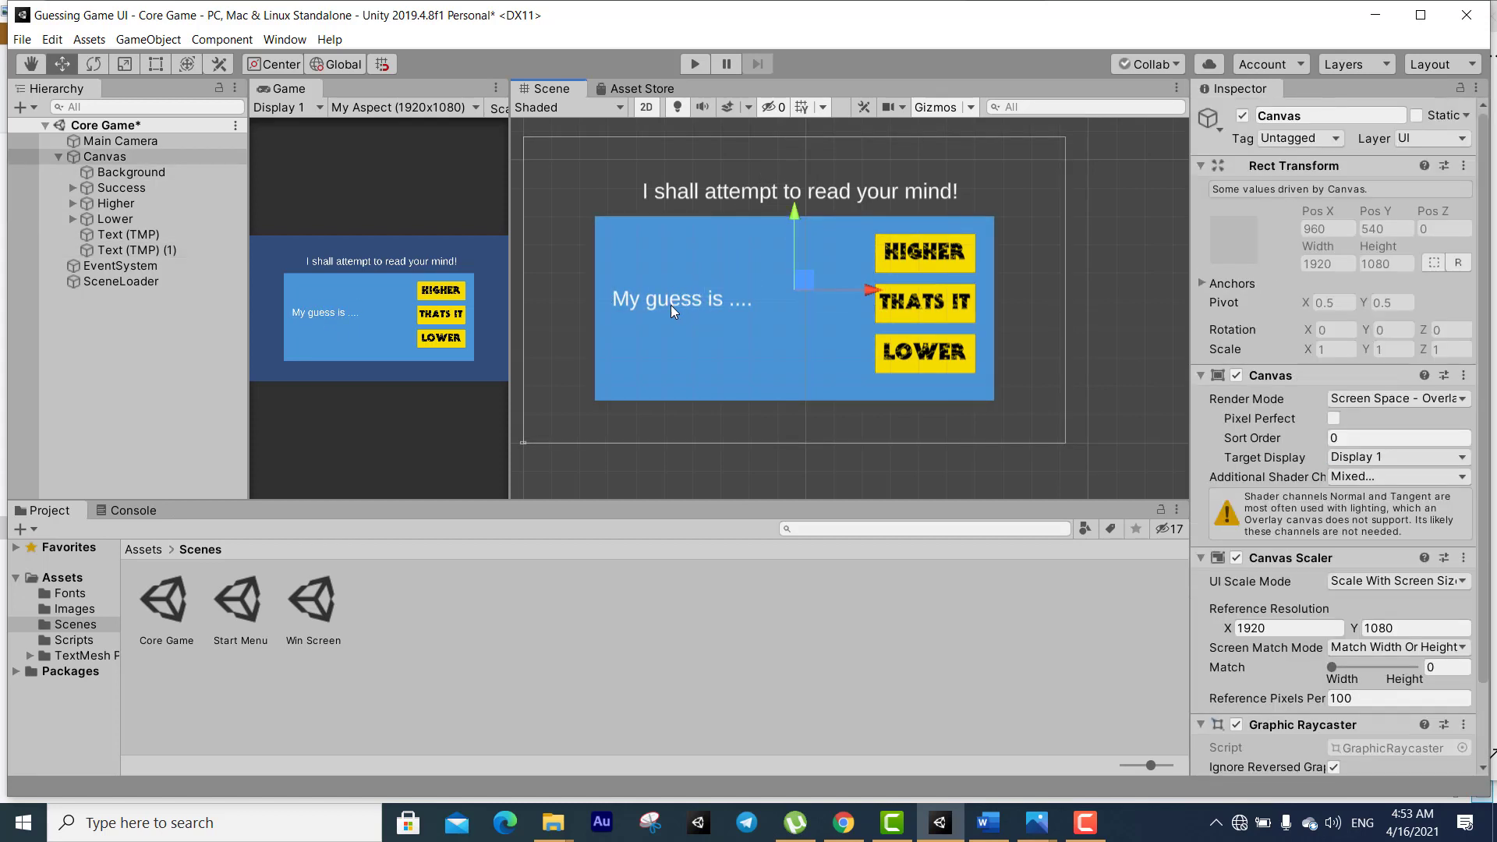
click(658, 297)
drag(510, 287, 720, 288)
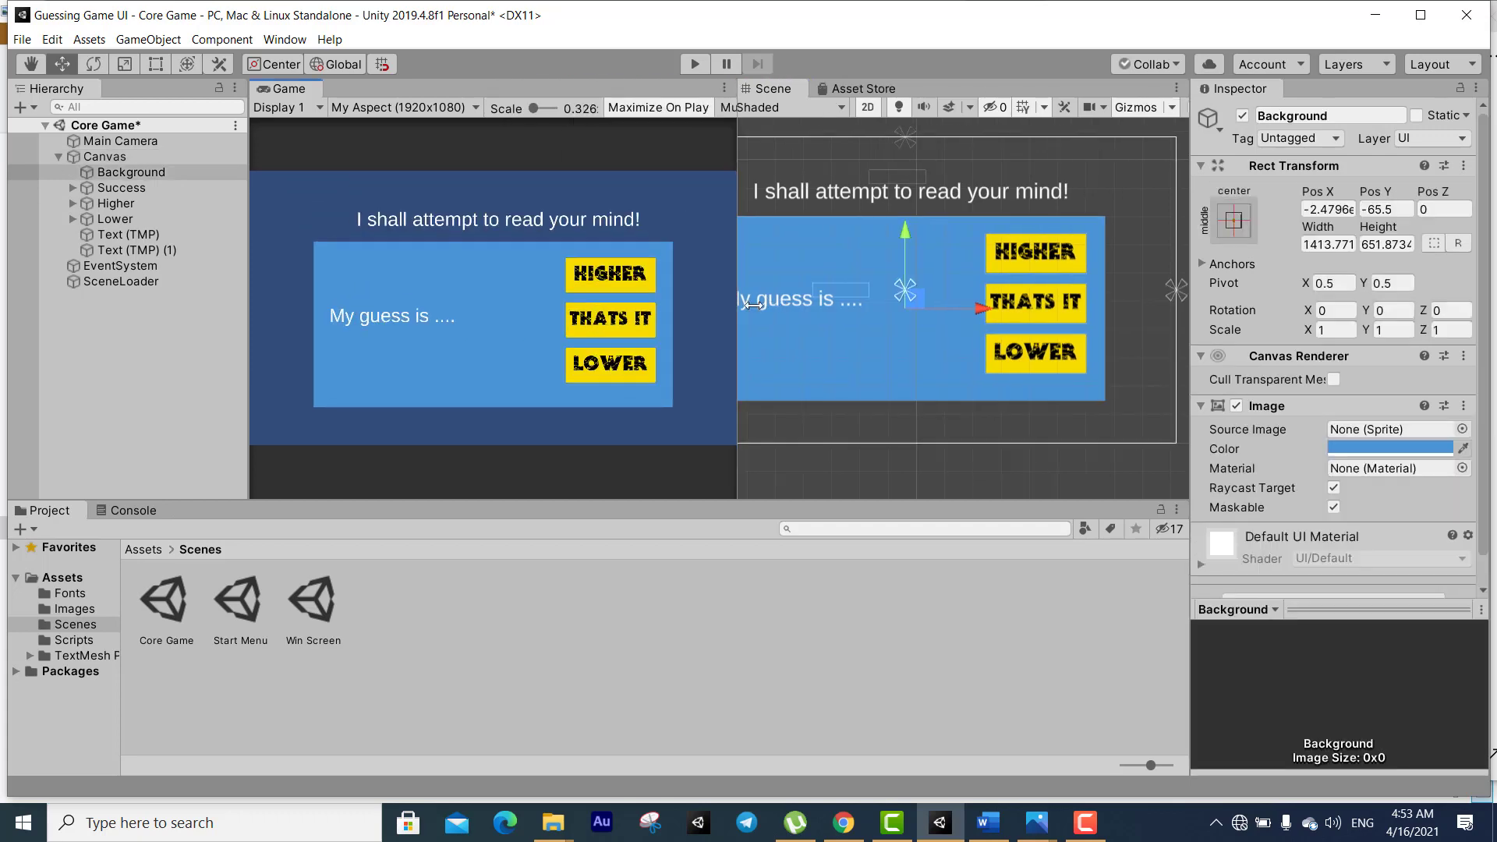
click(739, 301)
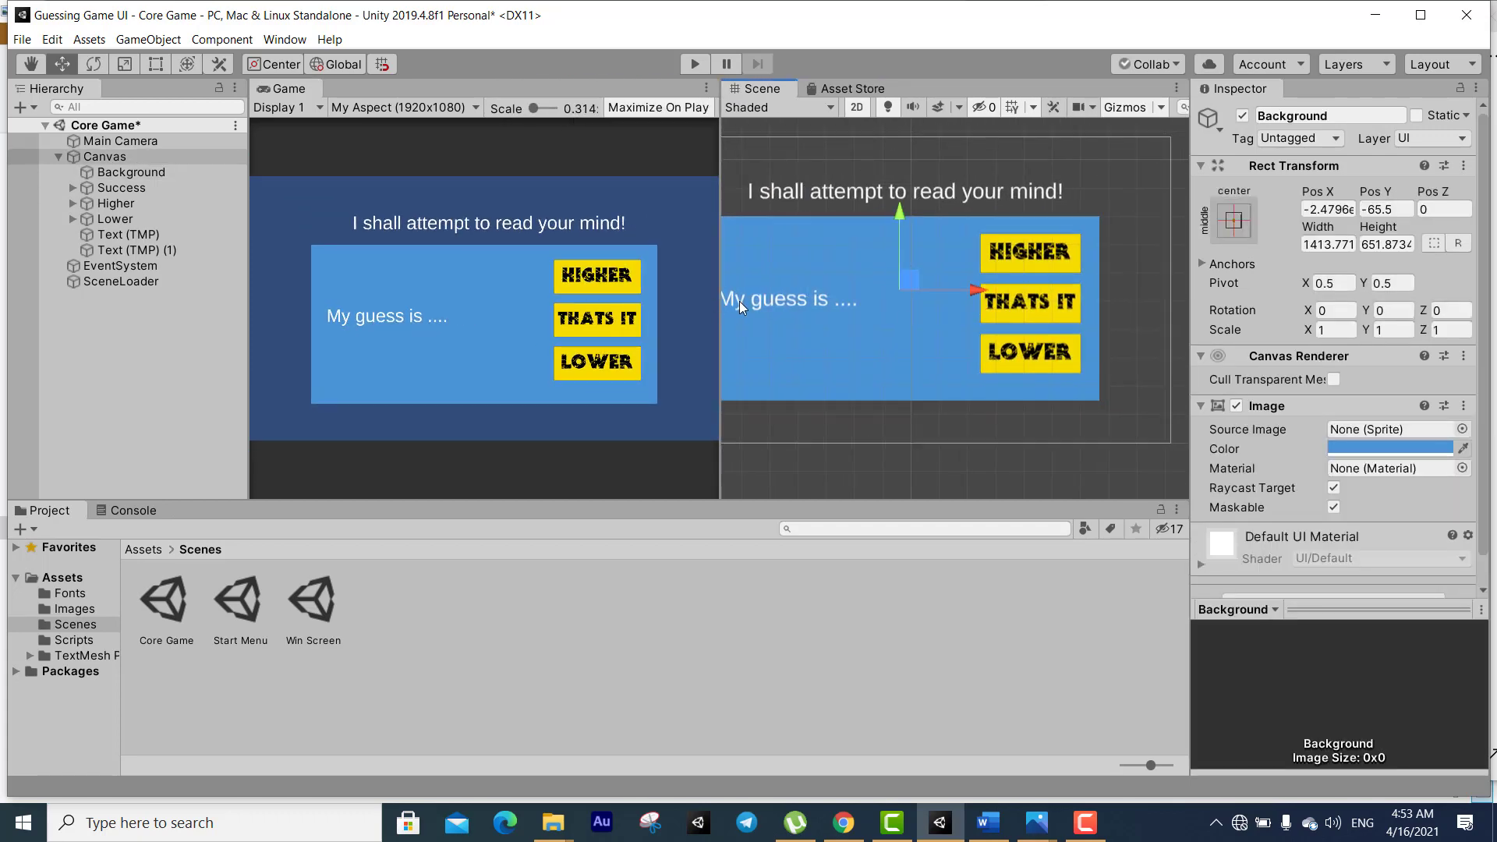
click(739, 301)
click(171, 250)
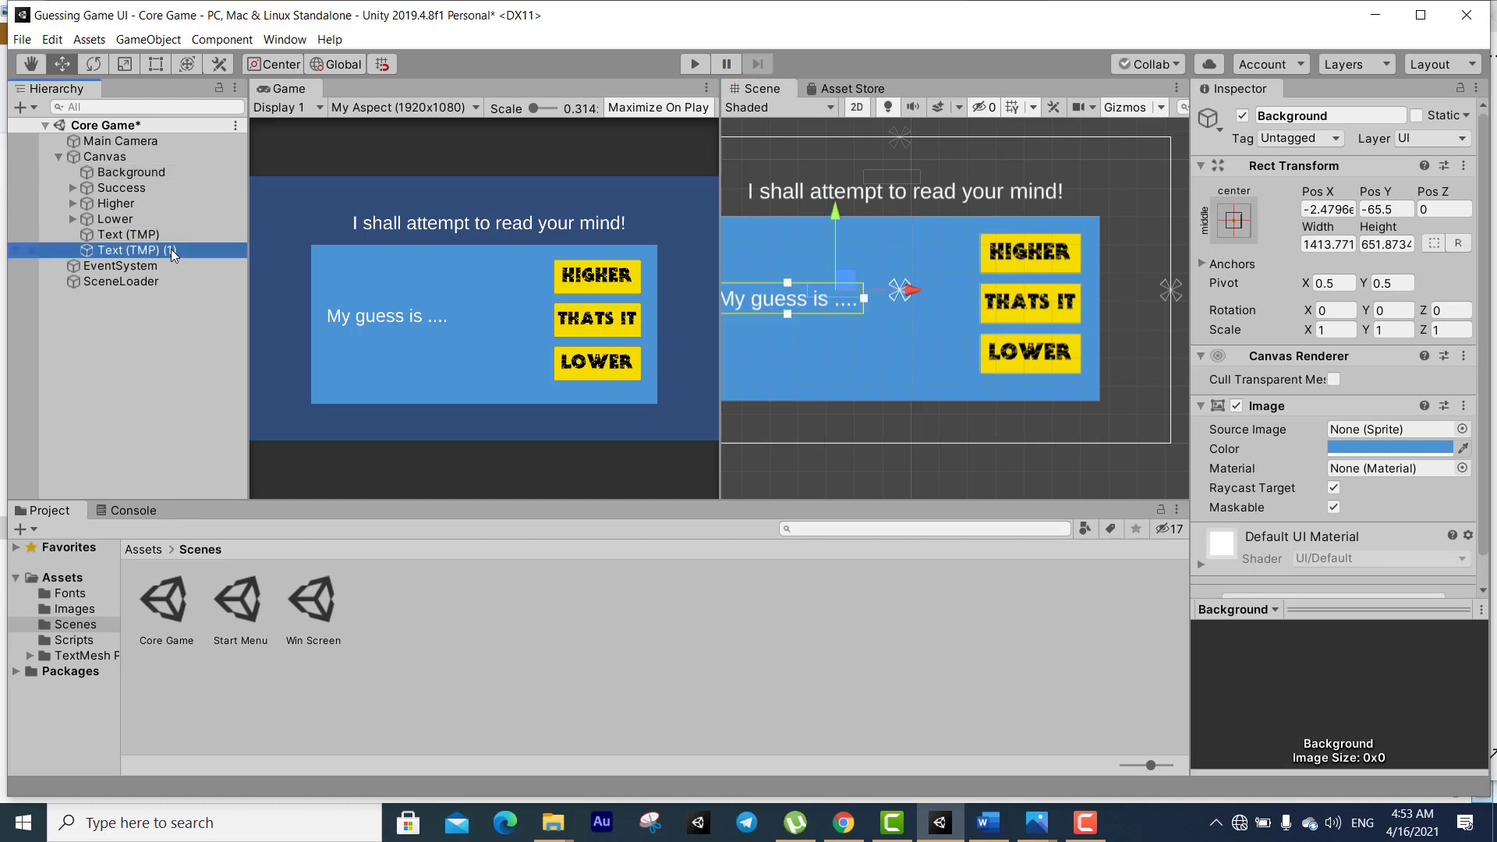
drag(839, 222, 833, 203)
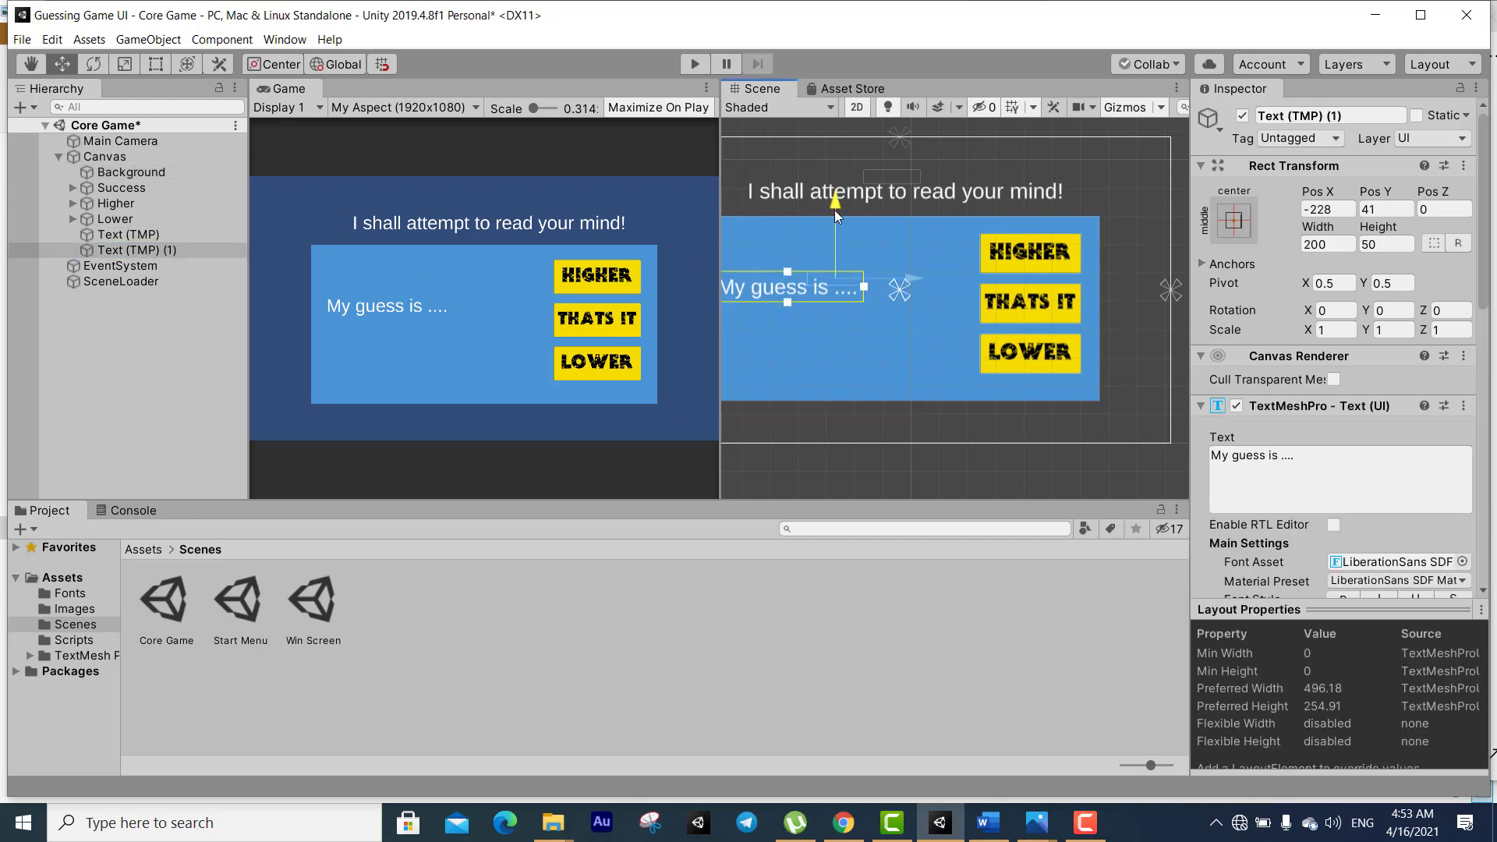
drag(908, 266, 931, 276)
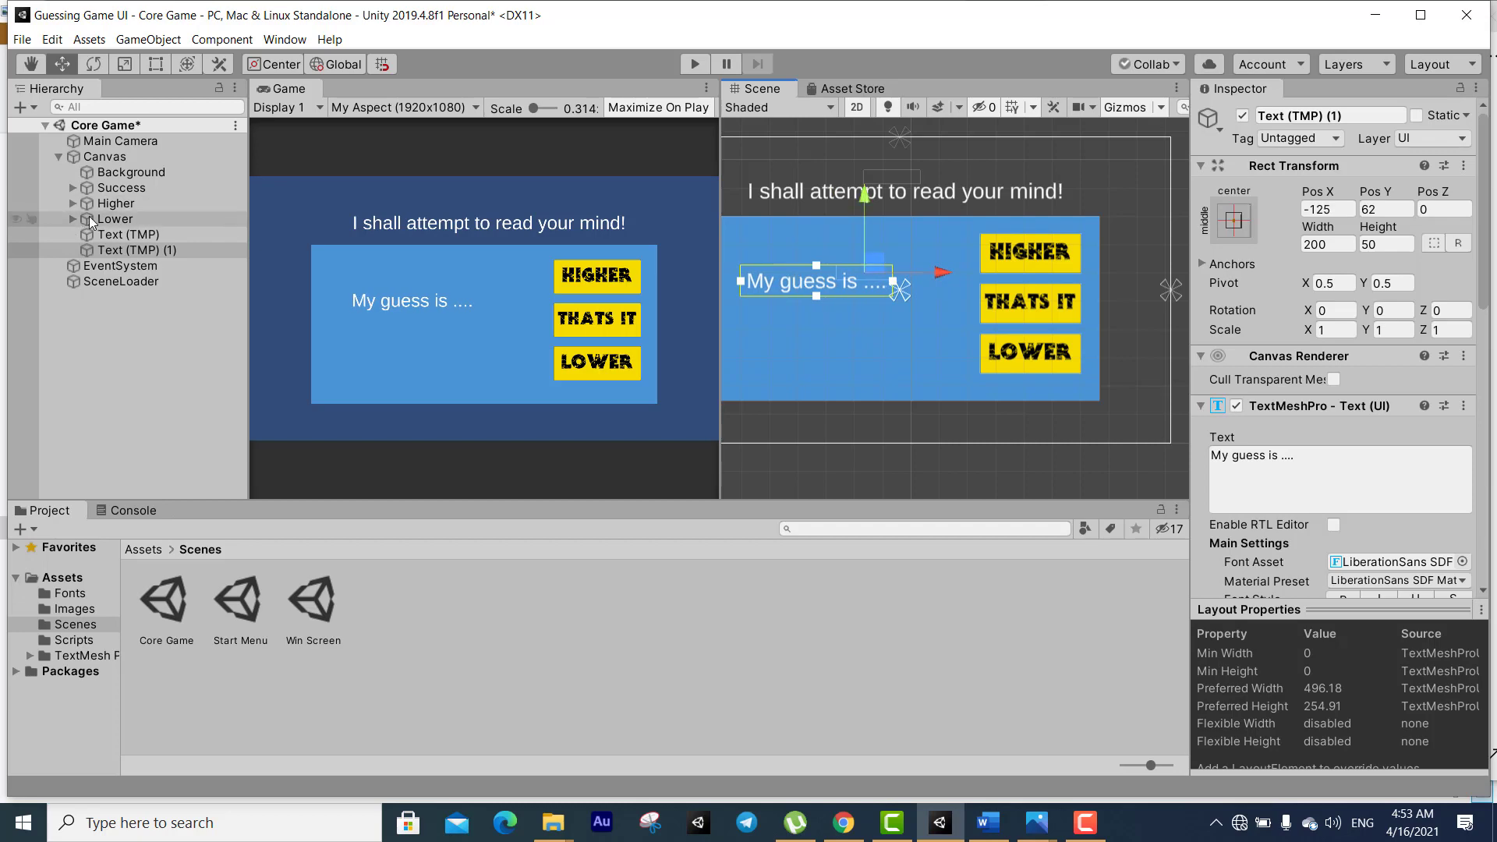
Add a UI Image under Canvas and name it GuessBg
right_click(122, 157)
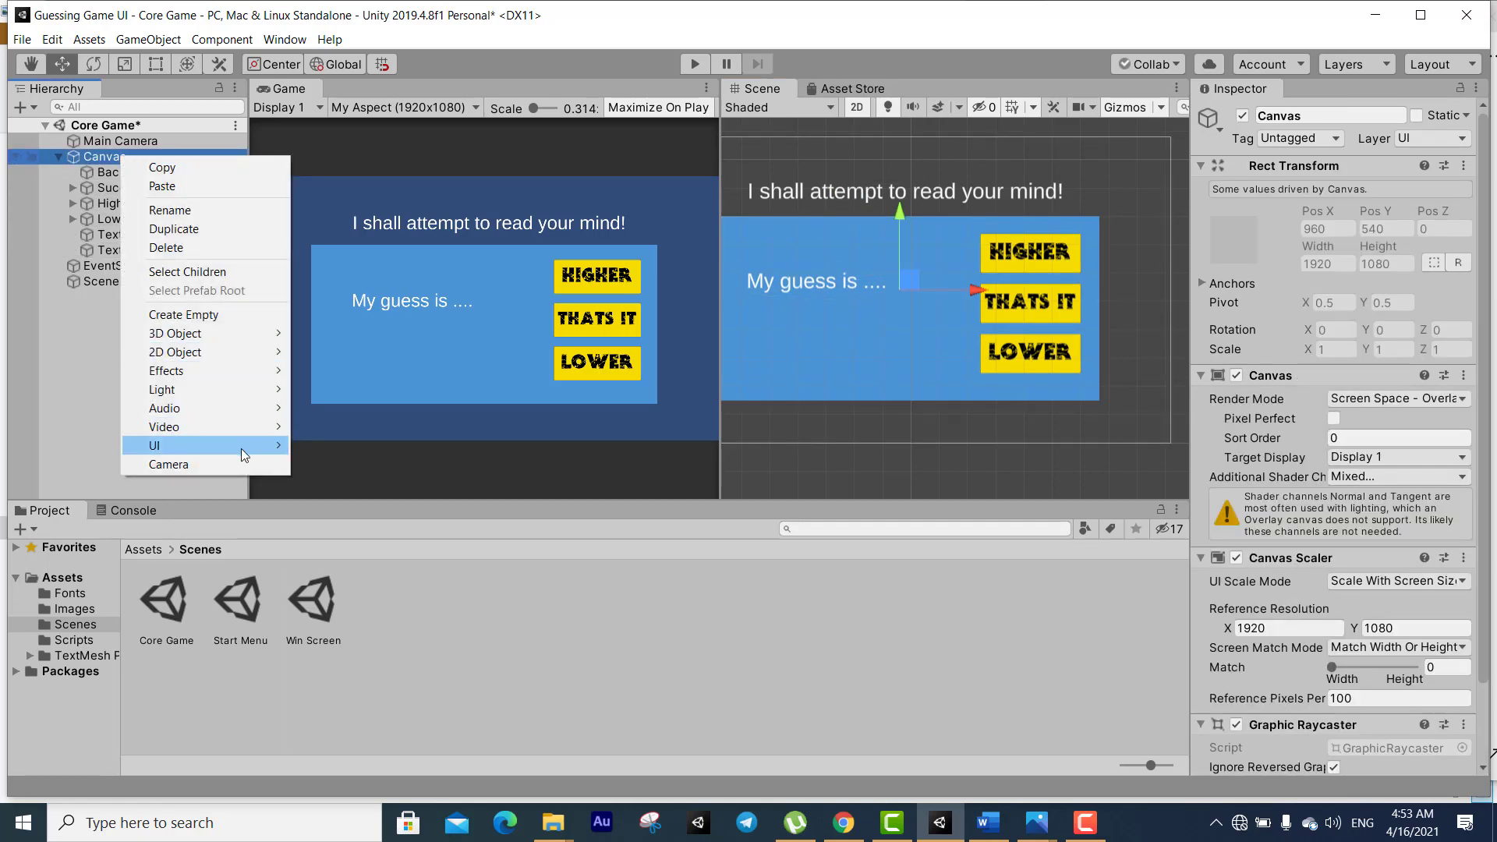
mouse_move(241, 448)
click(361, 484)
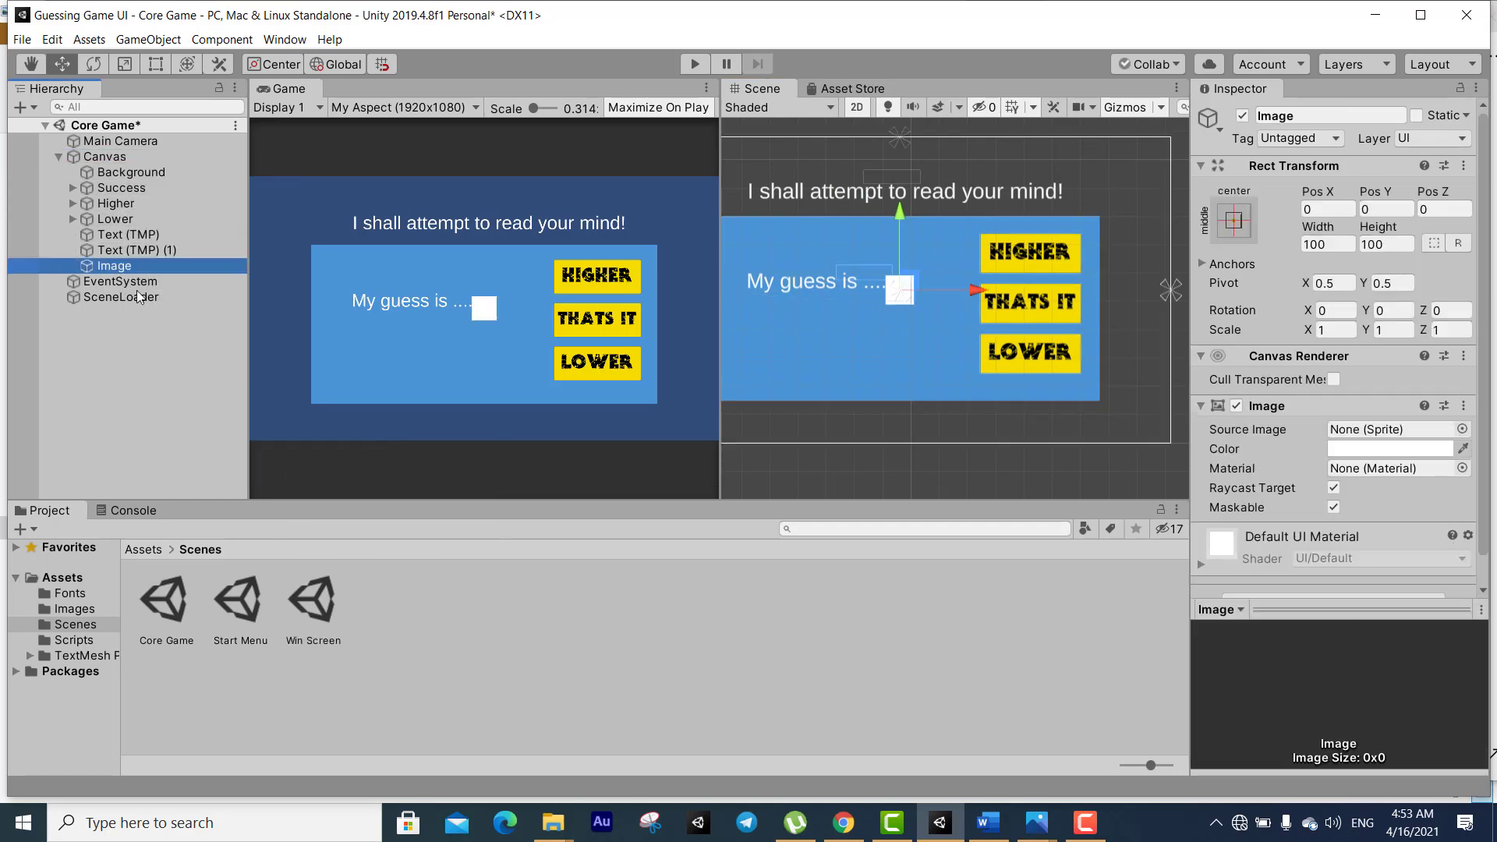
double_click(113, 268)
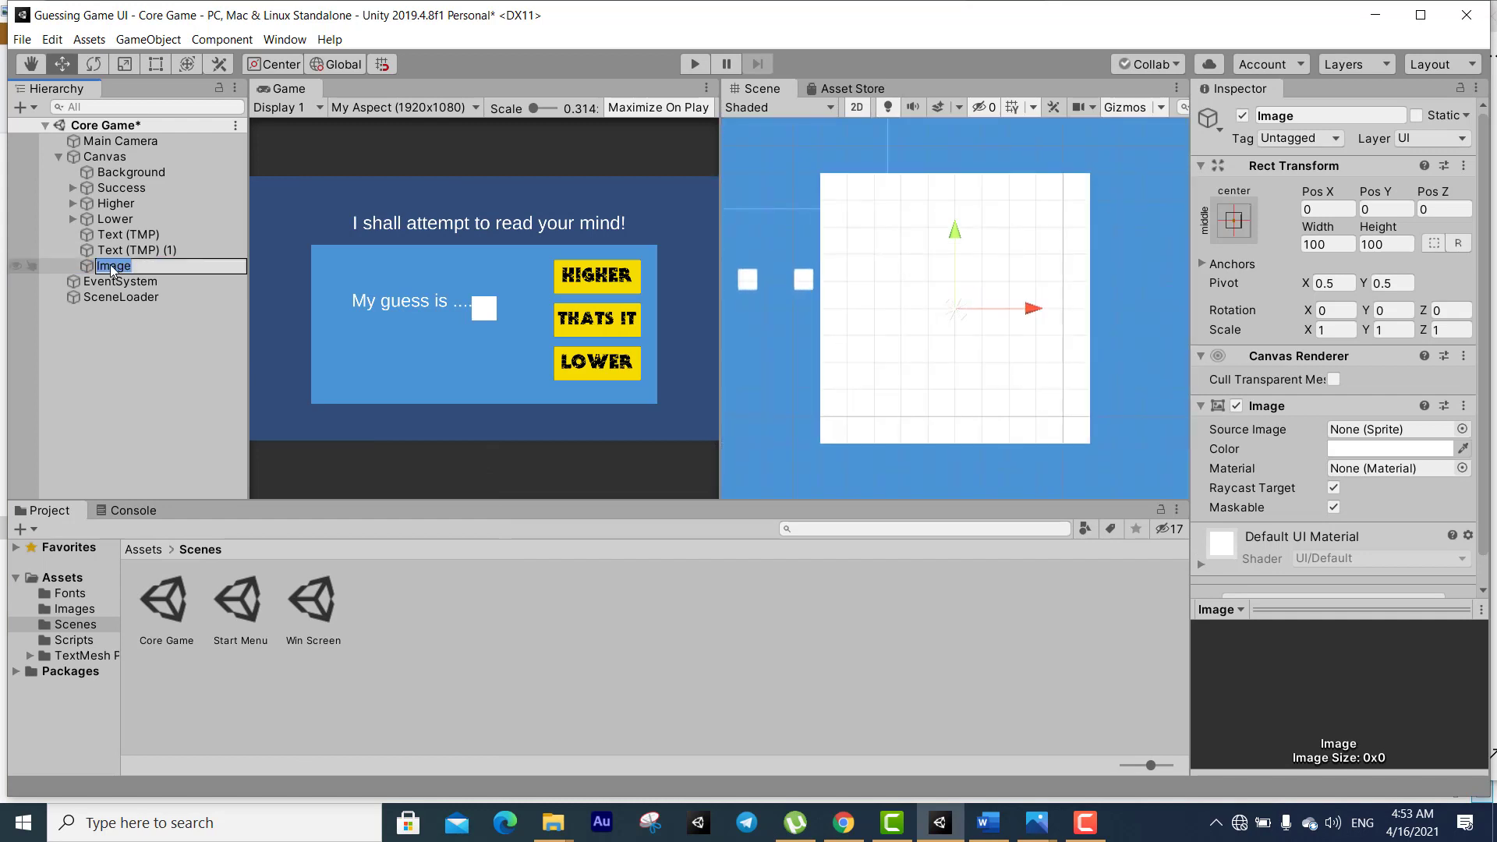
text(GuessBg)
key(Return)
Move GuessBg below the 'My guess is' text and stretch it to about 244.9 by 148.3
scroll(1037, 296, down, 1)
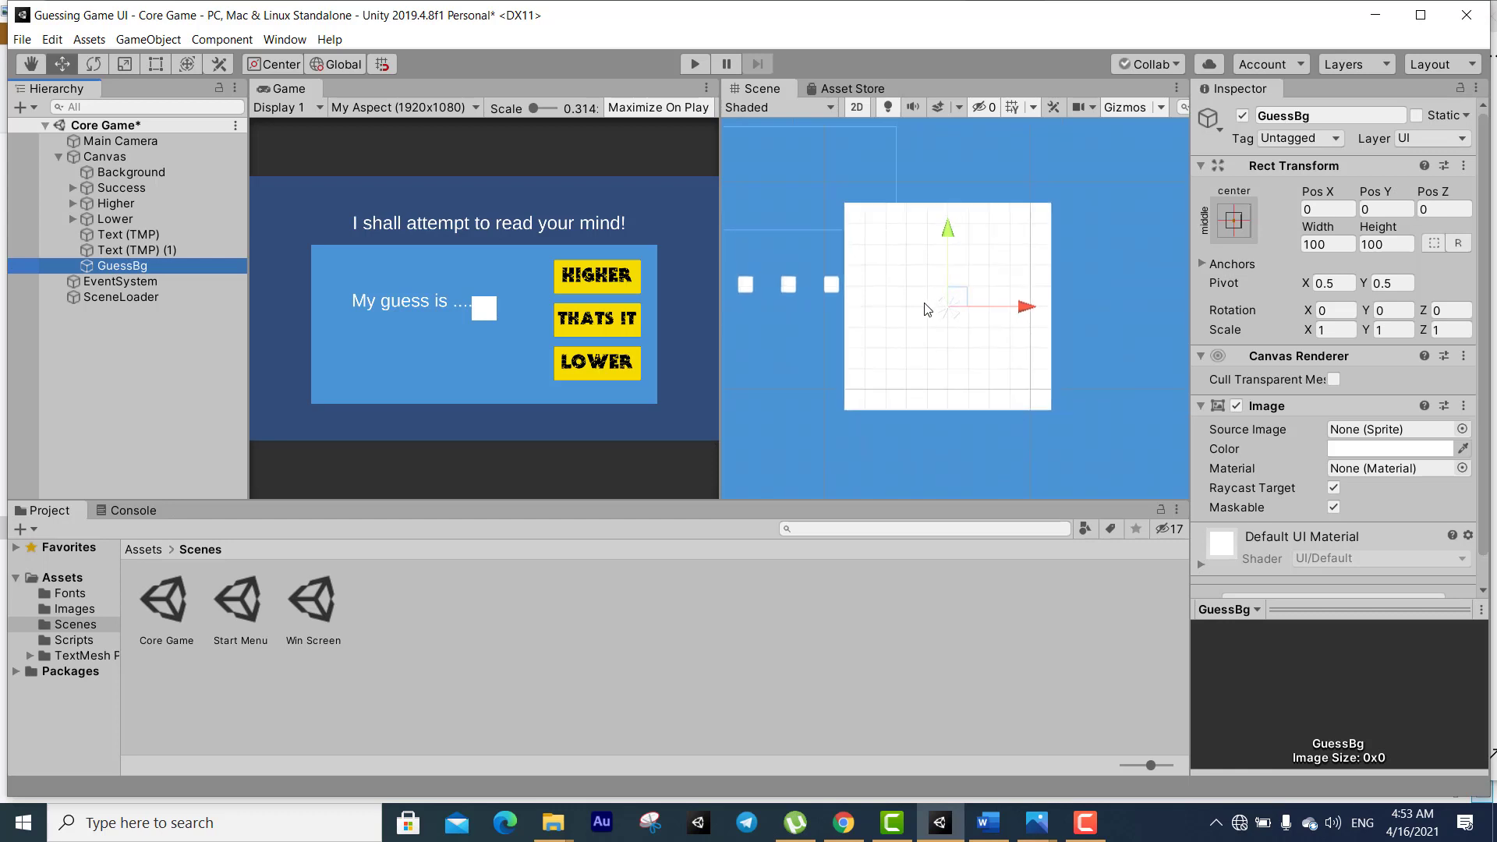
scroll(1040, 308, down, 1)
scroll(1045, 319, down, 2)
scroll(1044, 326, down, 2)
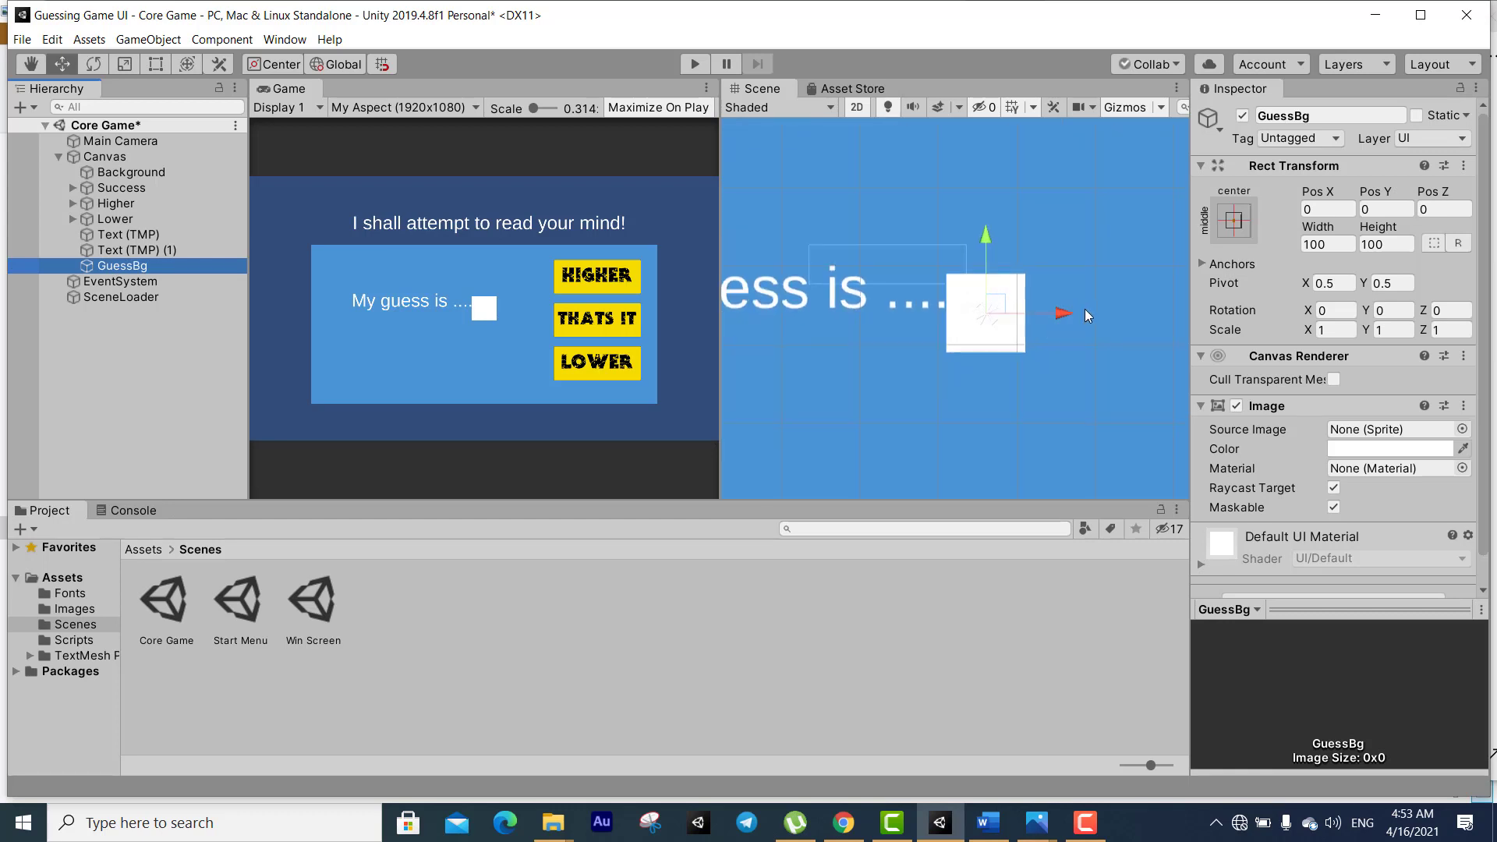
drag(1079, 311, 1011, 312)
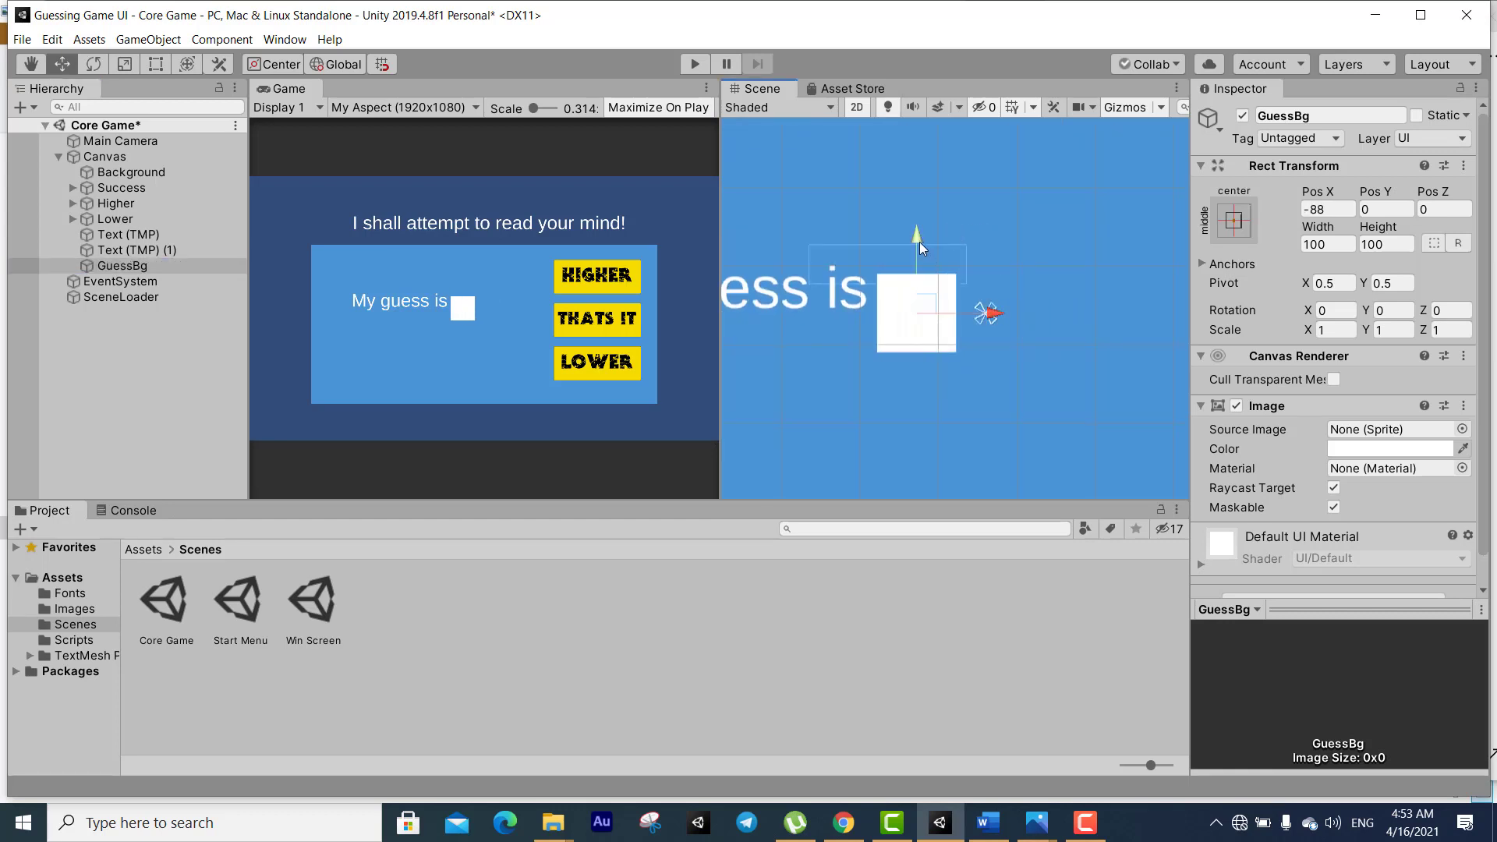
drag(919, 241, 925, 310)
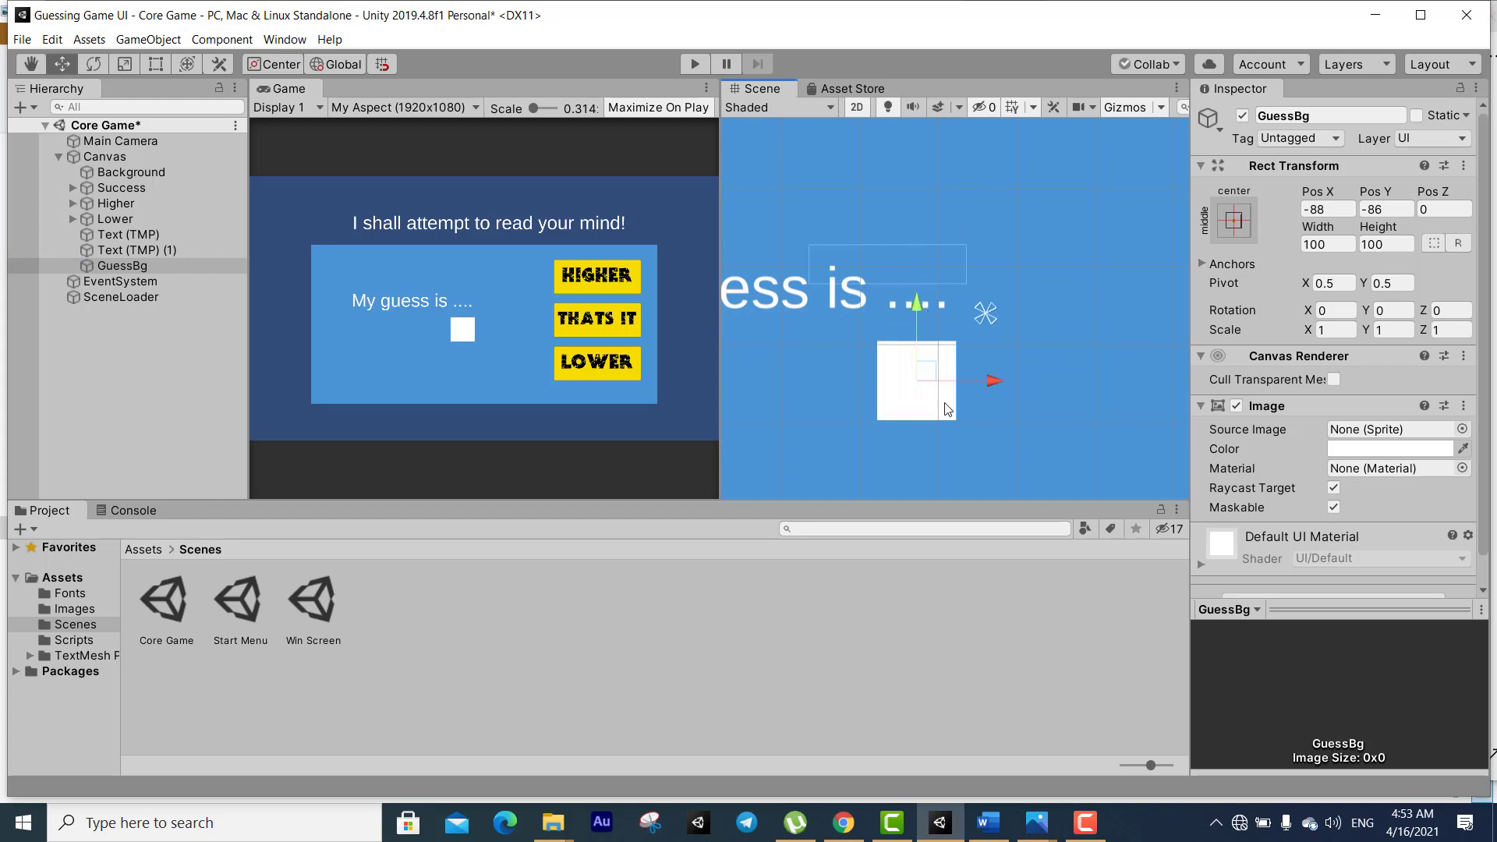
scroll(947, 405, down, 2)
scroll(947, 394, down, 1)
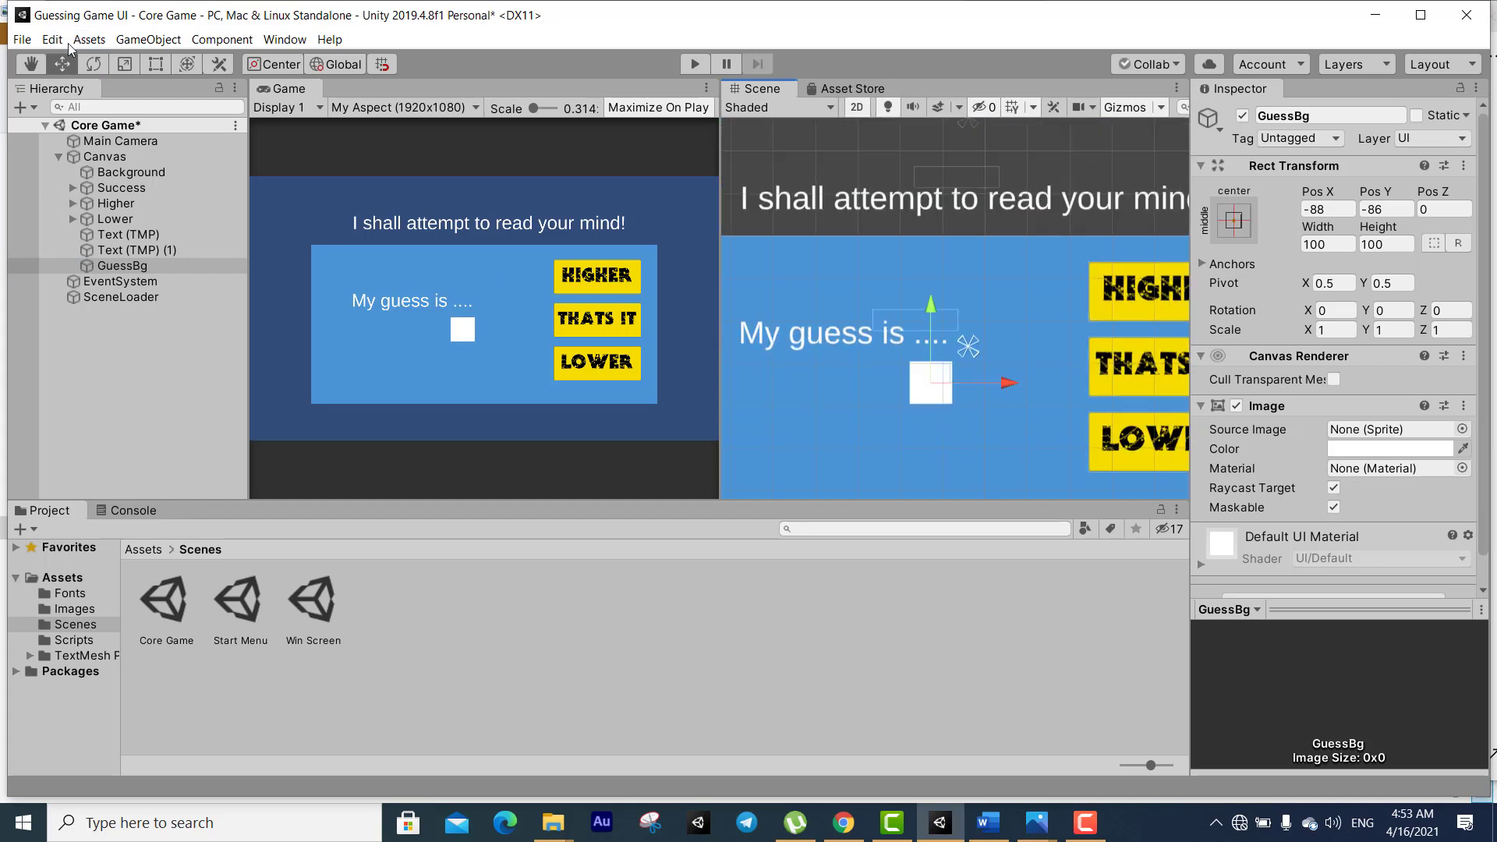
click(157, 67)
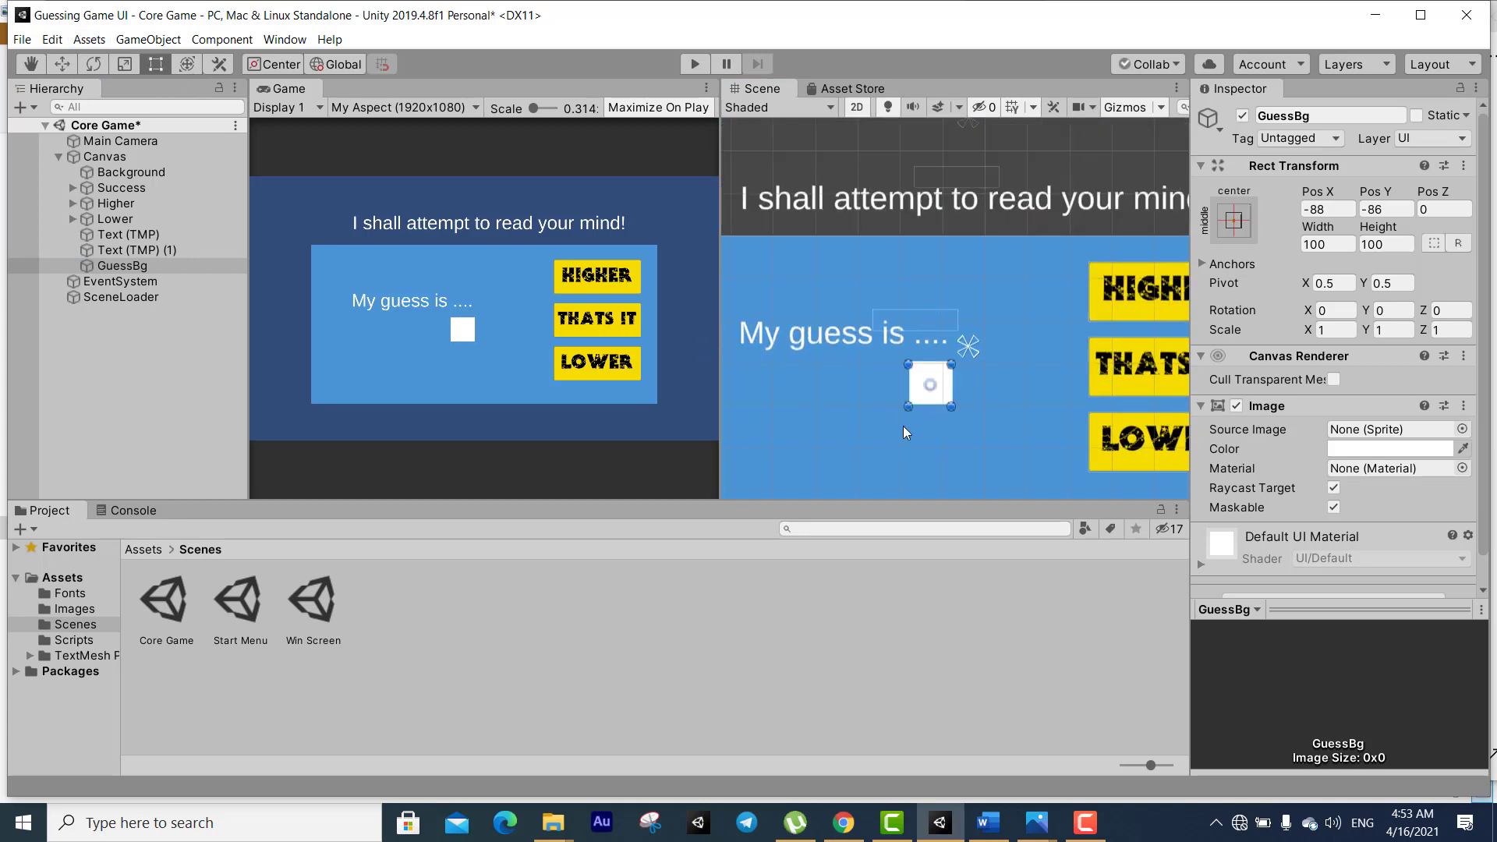
drag(907, 407, 845, 428)
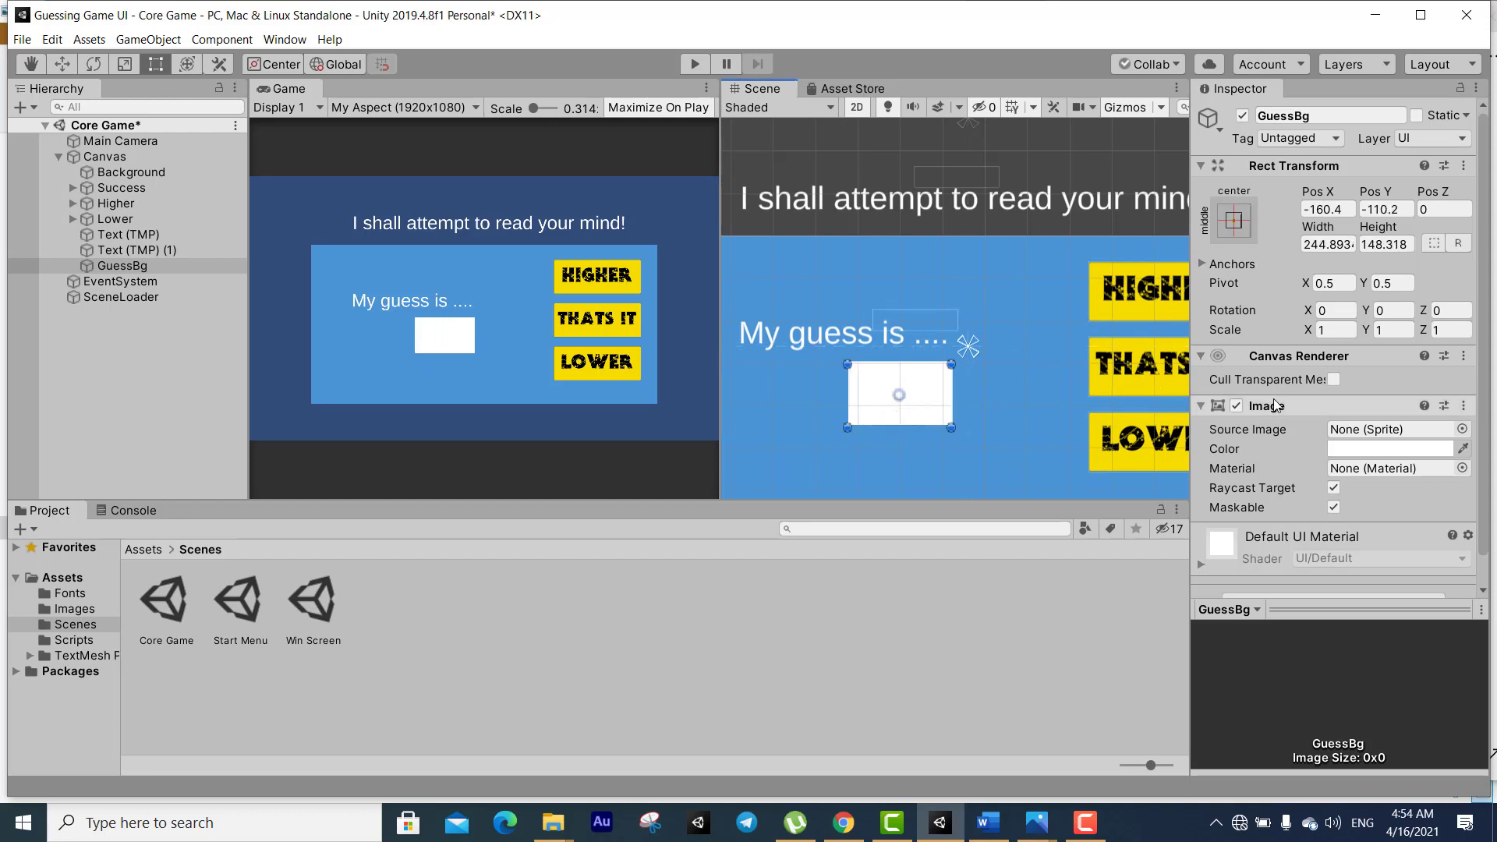
Colour GuessBg fully saturated yellow and resize it to about 256.4 by 118.7
click(1357, 449)
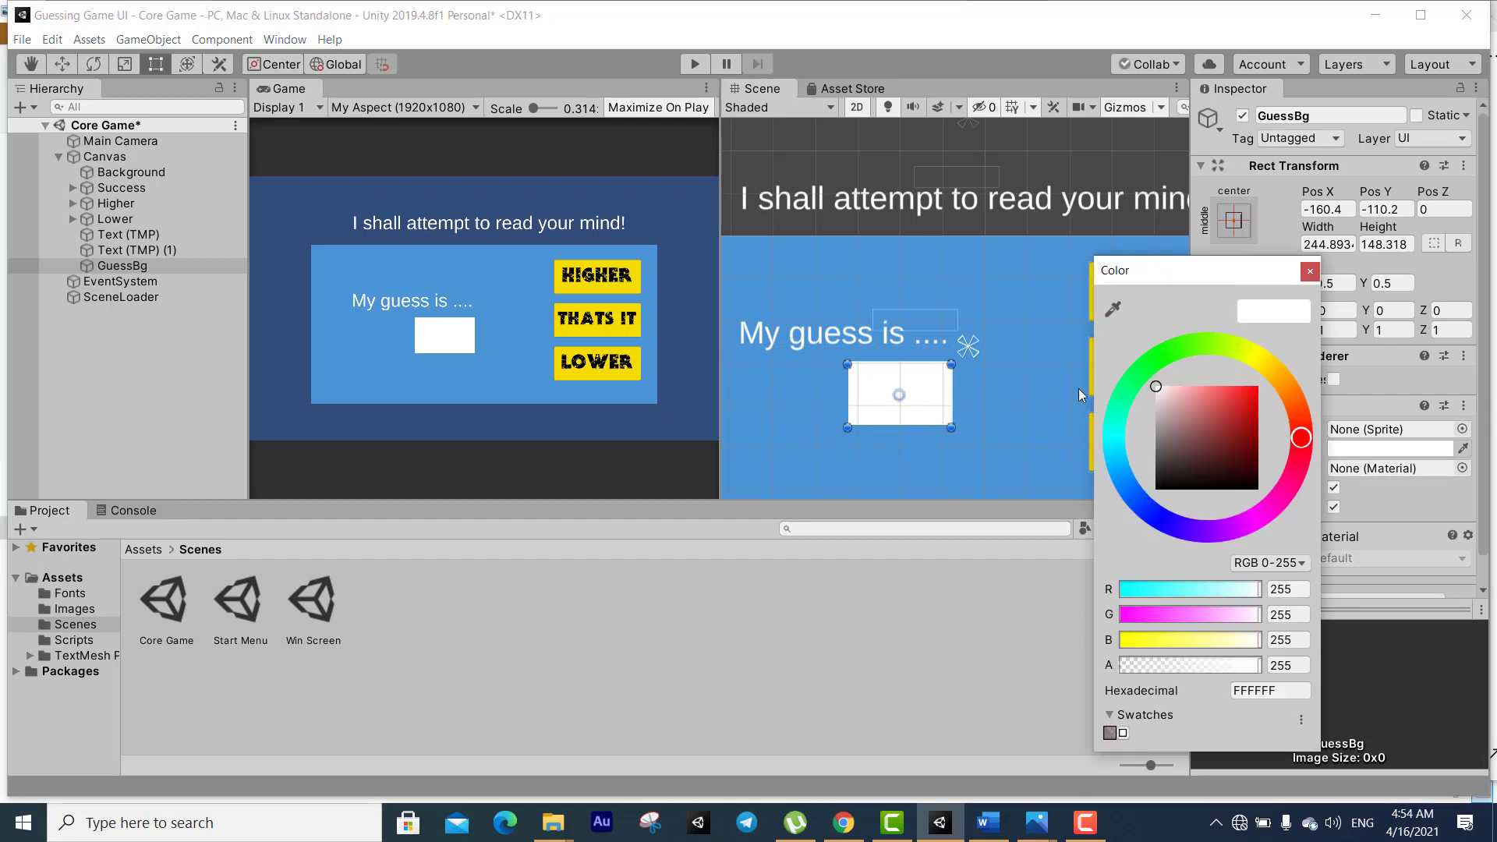
click(1265, 380)
mouse_move(1265, 380)
mouse_down()
mouse_move(1248, 355)
mouse_move(1317, 321)
mouse_up()
click(1309, 270)
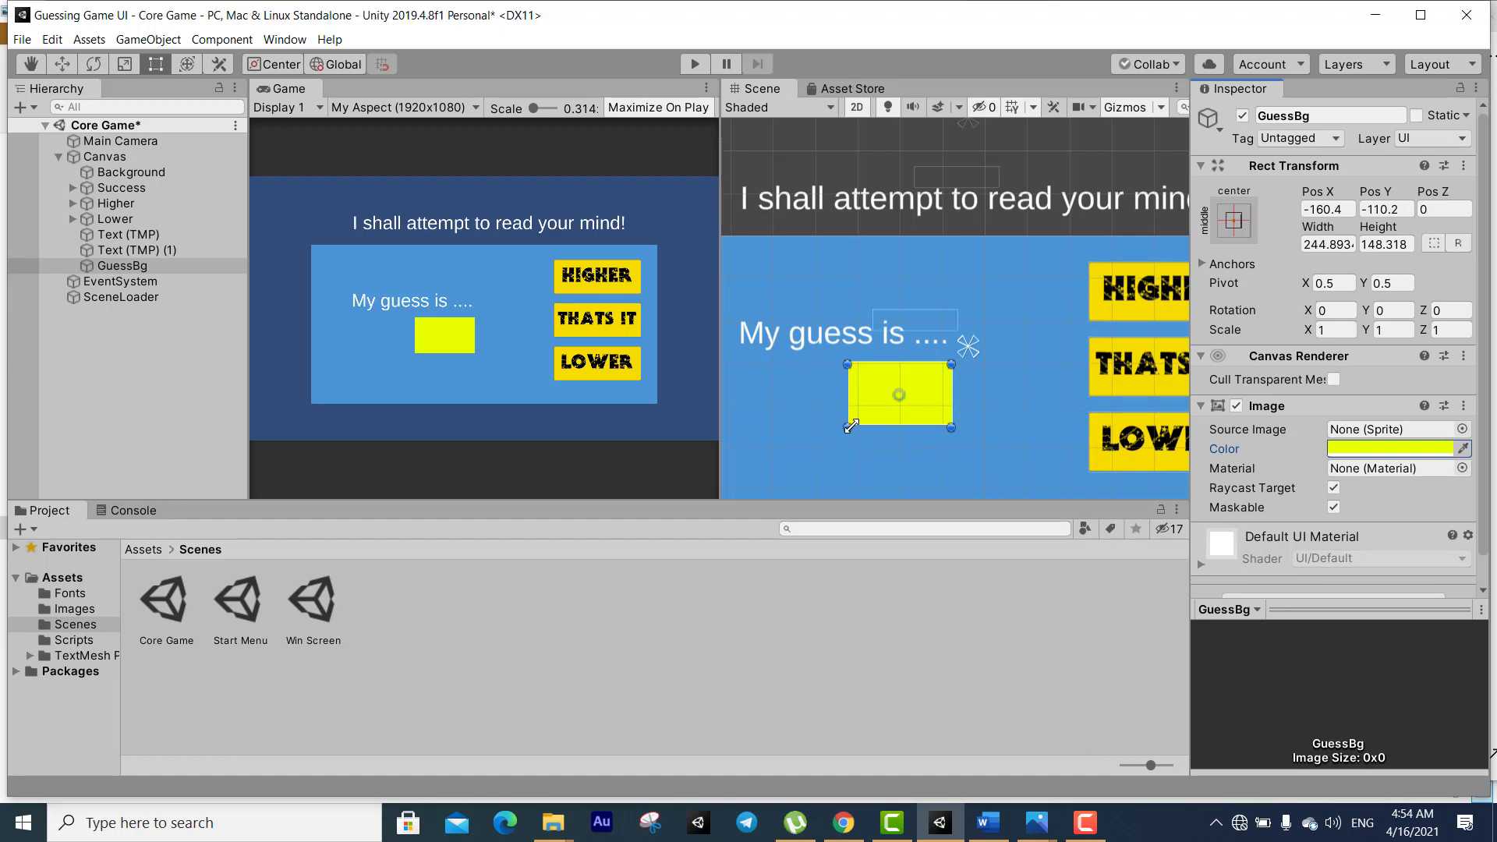
drag(855, 427, 846, 411)
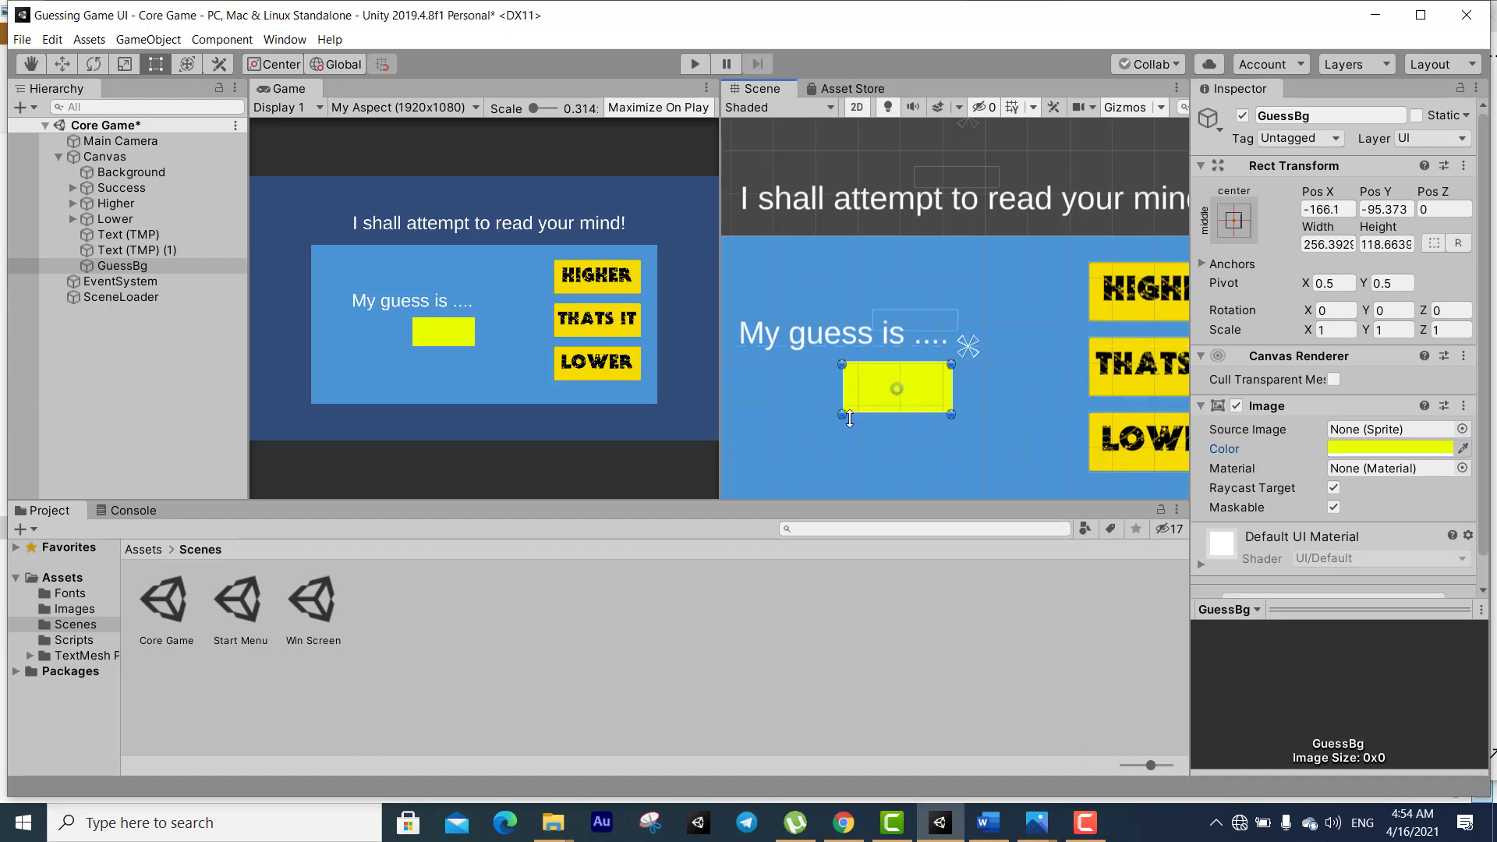
Add a Text (TMP) child inside GuessBg and enlarge its rect to about 256.4 by 100.4
right_click(126, 267)
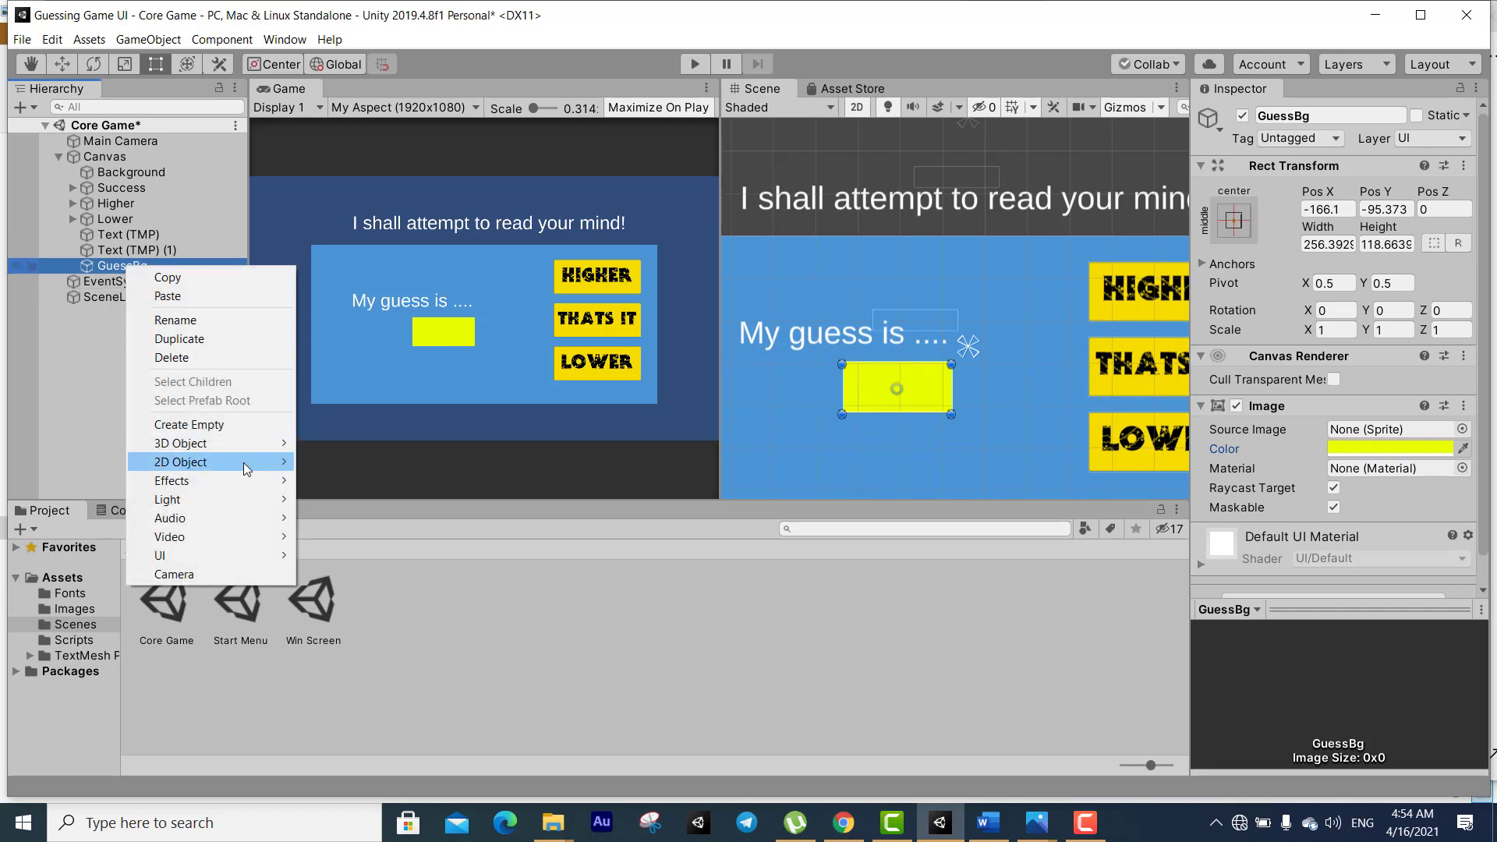
mouse_move(248, 556)
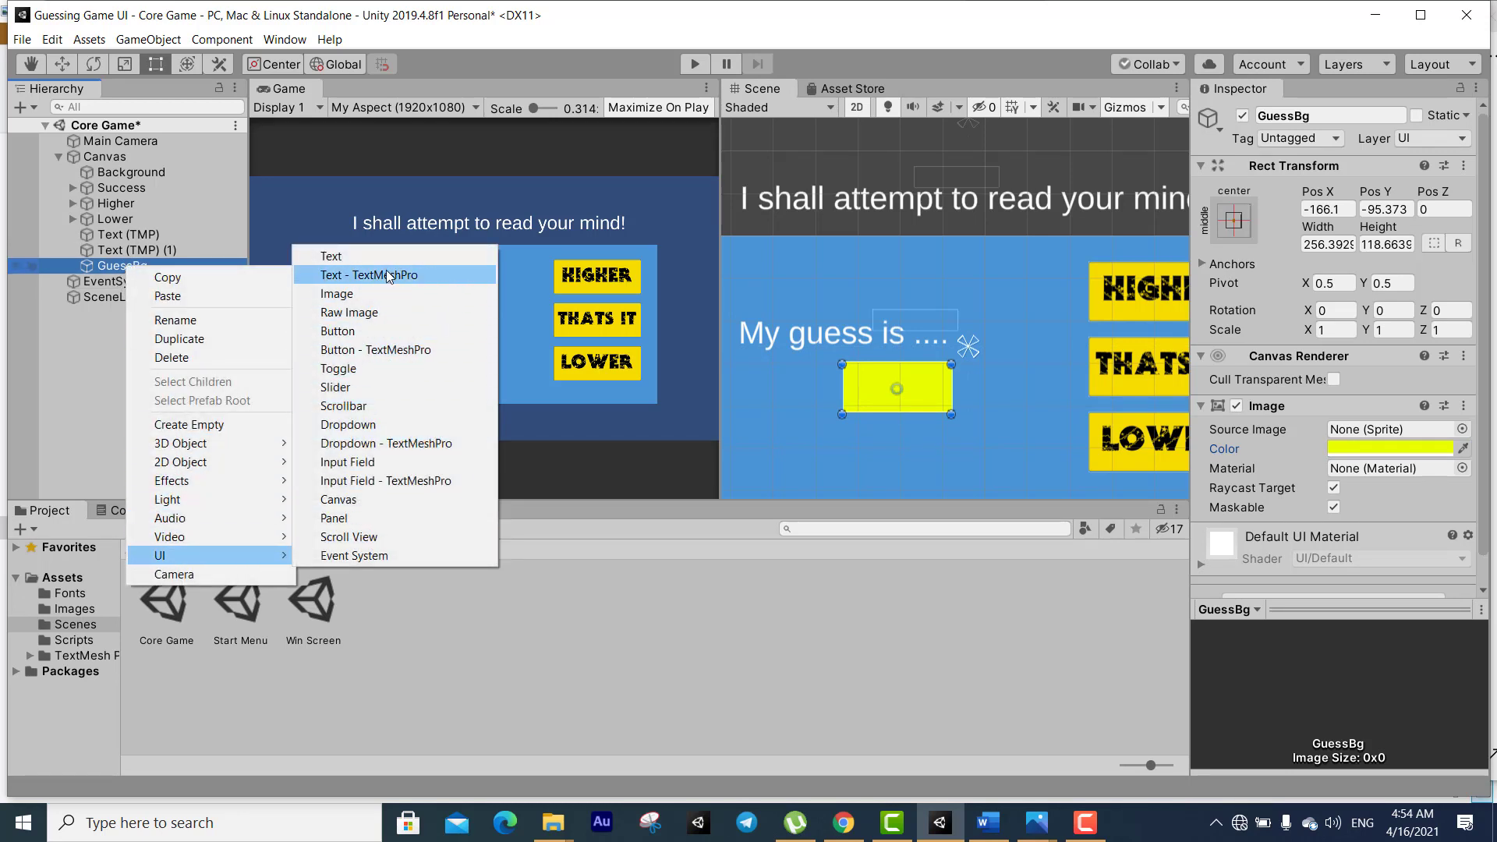
click(358, 274)
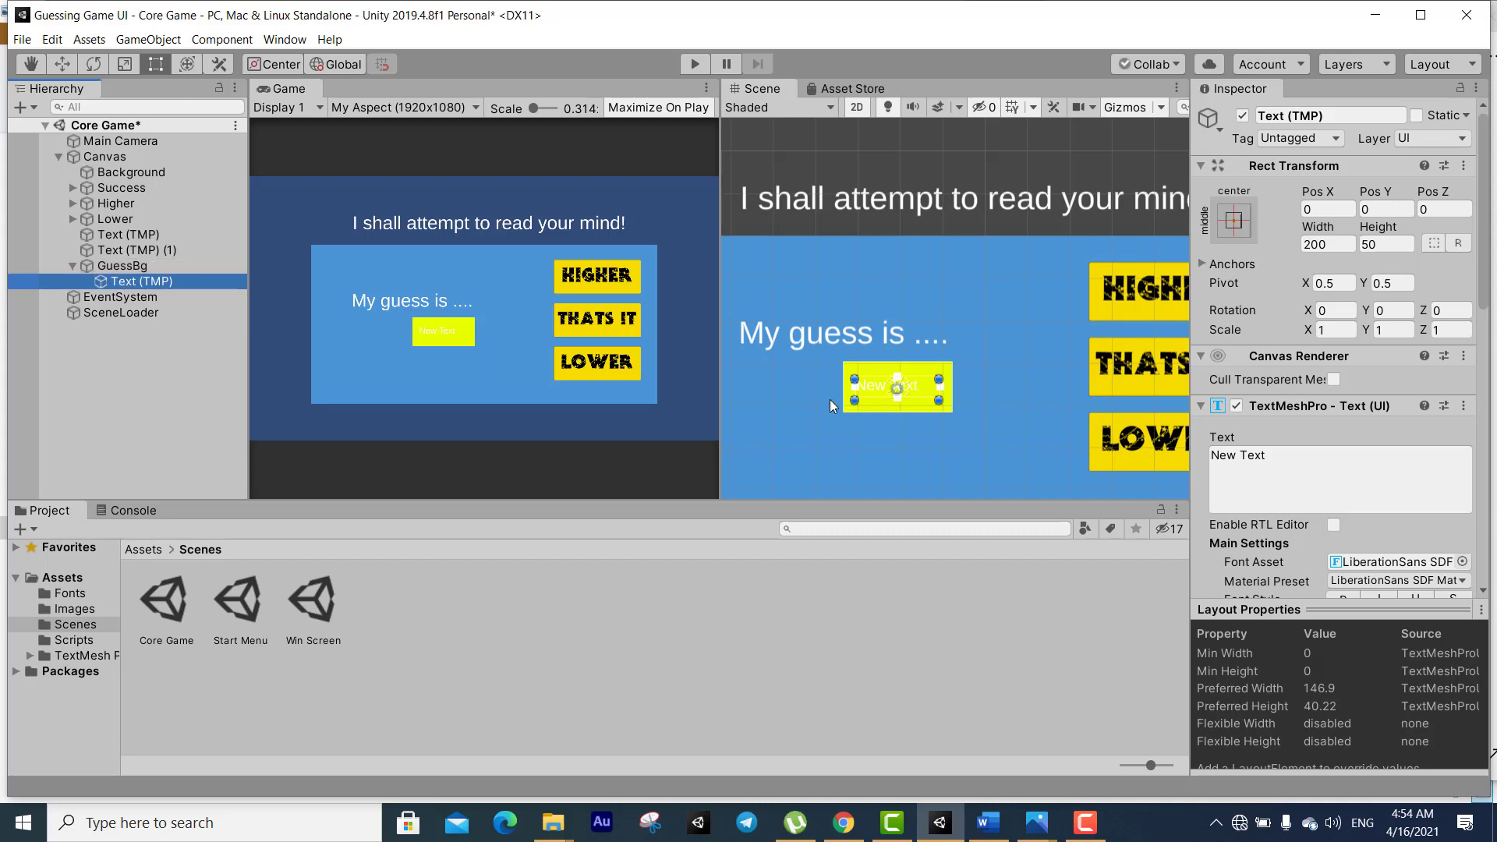
drag(855, 401, 842, 414)
drag(940, 375, 951, 364)
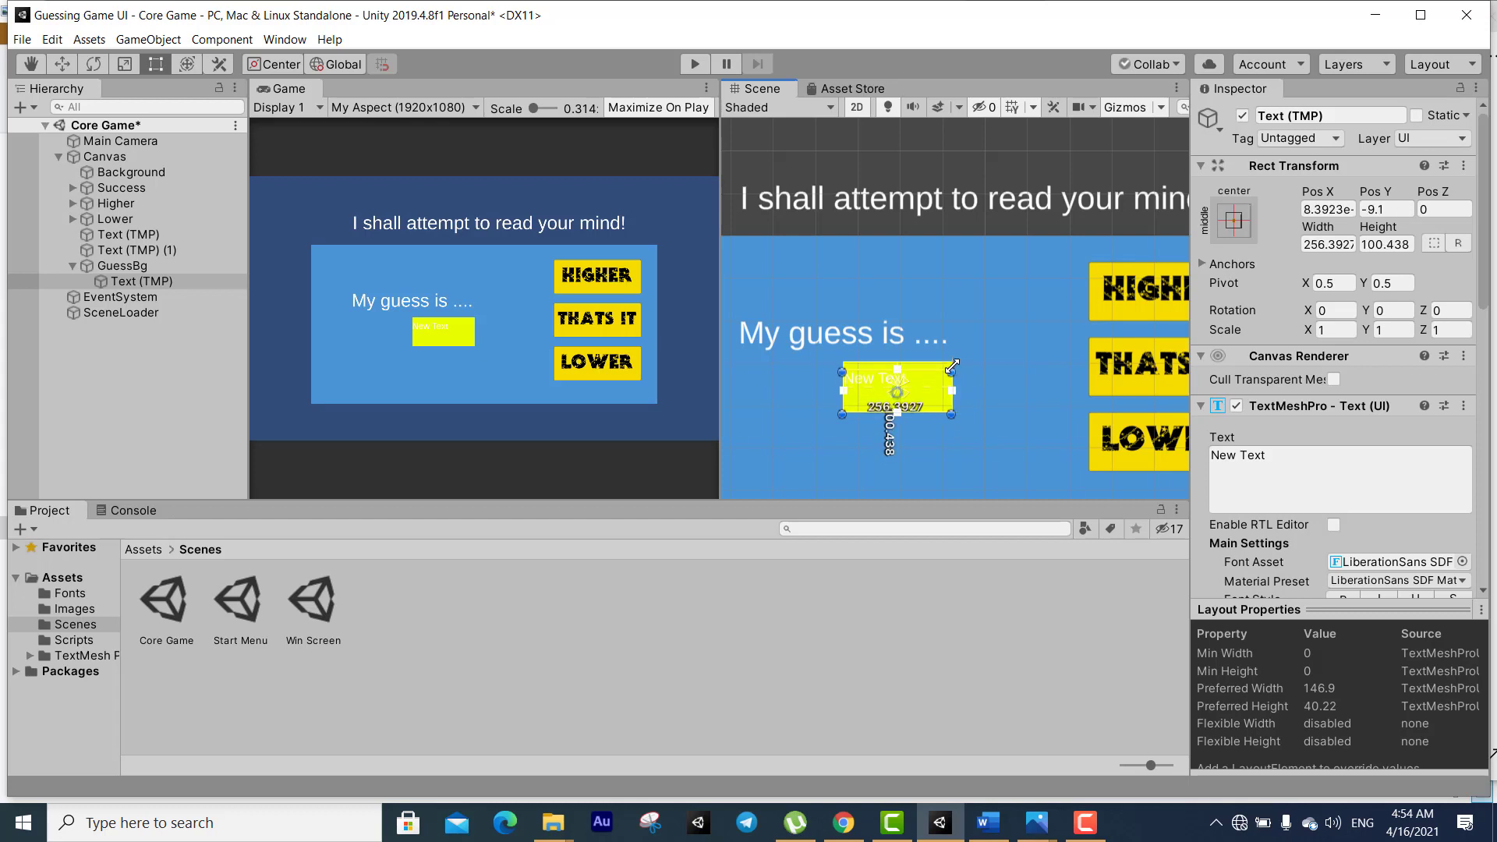
Set the New Text label's alignment to Center and Middle within the yellow box
scroll(1228, 471, down, 10)
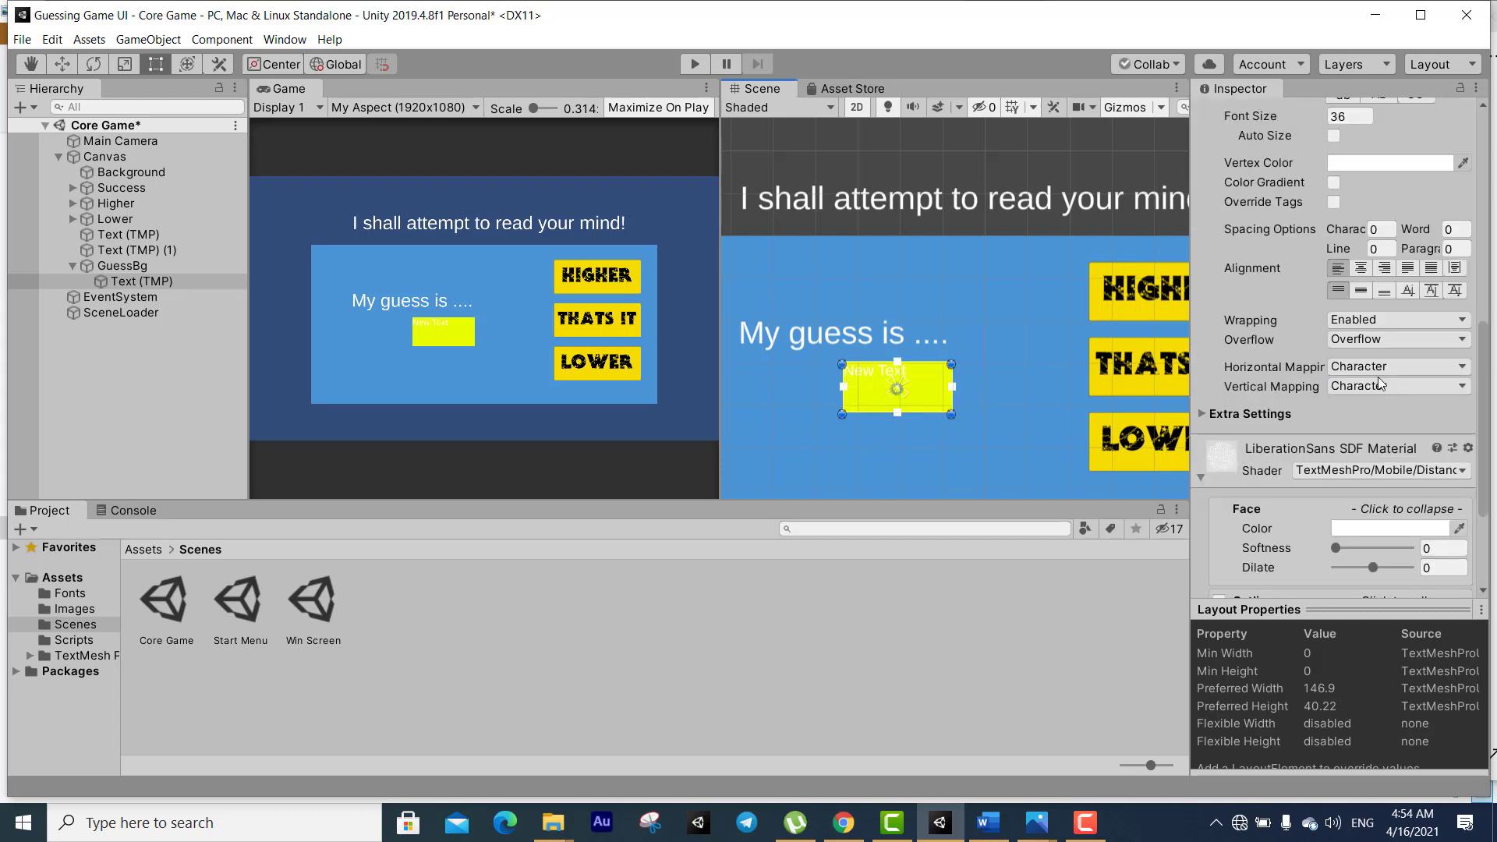
click(1360, 267)
click(1361, 290)
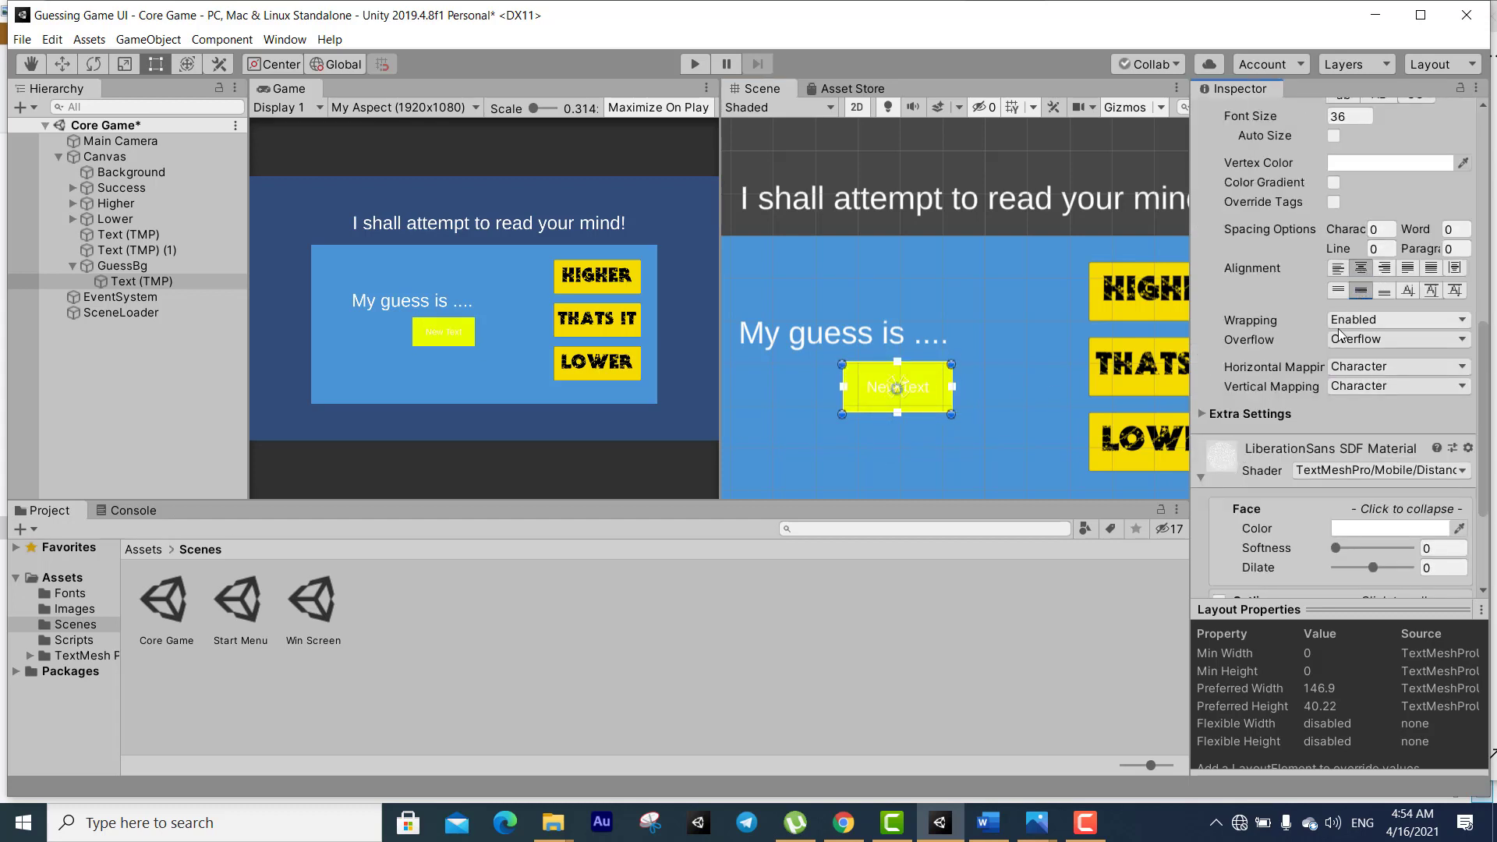
scroll(1364, 468, up, 3)
scroll(1388, 535, down, 6)
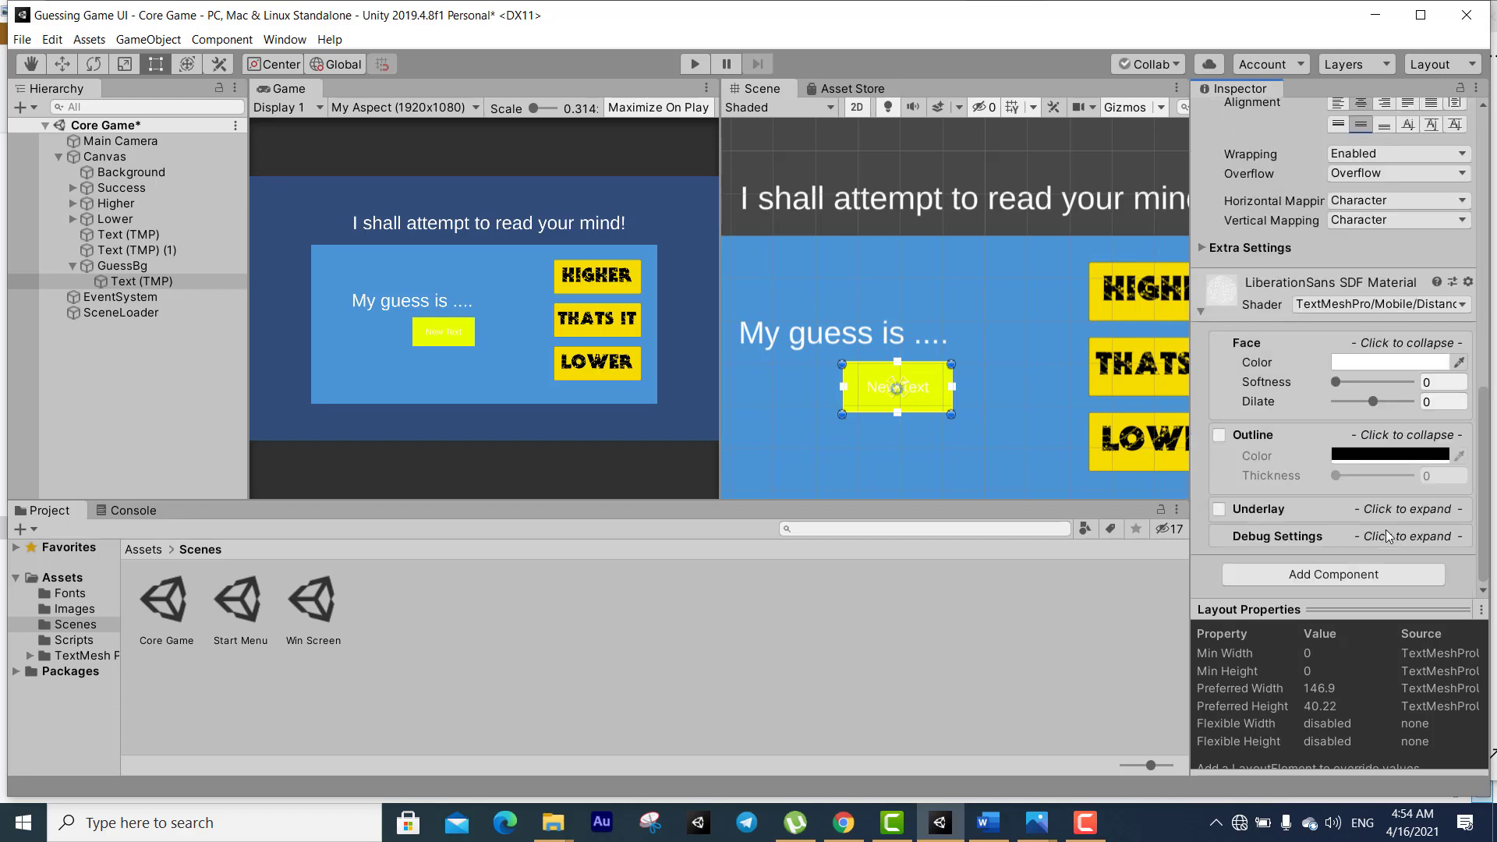
scroll(1183, 407, up, 1)
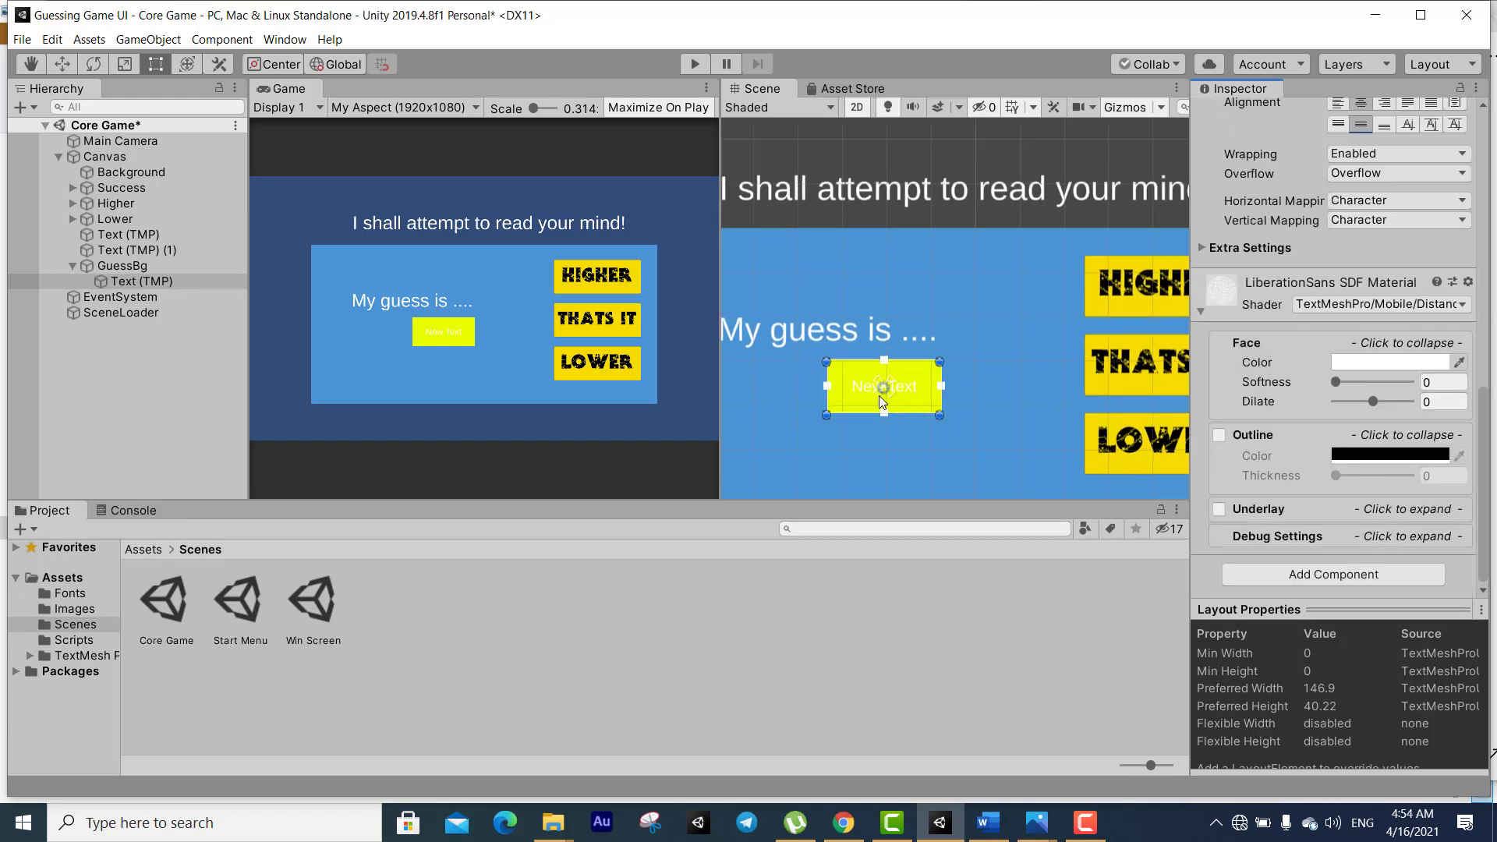
scroll(1325, 366, up, 5)
scroll(1374, 357, up, 5)
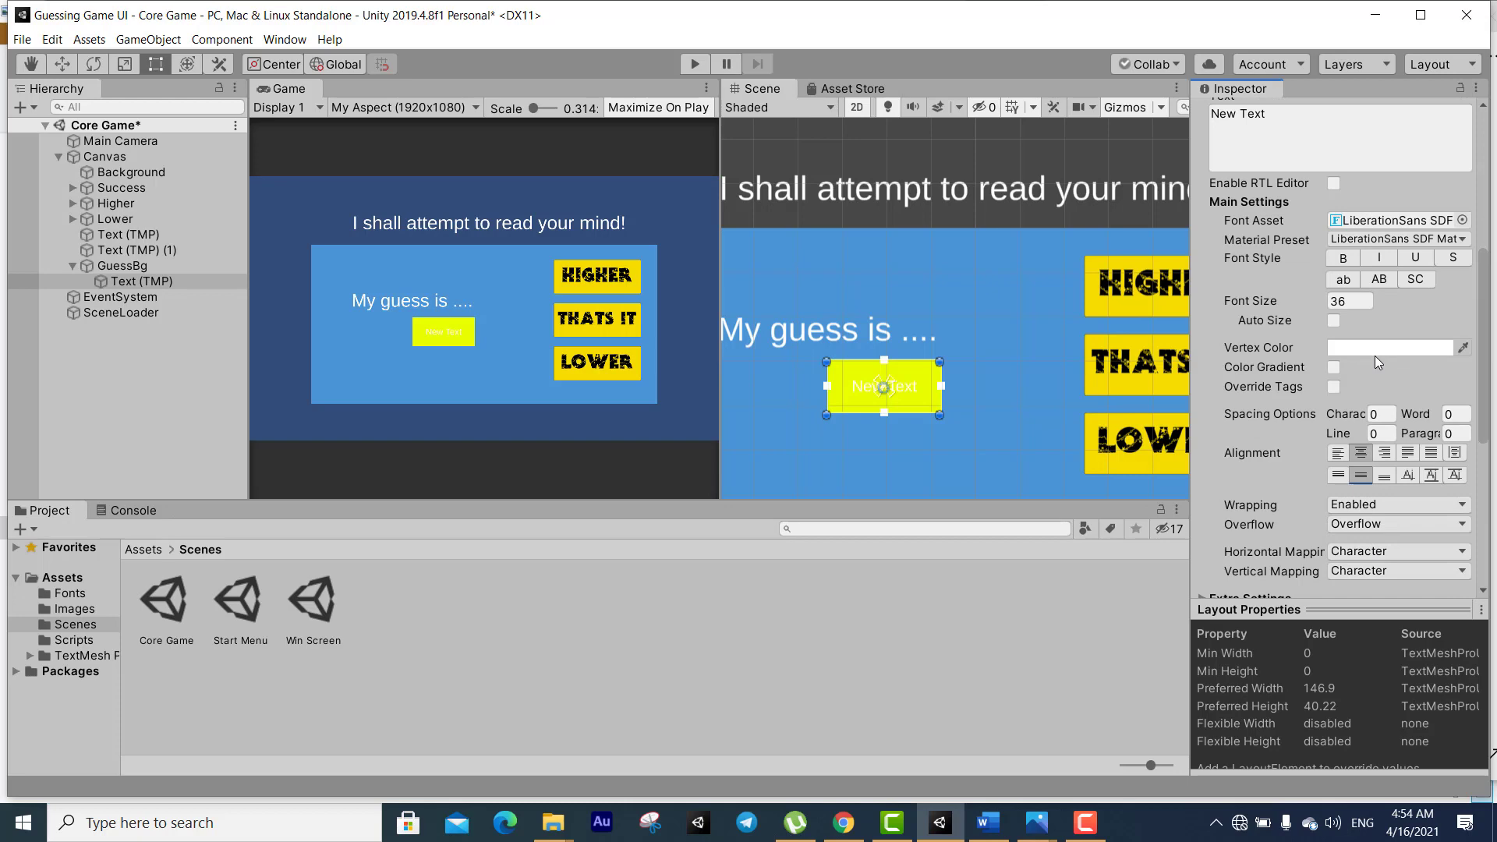
scroll(1371, 359, up, 5)
scroll(1370, 358, down, 5)
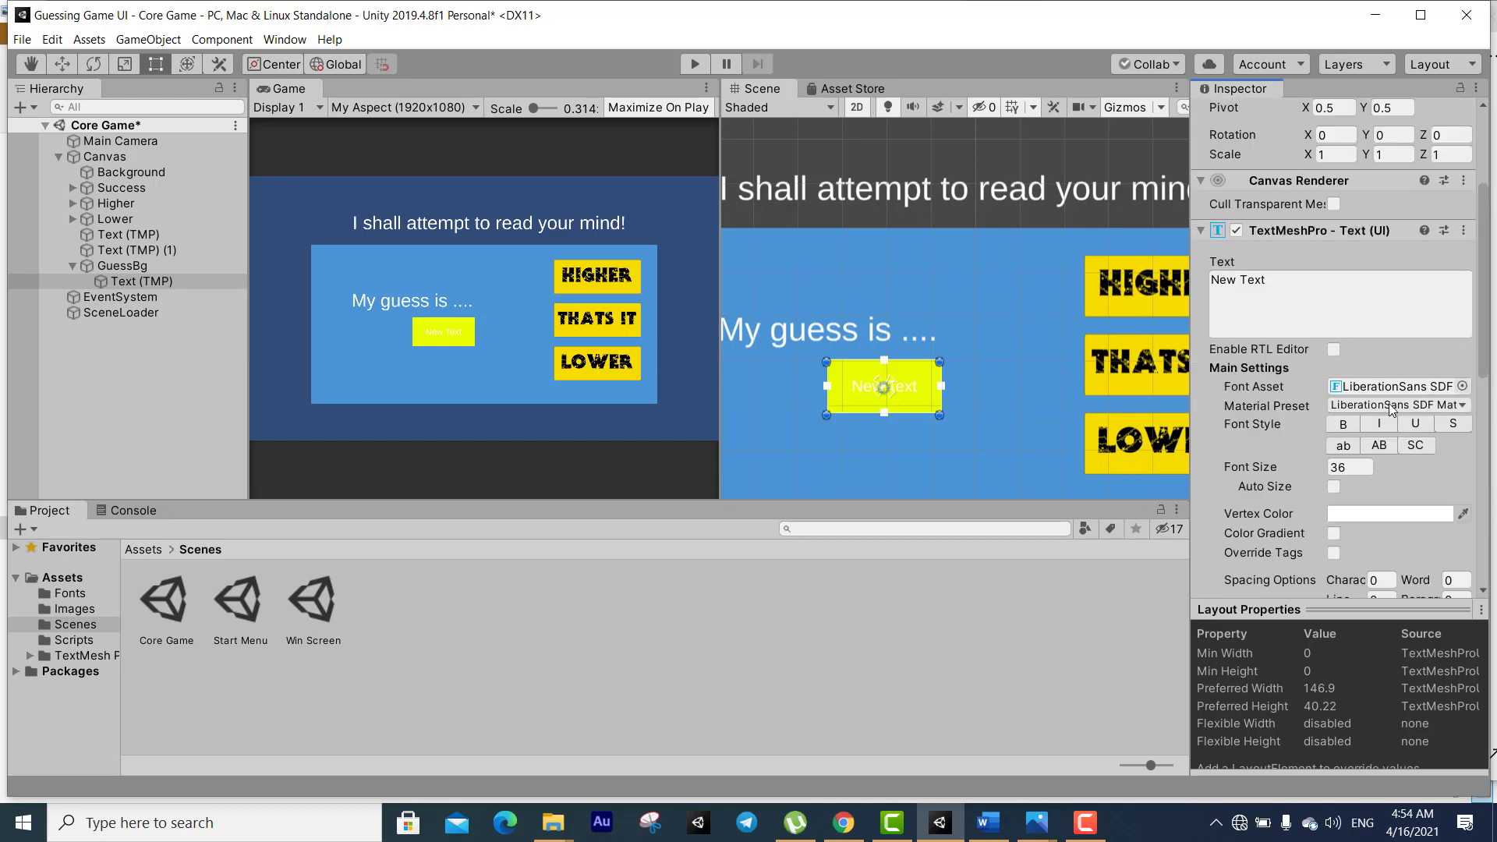
Make the guess text dark red (3D0707) at font size 45.8
click(1345, 512)
mouse_move(1209, 399)
mouse_down()
mouse_move(1247, 385)
mouse_move(1247, 465)
mouse_up()
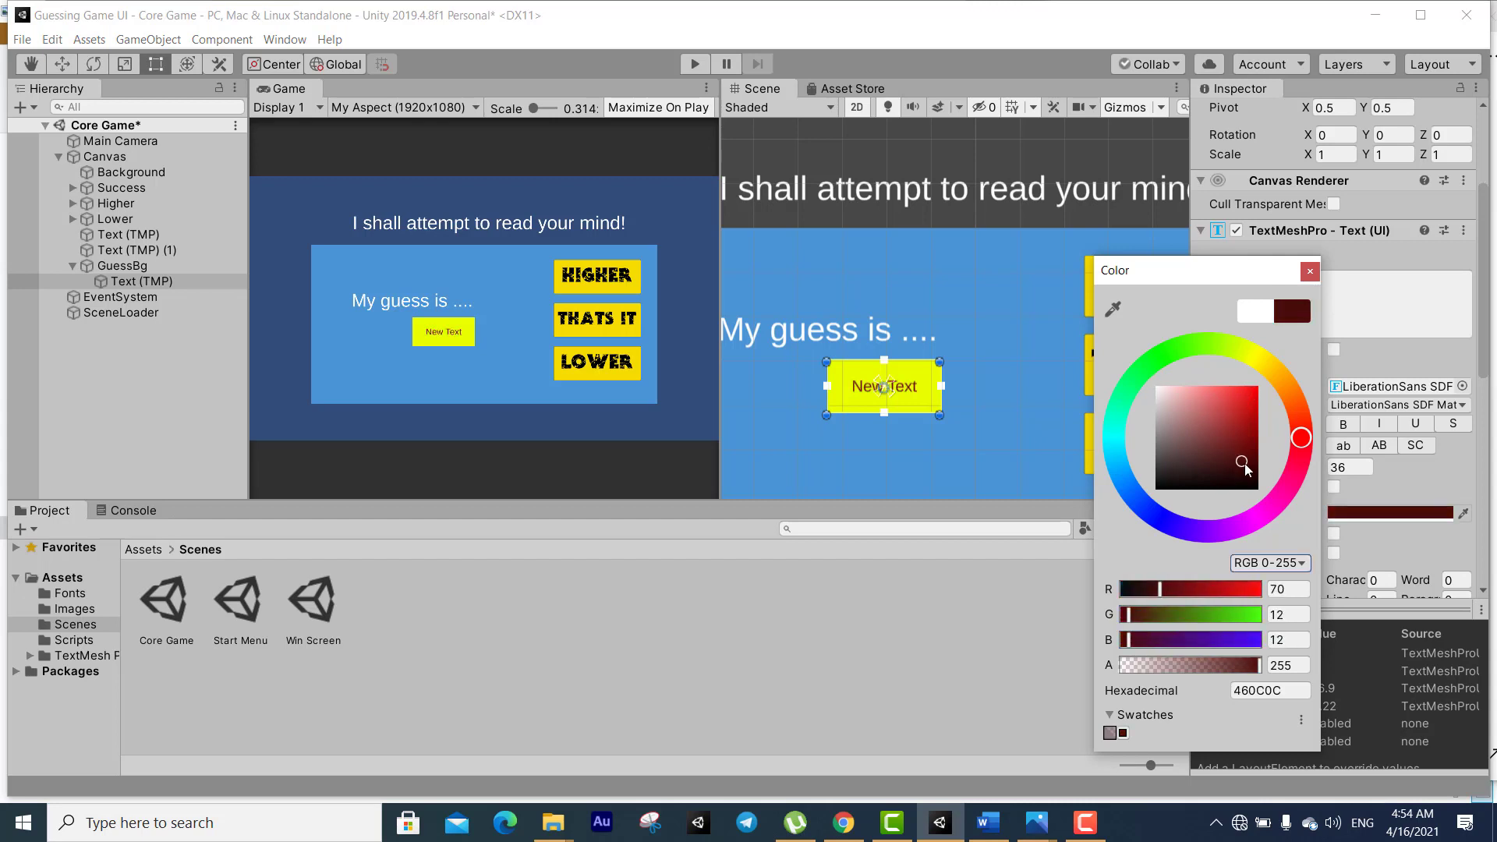
click(1312, 272)
drag(1293, 465, 1340, 465)
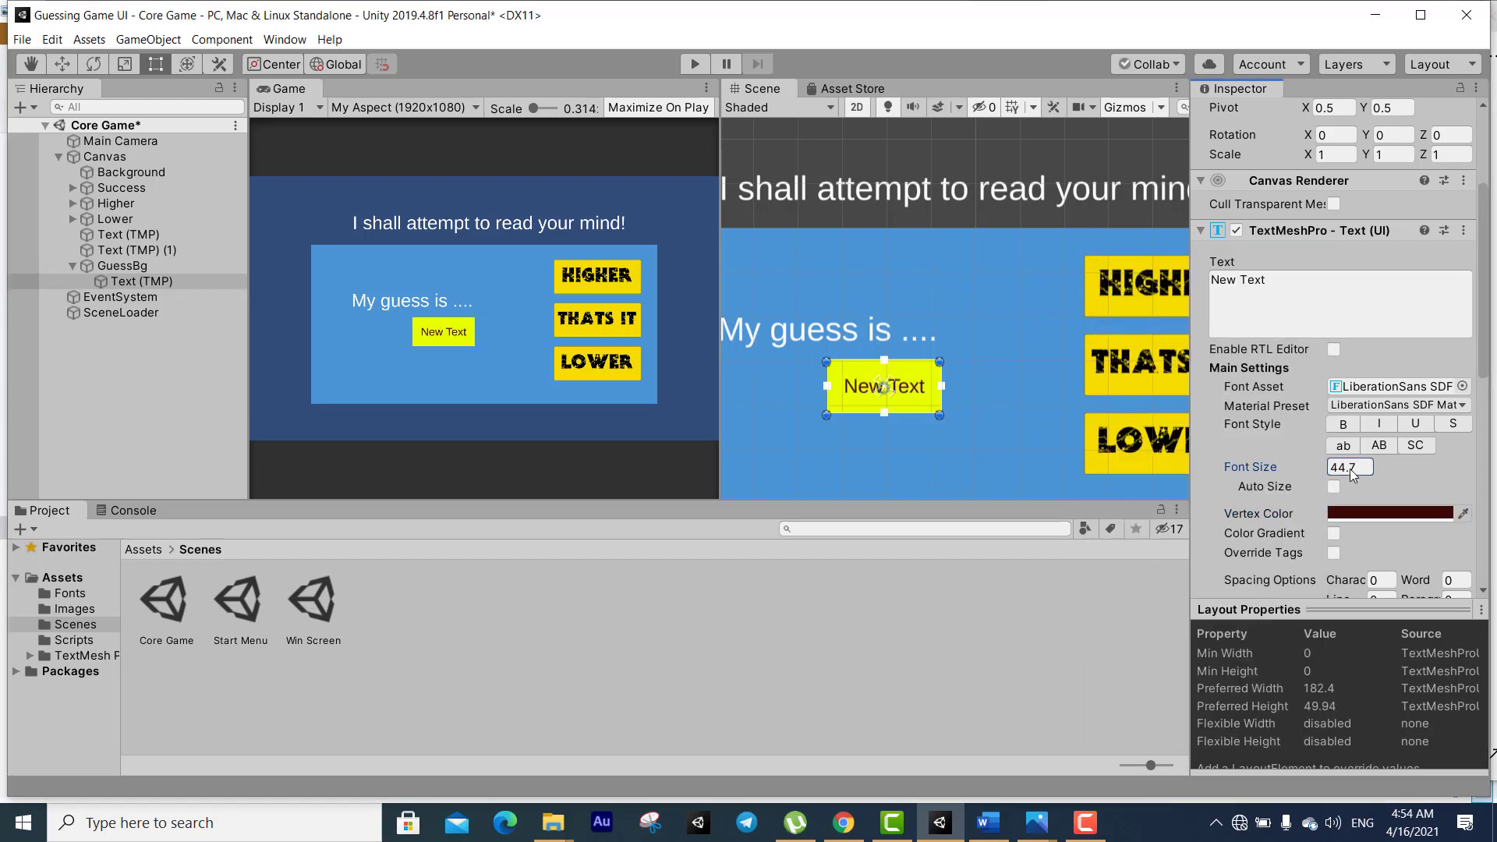
Change the label to bold '???' and reopen the gametext.PNG mockup
click(1322, 274)
key(ctrl+a)
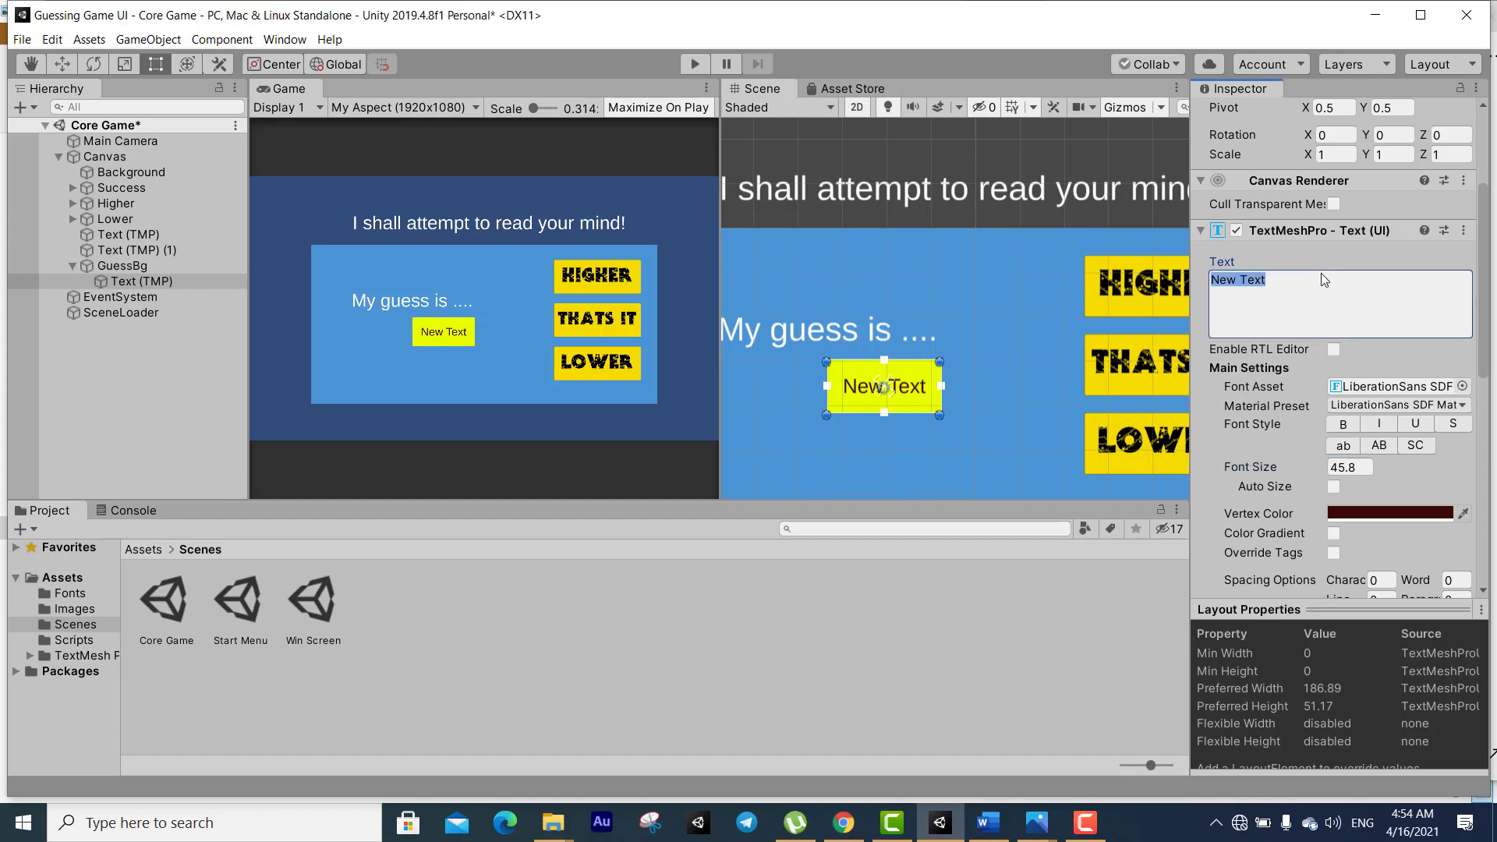
text(500)
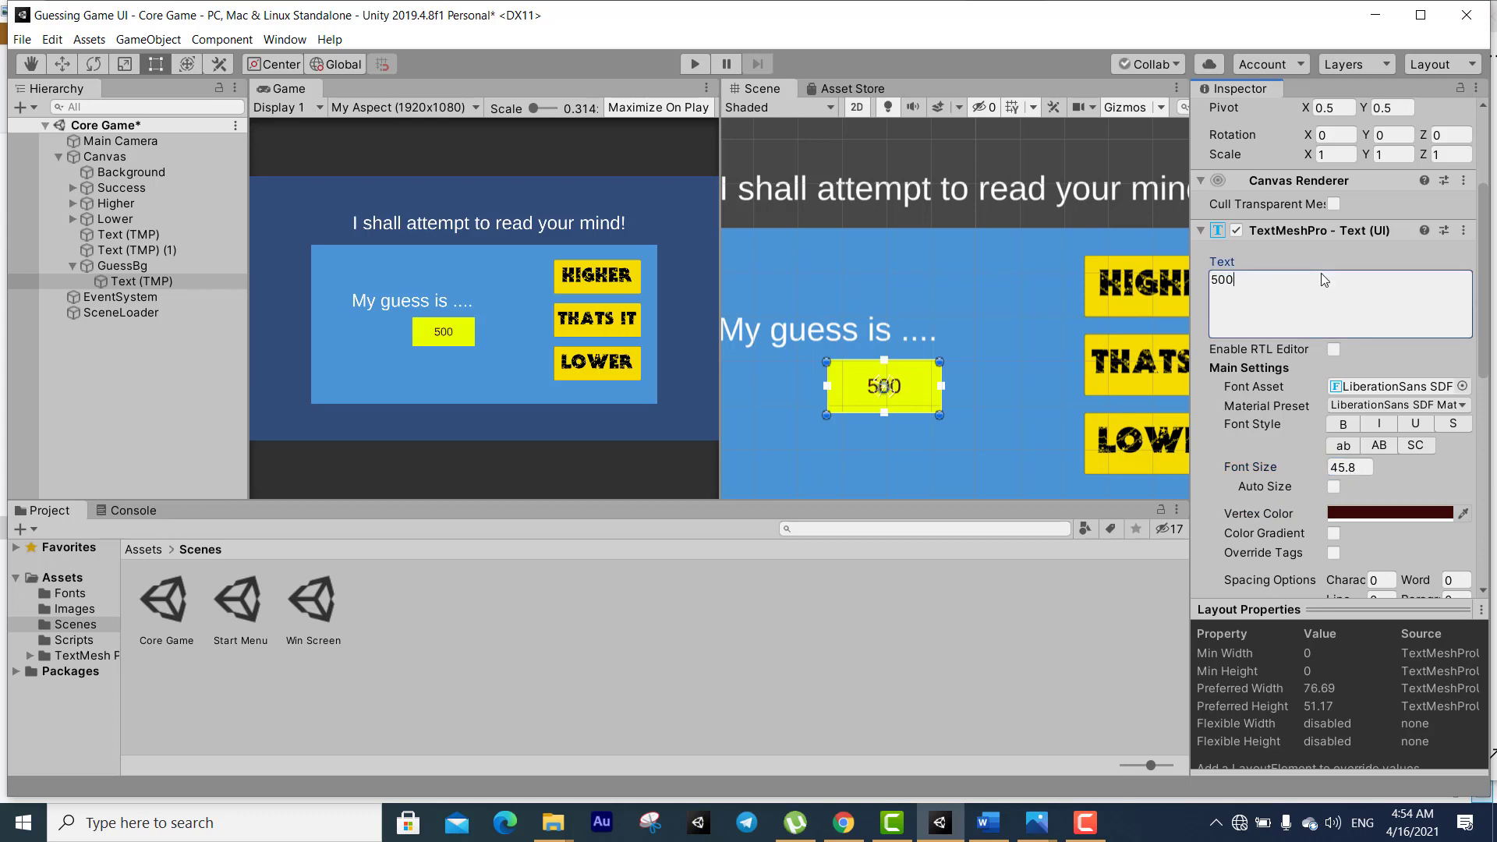
key(BackSpace)
key(BackSpace)
key(BackSpace)
text(??)
text(?)
scroll(1429, 256, up, 2)
scroll(1388, 297, down, 5)
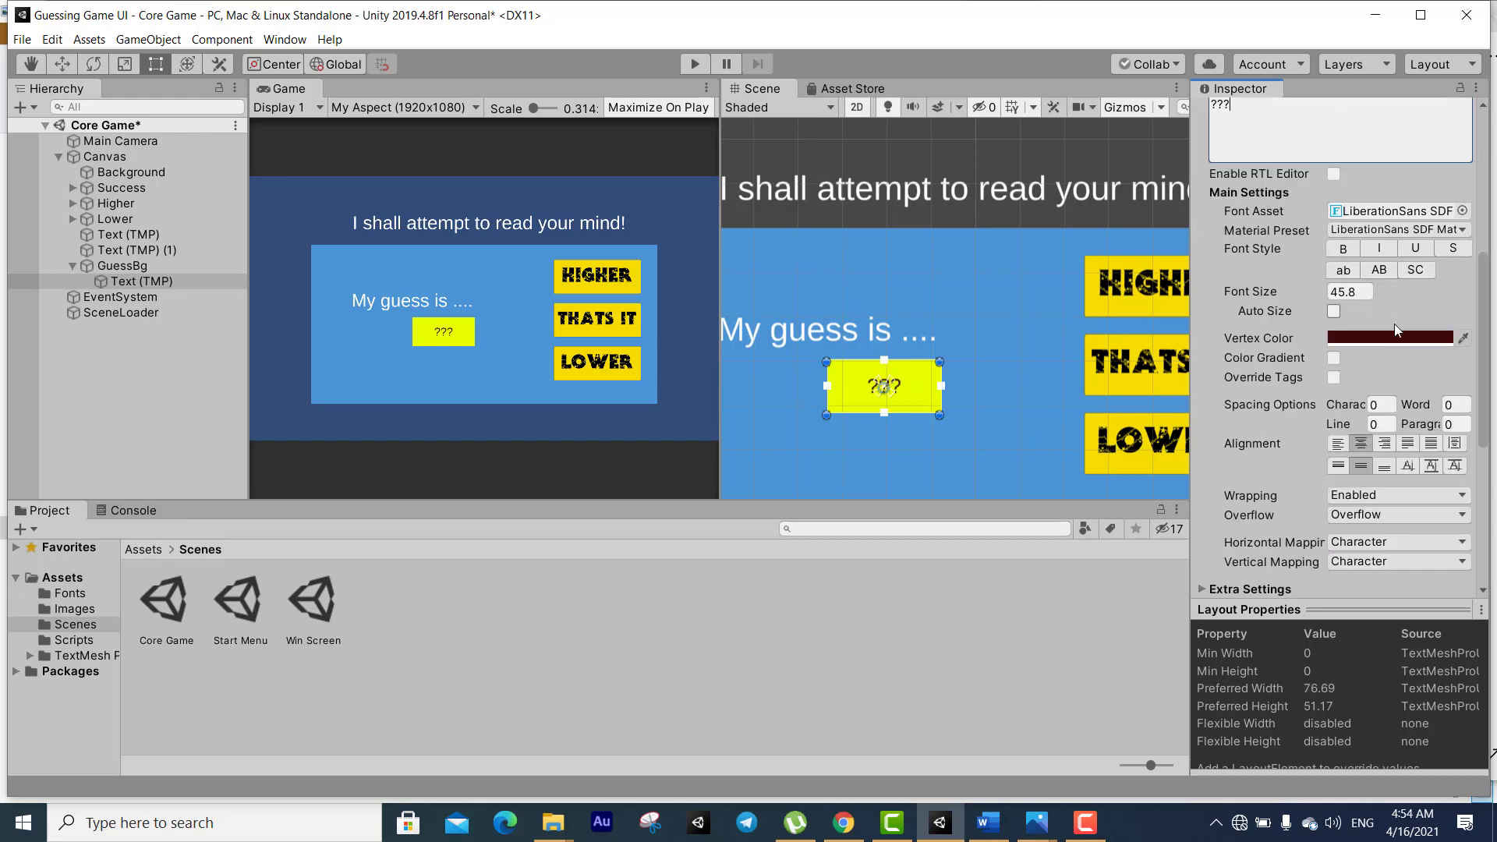
click(1341, 255)
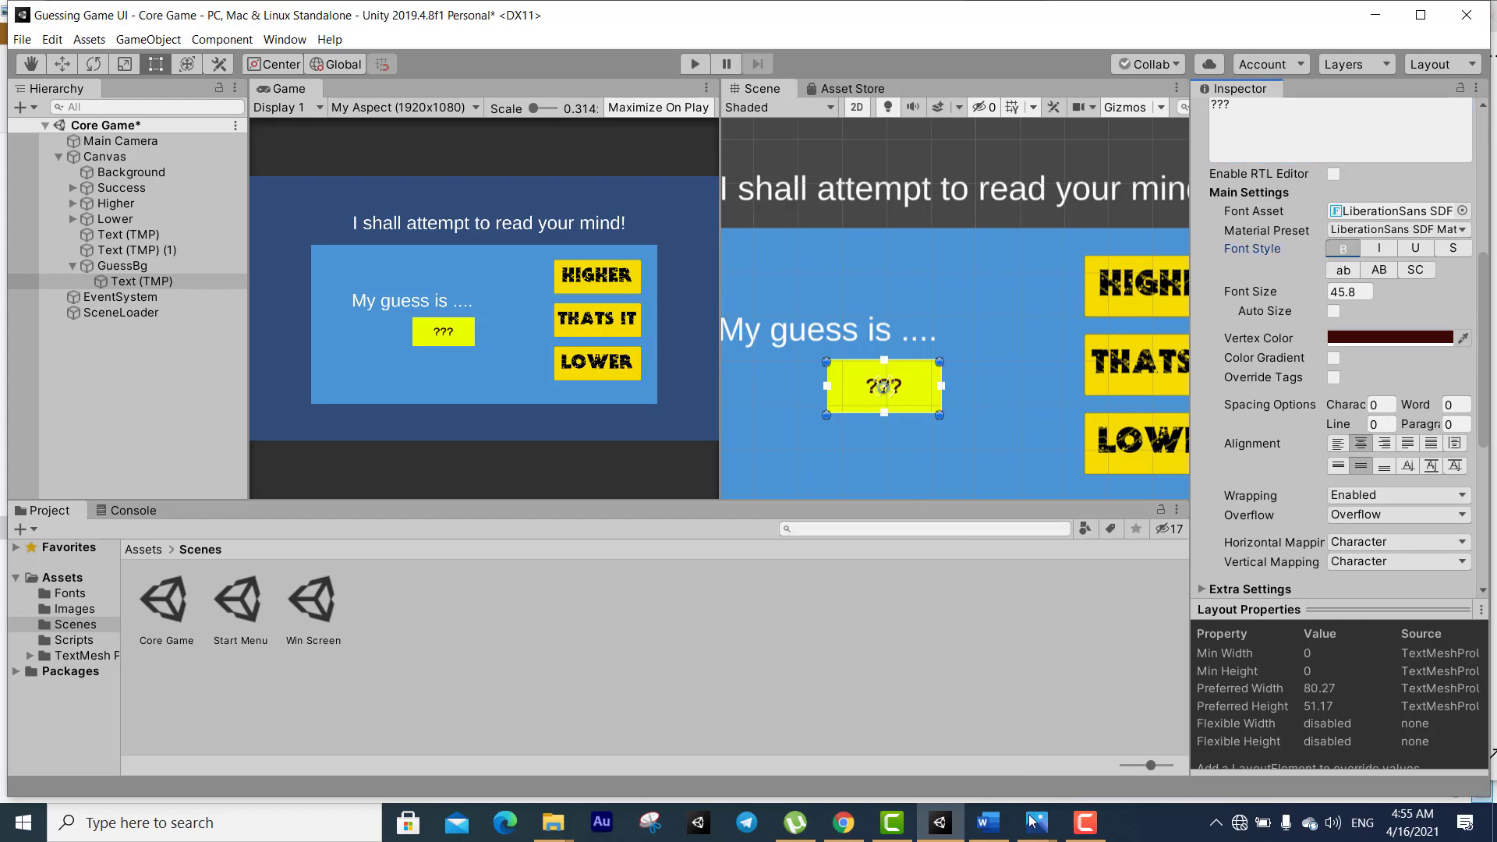
mouse_move(1033, 820)
click(994, 718)
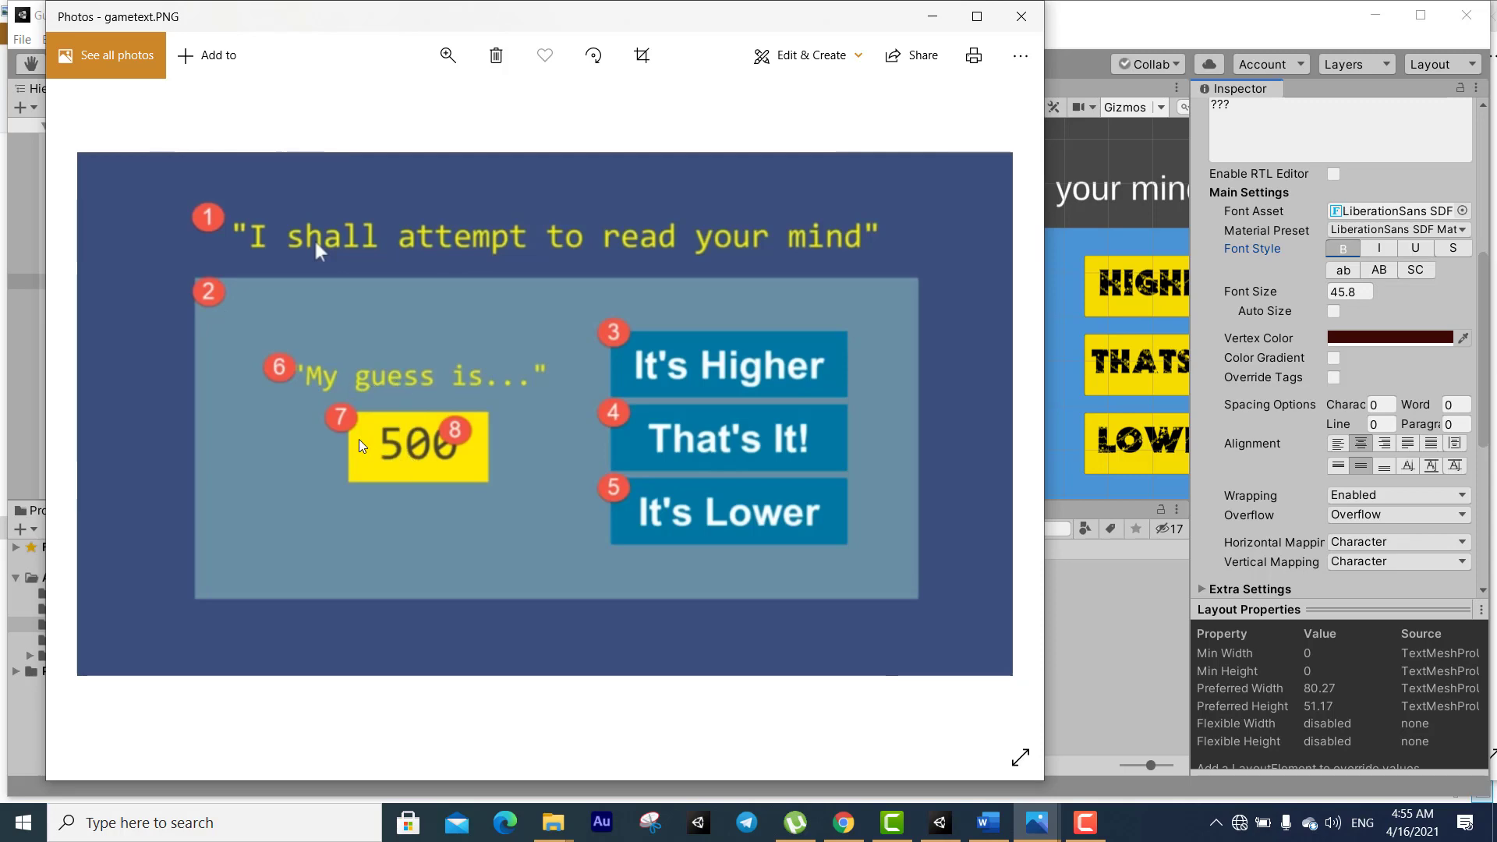
Put the gametext.PNG mockup away and bring the Unity editor back to the front
click(1232, 410)
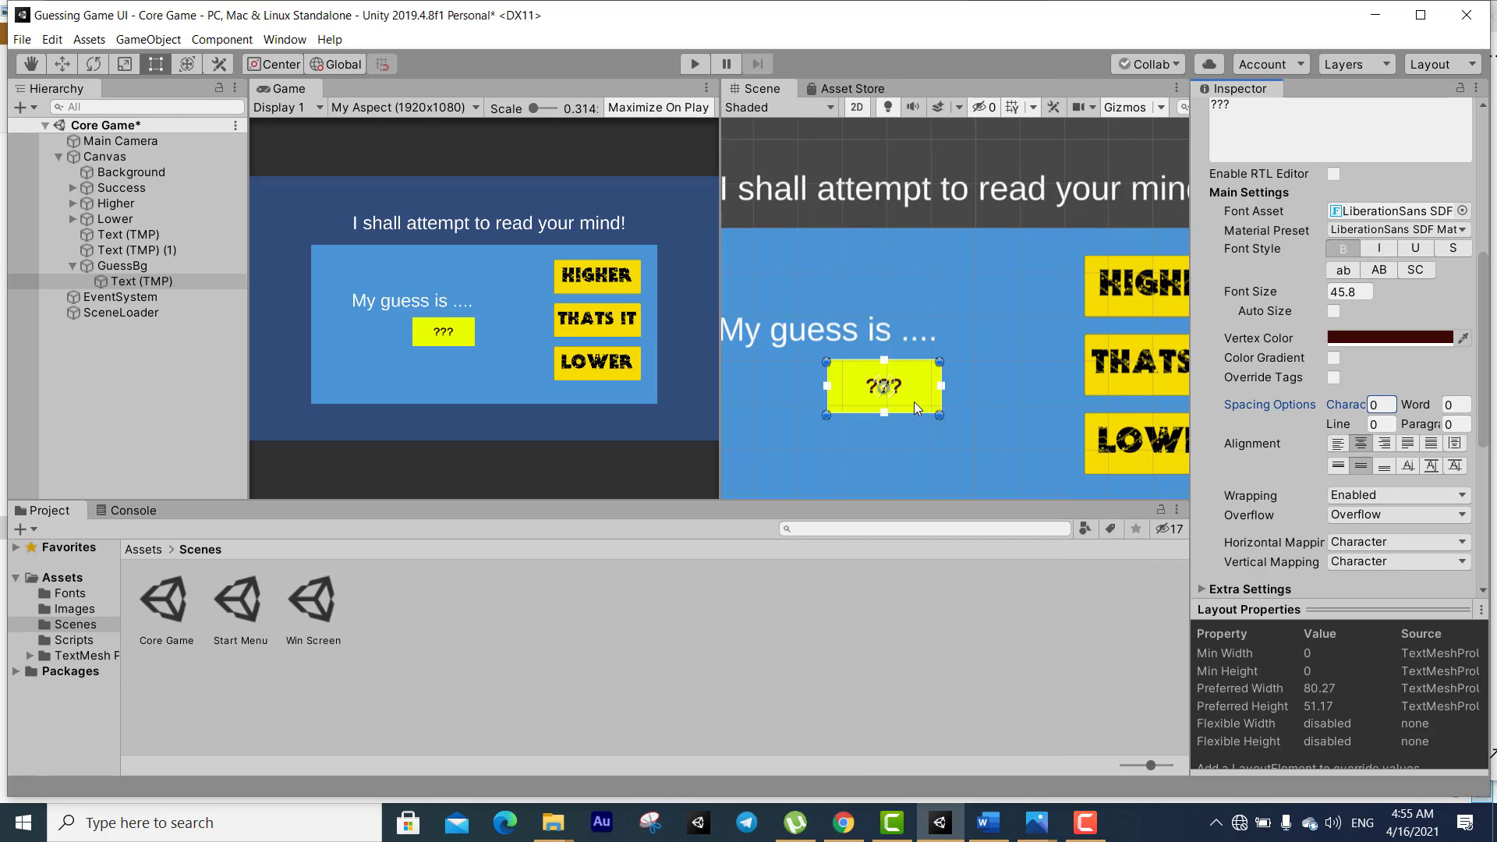
Try nudging GuessBg and its ??? text, undoing both moves to keep their original positions
click(131, 265)
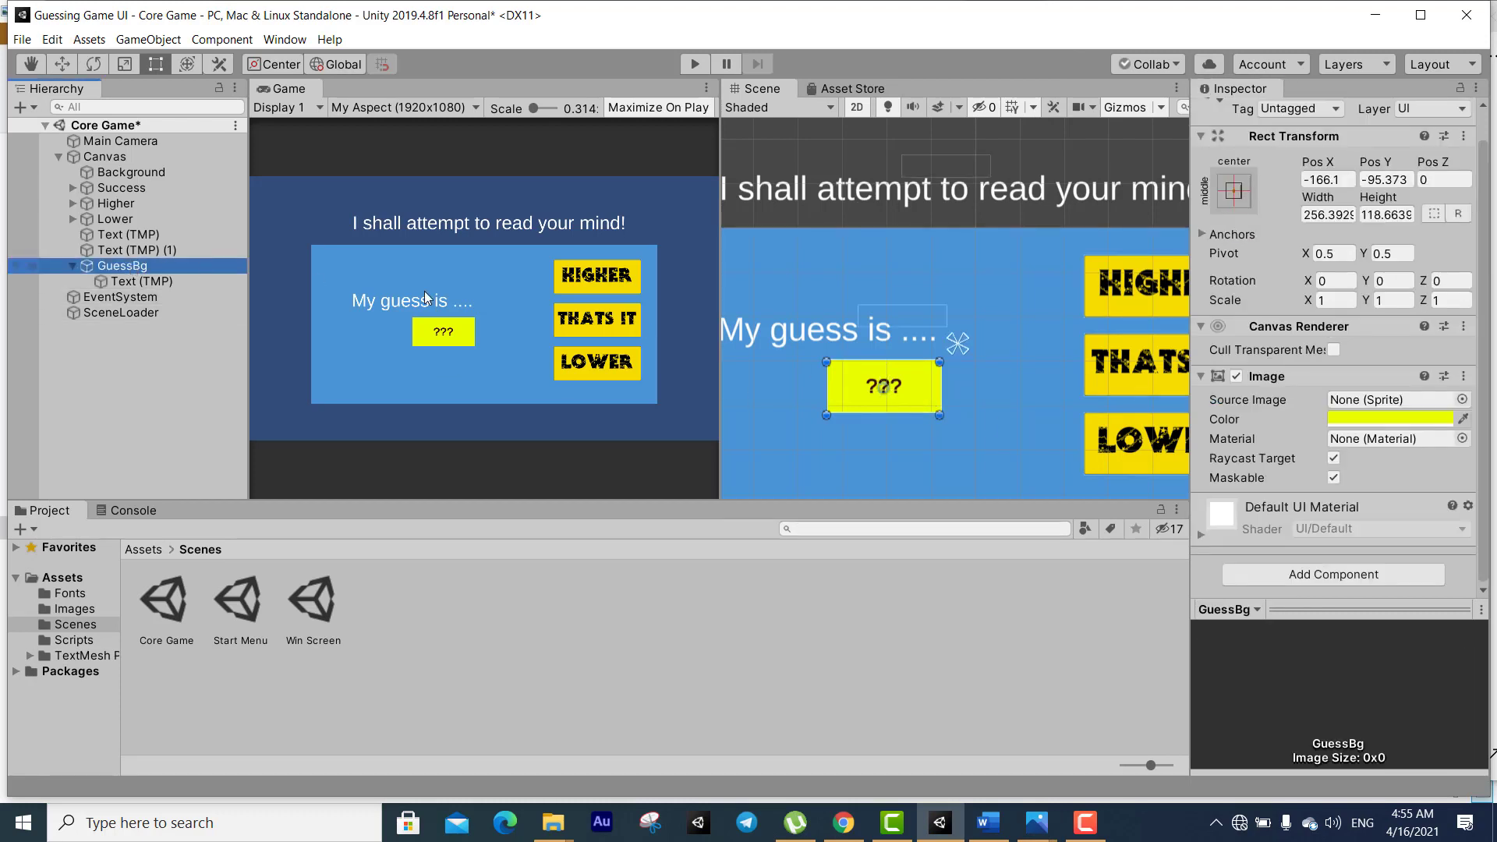
key(w)
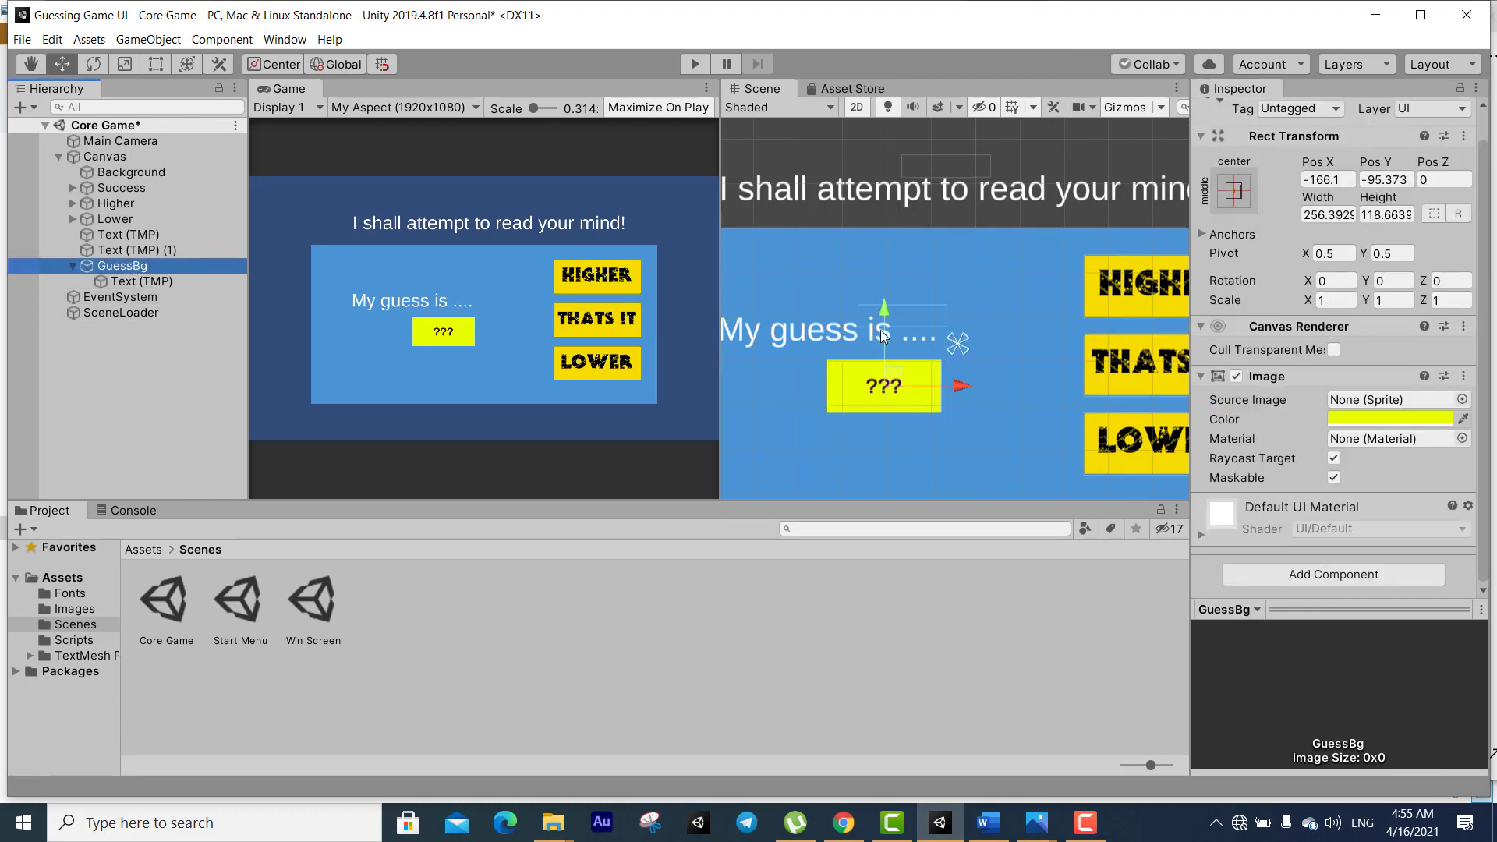
drag(881, 330, 859, 343)
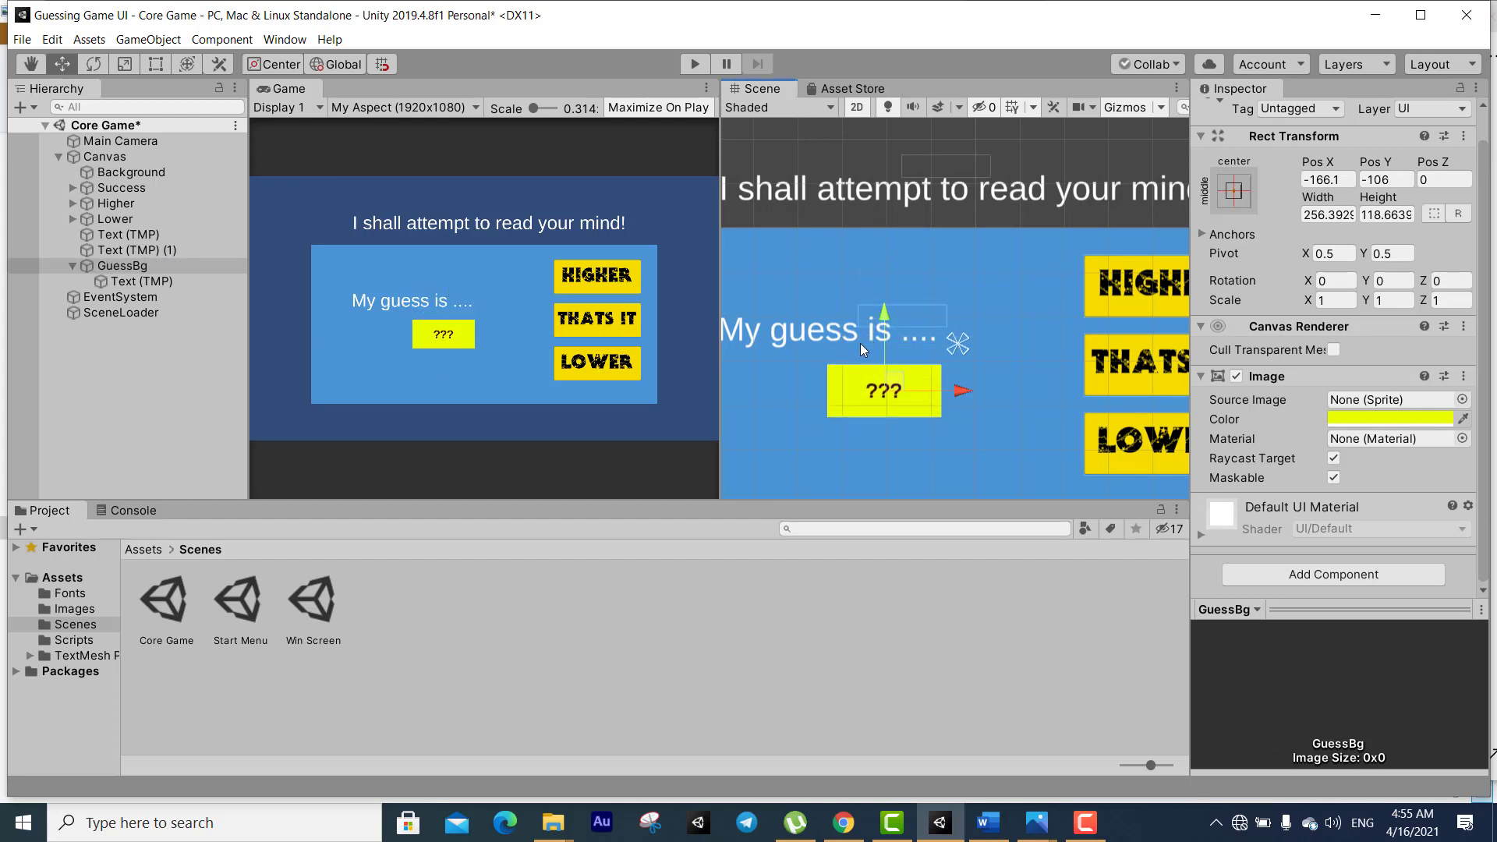
key(ctrl+z)
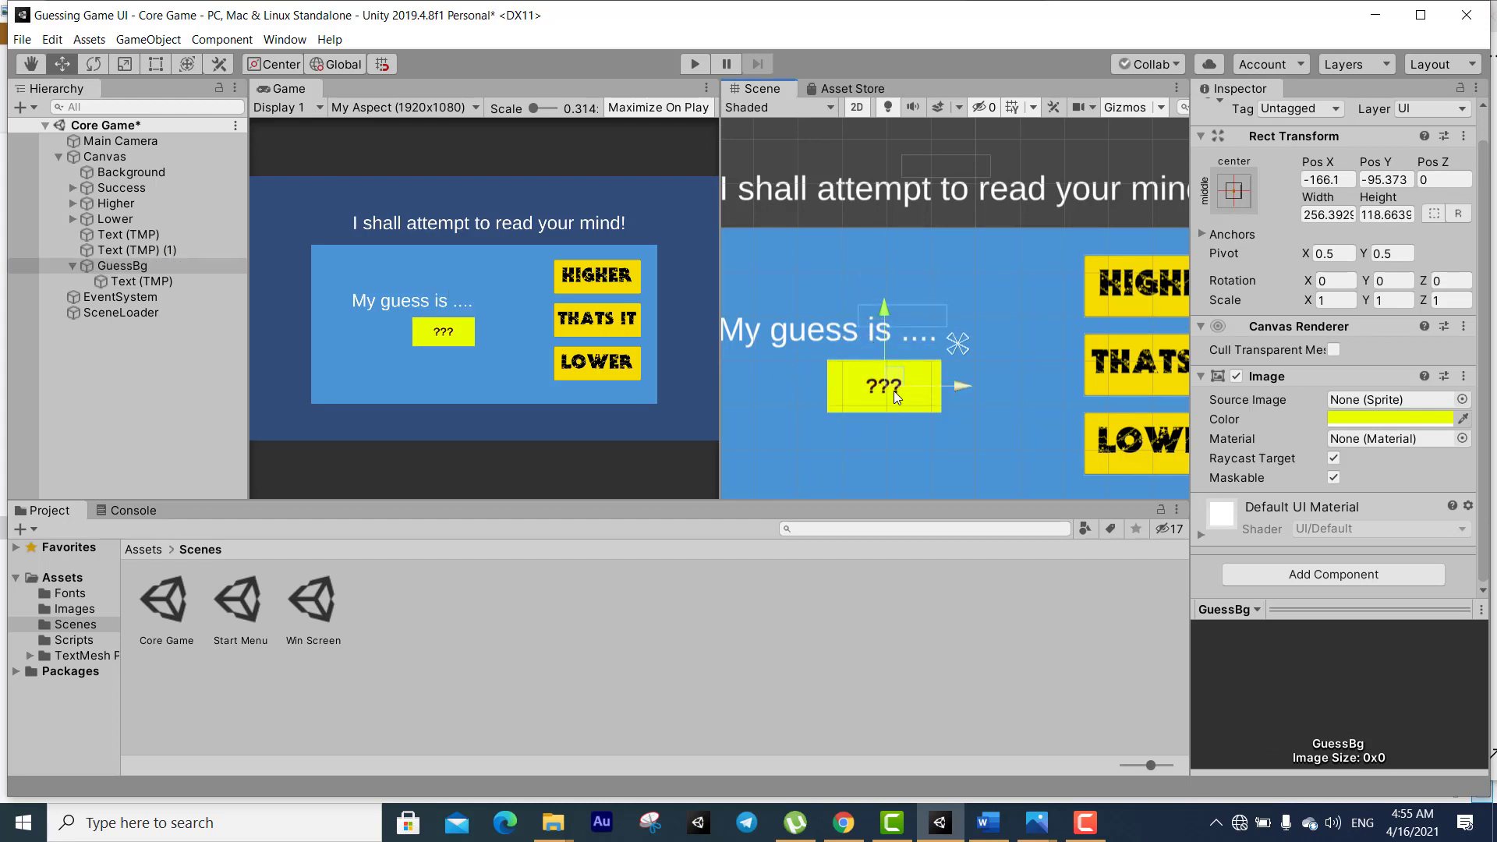
click(117, 281)
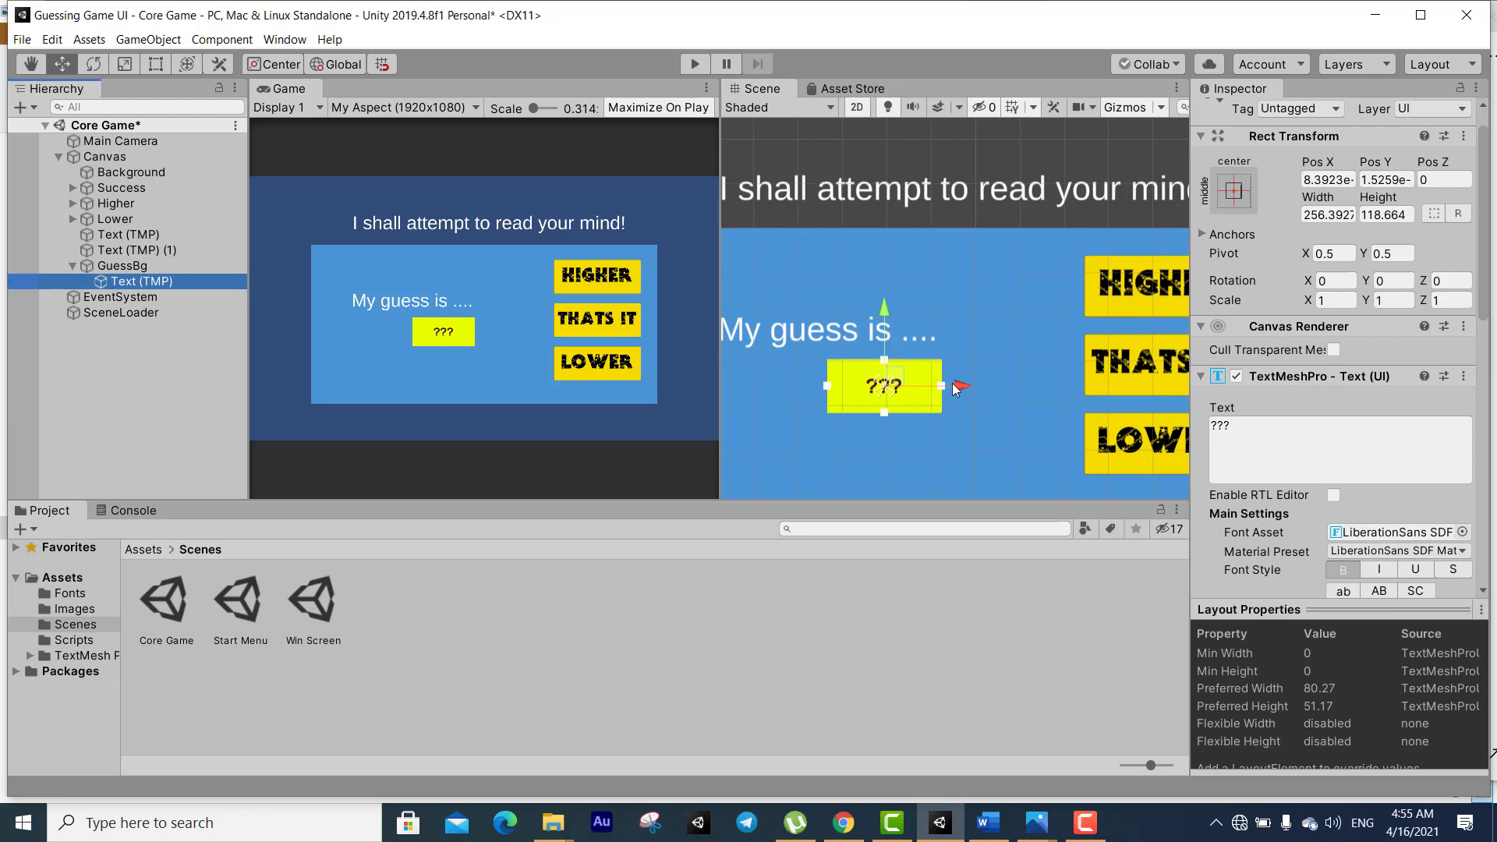
drag(953, 386, 983, 390)
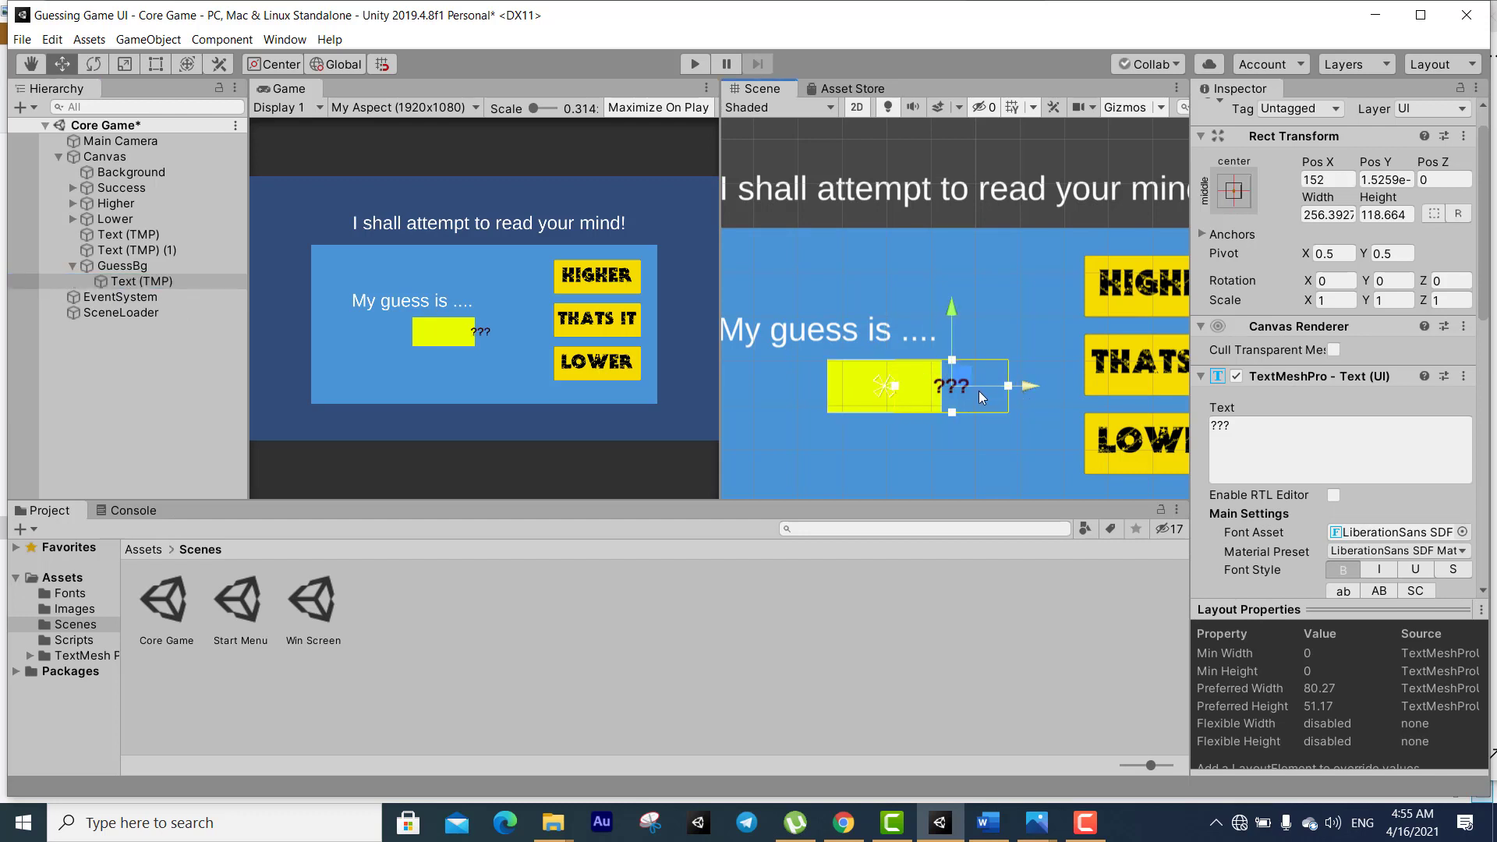
key(ctrl+z)
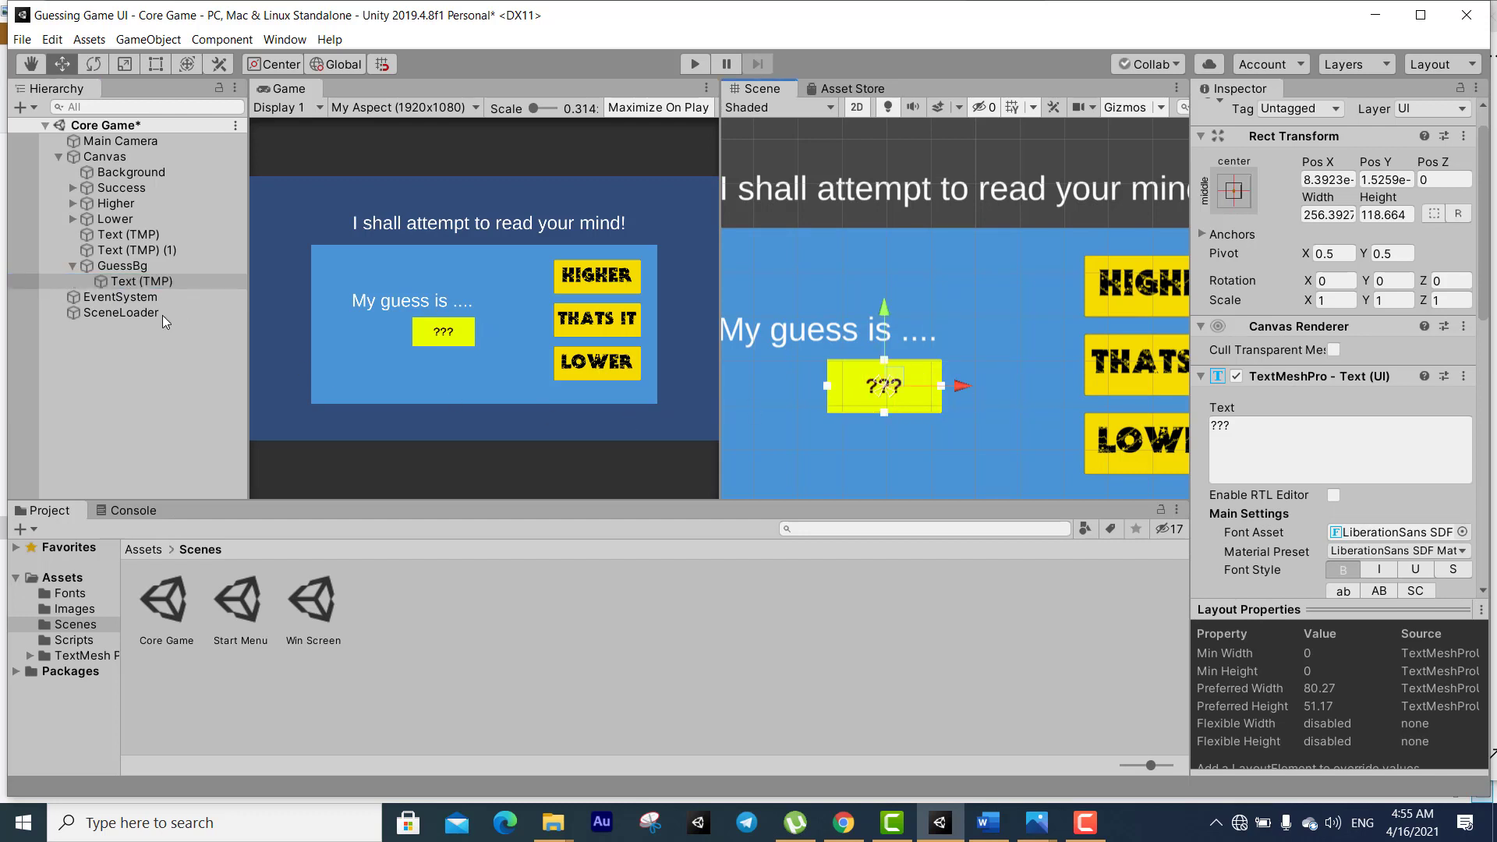
Collapse GuessBg in the hierarchy, recentre the canvas in the Scene view, and save the Core Game scene
click(72, 265)
scroll(850, 308, down, 3)
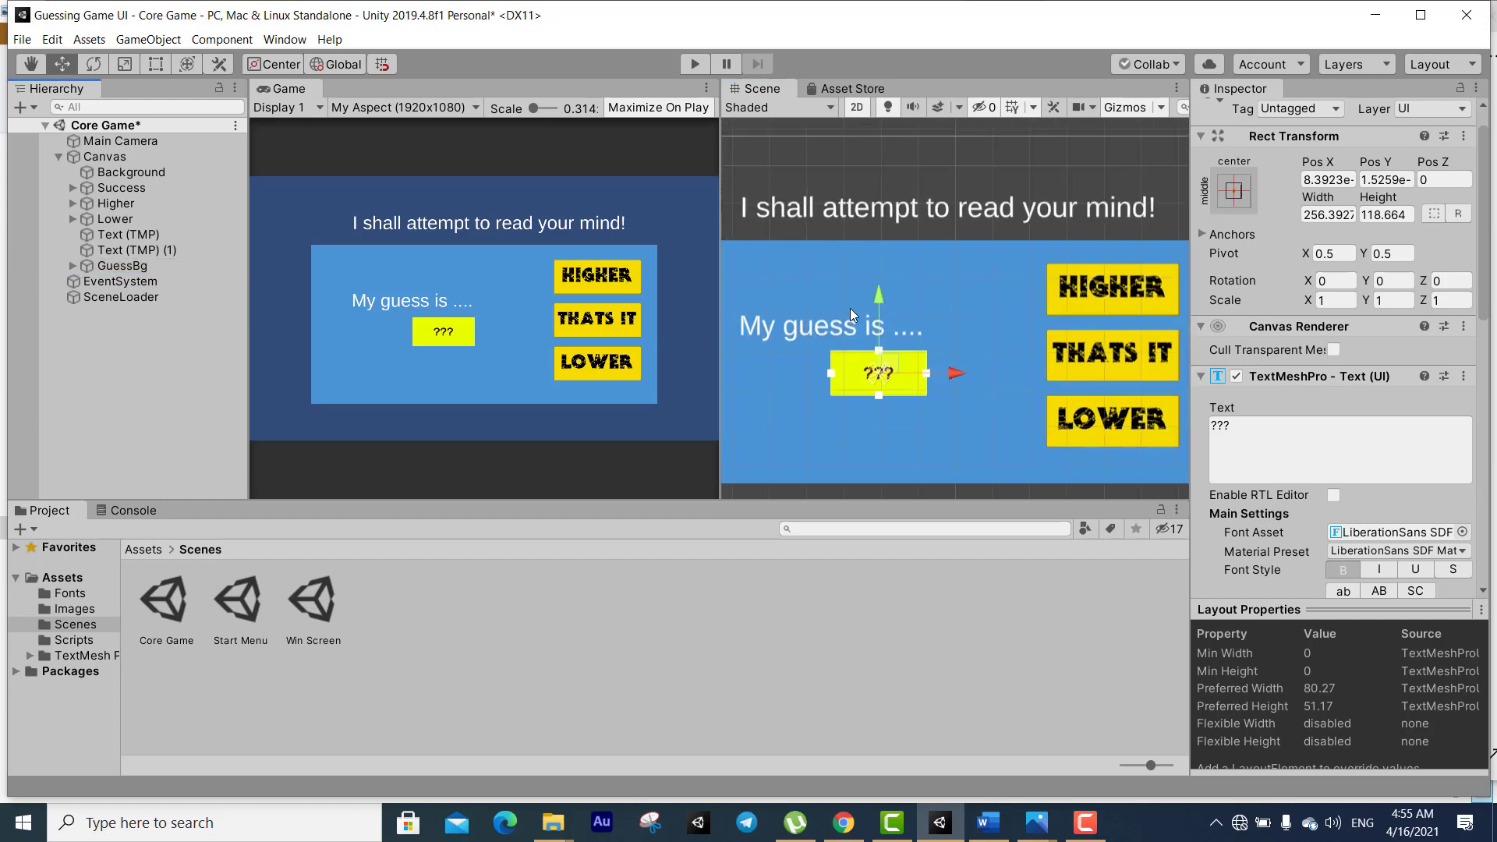
scroll(878, 313, down, 2)
scroll(885, 312, down, 1)
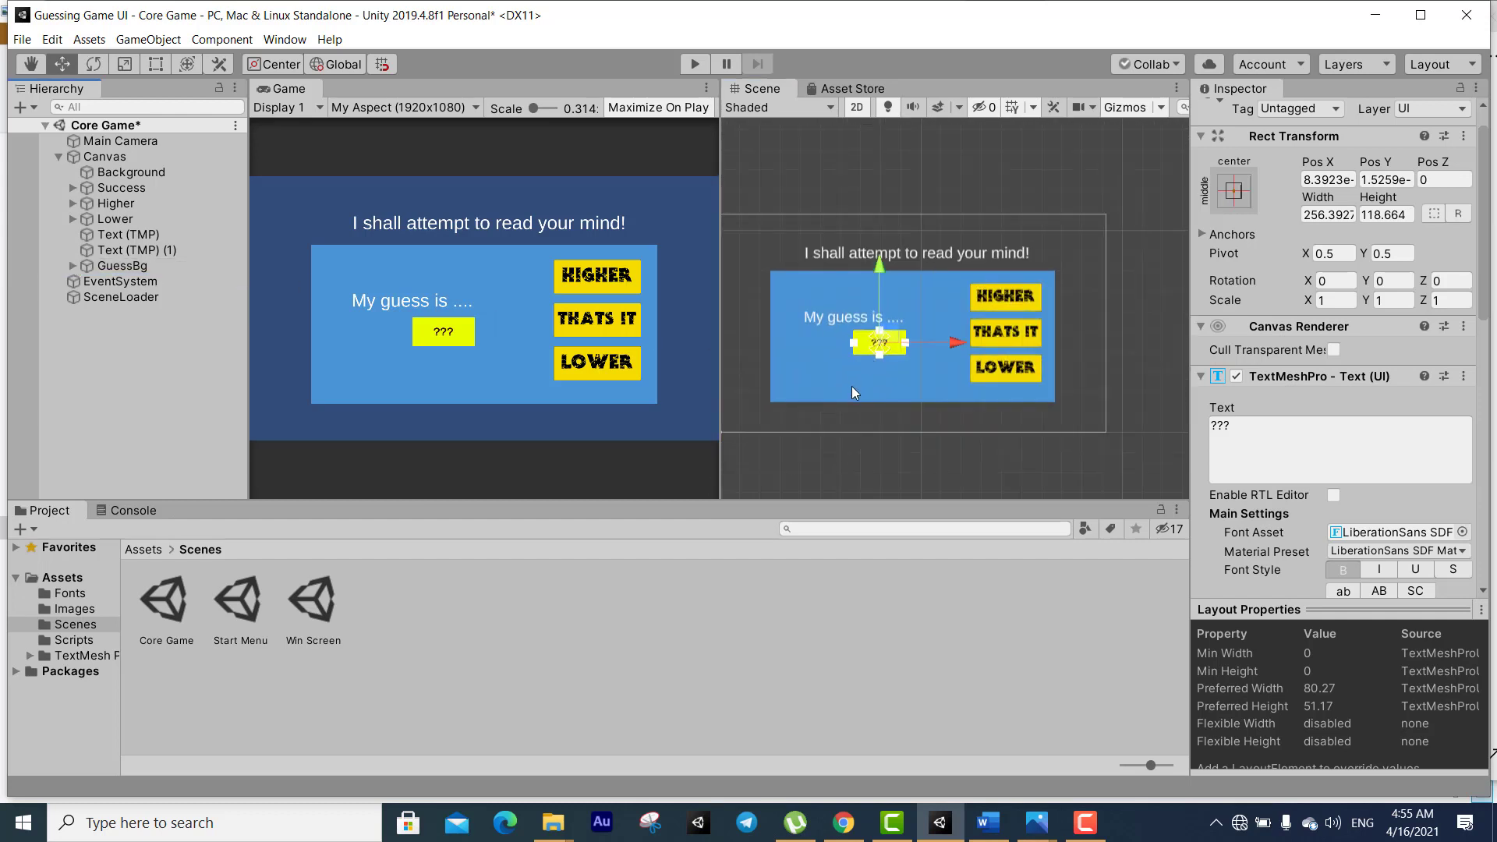
middle_drag(852, 386, 909, 377)
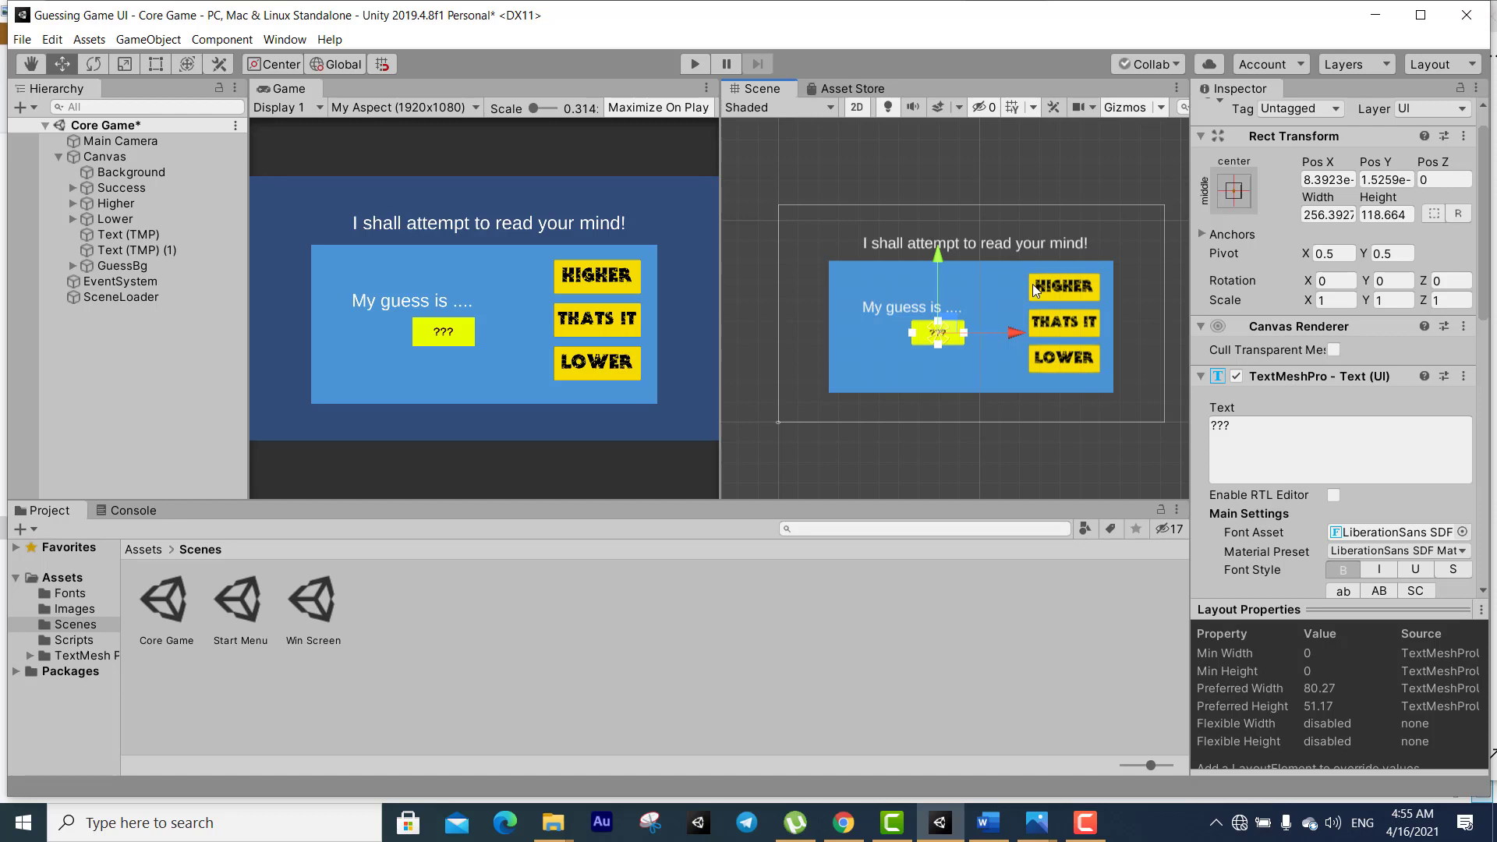
key(ctrl+s)
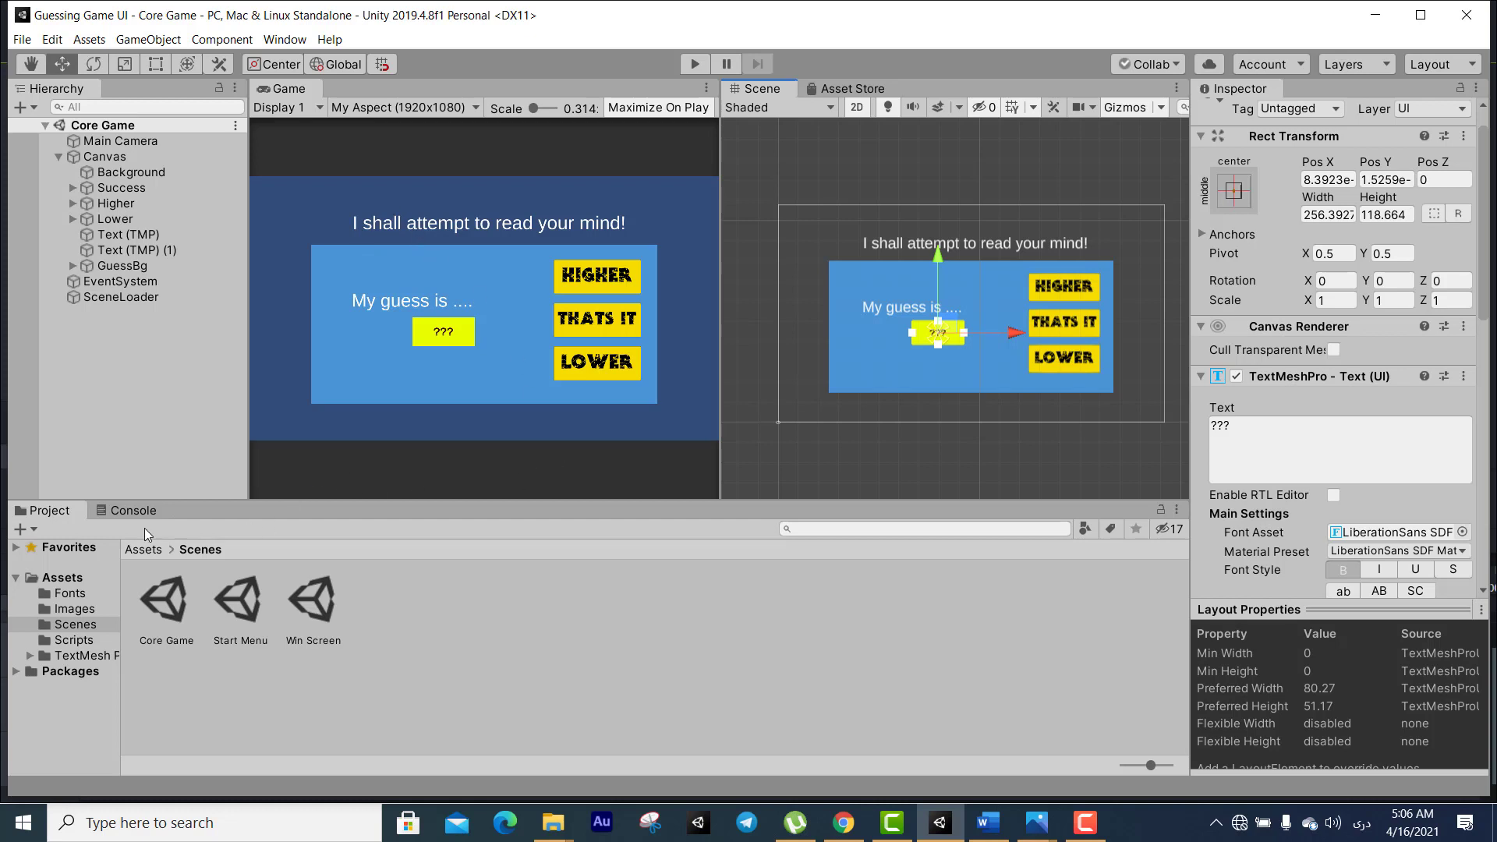
Show the Console instead of the Project browser, with Collapse turned on
click(121, 511)
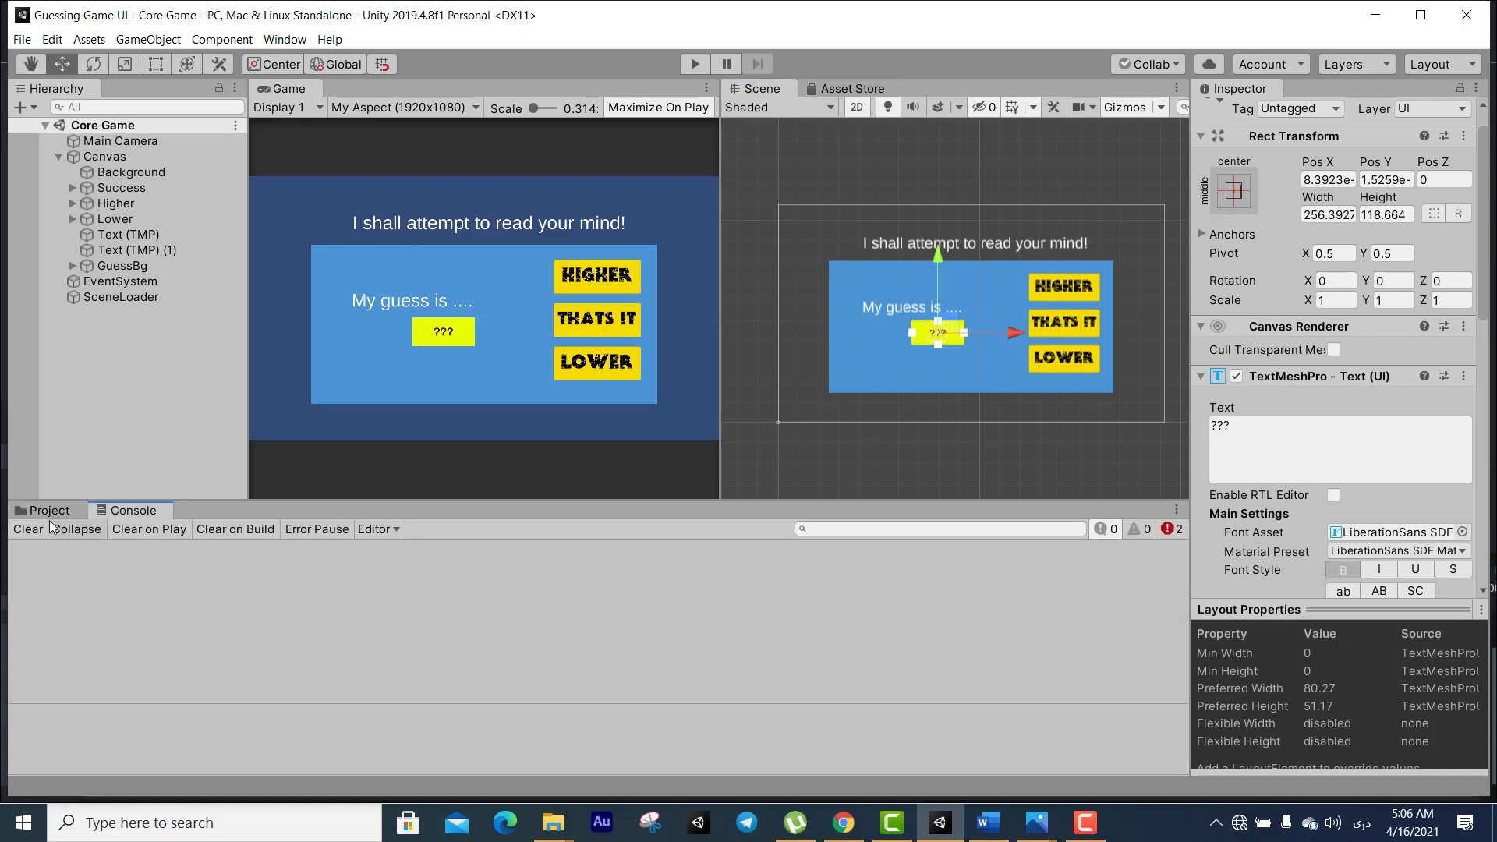
click(50, 524)
click(51, 511)
click(134, 512)
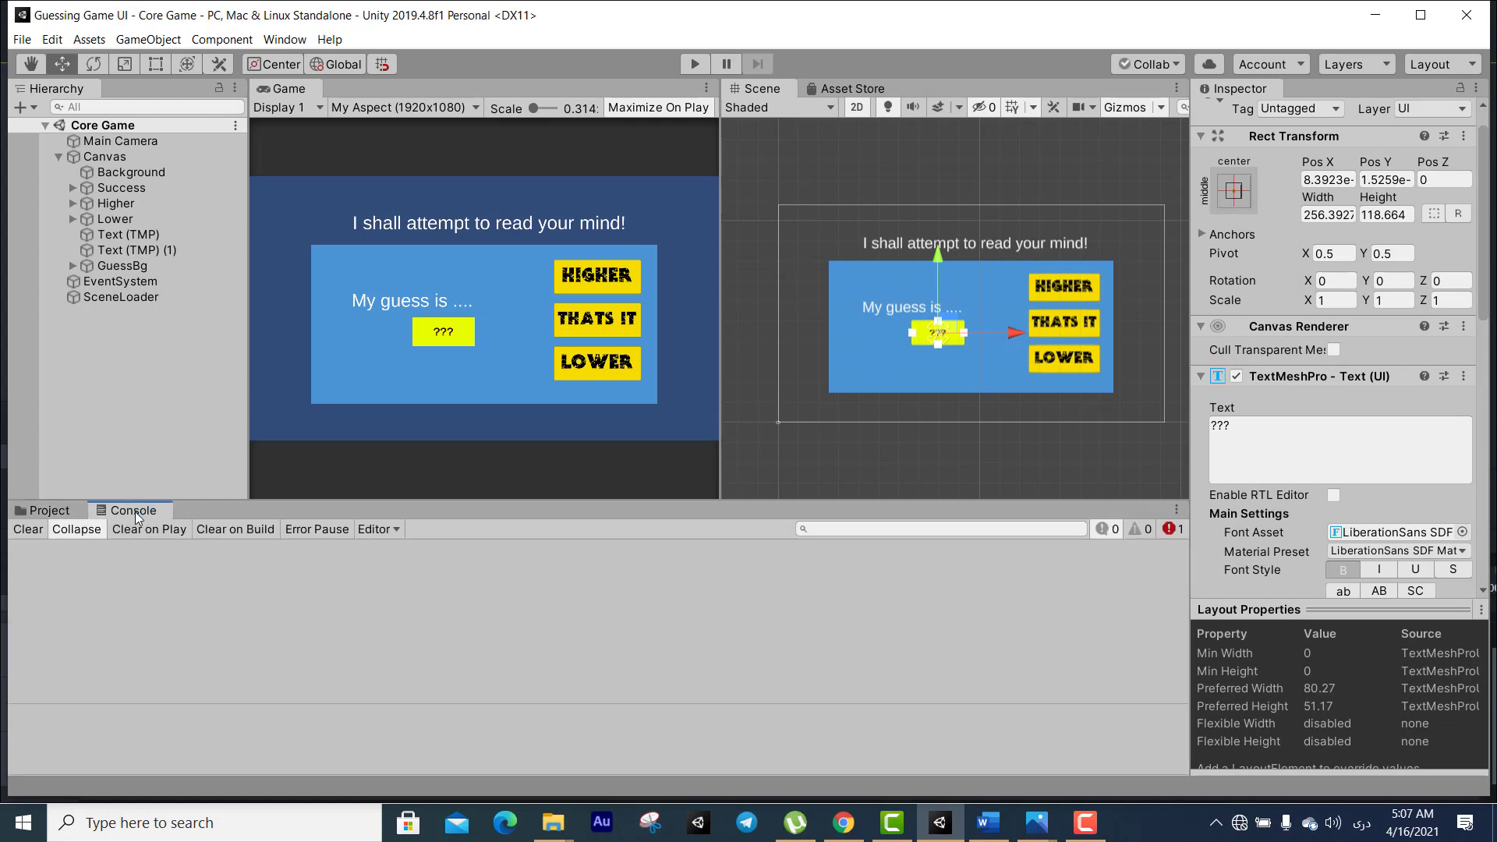